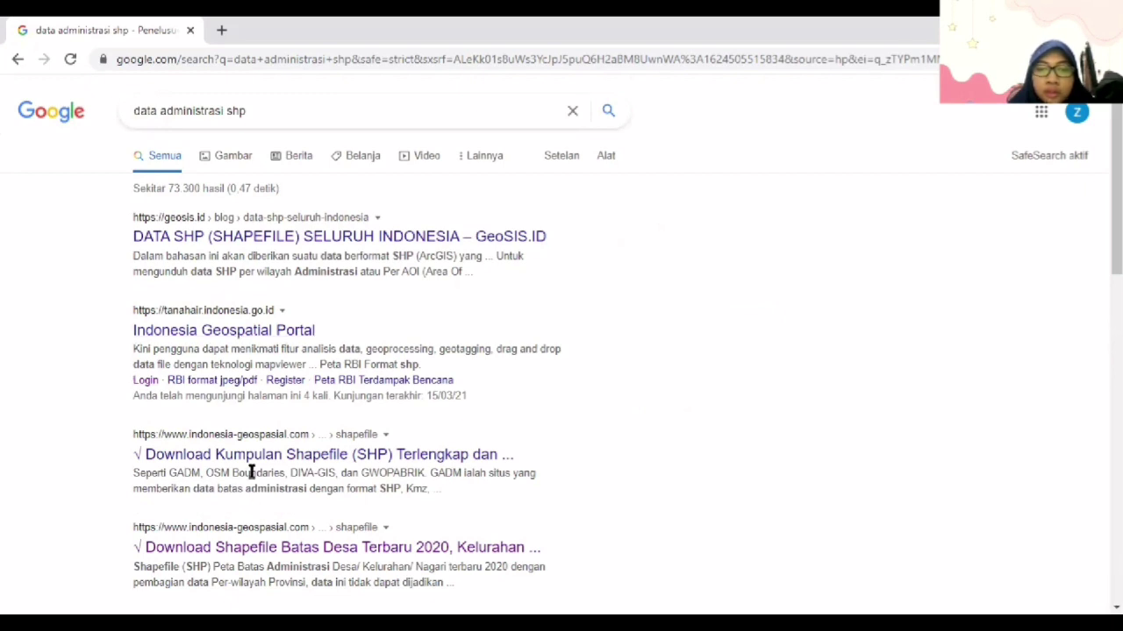
Look through the results for administrative shapefile data and open the Indonesia Geospatial Portal site.
scroll(163, 461, down, 1)
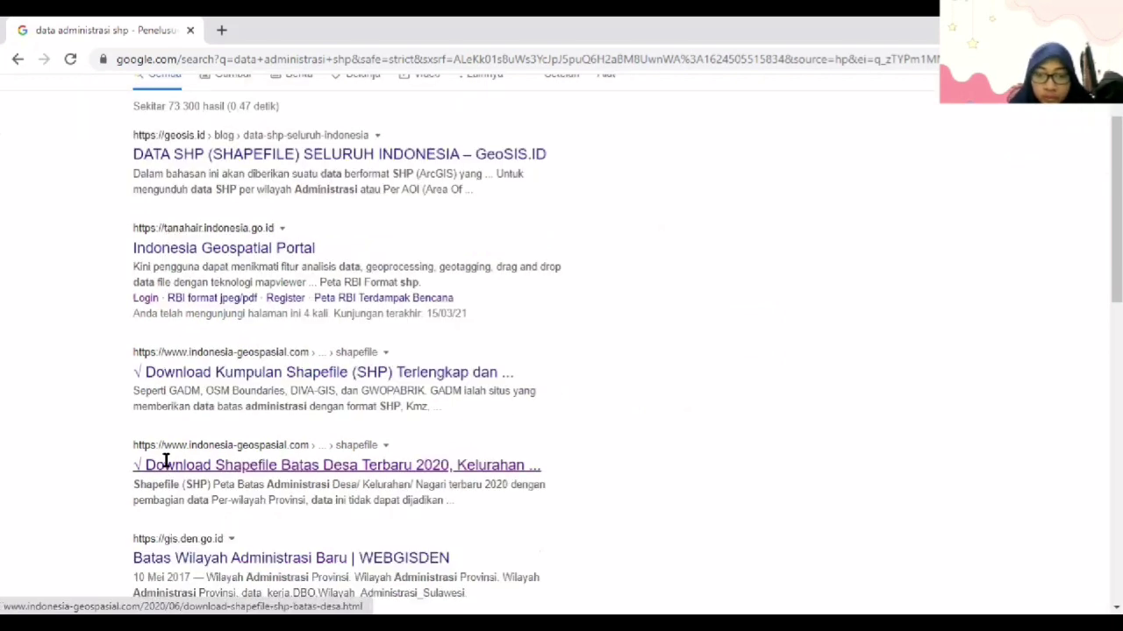
scroll(158, 473, down, 1)
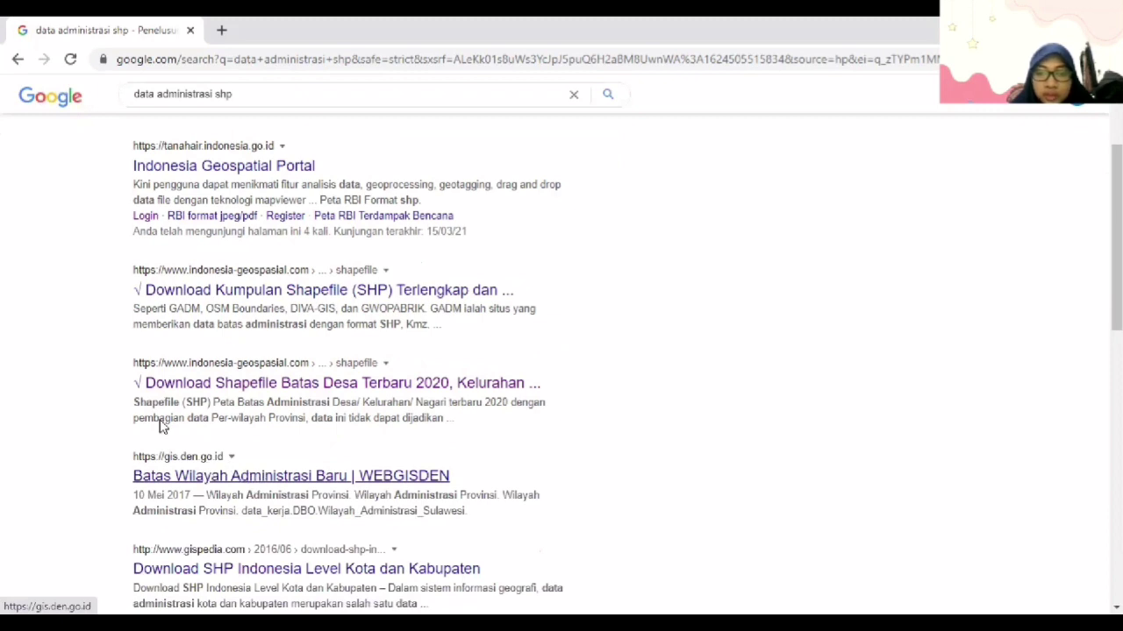
scroll(130, 399, up, 2)
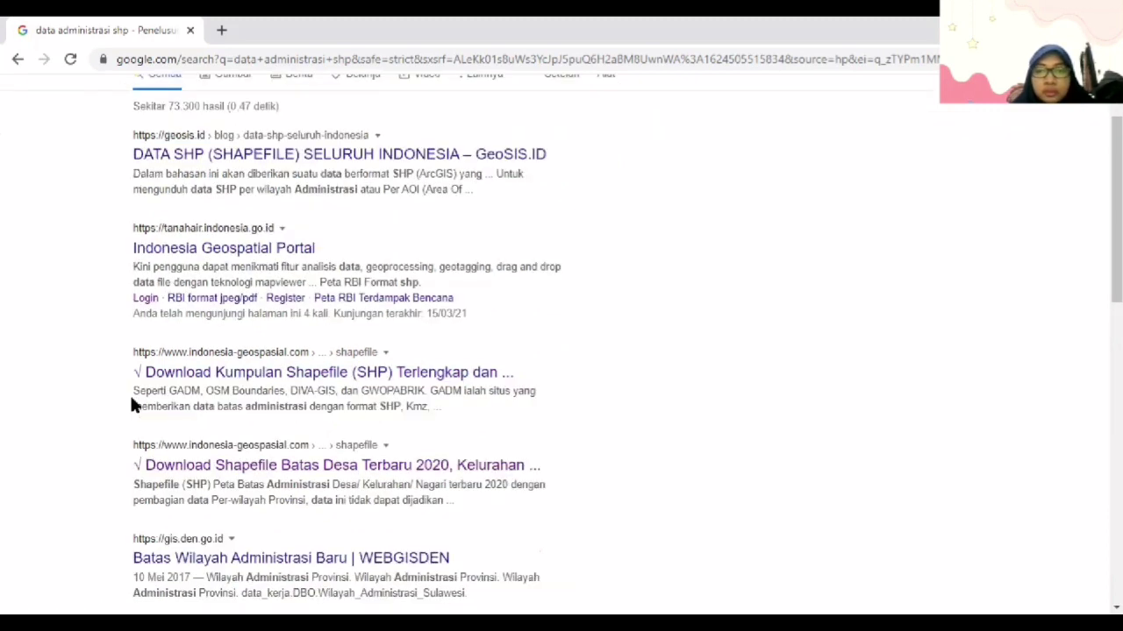
click(253, 339)
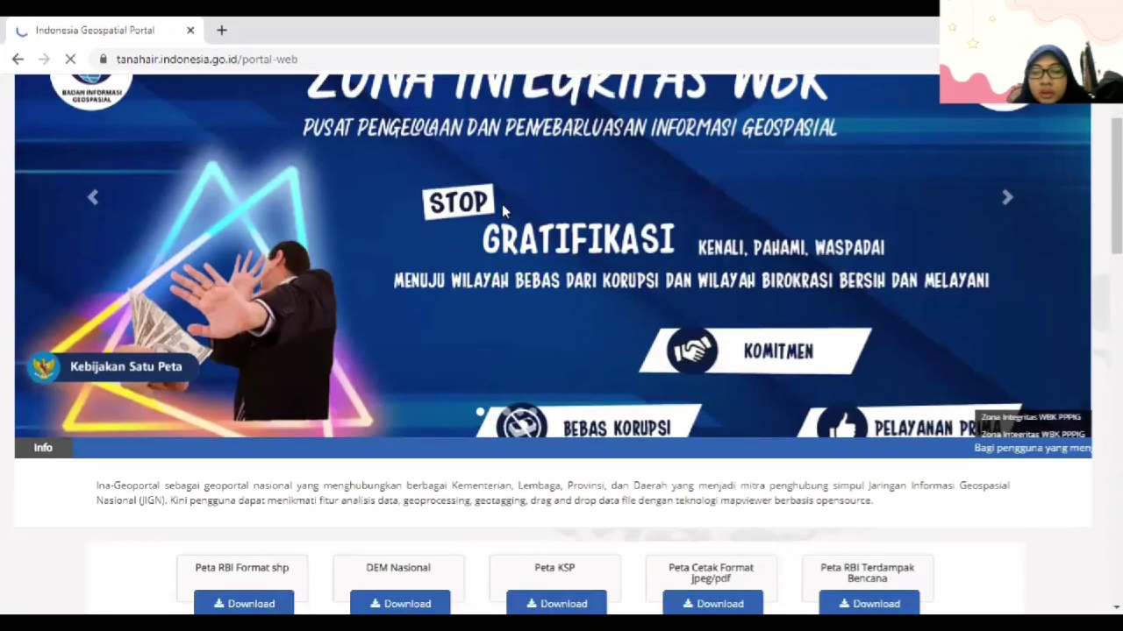
Open the download for Peta RBI Format shp on the Indonesia Geospatial Portal.
scroll(377, 364, down, 2)
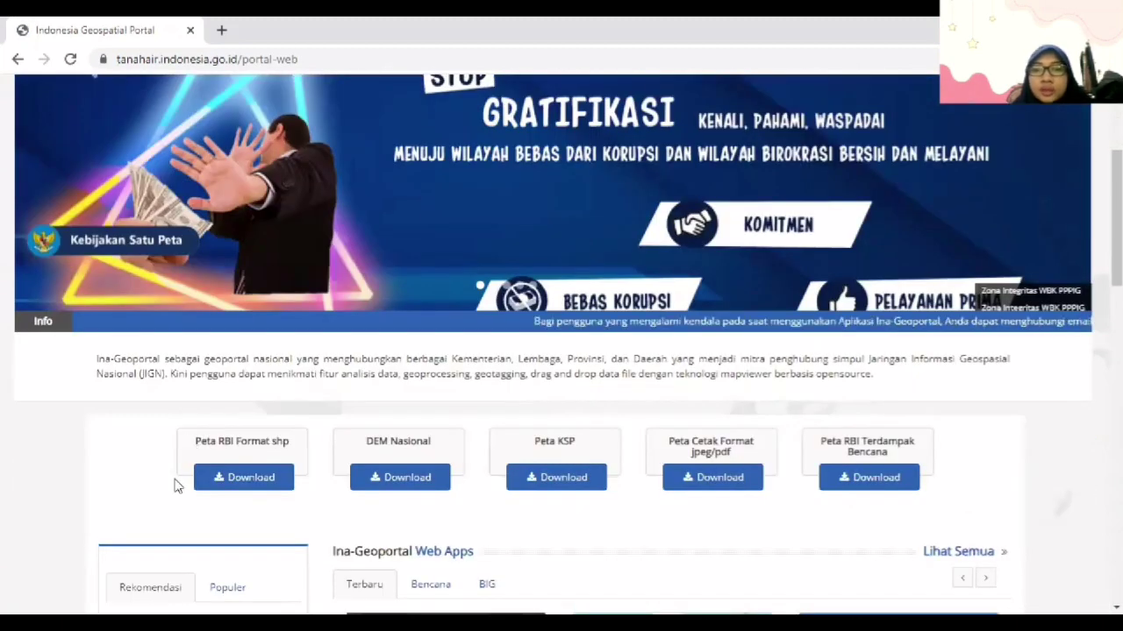
scroll(173, 301, down, 3)
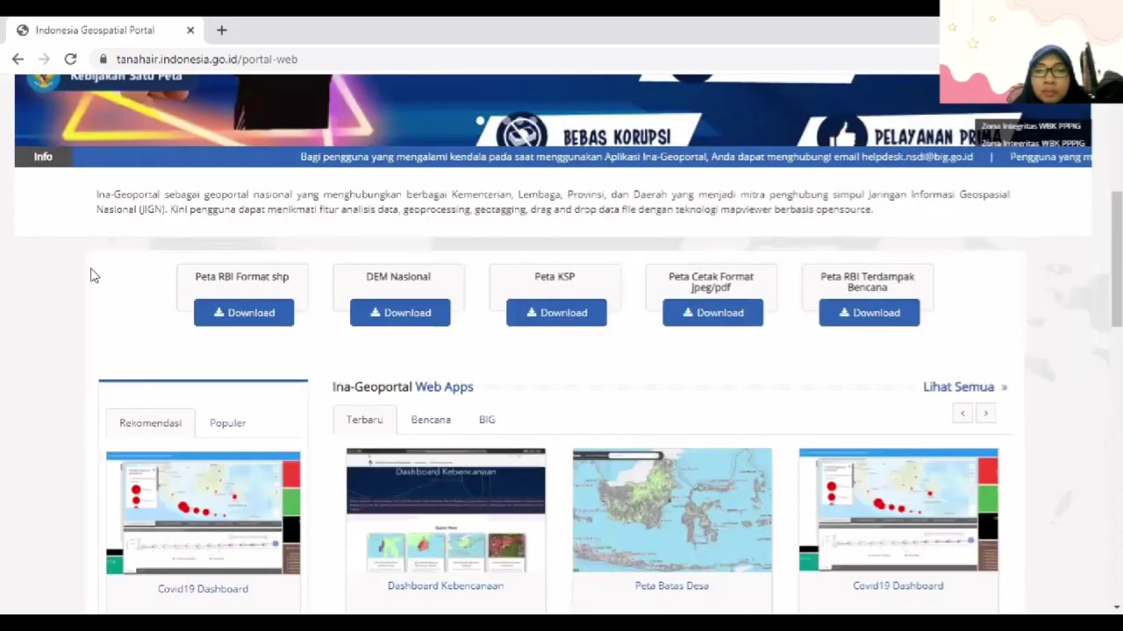
click(237, 321)
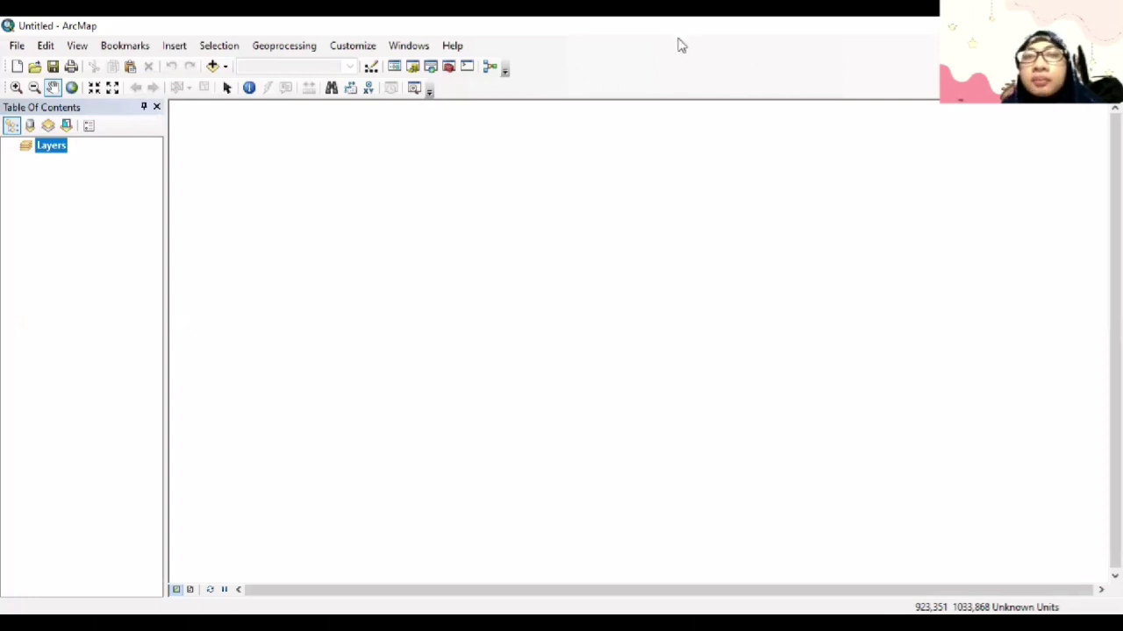
Switch to ArcMap, show the Catalog, and connect to the shapefile folder stored under Documents.
click(412, 70)
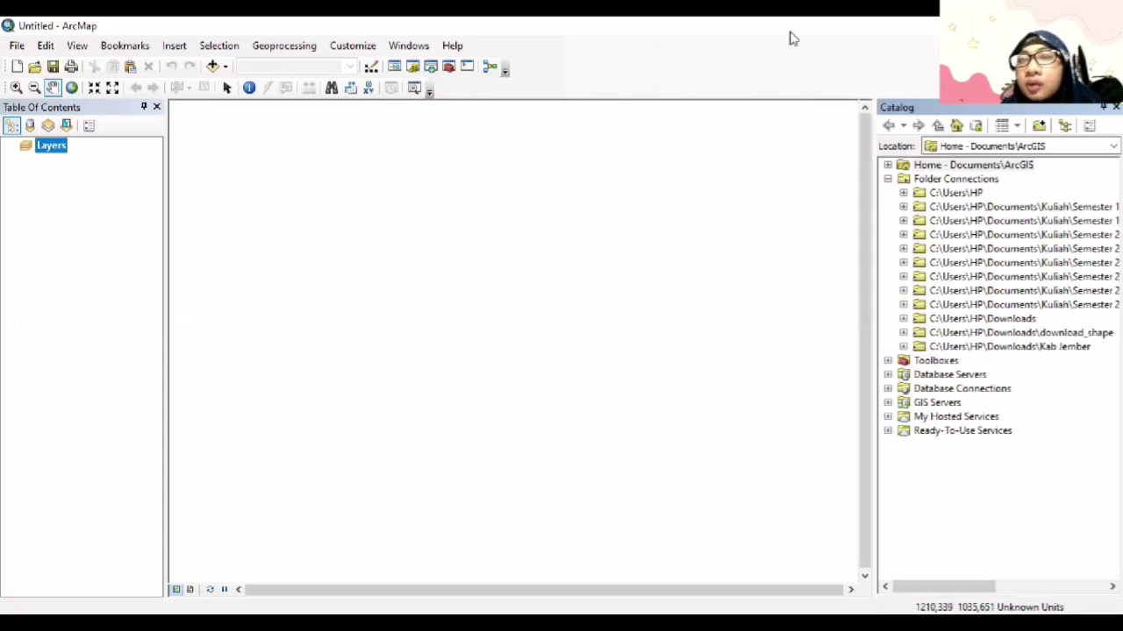
click(1036, 125)
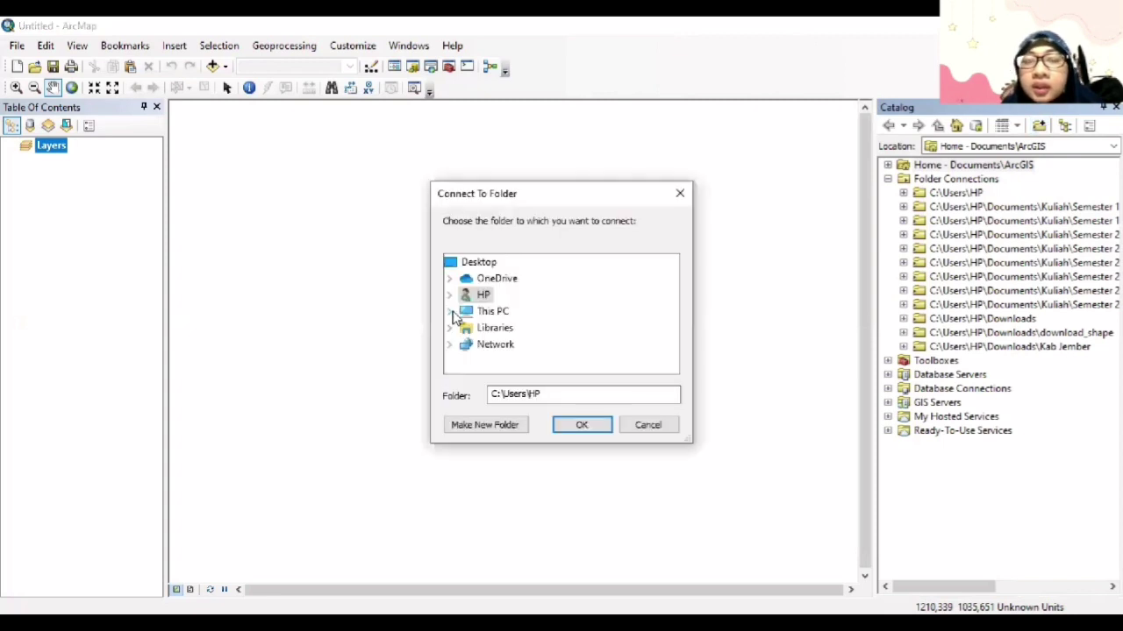
click(449, 312)
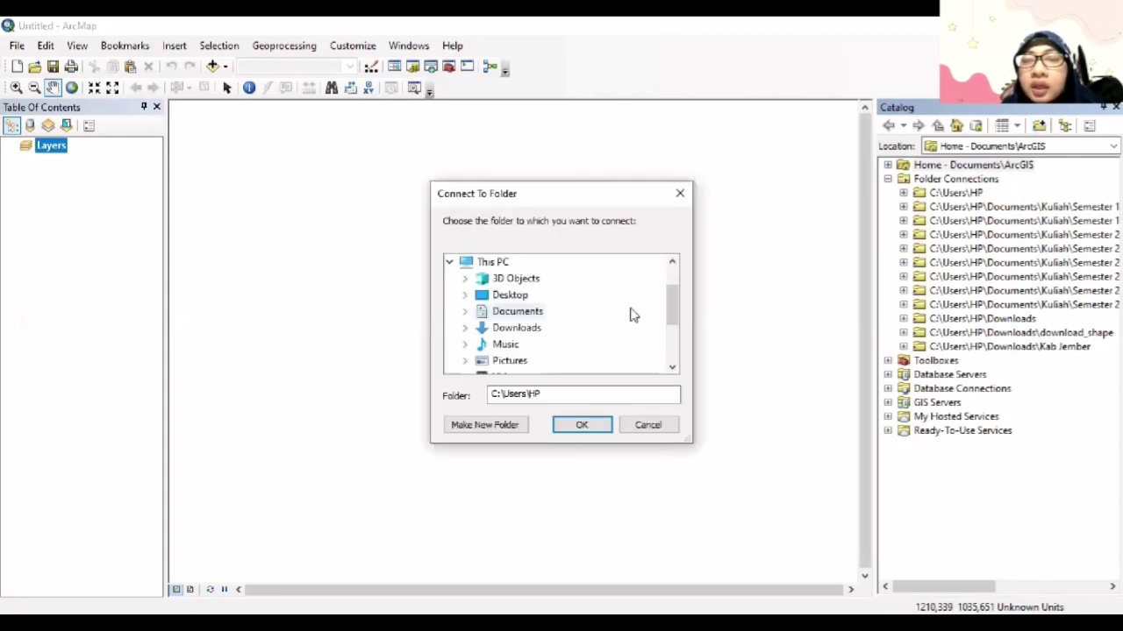
scroll(672, 317, down, 1)
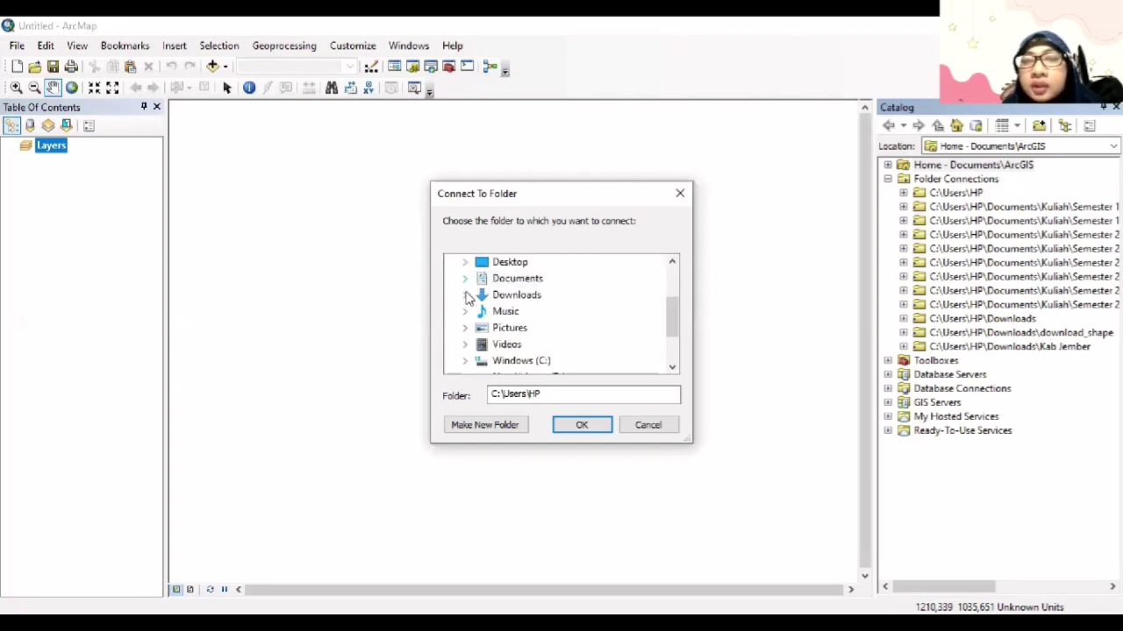
click(465, 278)
scroll(499, 338, down, 2)
click(479, 292)
click(512, 325)
double_click(580, 311)
click(581, 424)
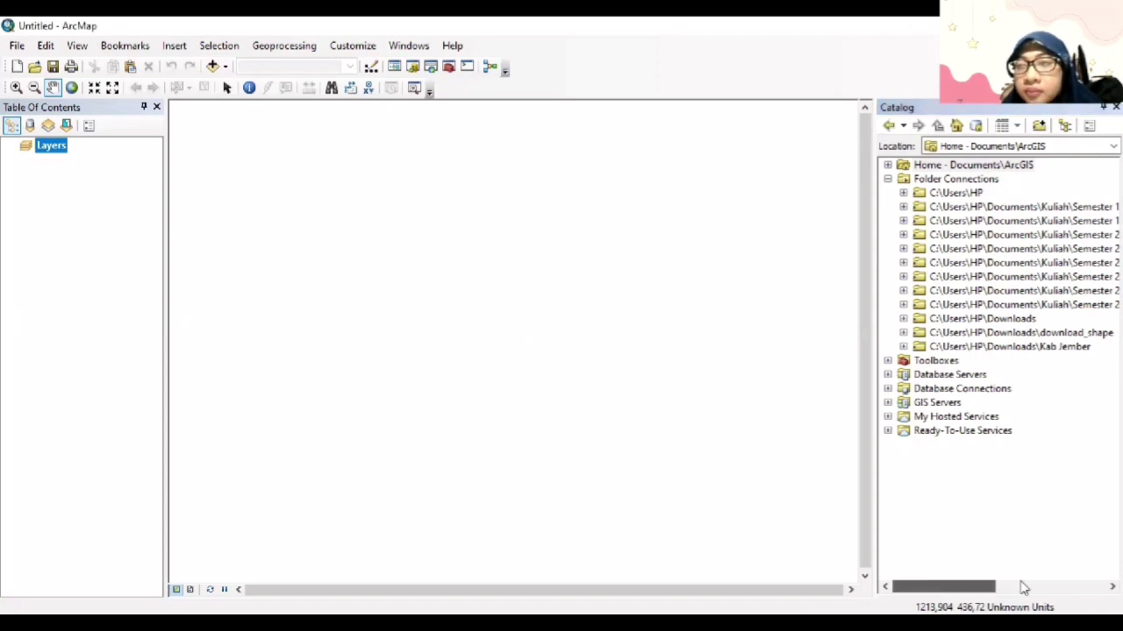
Find the Komputasi Perencanaan\Jember SHP\Jember SHP folder connection in the Catalog and expand its contents.
drag(941, 586, 988, 585)
scroll(1040, 281, right, 3)
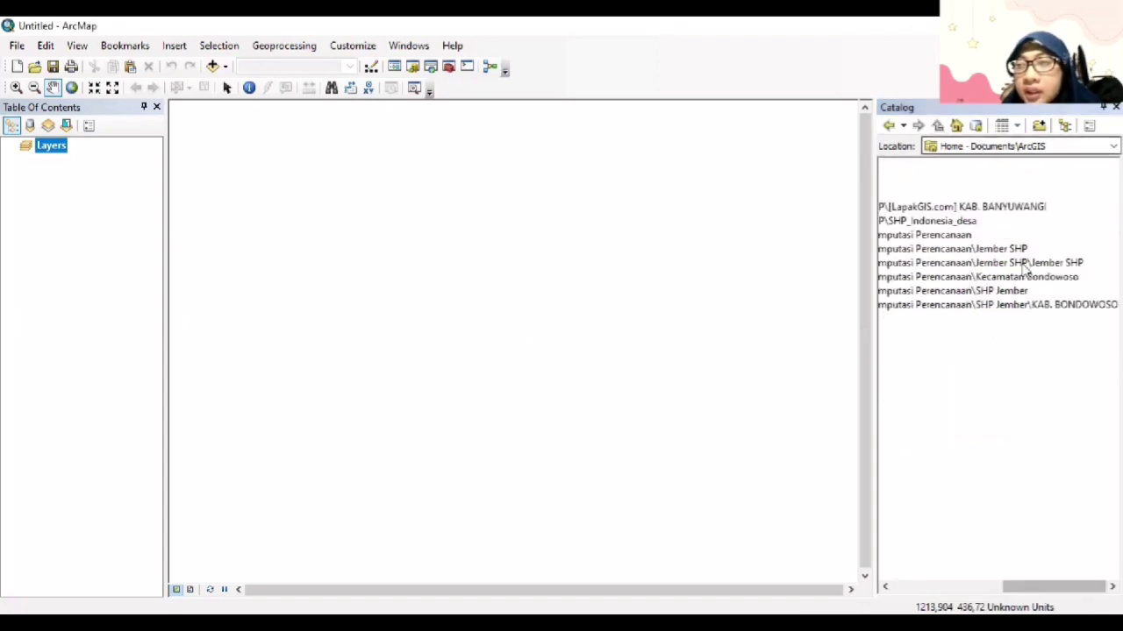
click(1024, 268)
drag(1029, 586, 908, 588)
click(901, 261)
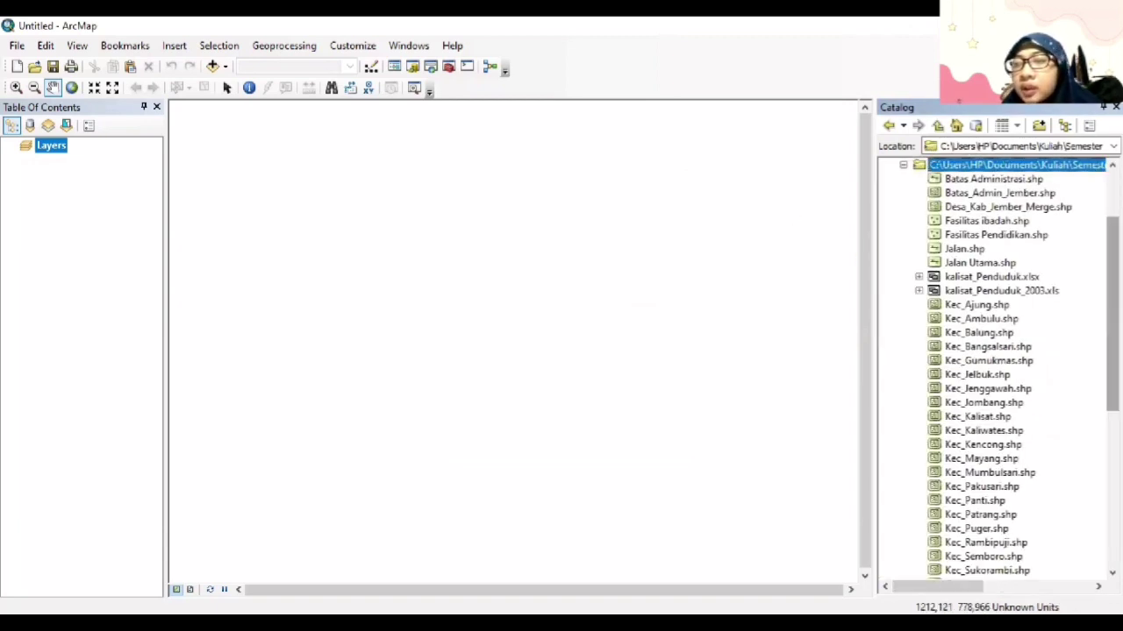
Add the Kec_Sumbersari.shp shapefile from the expanded folder to the map.
scroll(991, 368, down, 3)
scroll(982, 340, down, 2)
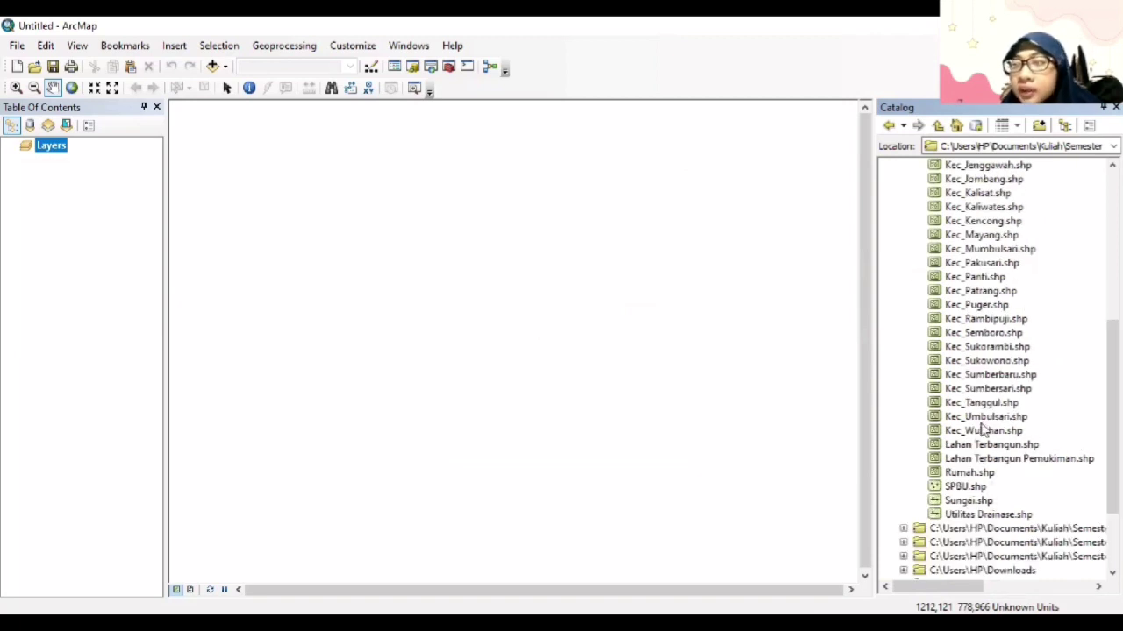
mouse_move(998, 395)
mouse_down()
mouse_move(832, 401)
mouse_move(511, 361)
mouse_up()
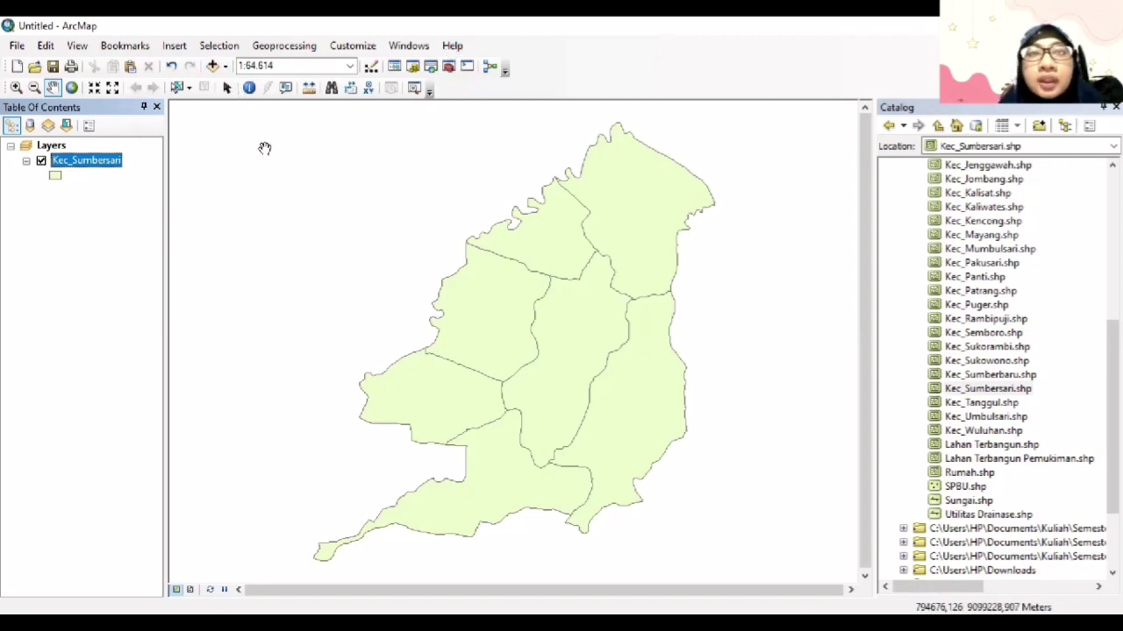
Add the Imagery basemap beneath the Kec_Sumbersari layer.
click(226, 69)
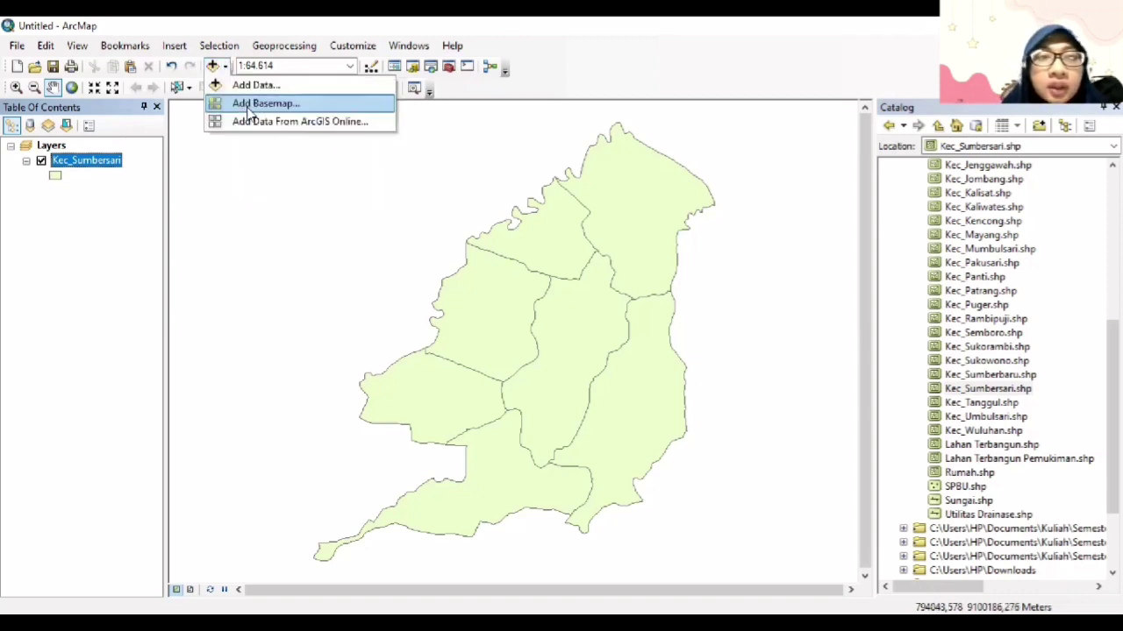
click(243, 104)
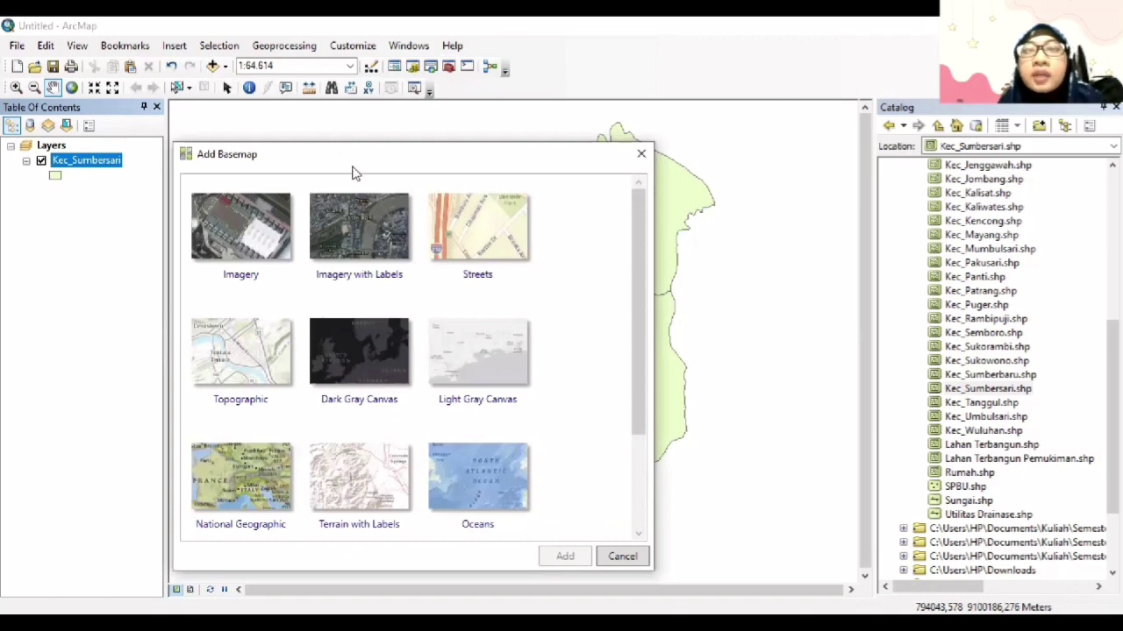
click(361, 213)
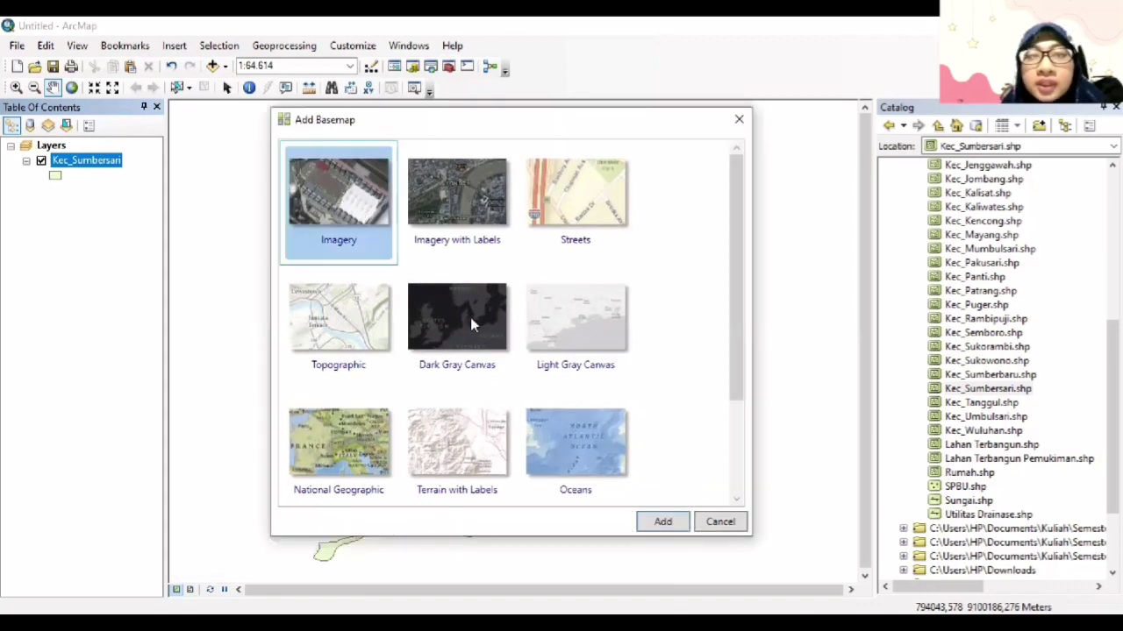
click(677, 523)
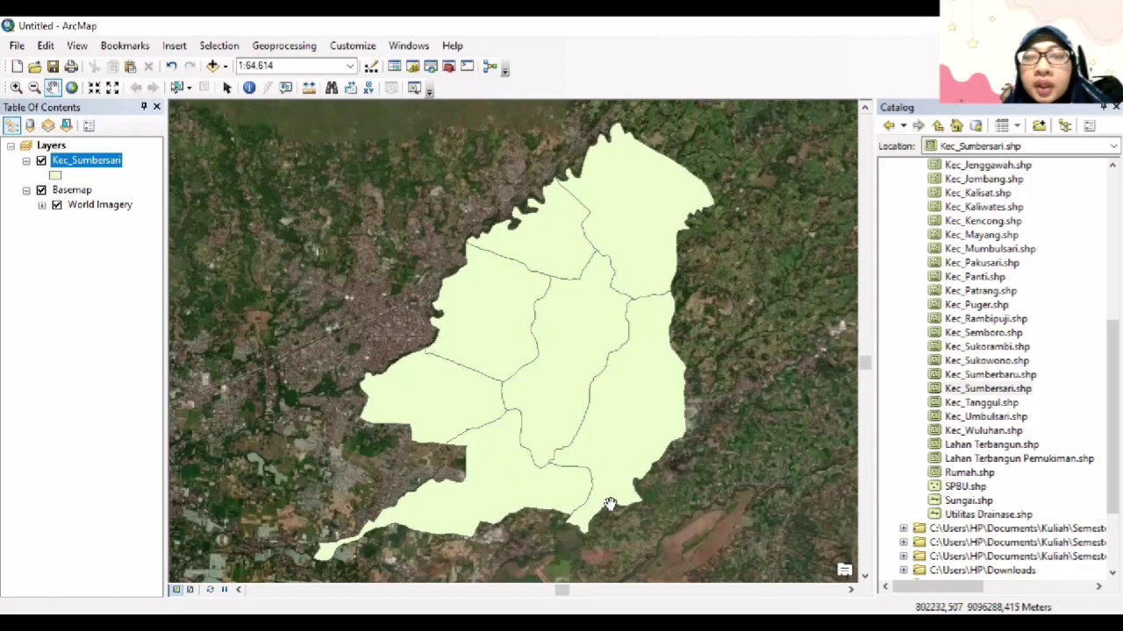
Give the Kec_Sumbersari layer's symbol no fill color and a red outline with a width of 2.
click(55, 177)
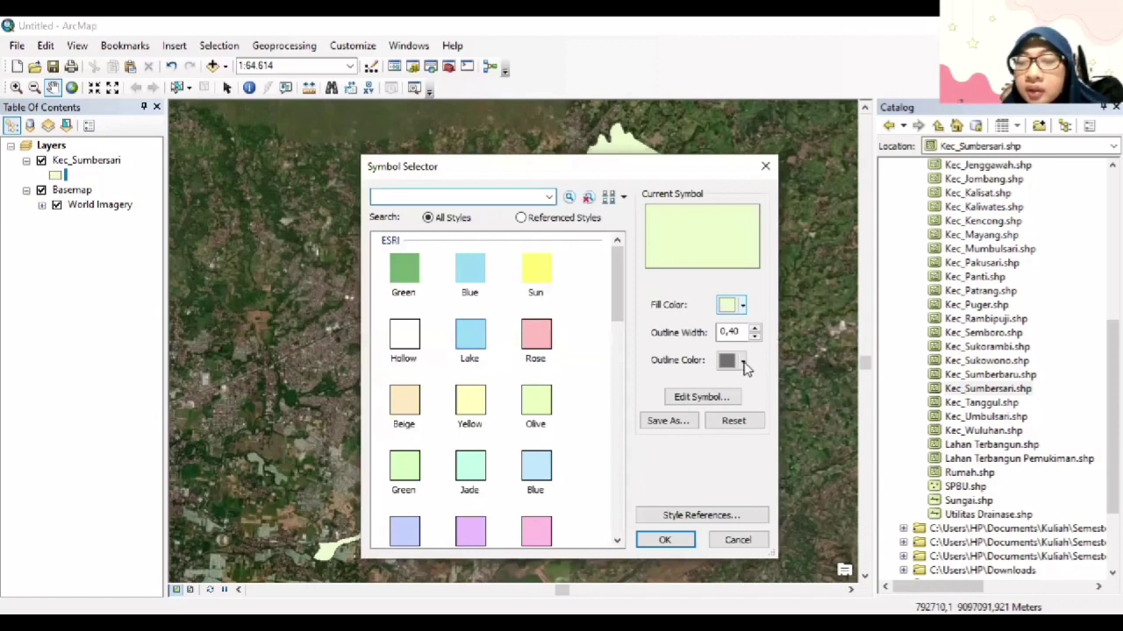
click(742, 361)
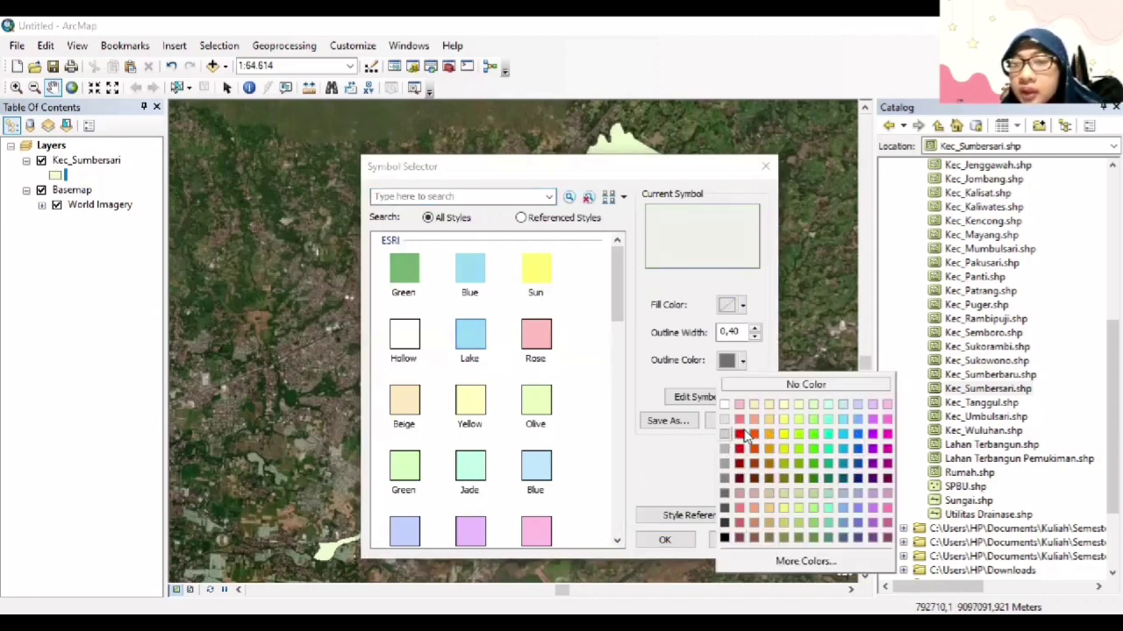
click(754, 333)
click(752, 330)
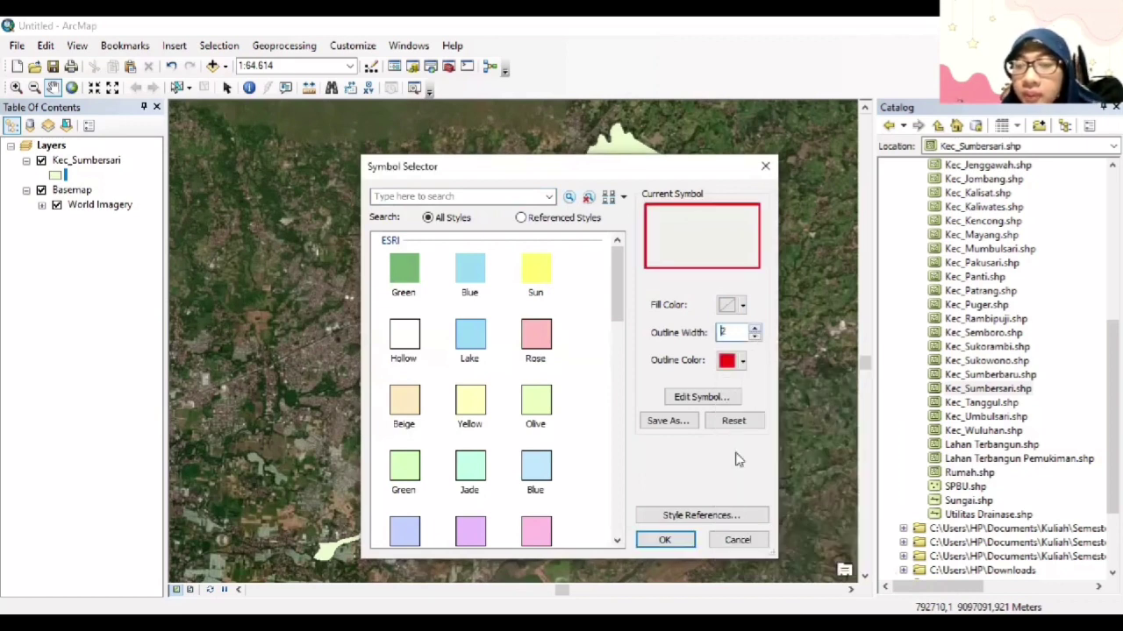
click(683, 541)
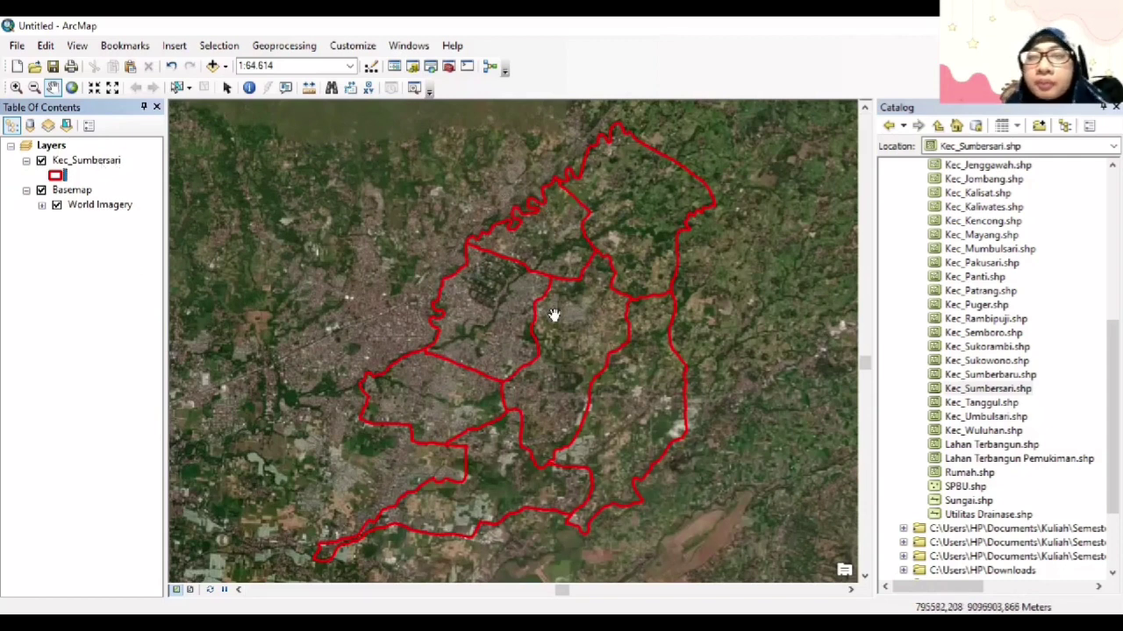
Label the features of the Kec_Sumbersari layer with the NAMOBJ field and a larger font size.
click(67, 159)
right_click(73, 167)
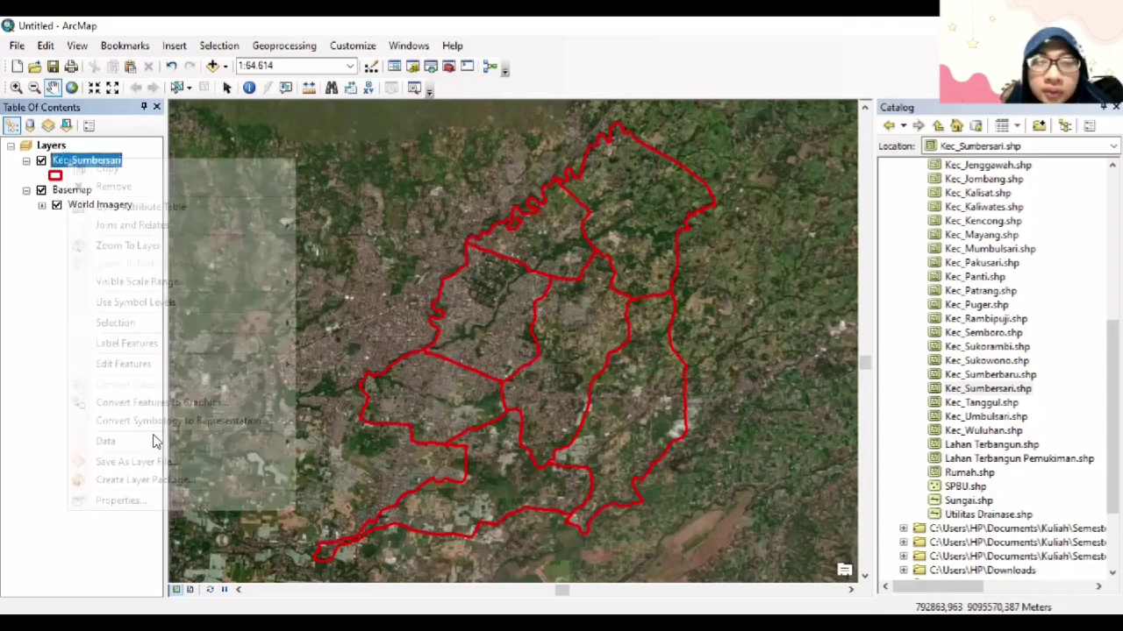
click(155, 498)
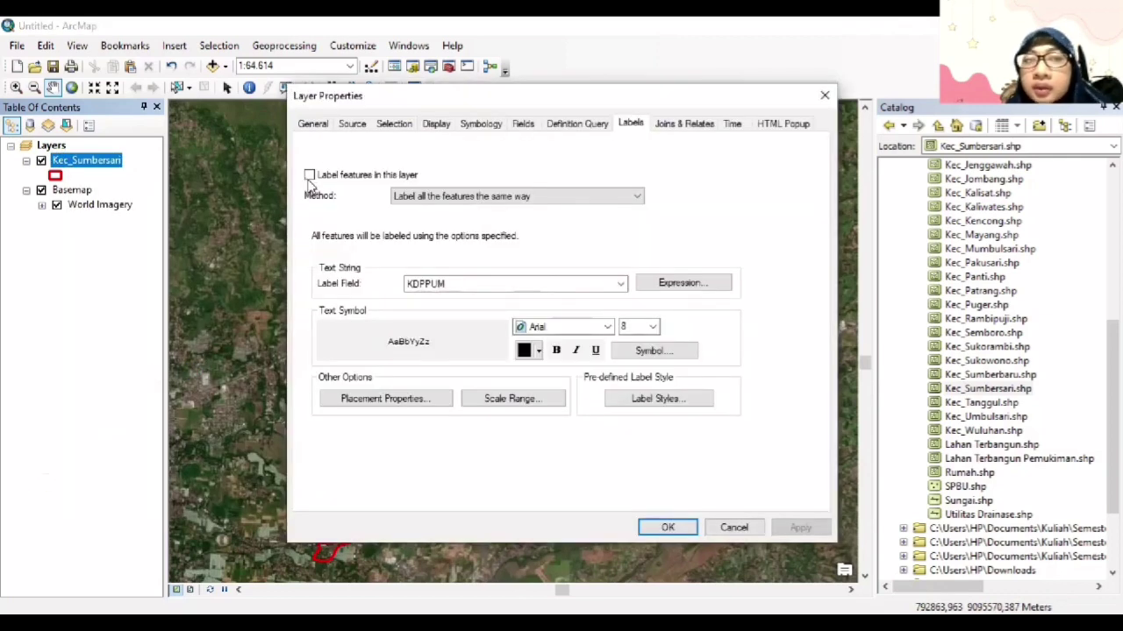
click(310, 177)
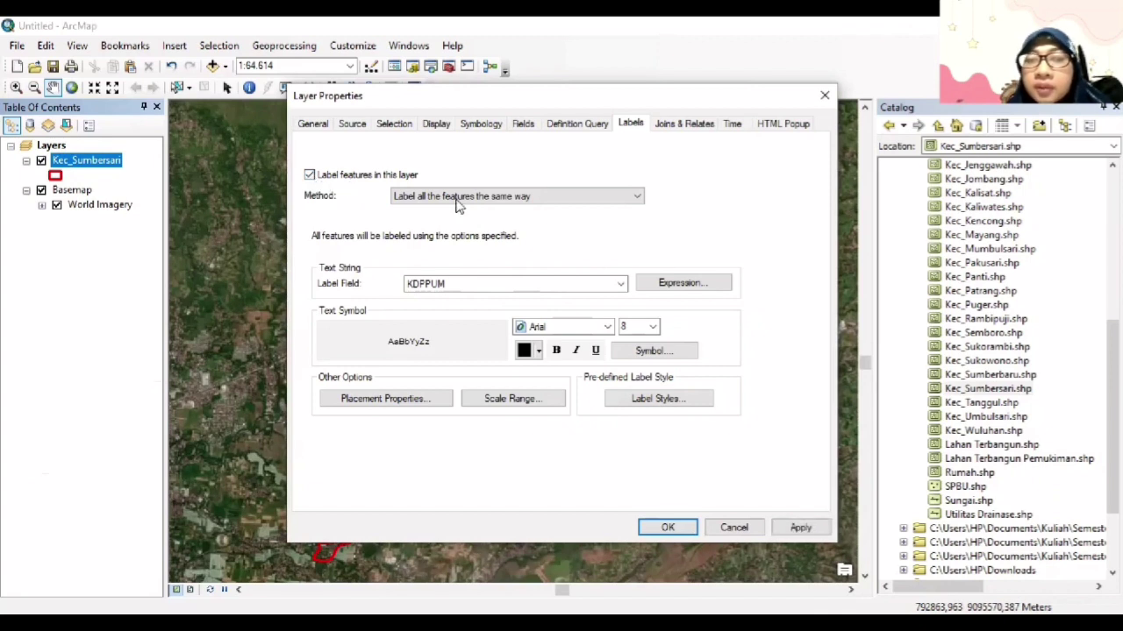
click(491, 284)
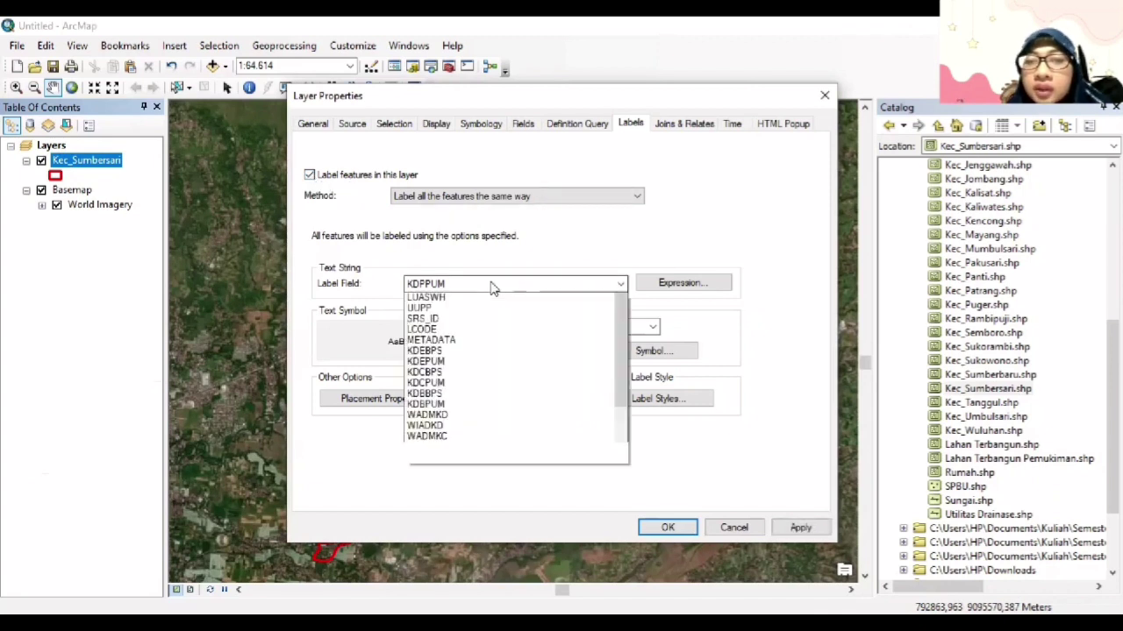
click(425, 309)
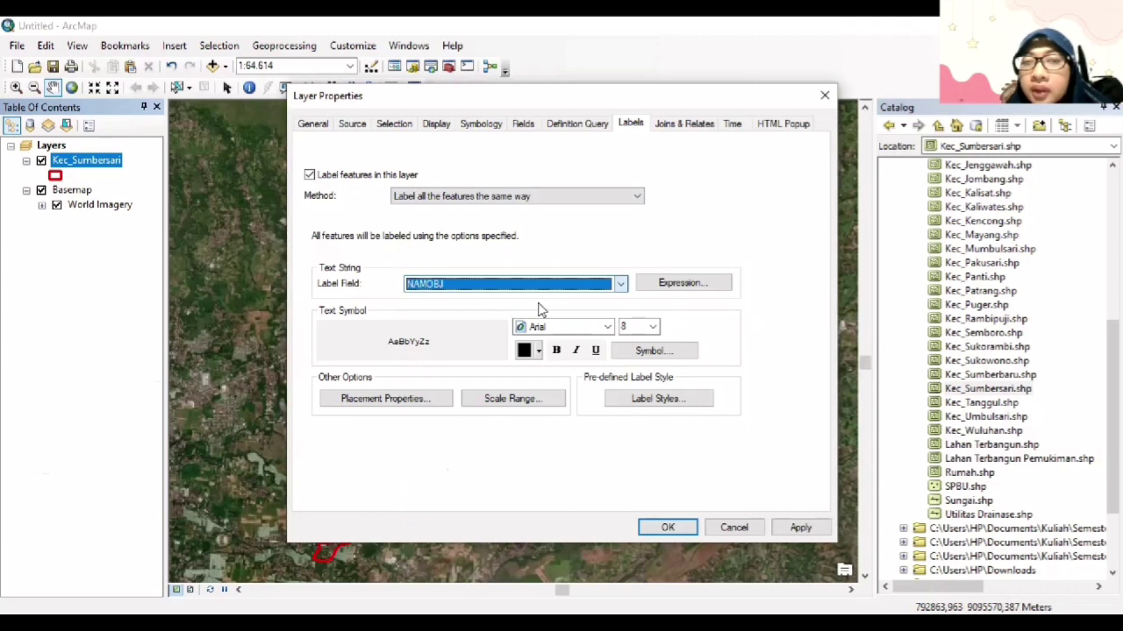
click(653, 325)
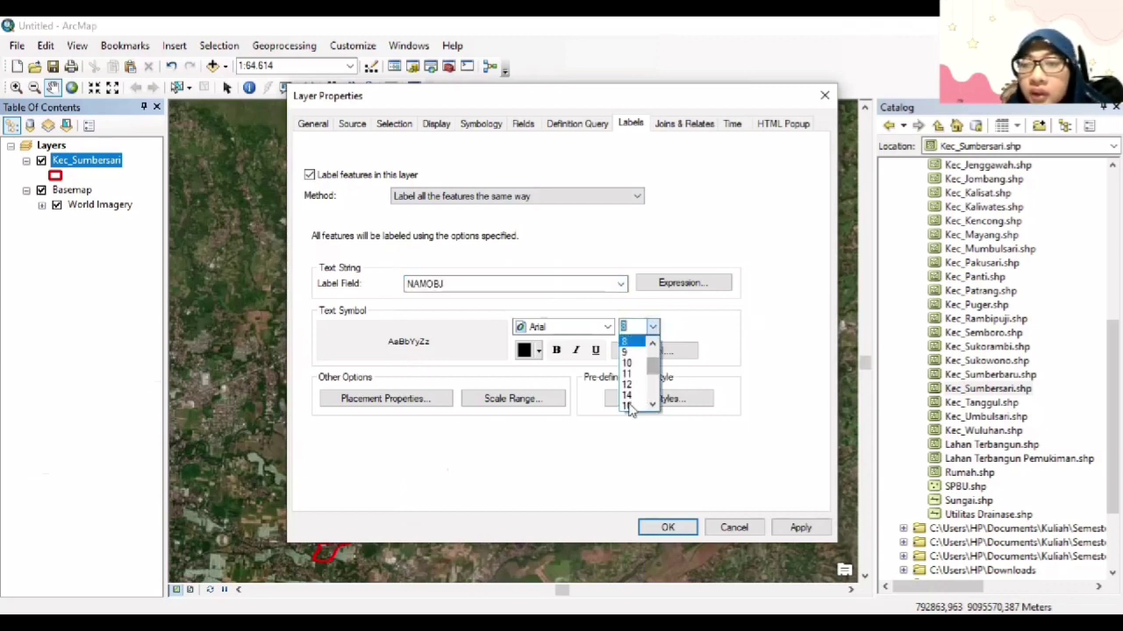
click(628, 407)
click(669, 527)
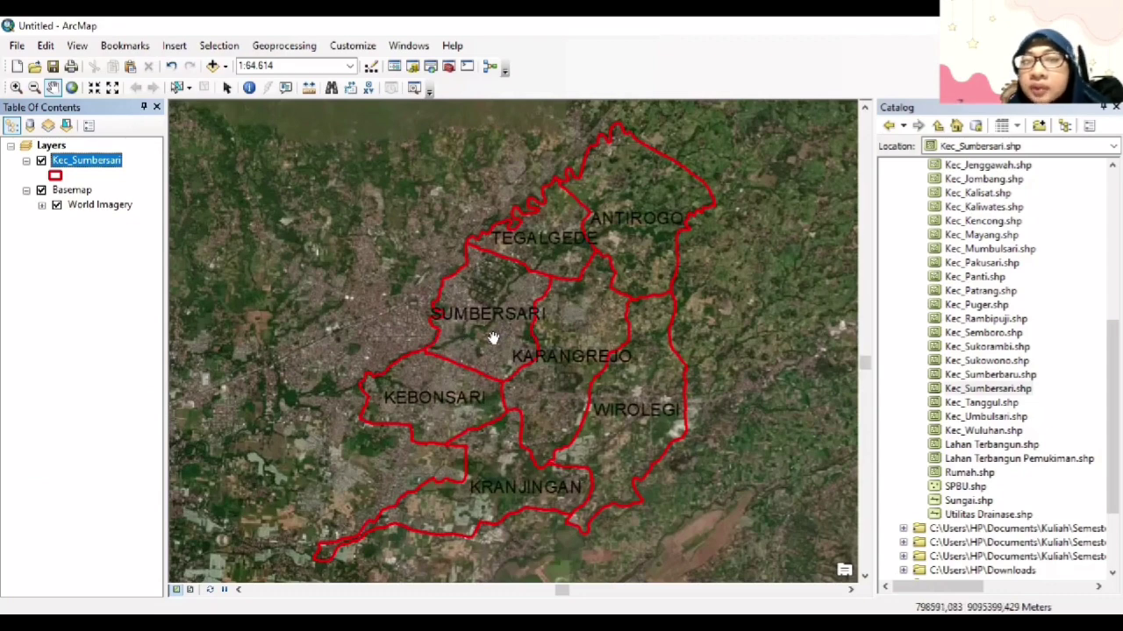
Start a new shapefile in the expanded Catalog folder, named Batas administrasi, with the Polyline feature type.
scroll(493, 339, up, 3)
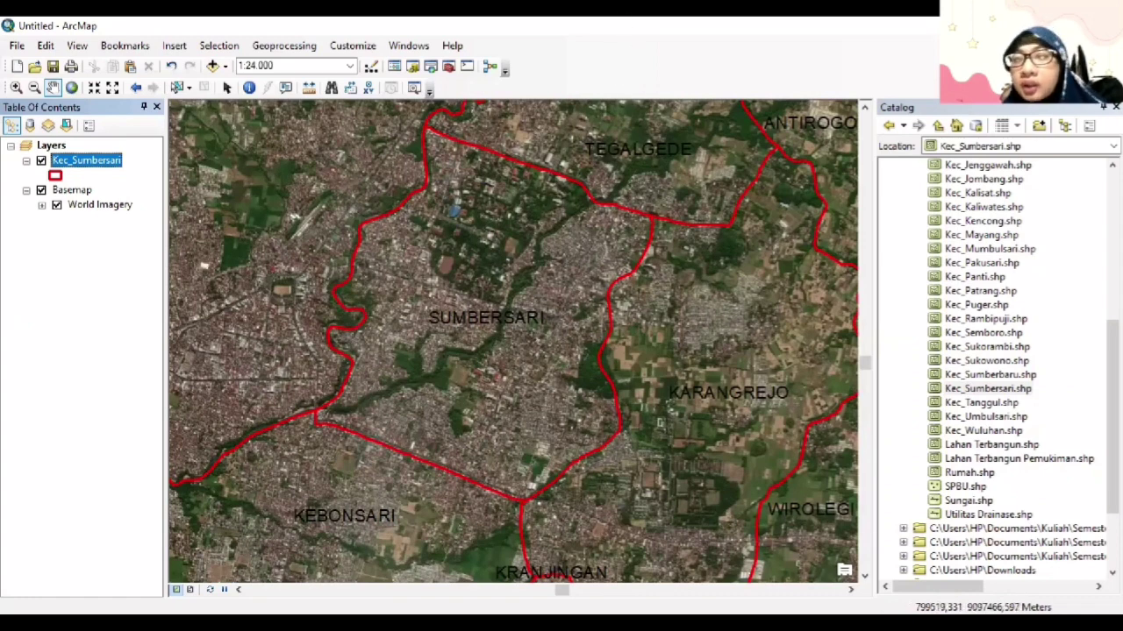
scroll(932, 155, up, 3)
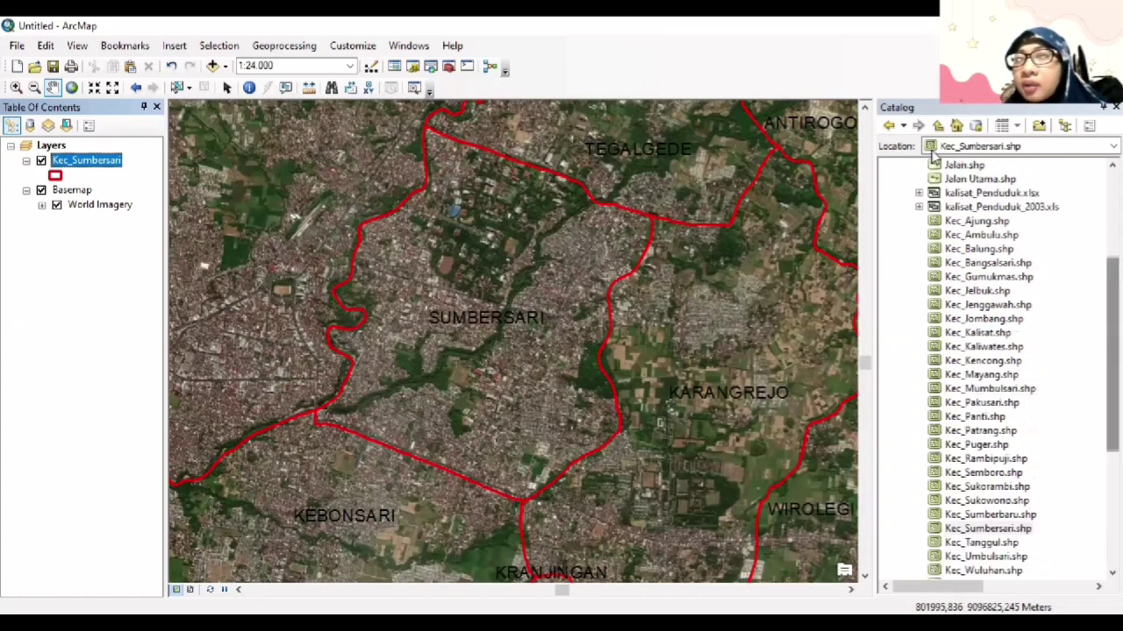
scroll(1018, 337, up, 2)
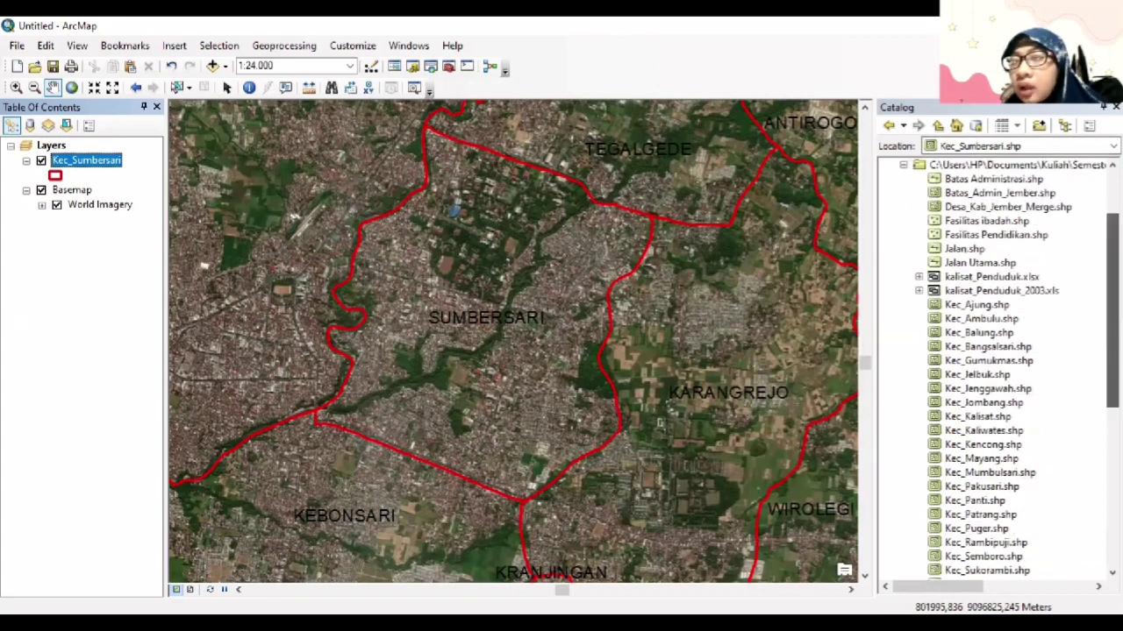
scroll(917, 307, up, 3)
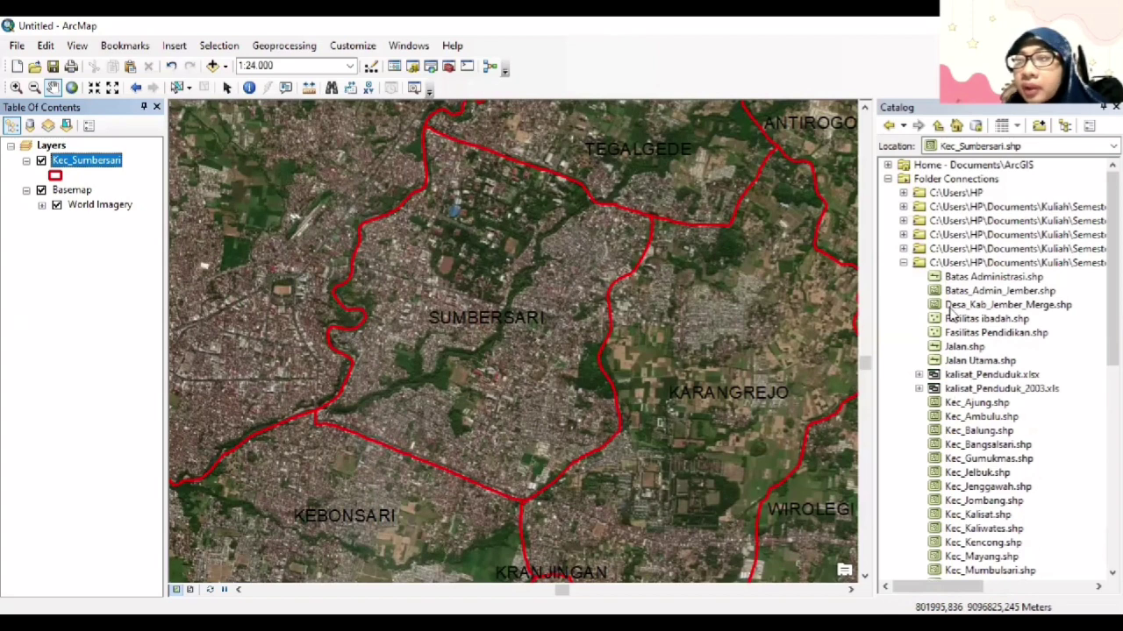
right_click(921, 267)
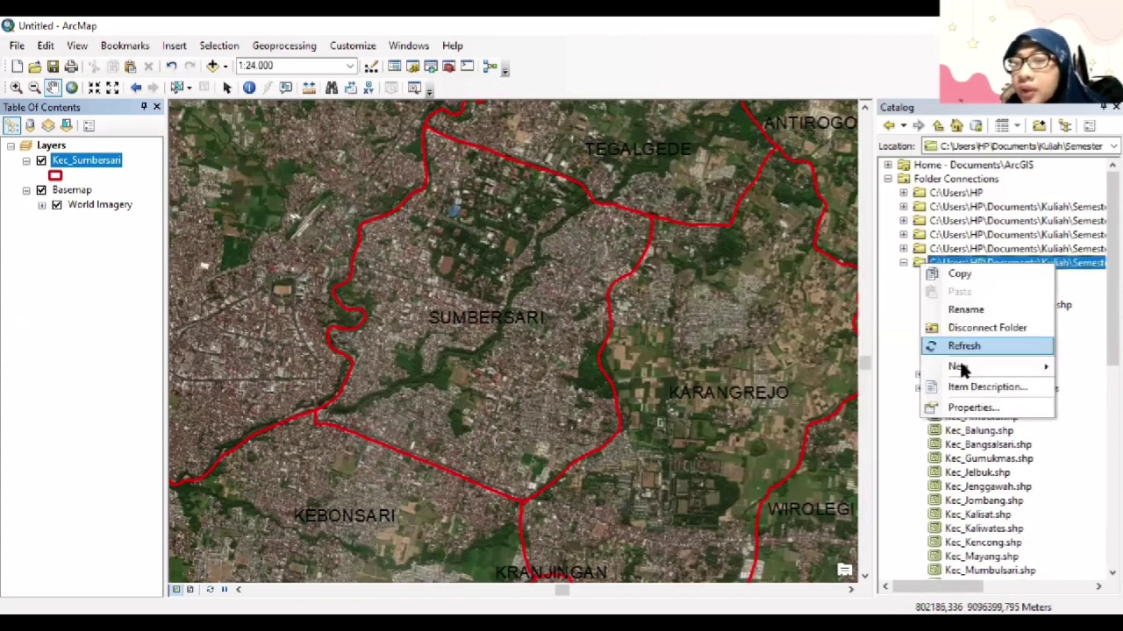
mouse_move(962, 368)
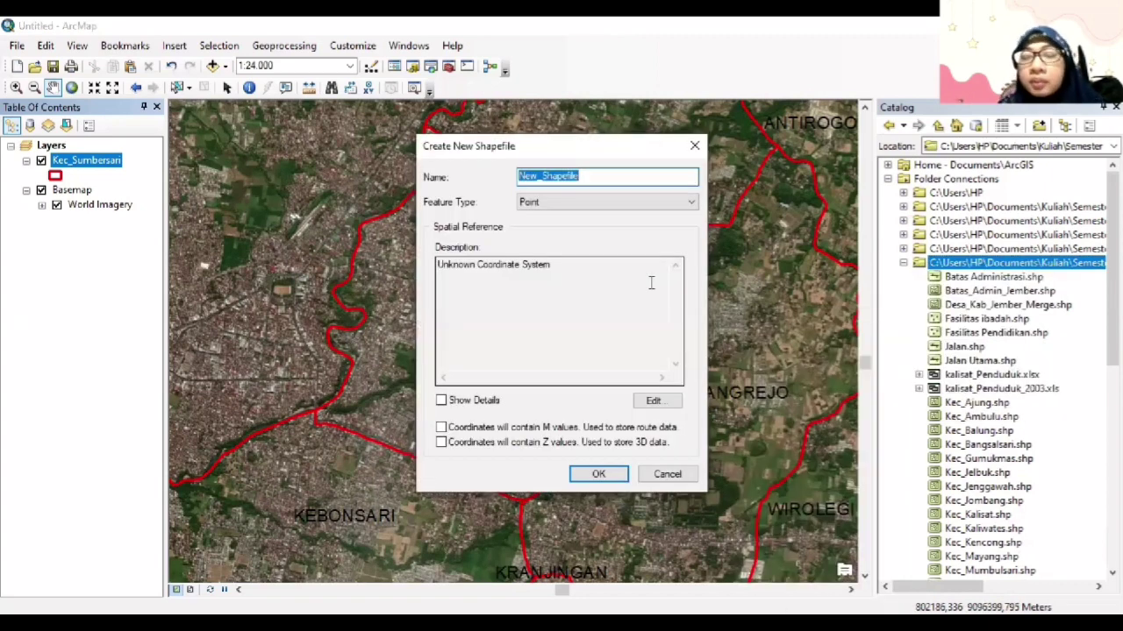
text(Batas administrasi)
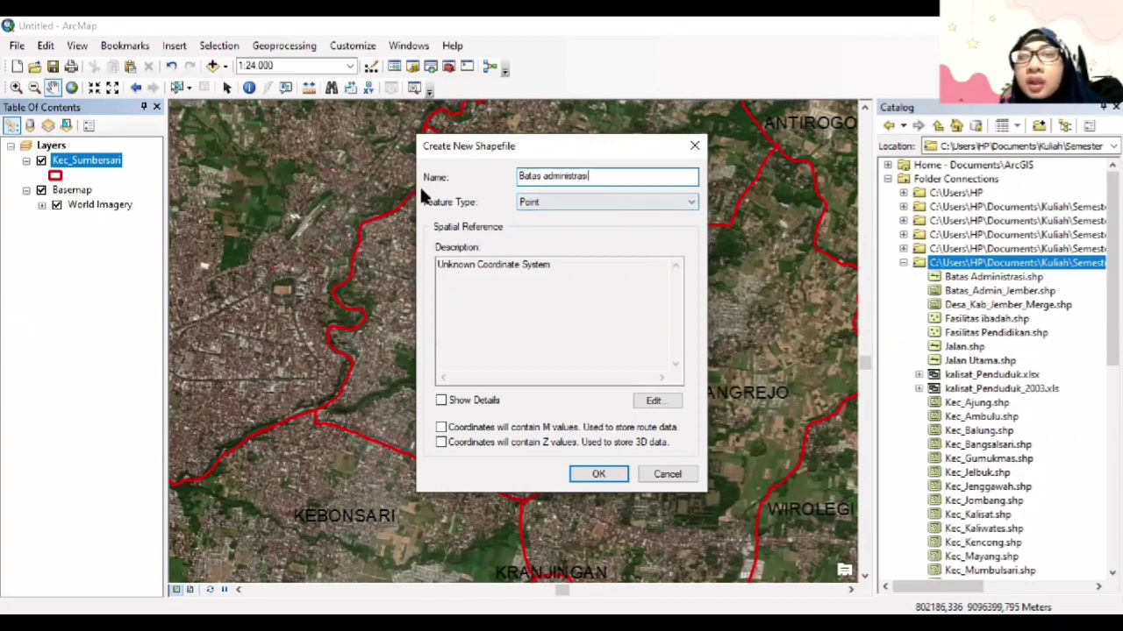
click(550, 205)
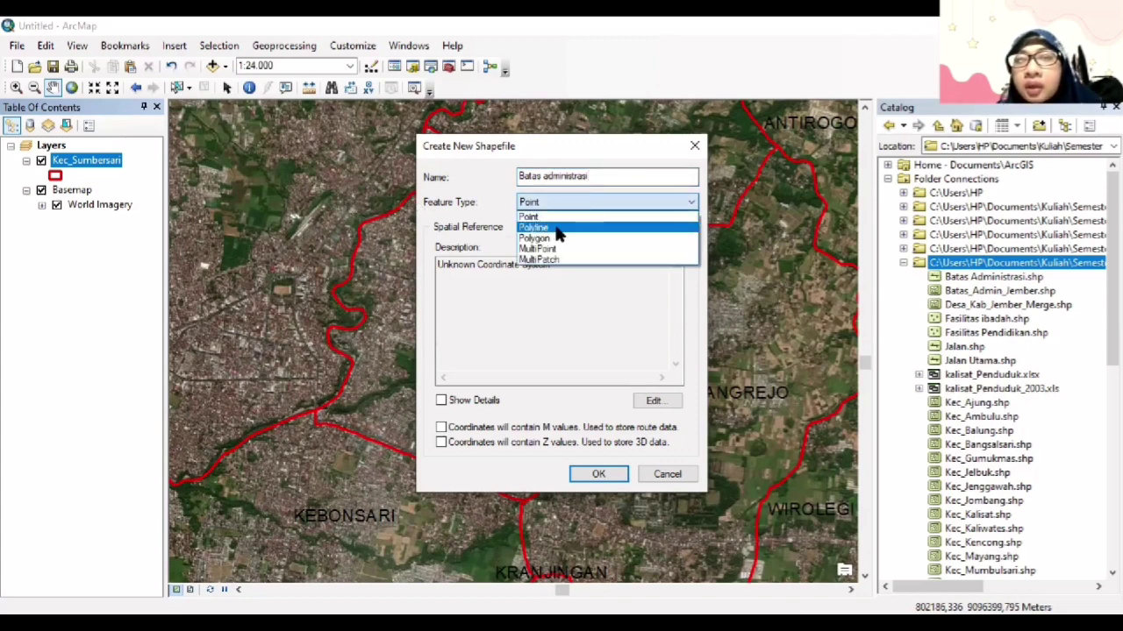
click(492, 335)
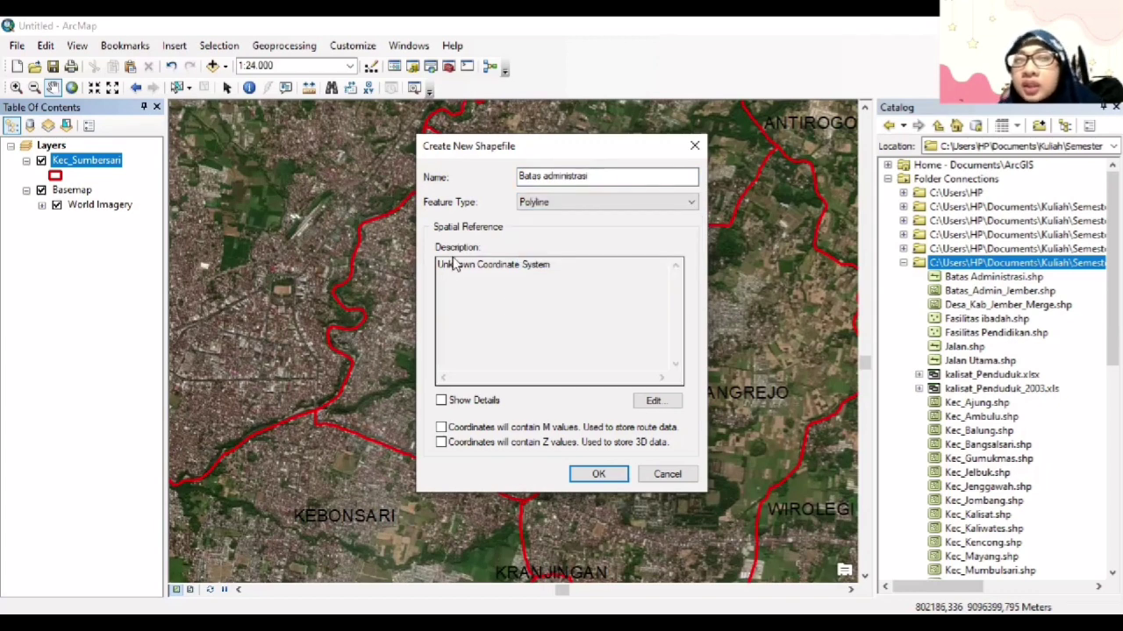
Assign the projected coordinate system WGS 1984 UTM Zone 49S to the new shapefile.
click(670, 400)
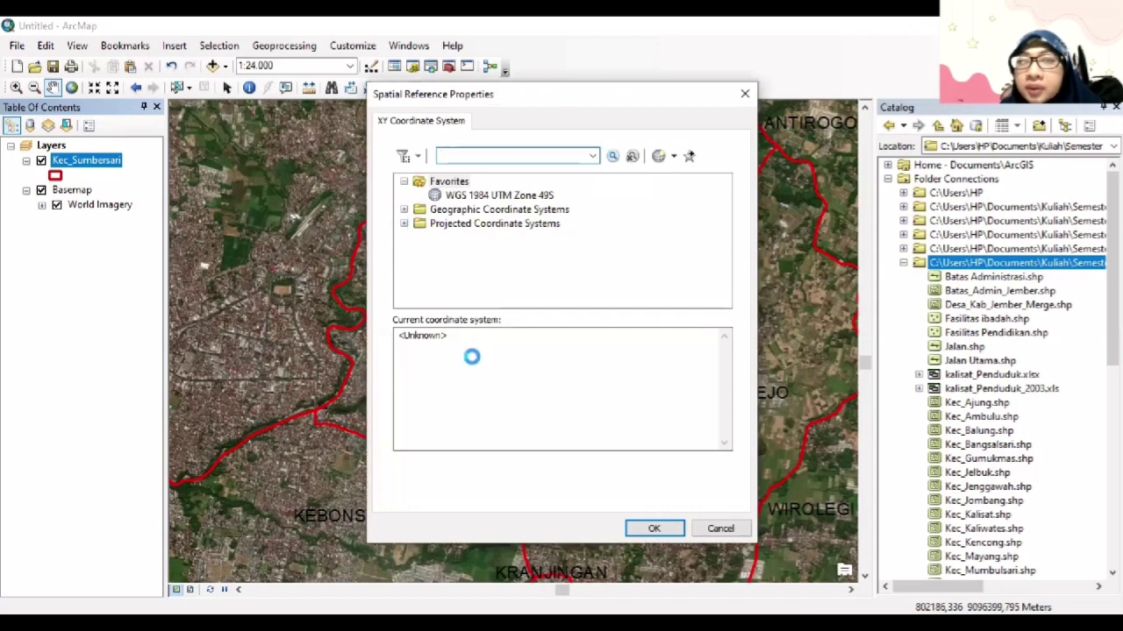
double_click(493, 223)
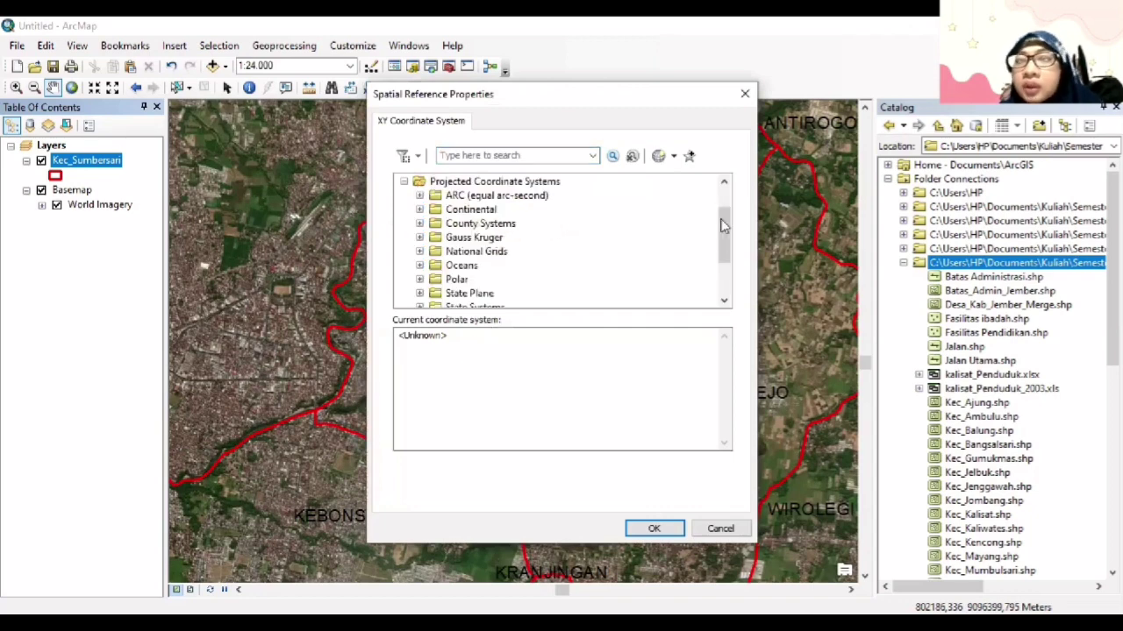
scroll(512, 202, up, 1)
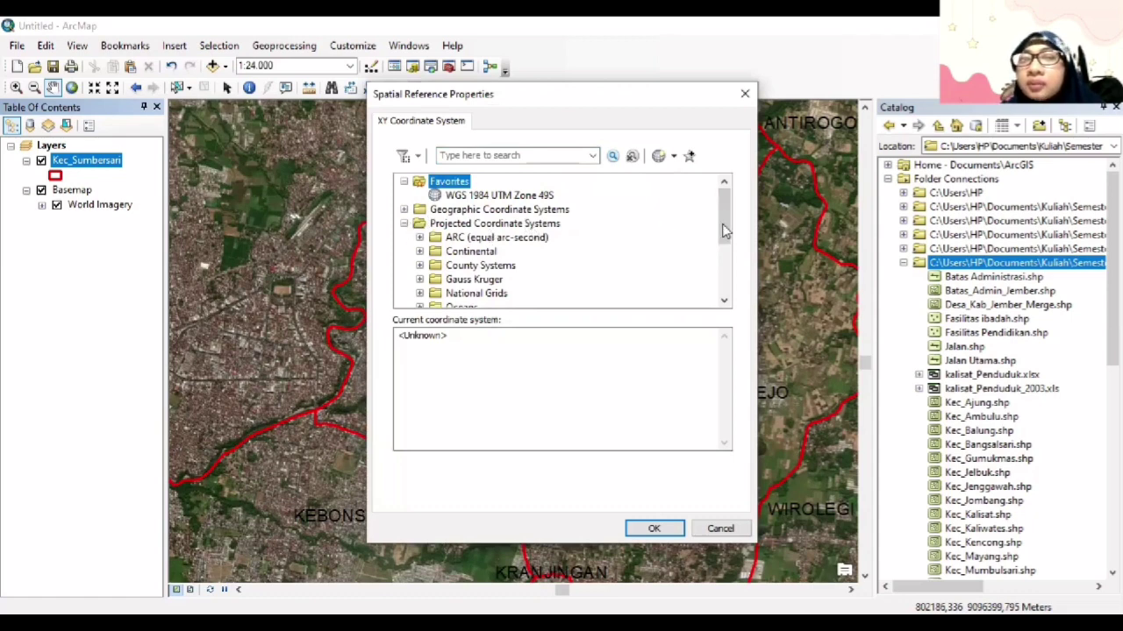
scroll(710, 271, down, 2)
click(420, 279)
scroll(726, 264, down, 3)
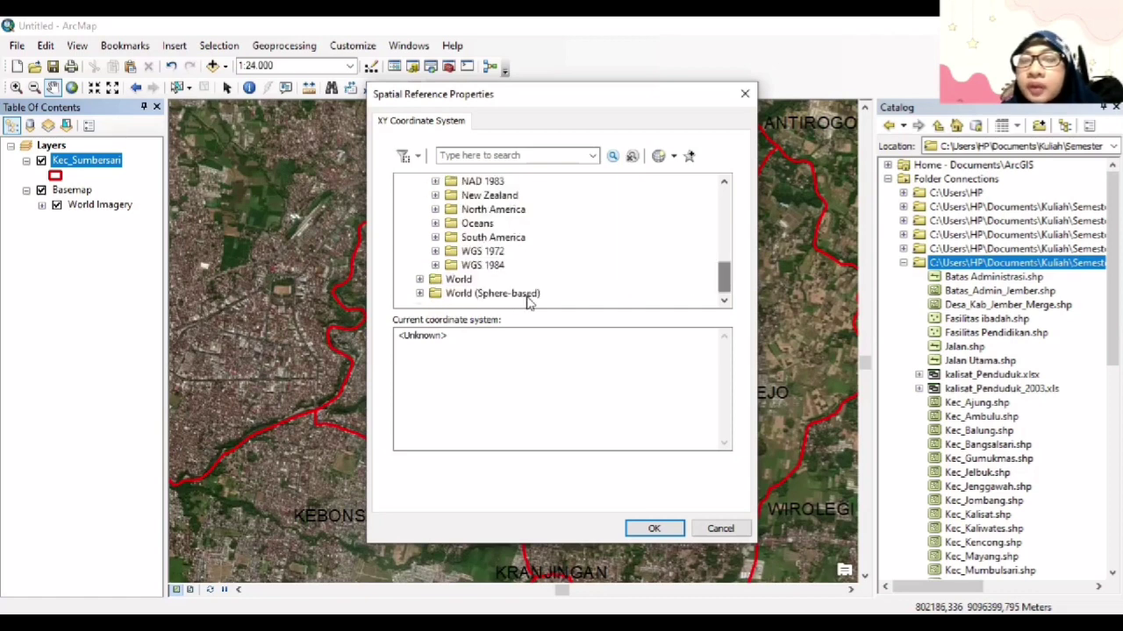
double_click(495, 267)
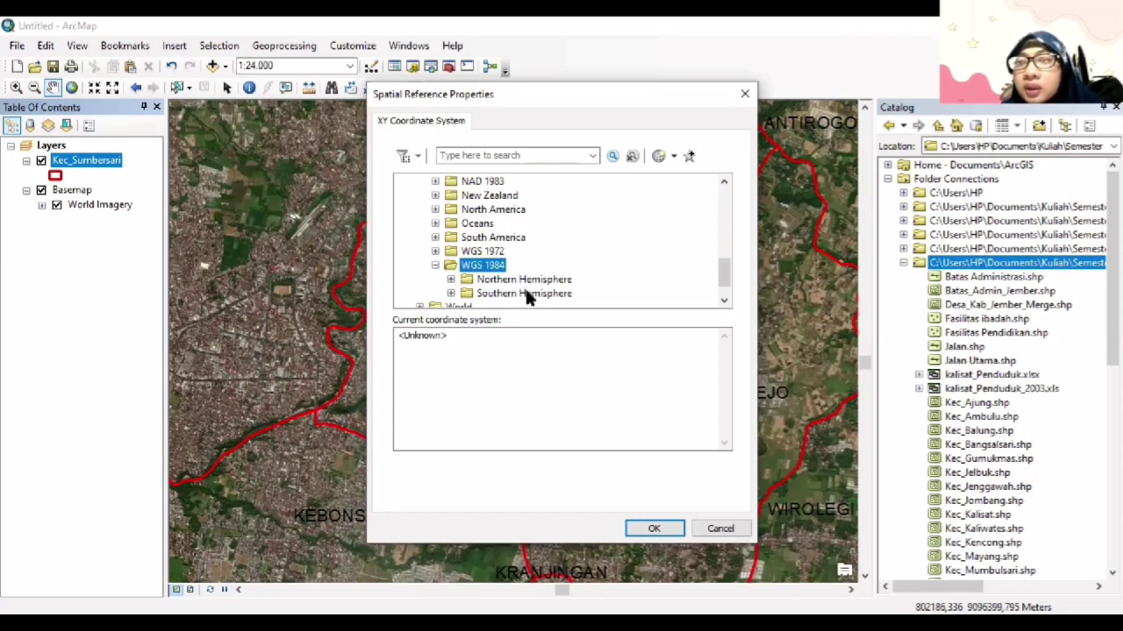
click(526, 295)
click(450, 294)
drag(726, 242, 725, 279)
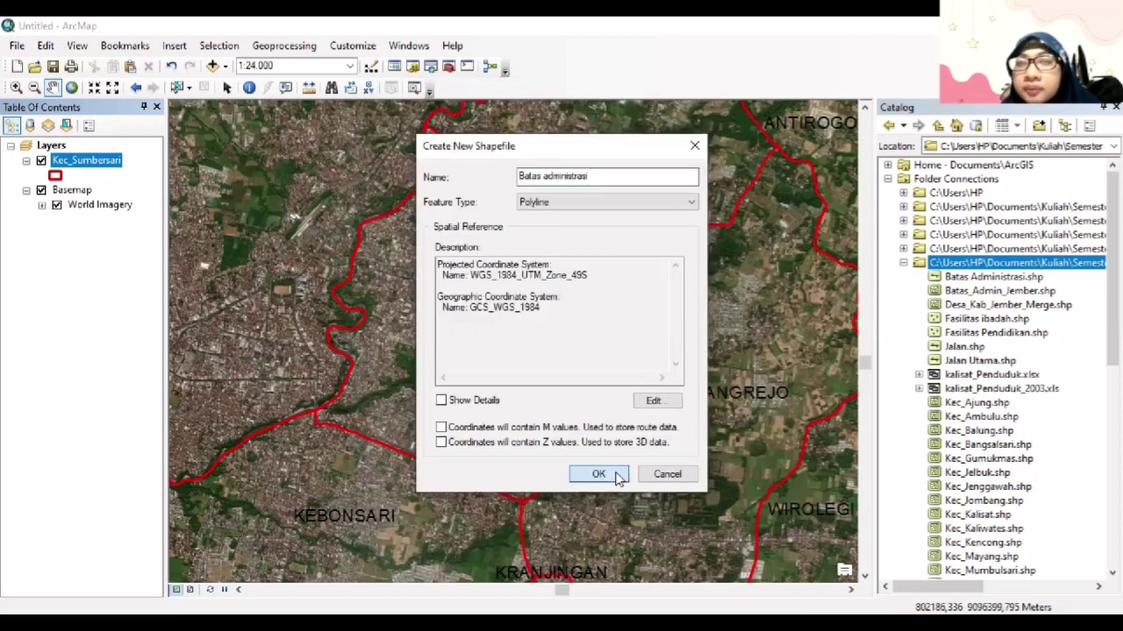
Change the new shapefile's name to Batas administrasi1 and create it.
click(618, 477)
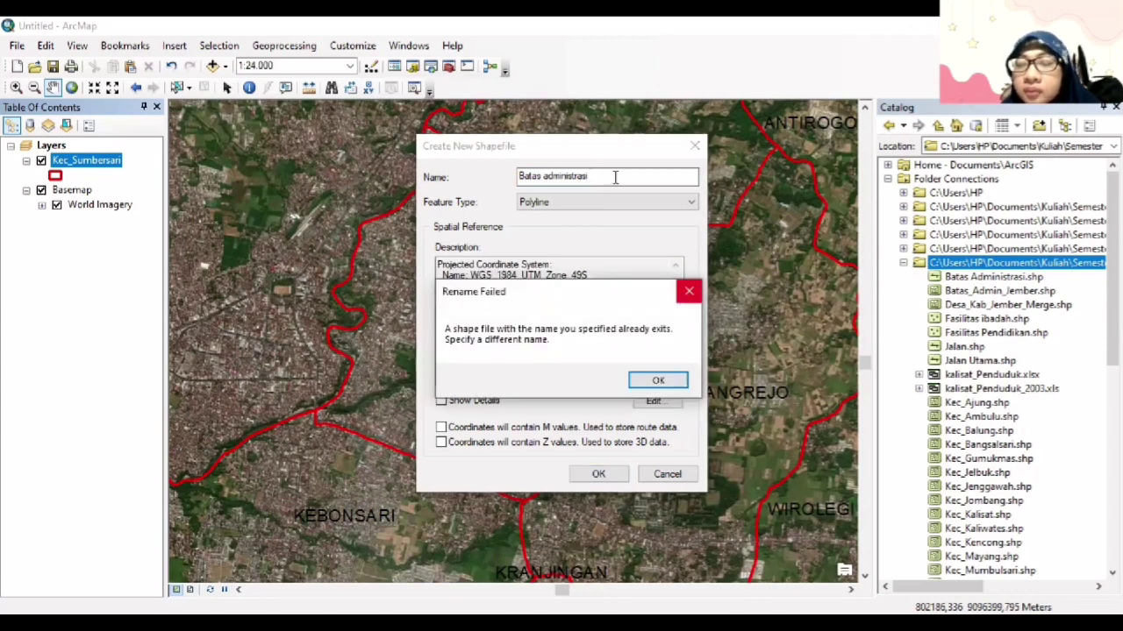
key(Return)
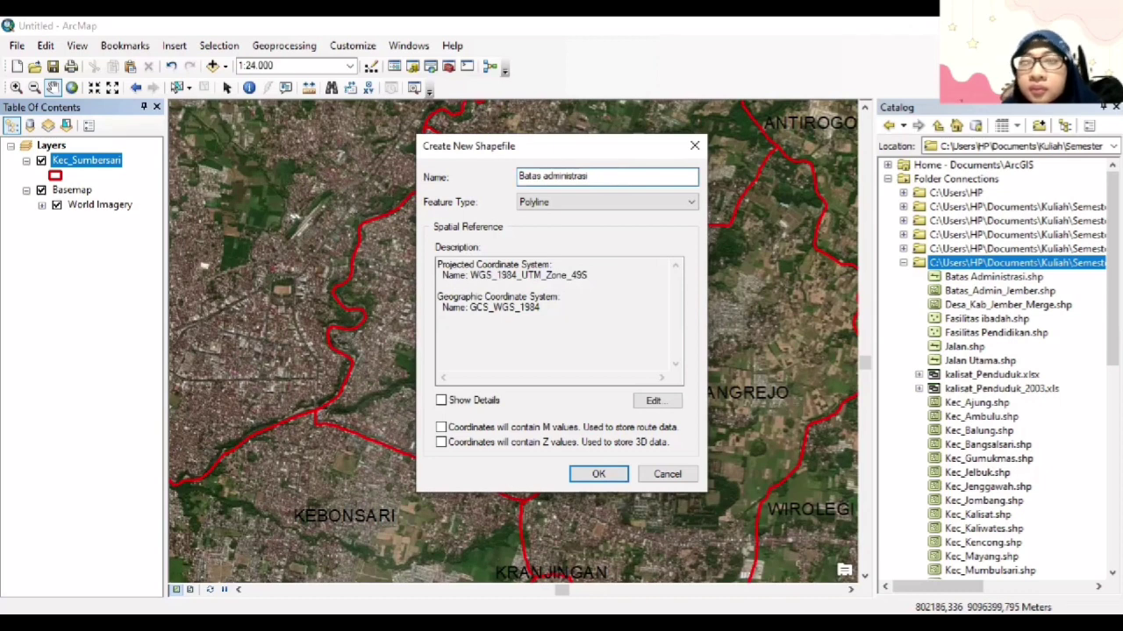
text(1)
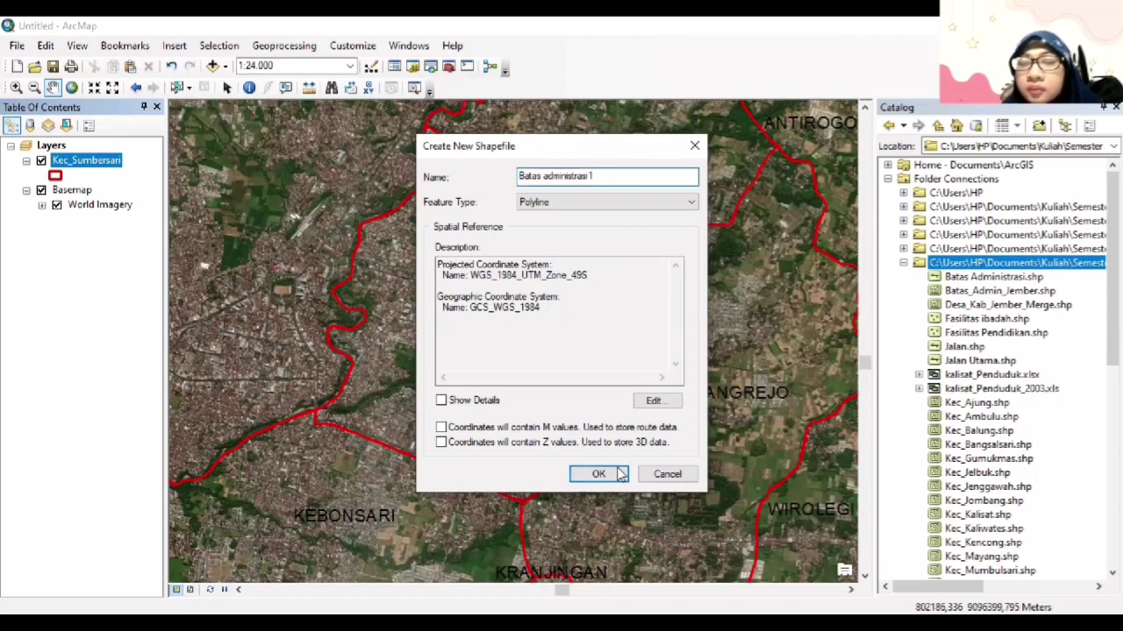
click(598, 474)
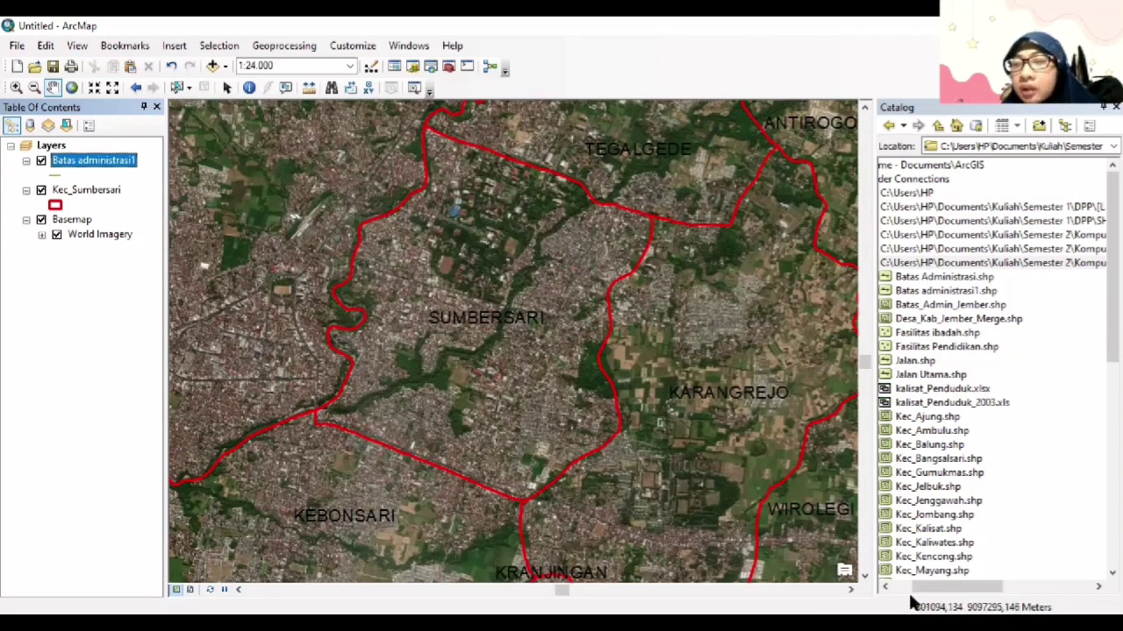
drag(914, 594, 903, 594)
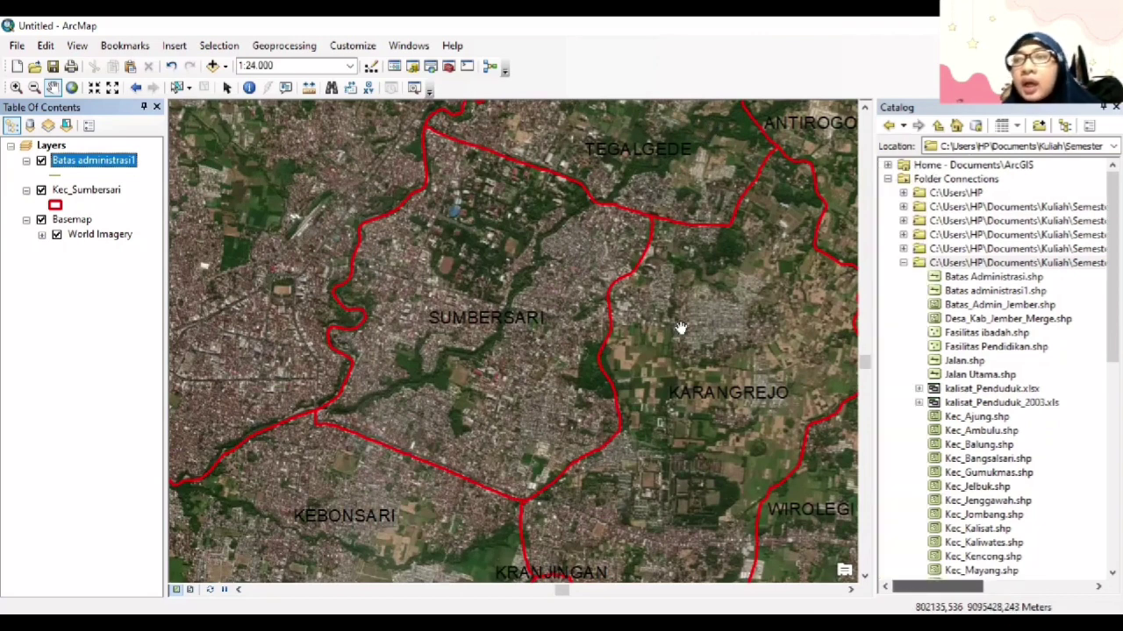
Show the Editor toolbar, dock it beside the existing tools and start an editing session.
right_click(652, 68)
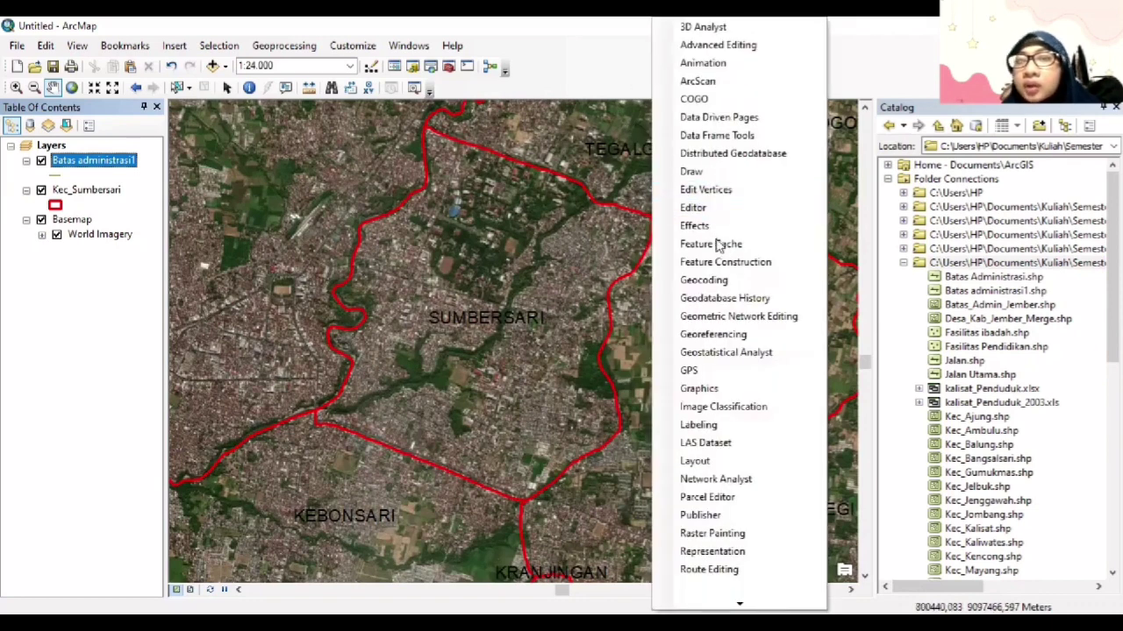
click(670, 212)
mouse_move(463, 105)
mouse_down()
mouse_move(495, 82)
mouse_move(482, 99)
mouse_up()
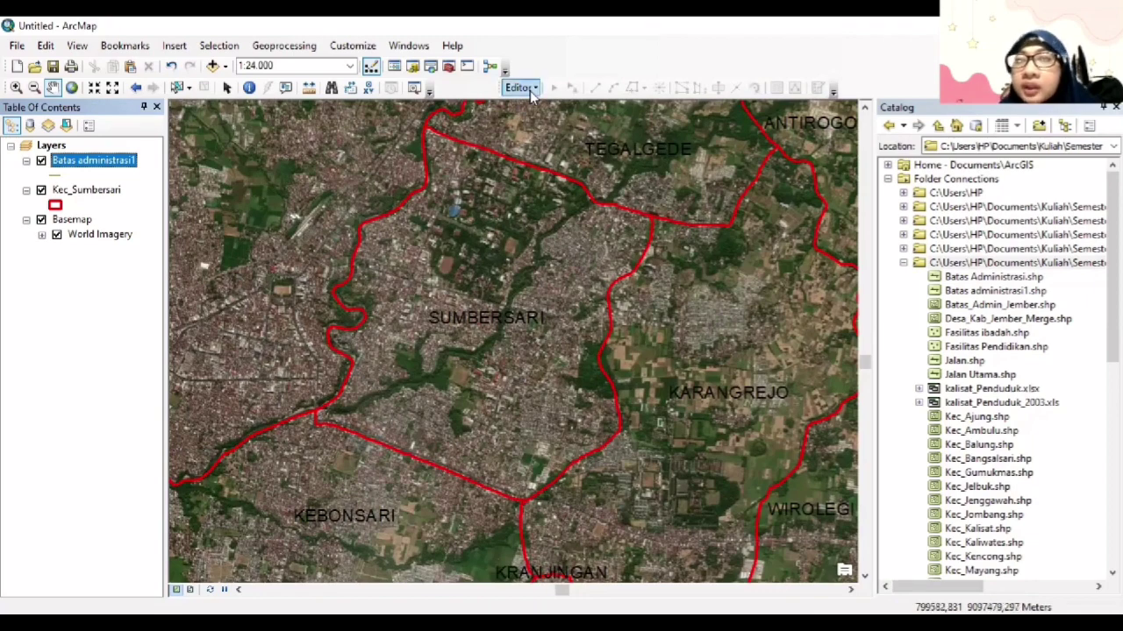
click(524, 89)
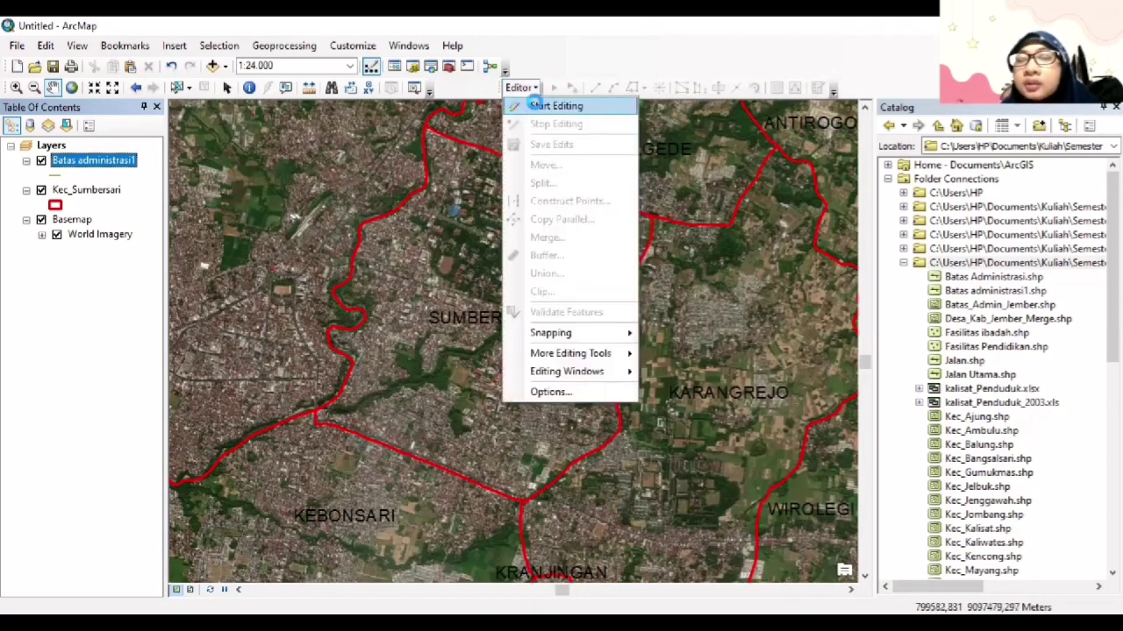
click(538, 106)
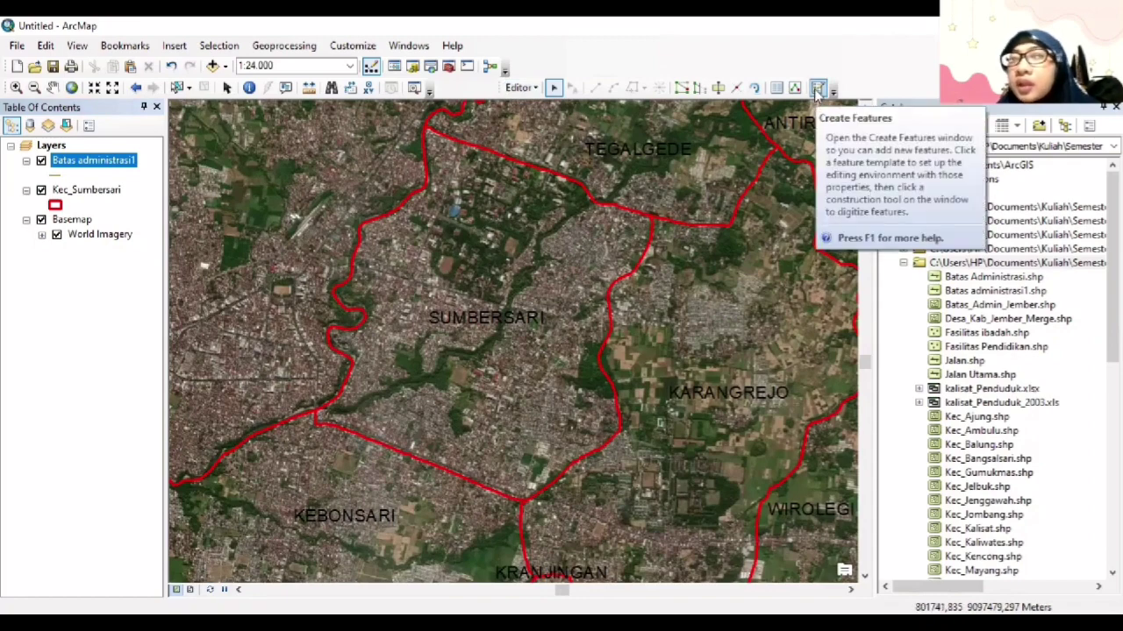
Open the Create Features window, close the Catalog and choose the Batas administrasi1 line template.
click(817, 89)
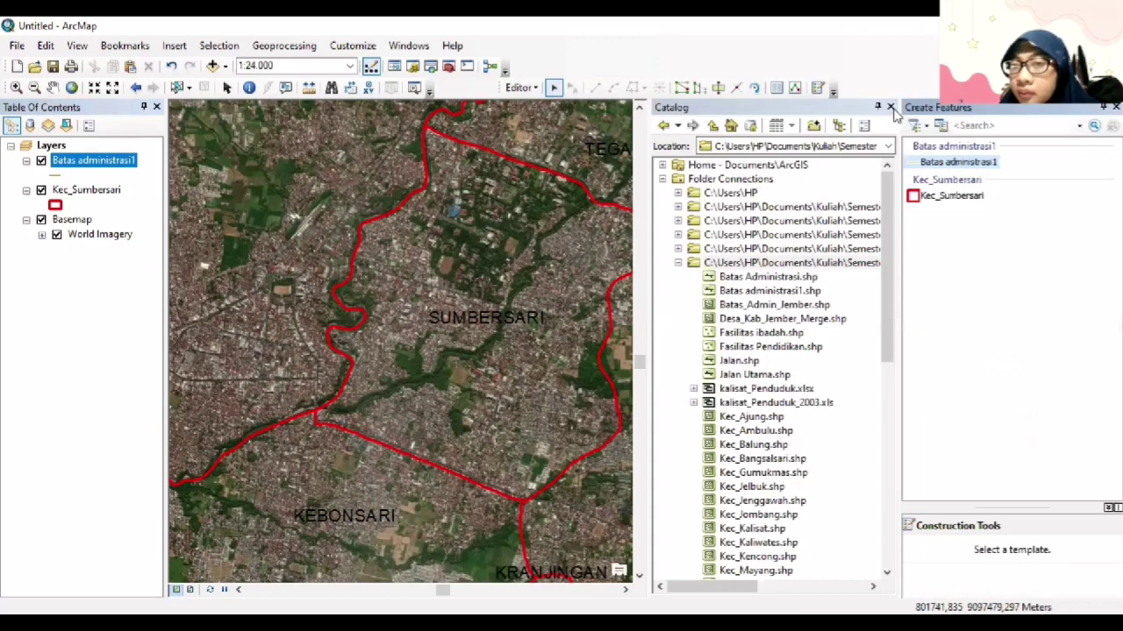
click(889, 107)
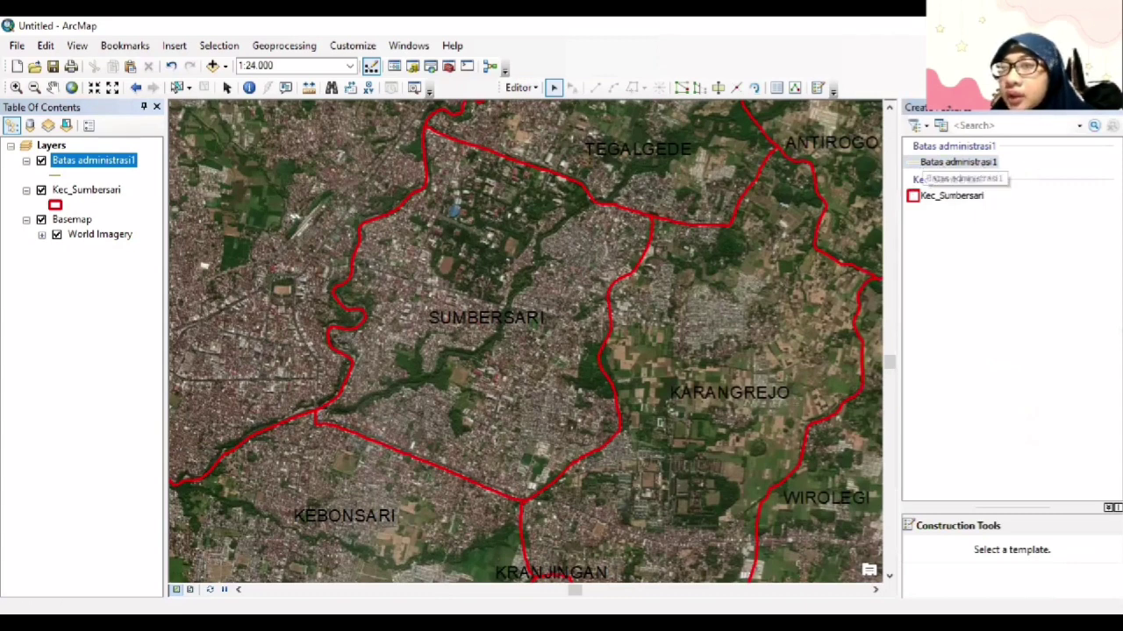
click(983, 168)
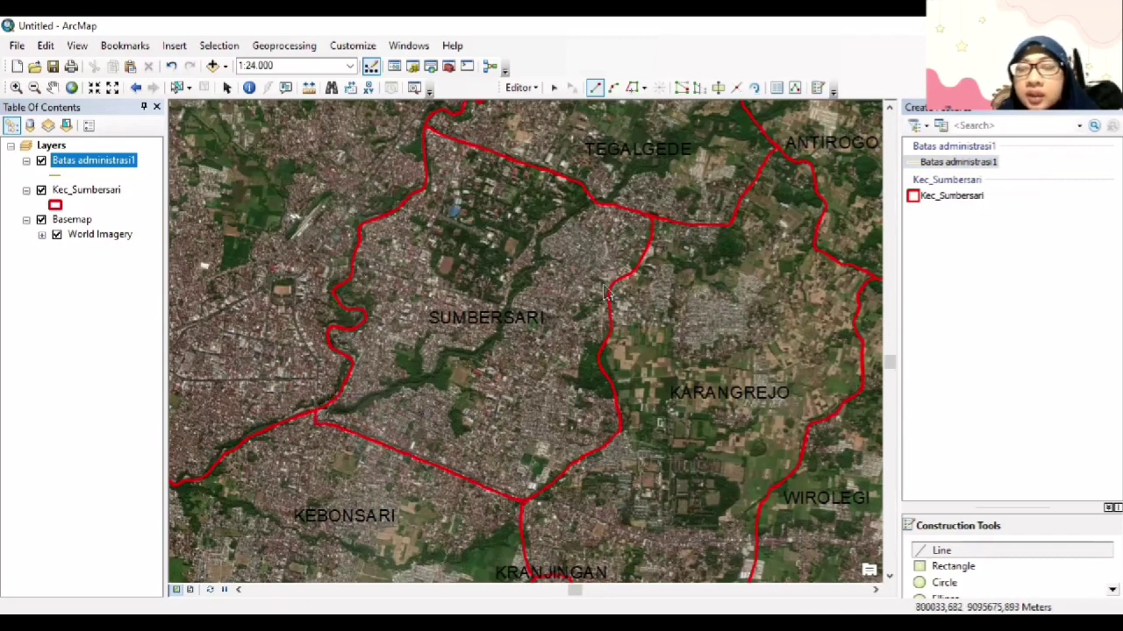
Trace the closed boundary of the SUMBERSARI village as one line, finish the sketch and clear the selection.
click(320, 420)
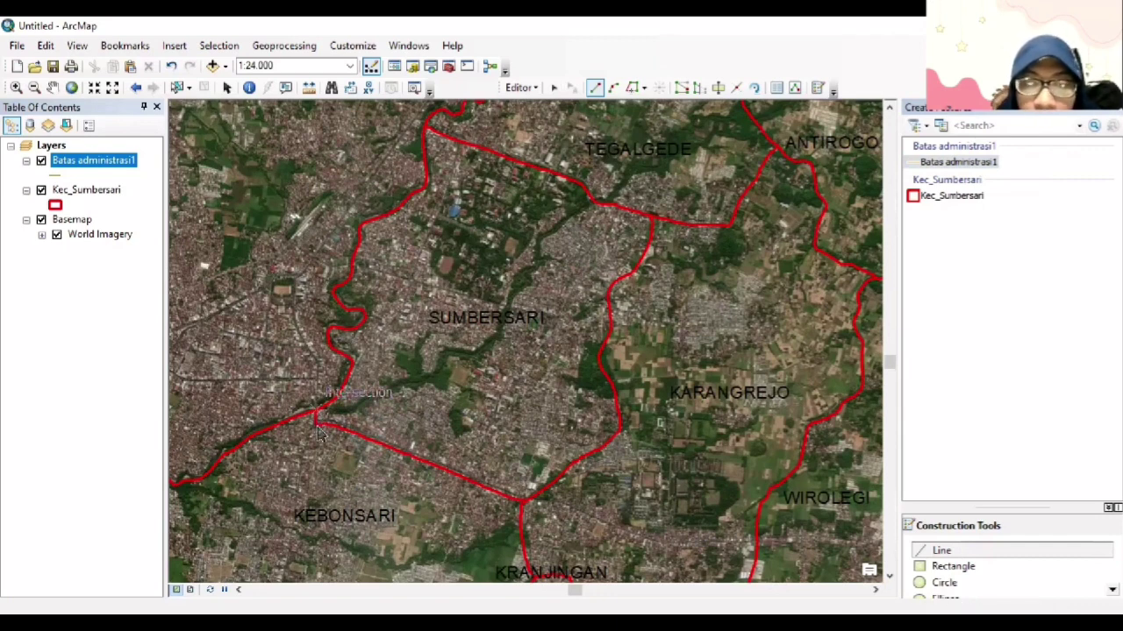
click(320, 432)
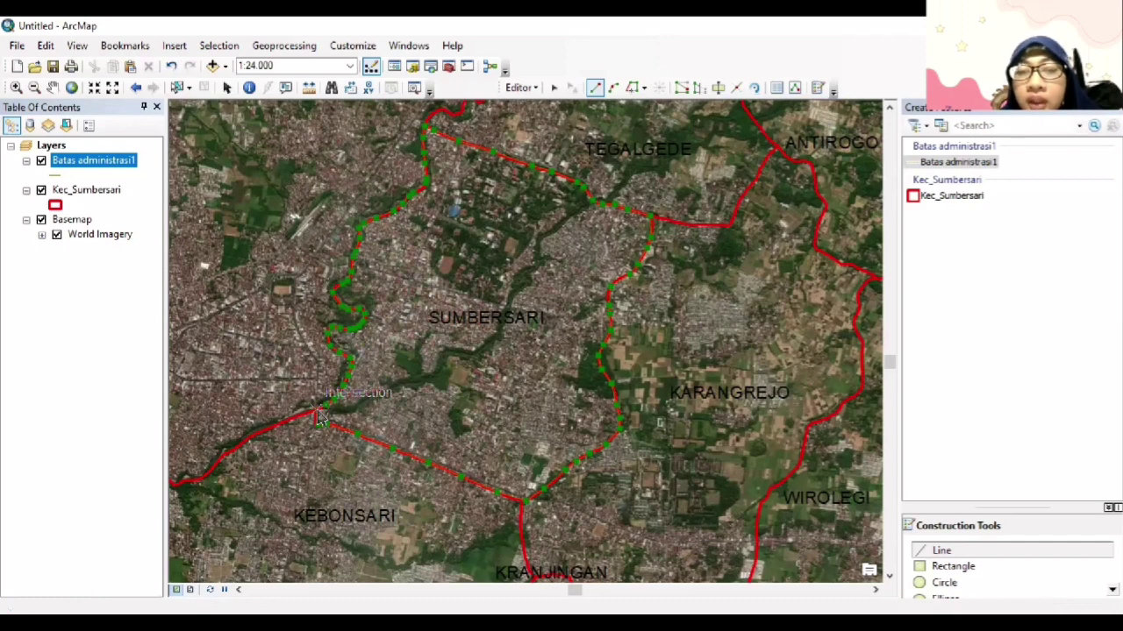
right_click(355, 372)
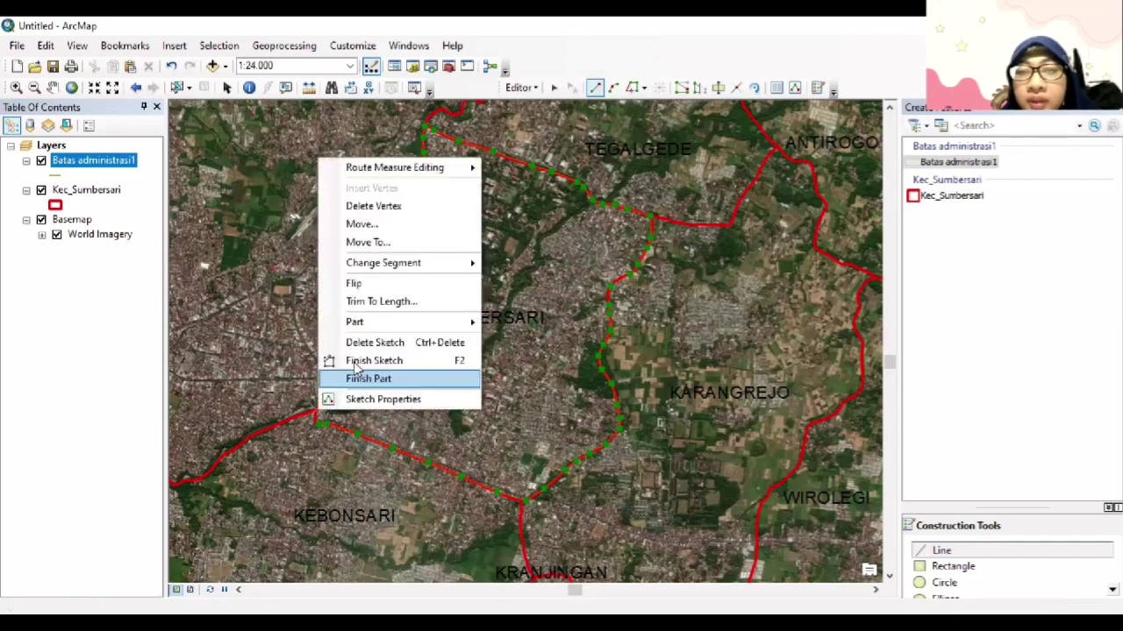
click(356, 373)
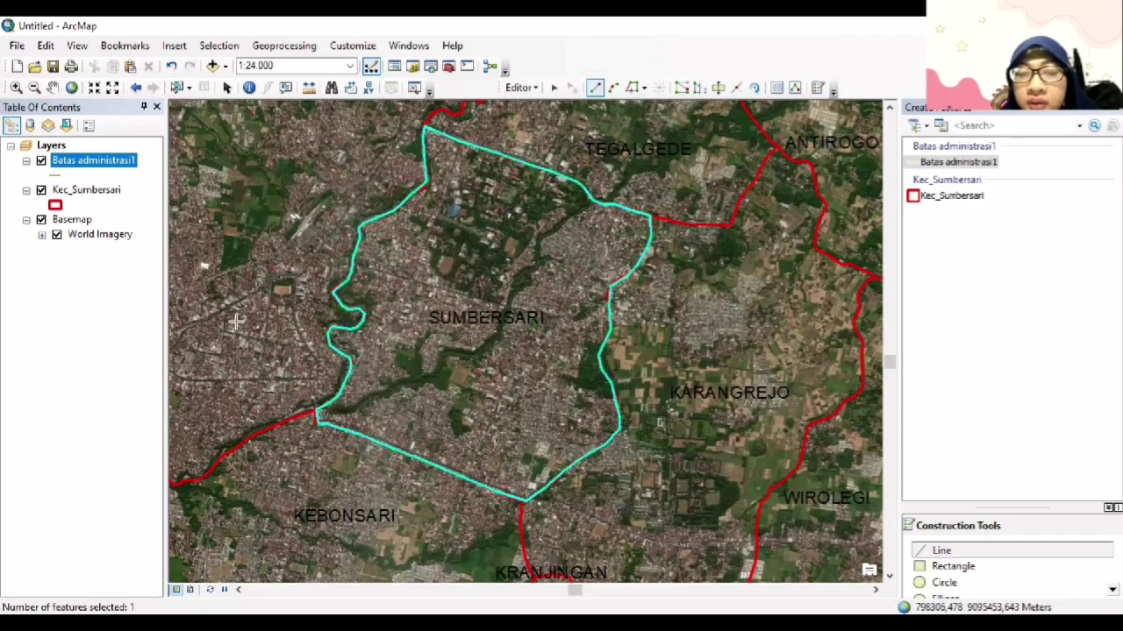
click(204, 89)
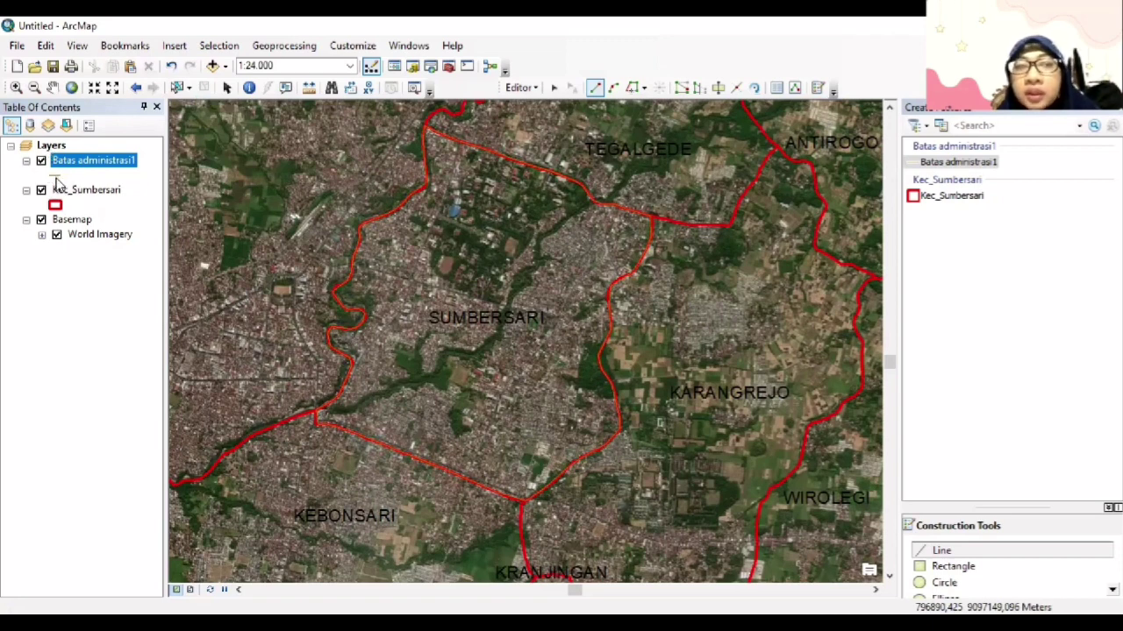
Change the Batas administrasi1 line symbol to black, increase its width and apply the symbol.
key(Delete)
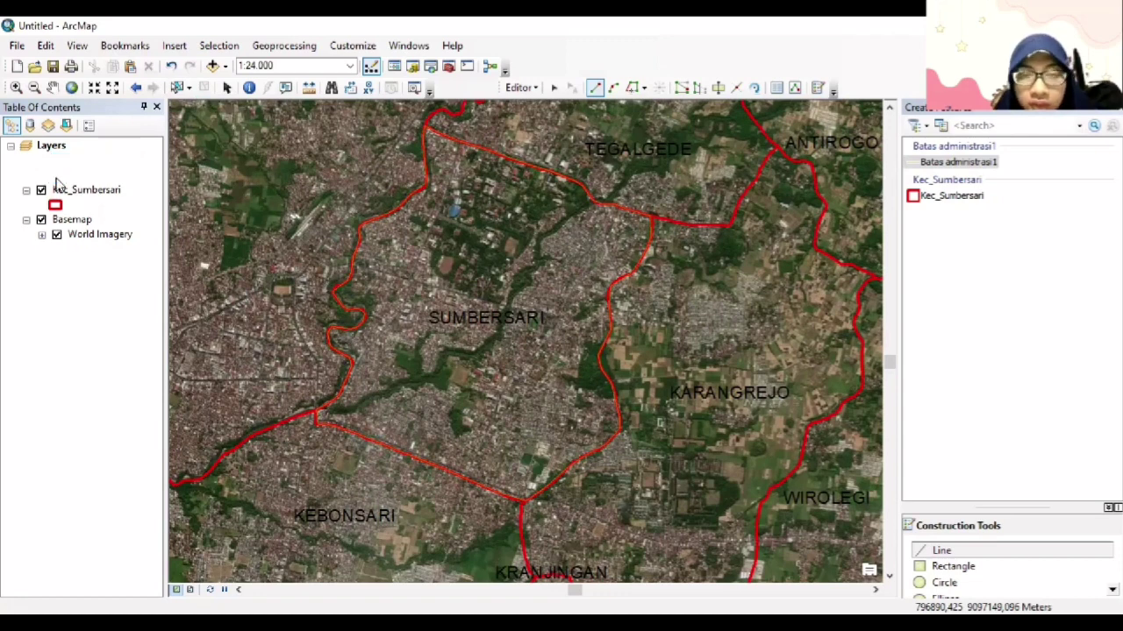
click(56, 178)
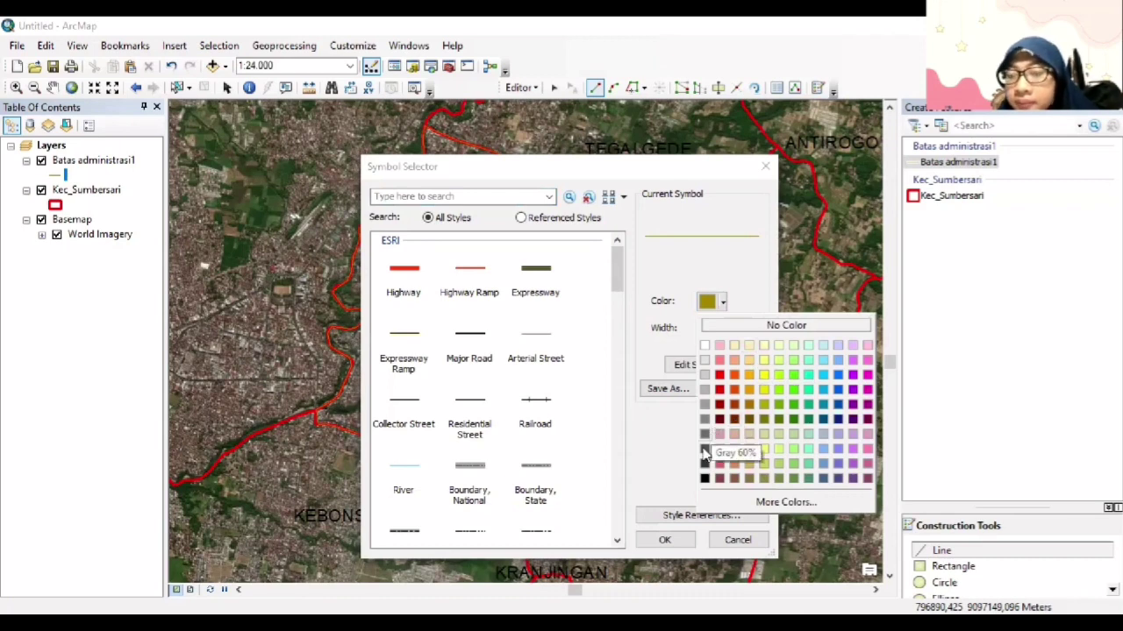
click(736, 340)
click(736, 326)
click(736, 326)
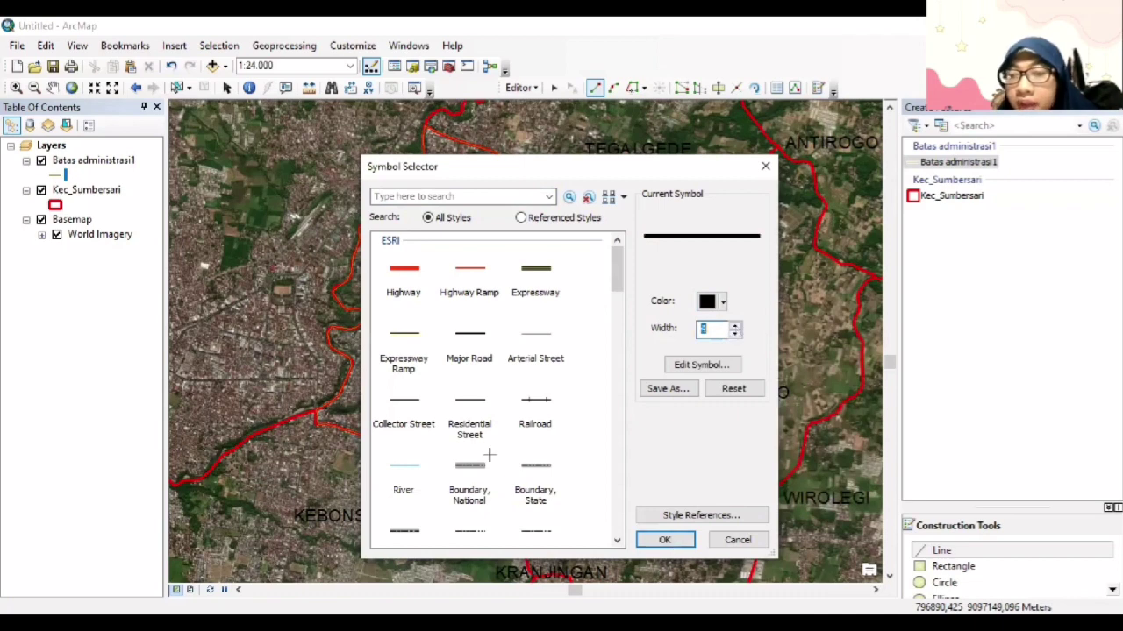
key(Return)
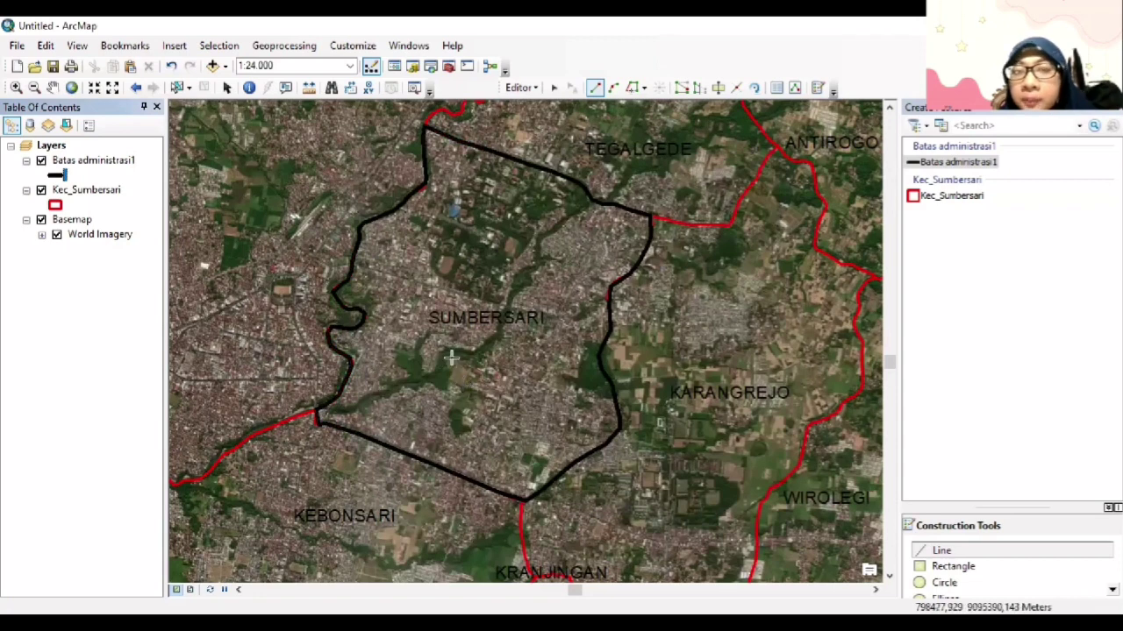
Start a new shapefile in the connected Semester folder that holds the Batas administrasi1 shapefile.
scroll(447, 359, up, 1)
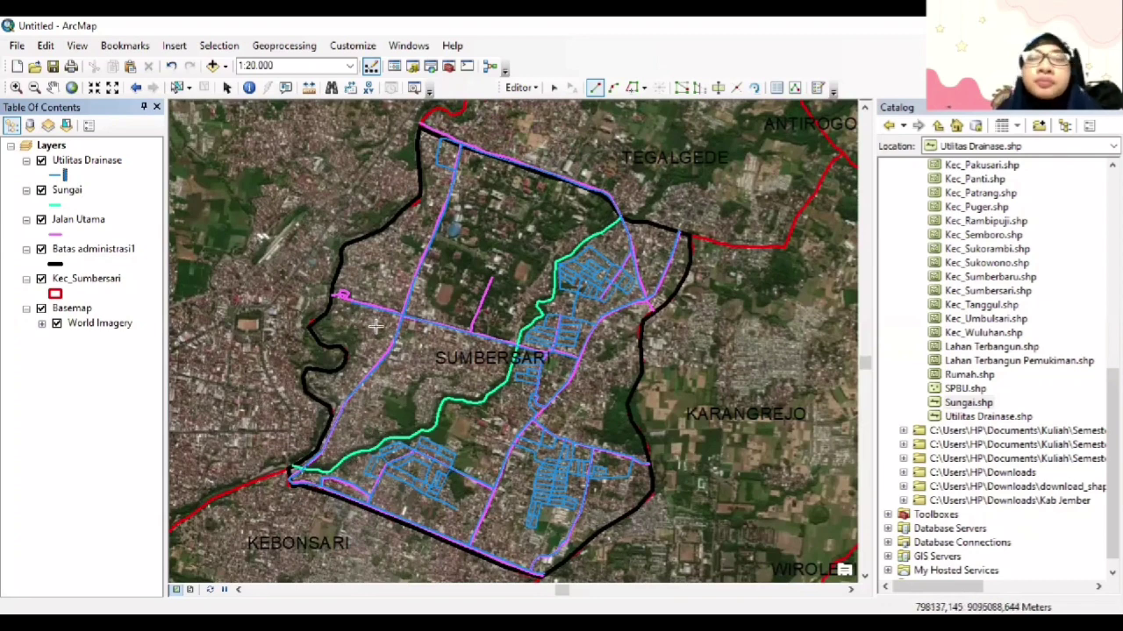
scroll(991, 368, up, 1)
scroll(991, 369, up, 1)
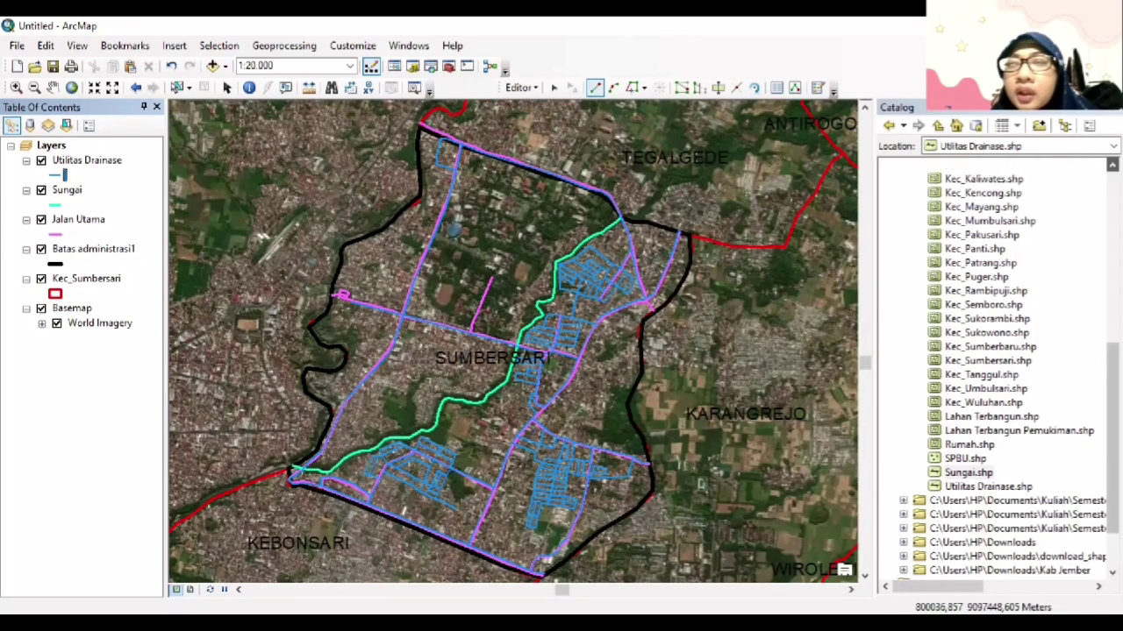
scroll(1085, 233, up, 9)
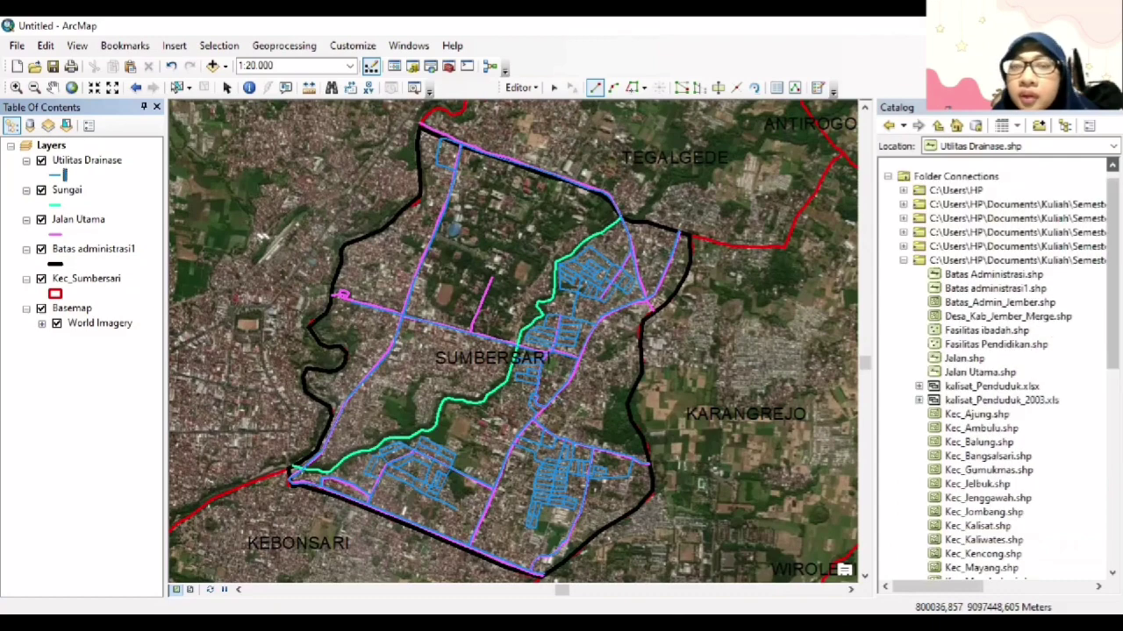
right_click(943, 265)
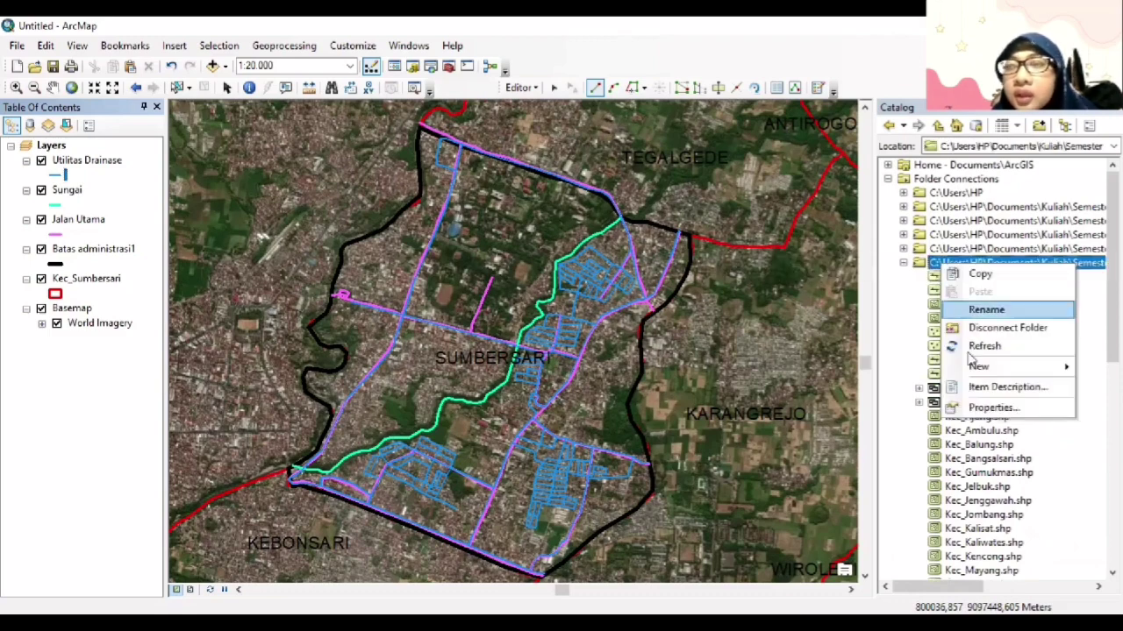
mouse_move(978, 367)
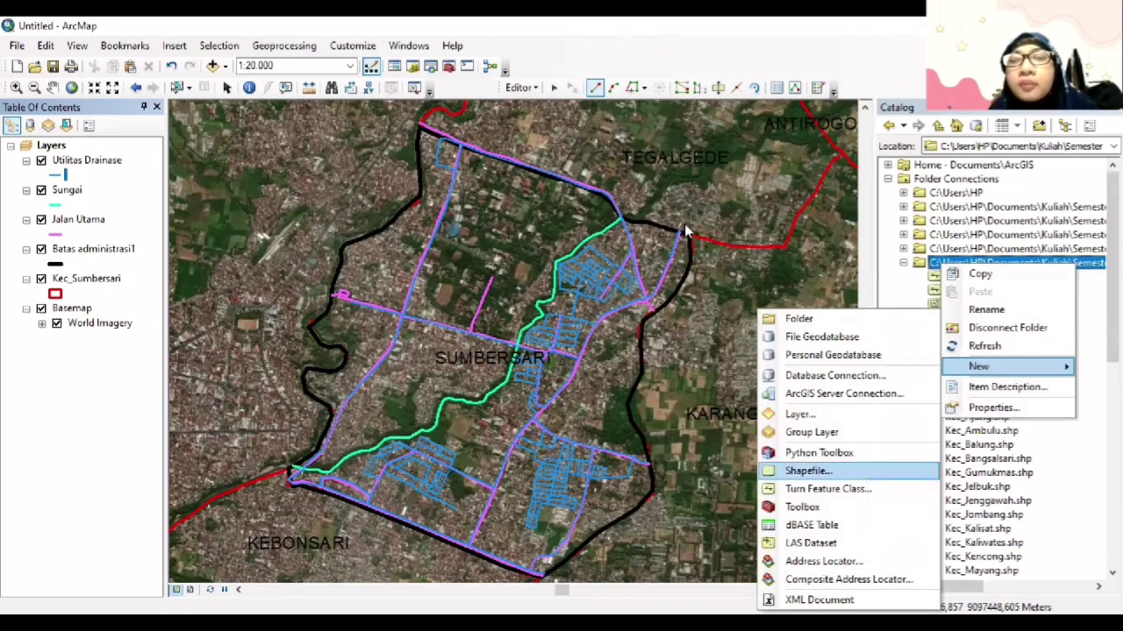
key(Return)
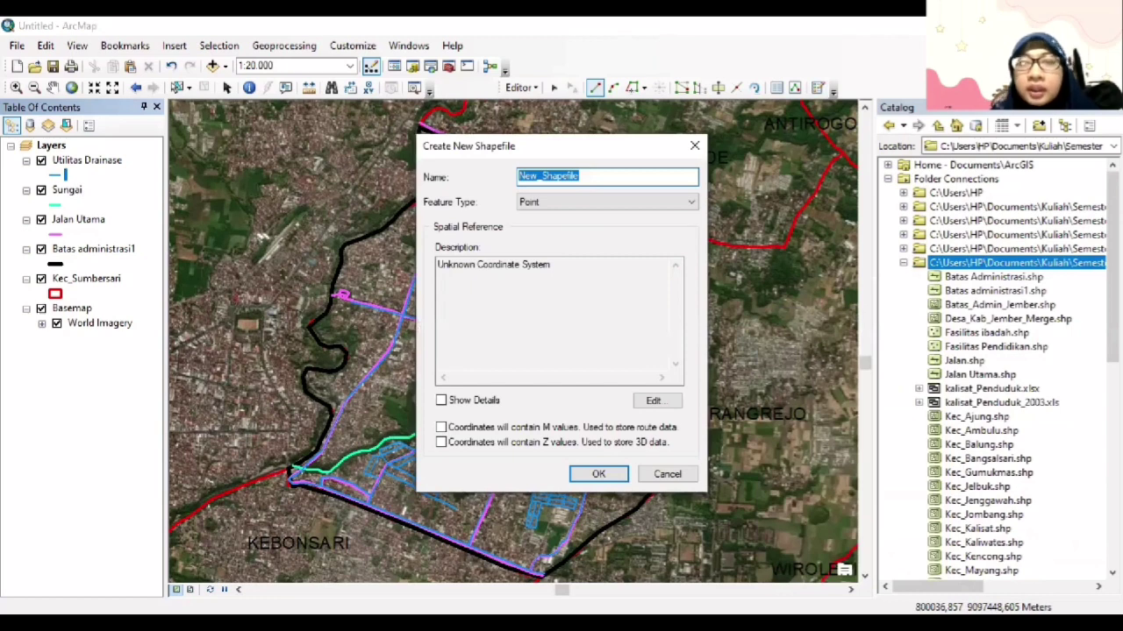
text(Pendo)
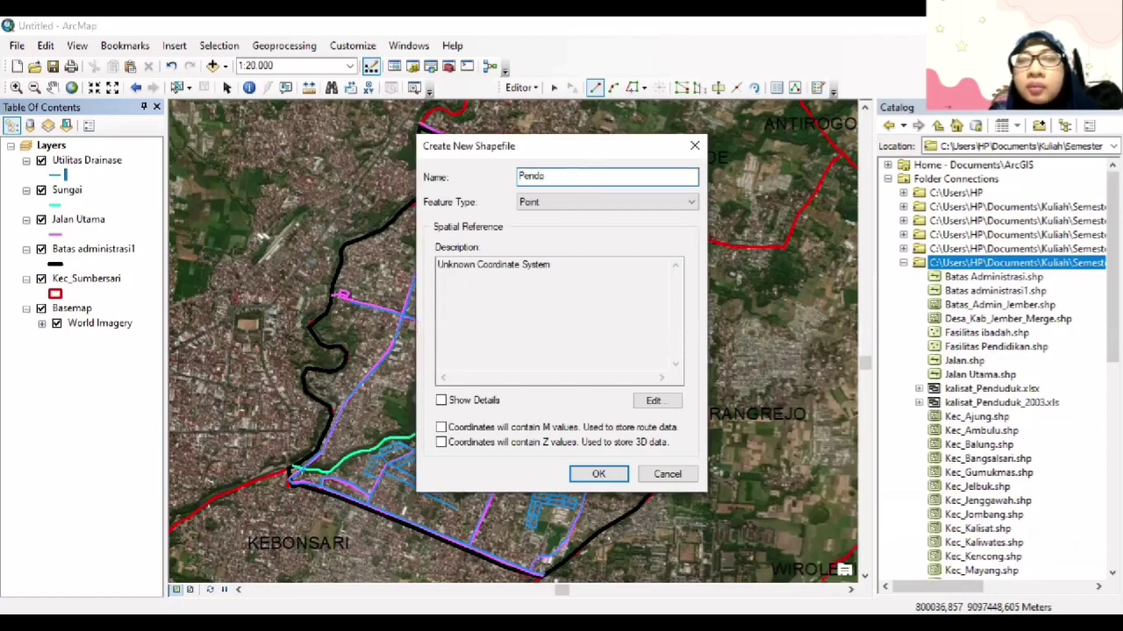
key(BackSpace)
key(BackSpace)
key(BackSpace)
key(BackSpace)
key(BackSpace)
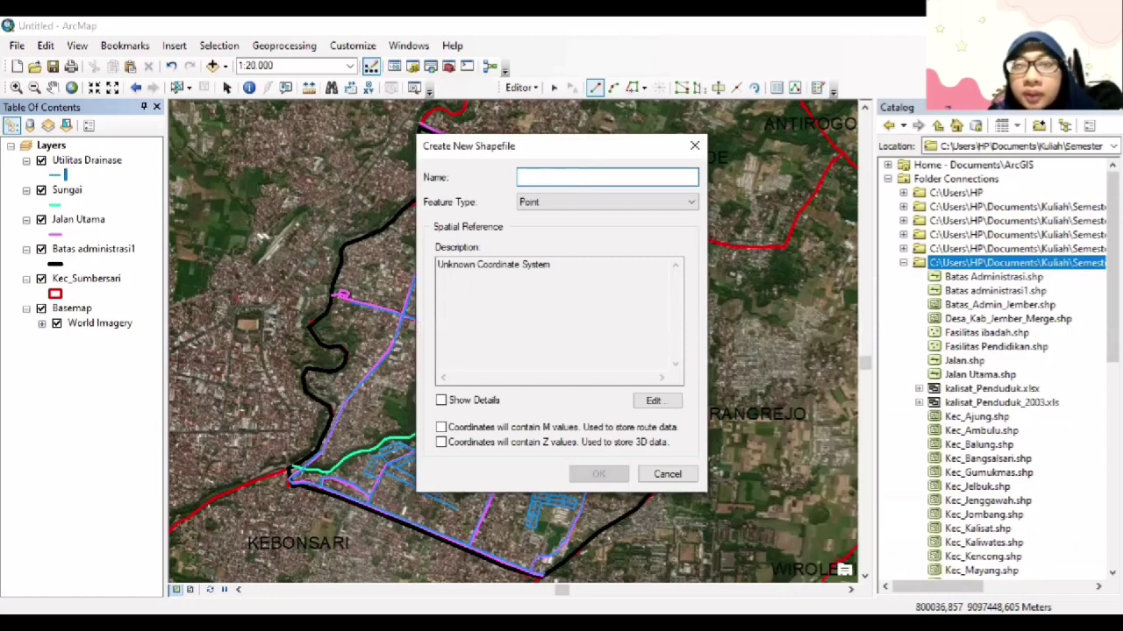
Name the point shapefile SMA1, assign it the WGS 1984 UTM Zone 49S coordinate system and create it.
text(S)
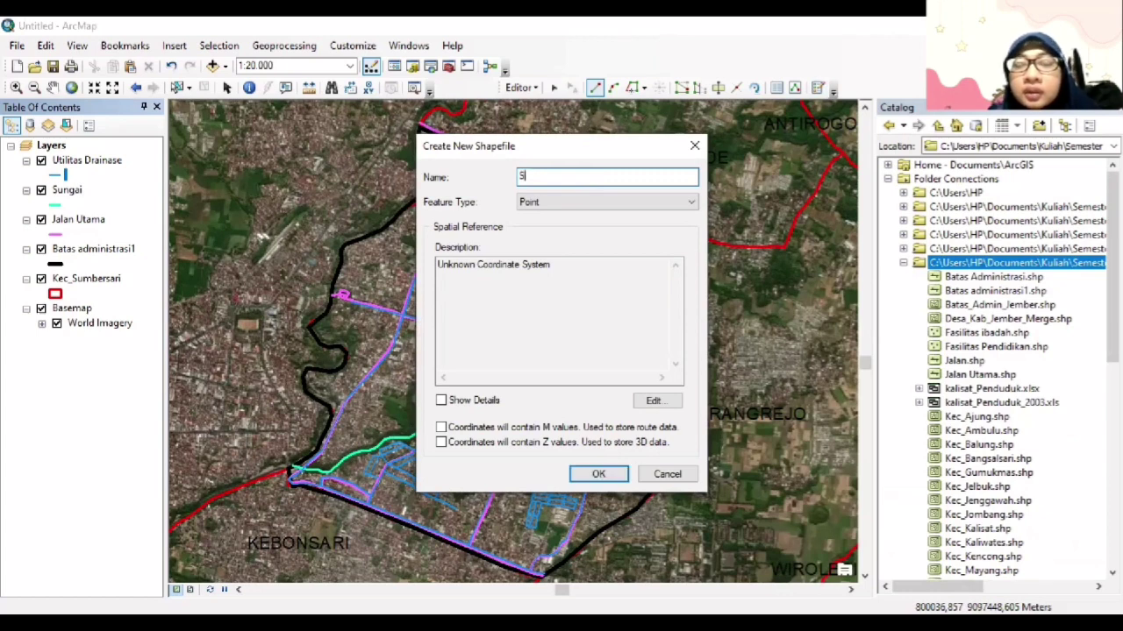
text(MA)
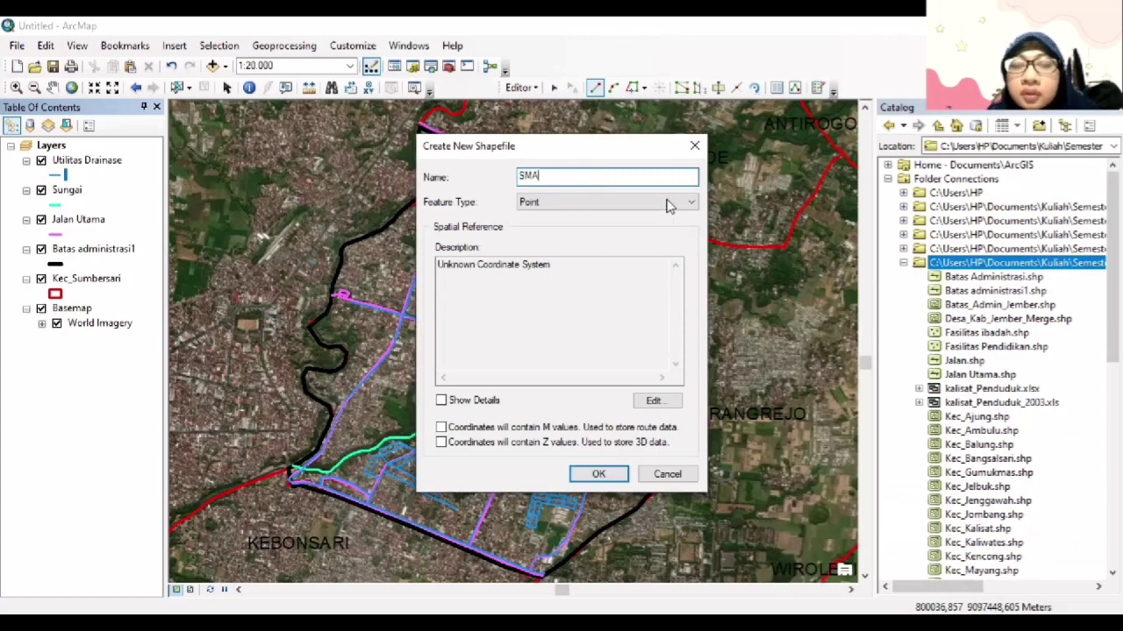
text(1)
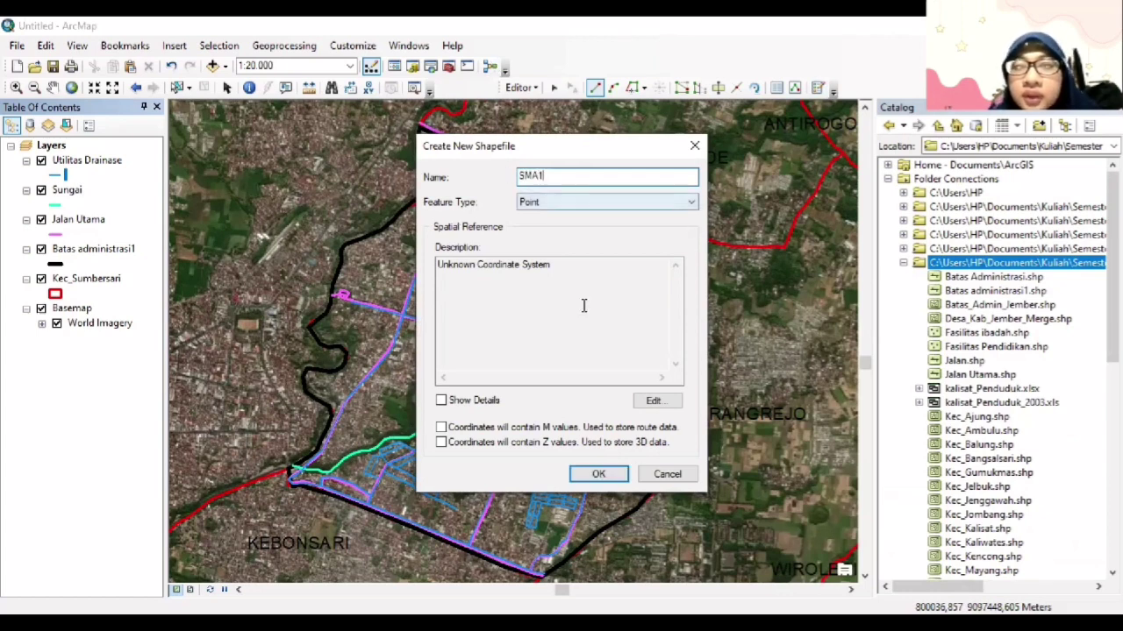
click(653, 404)
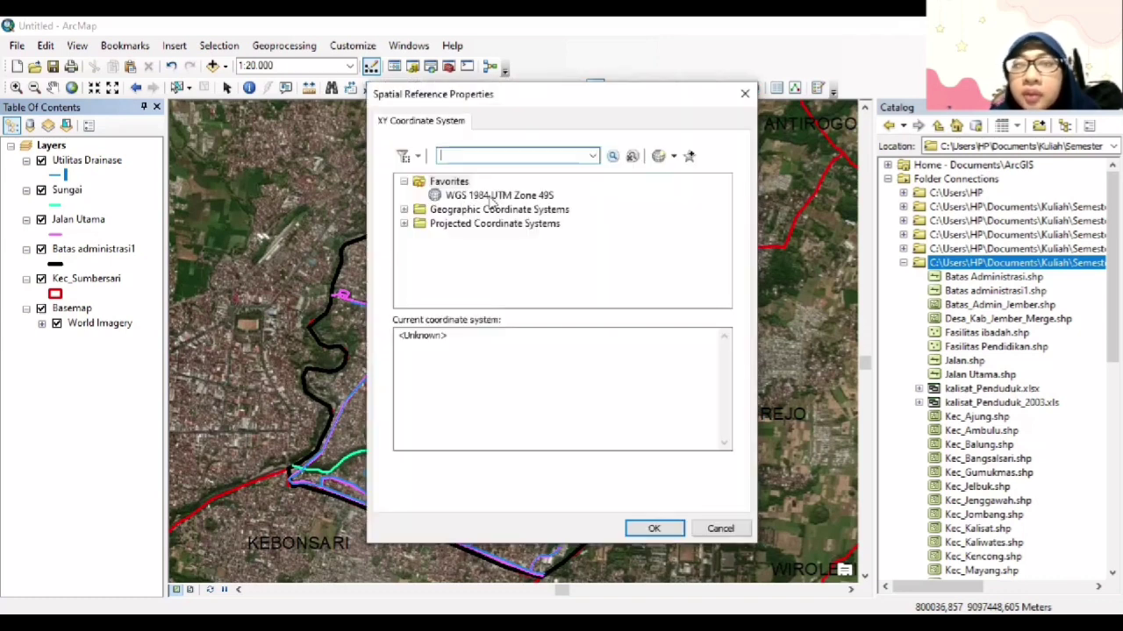
click(494, 197)
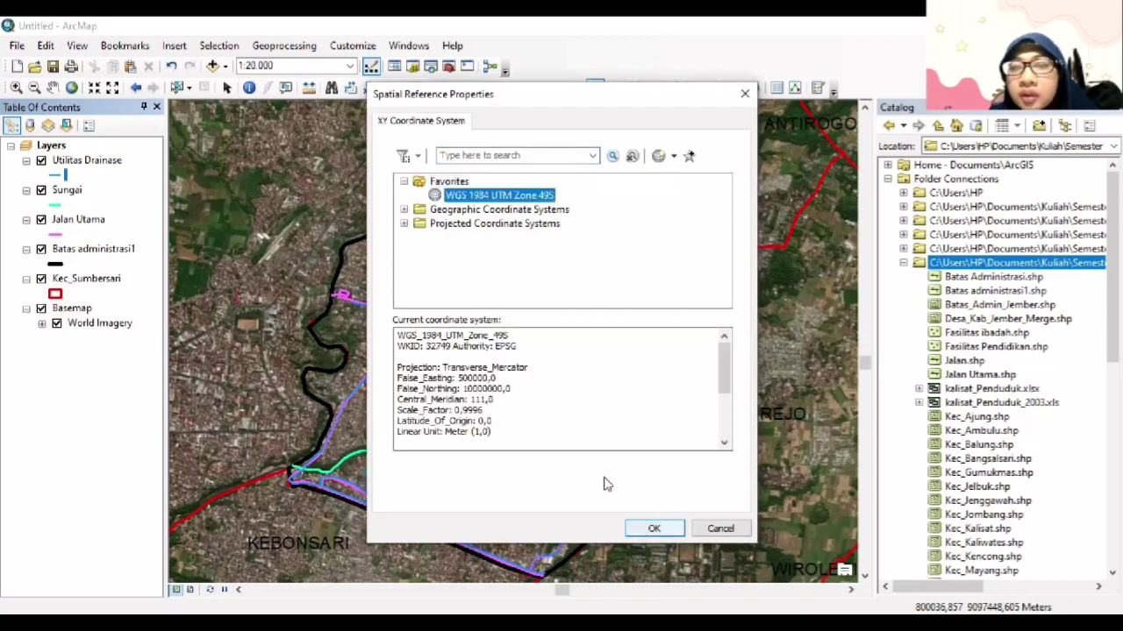
key(Return)
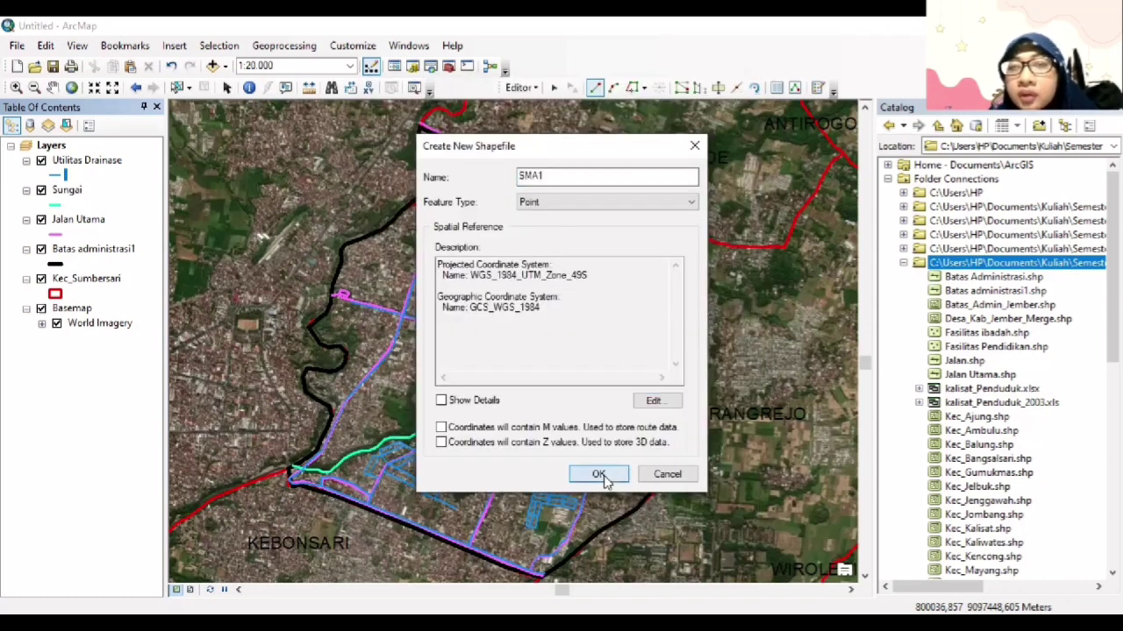
click(598, 475)
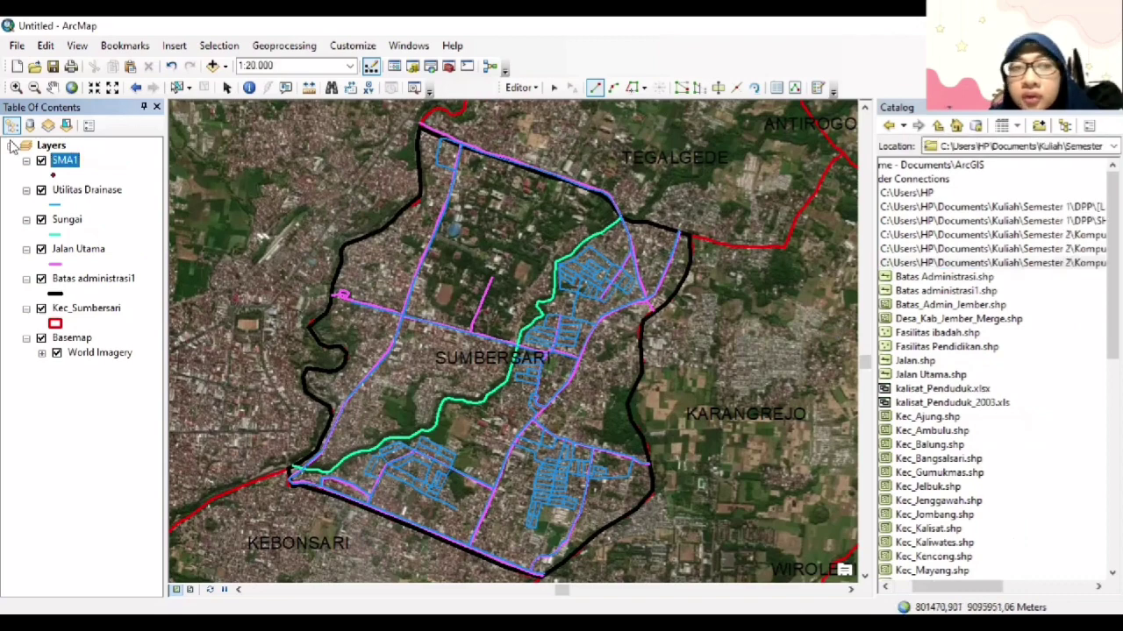
Open the Create Features window, close the Catalog and choose the SMA1 point template.
click(816, 88)
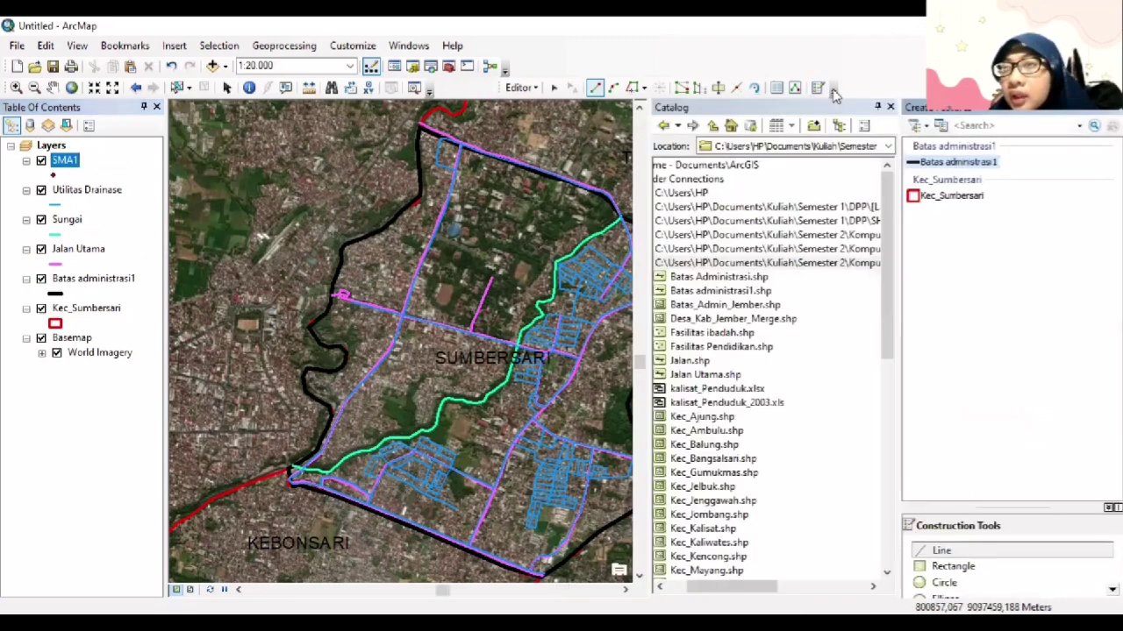
click(875, 107)
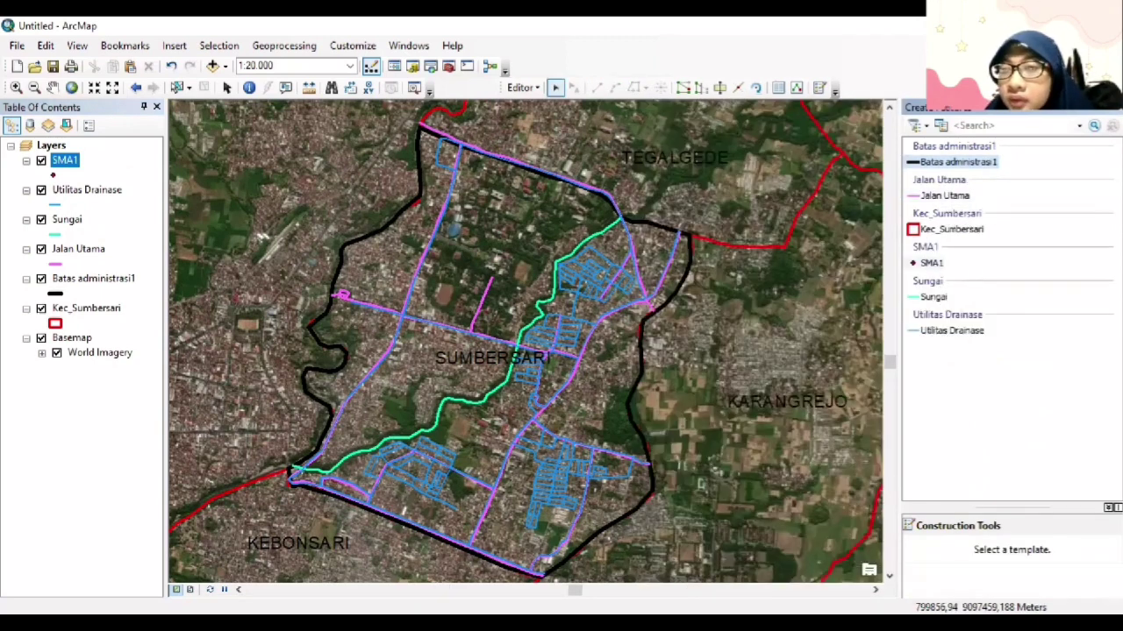
click(931, 263)
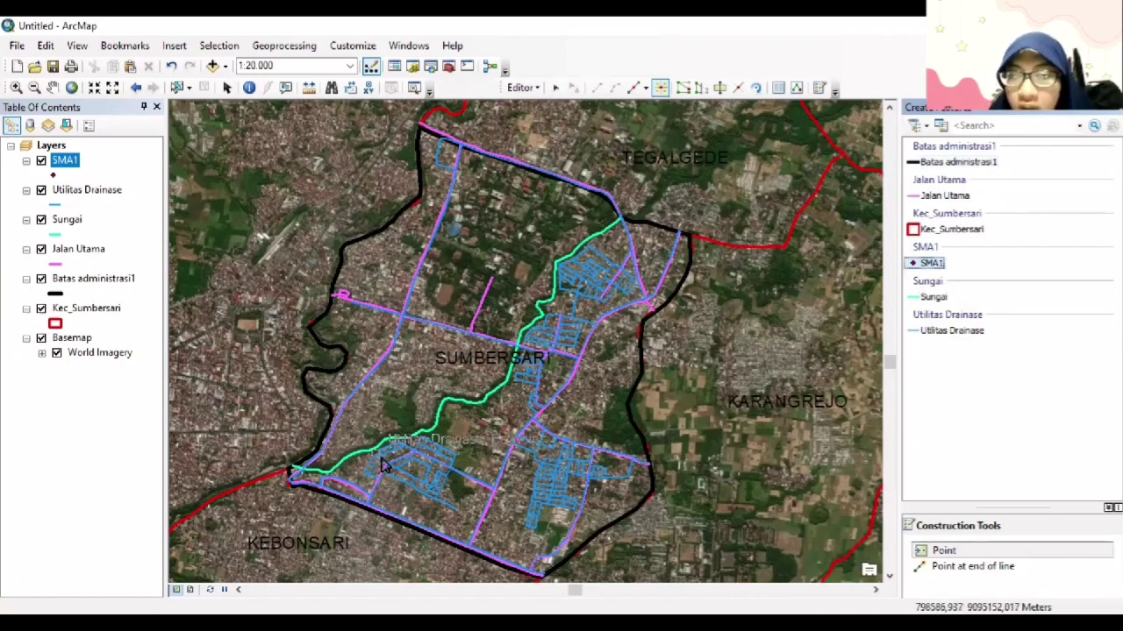
Place two SMA1 points, one inside the road loop northeast of KEBONSARI and one below the main road north of the SUMBERSARI label, then clear the selection.
scroll(405, 467, up, 1)
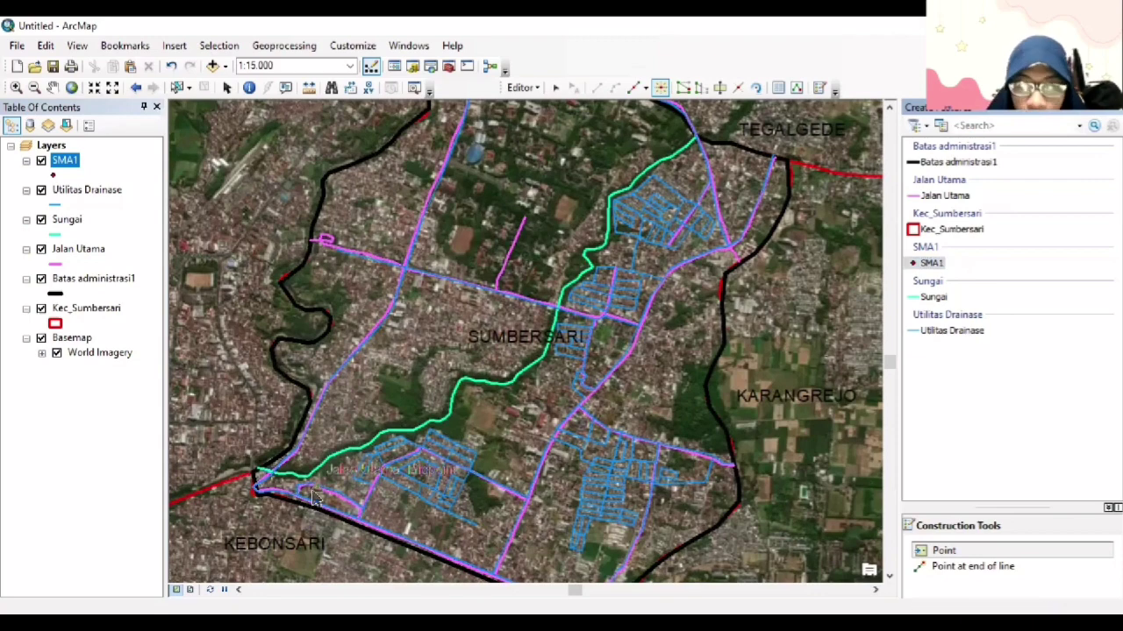
scroll(316, 497, up, 1)
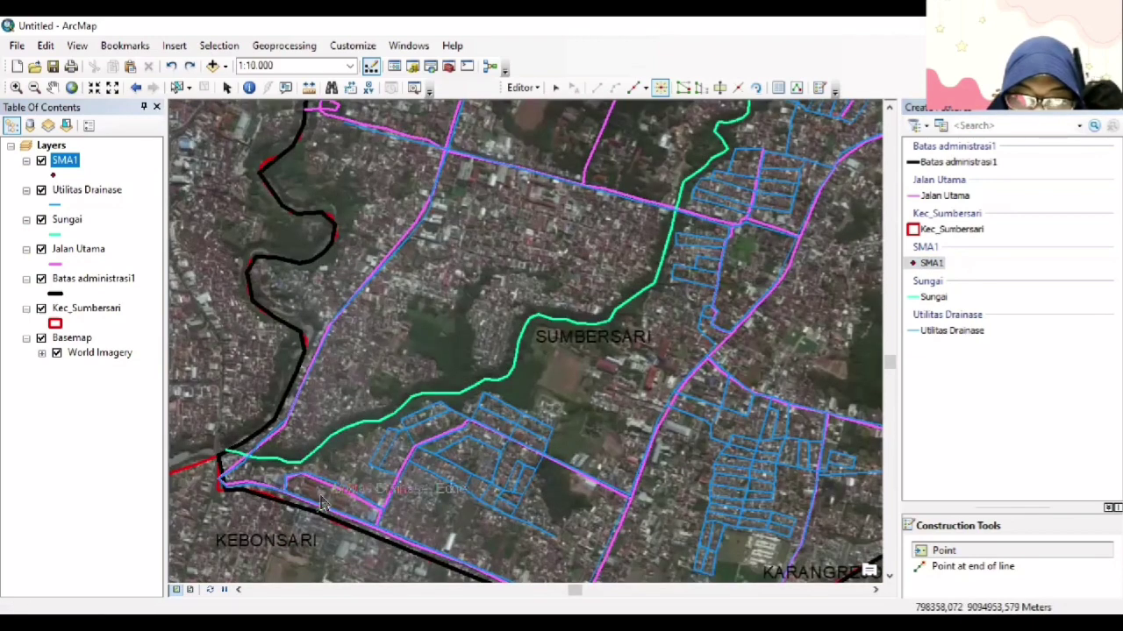
click(322, 495)
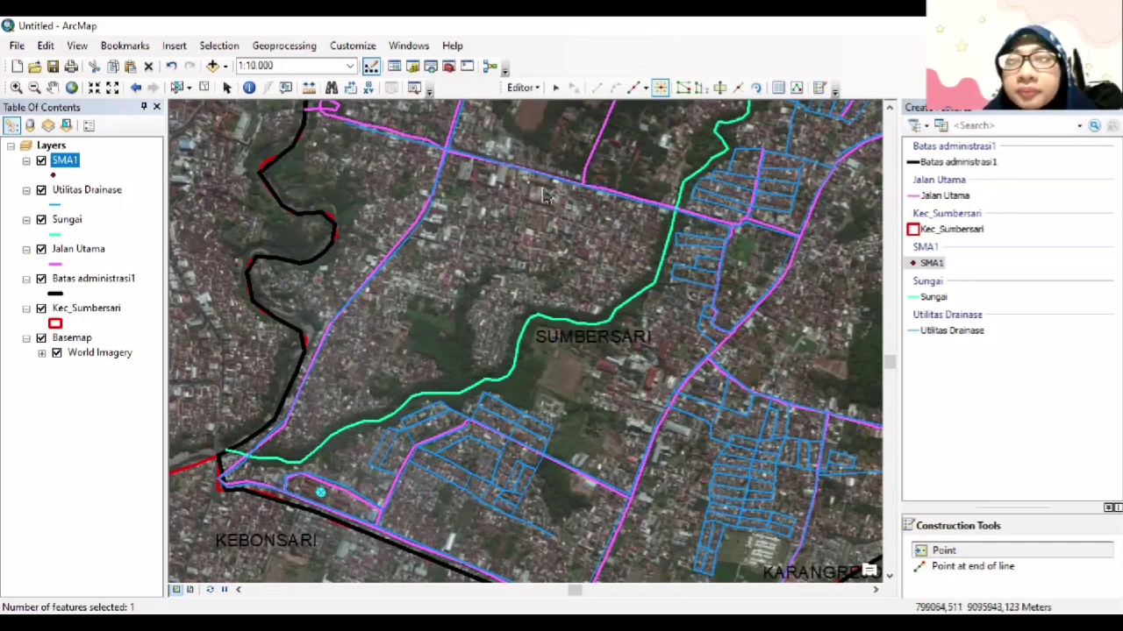
click(543, 190)
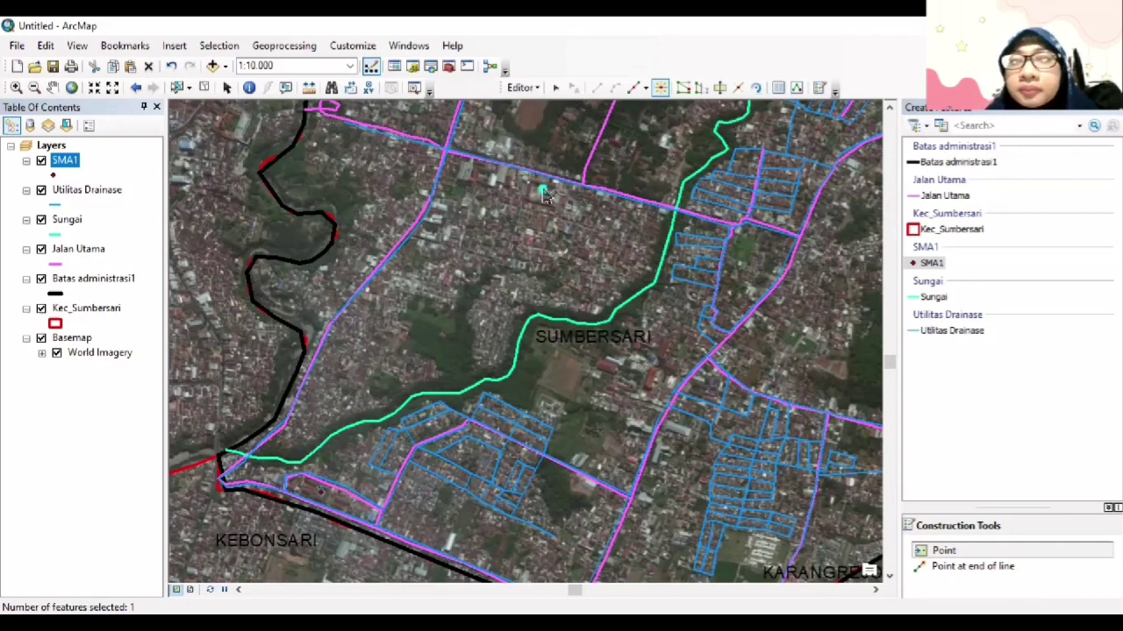
click(204, 88)
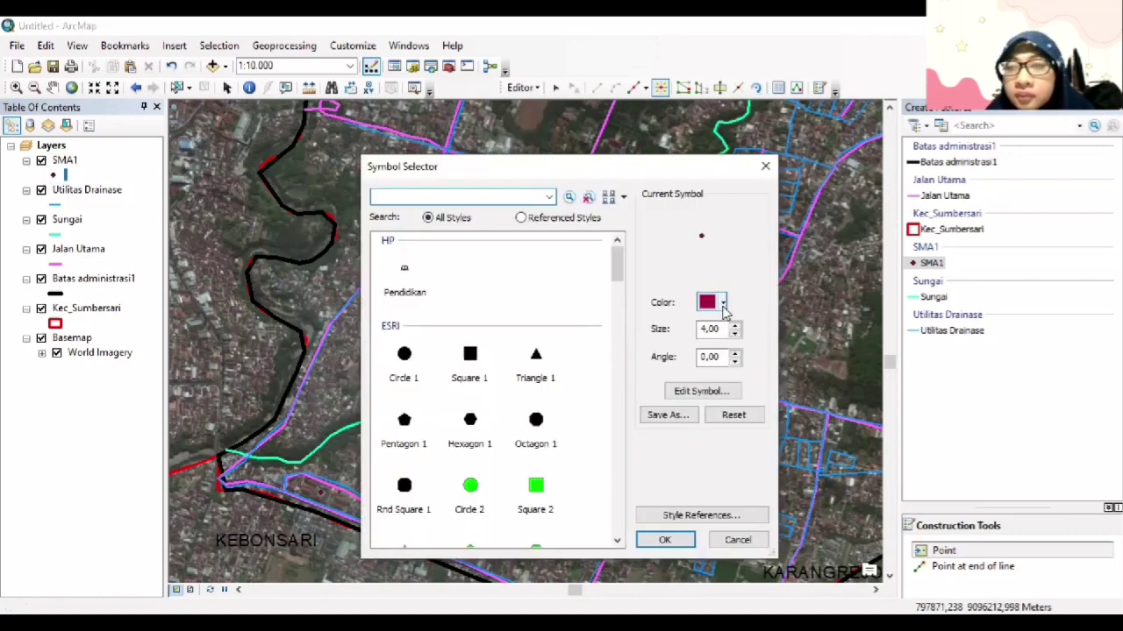
Set the SMA1 symbol's color to black and its type to Character Marker Symbol.
click(723, 304)
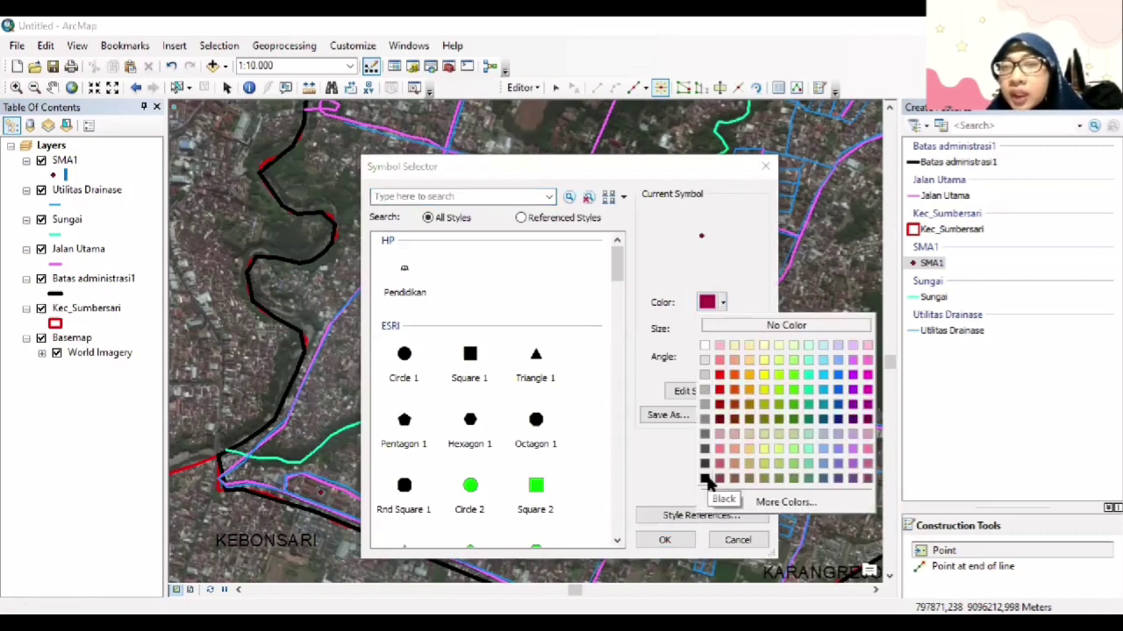
click(707, 479)
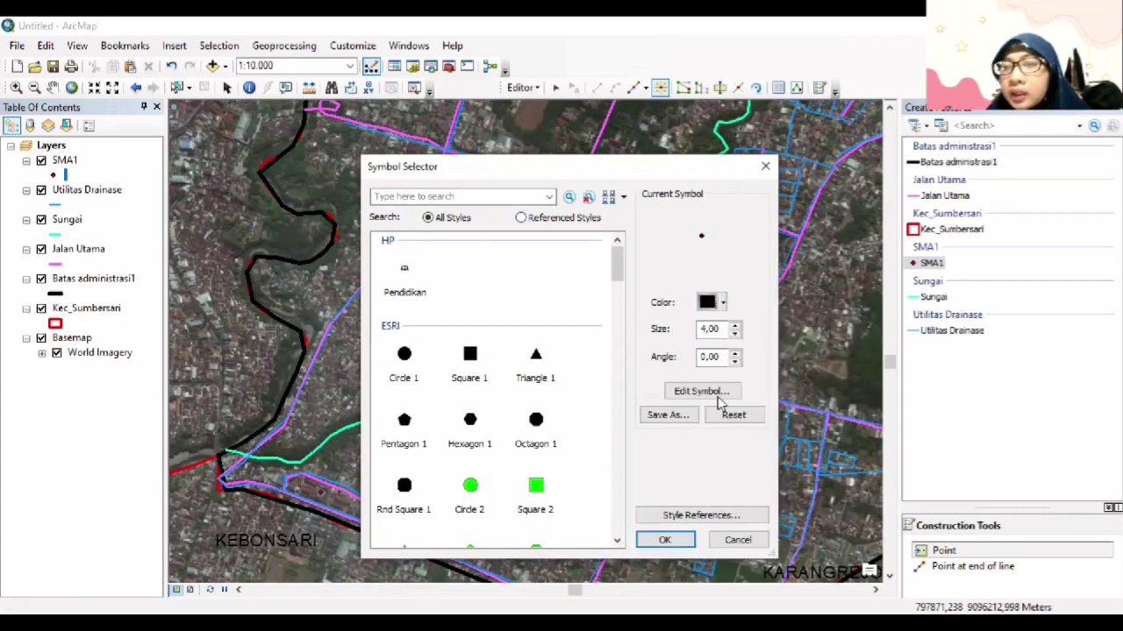
click(717, 395)
click(541, 217)
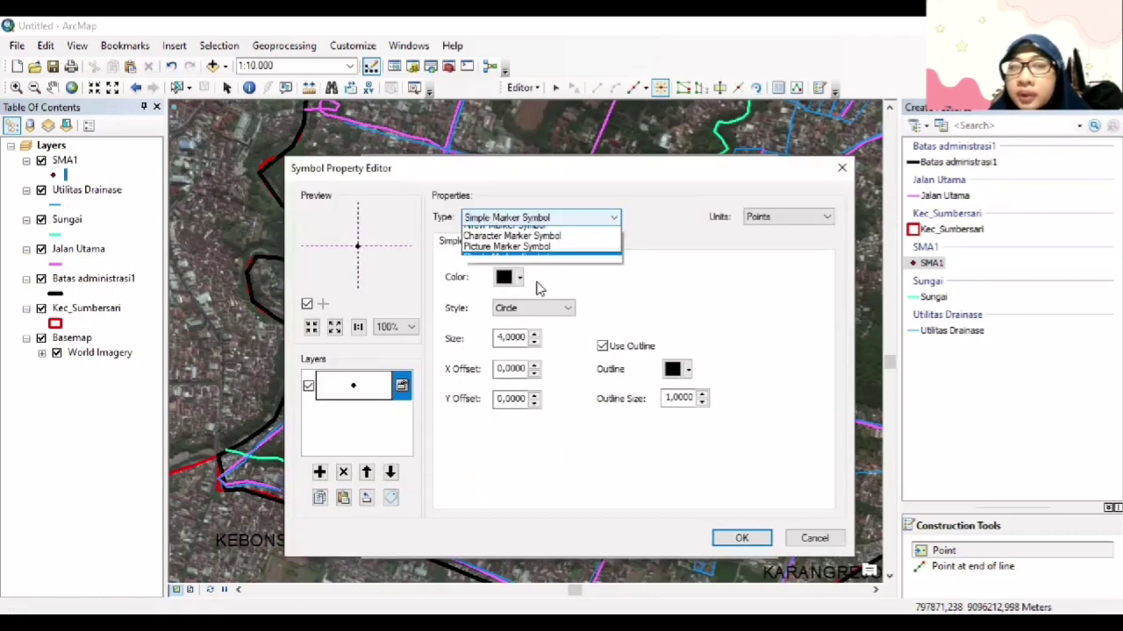
click(517, 238)
Choose the open-book character (Unicode 67) from the Geosiana Extra font as the SMA1 marker and apply the symbol.
click(566, 273)
scroll(579, 355, down, 5)
scroll(579, 355, down, 5)
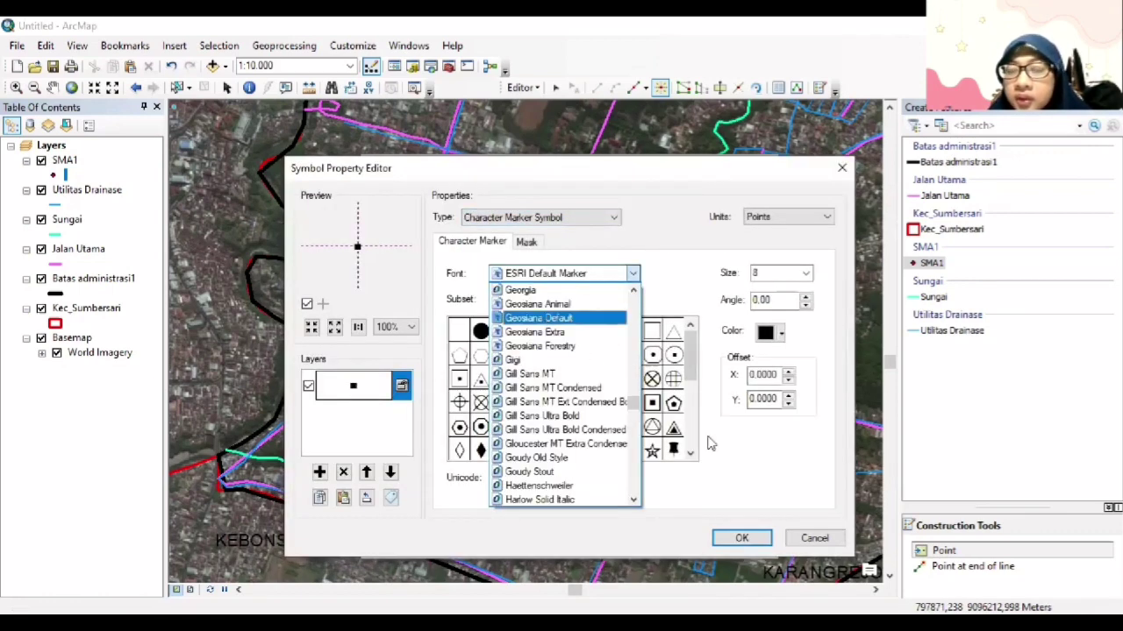
click(561, 316)
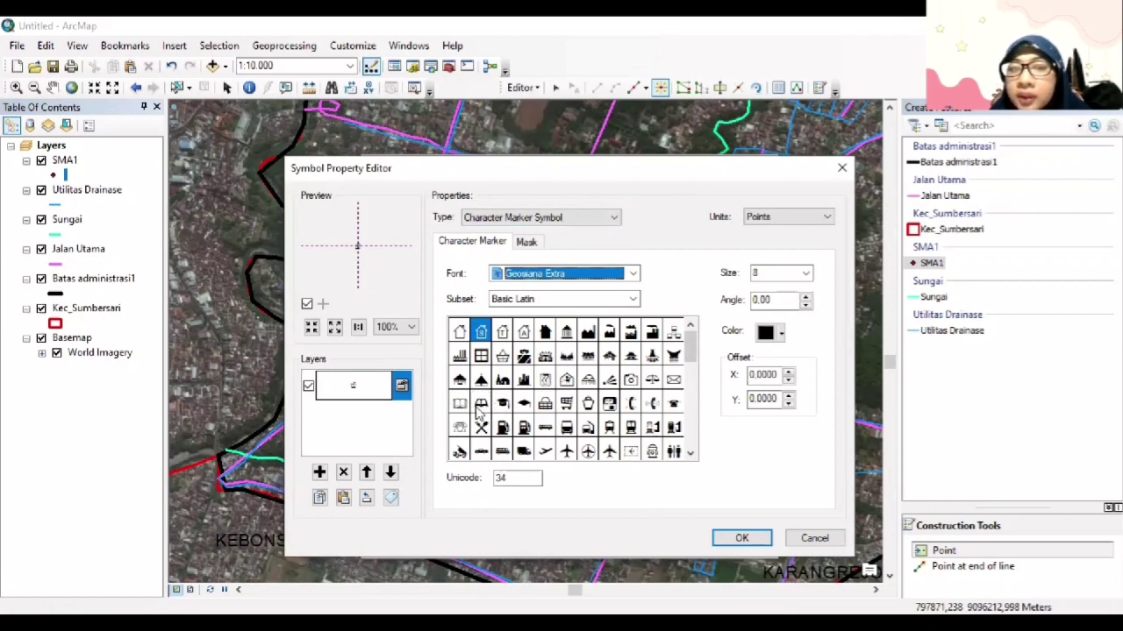
click(480, 404)
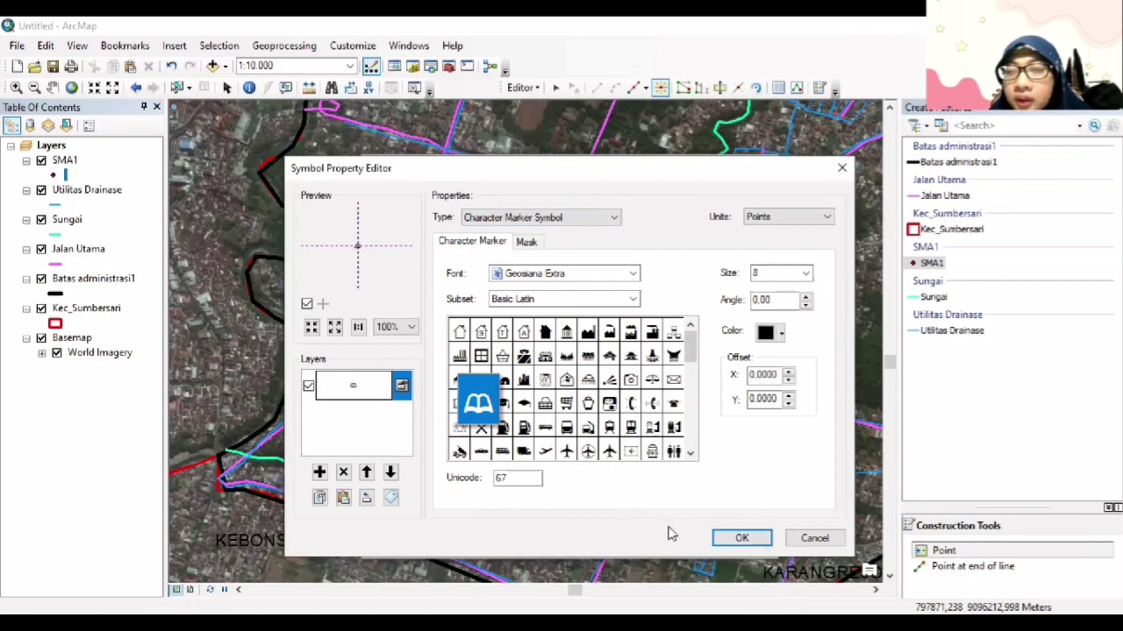
key(Return)
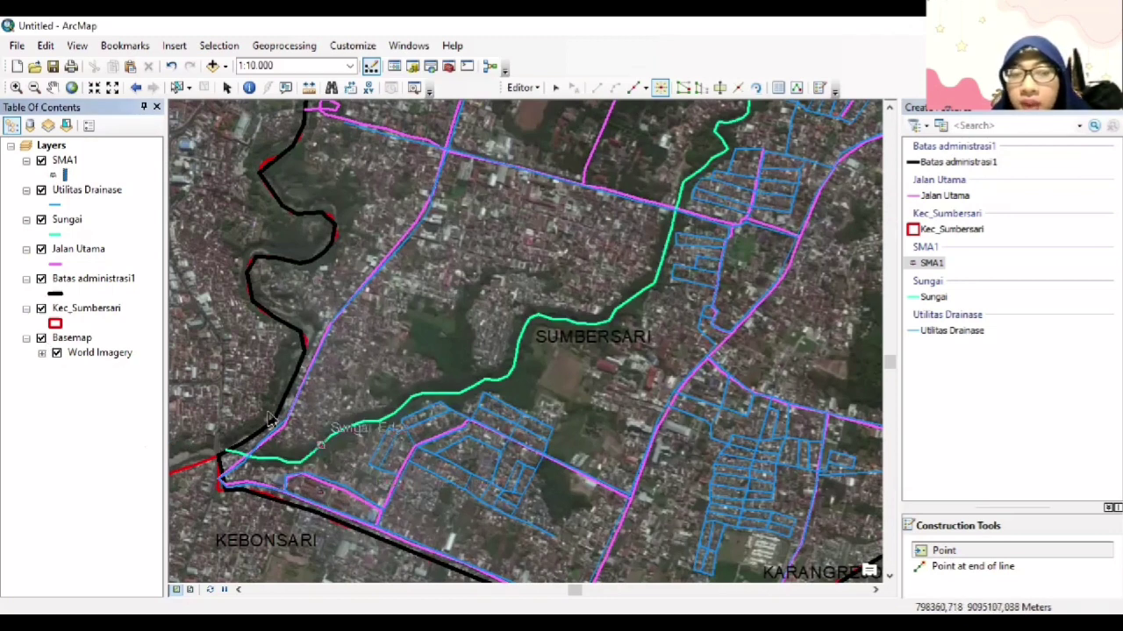
Hide the Basemap layer.
click(41, 339)
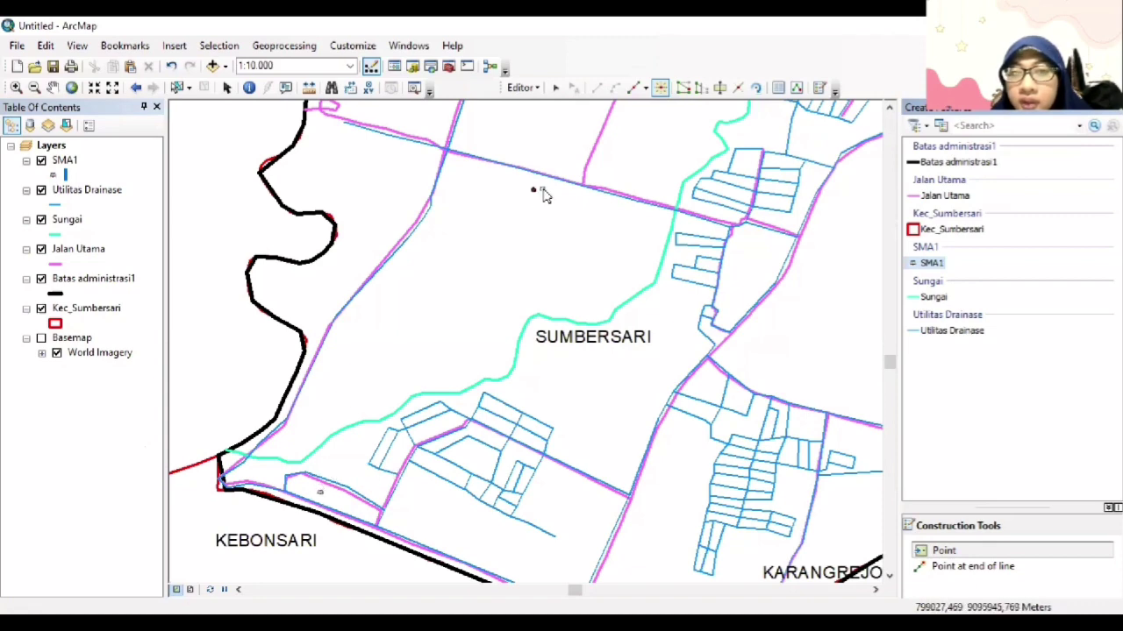
Stop the current edit session and start a new one.
click(520, 88)
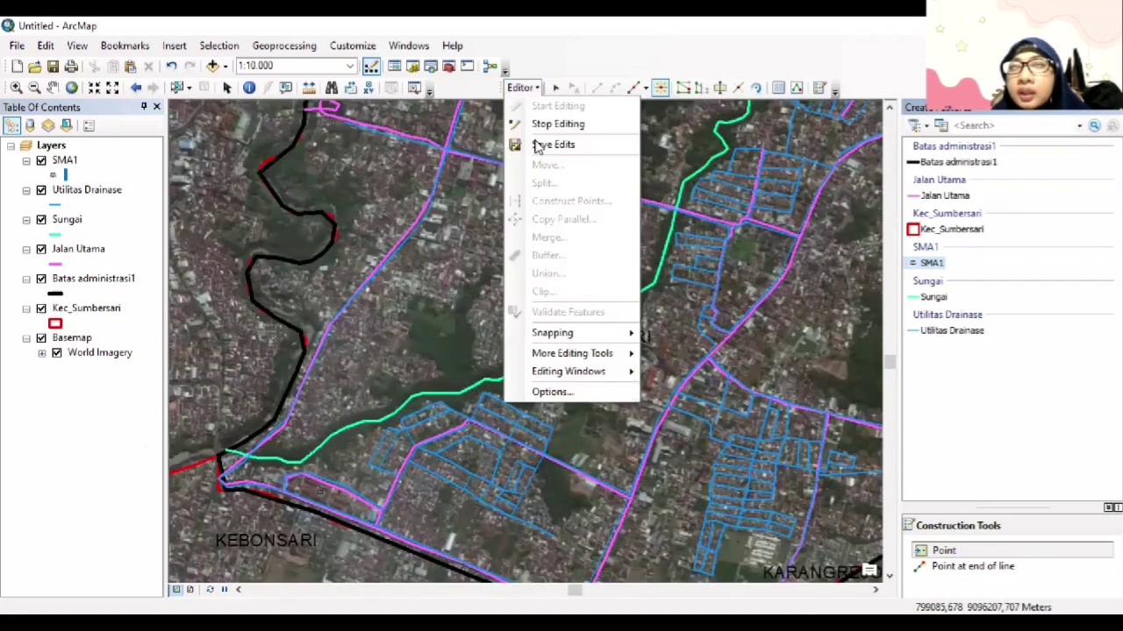
click(526, 91)
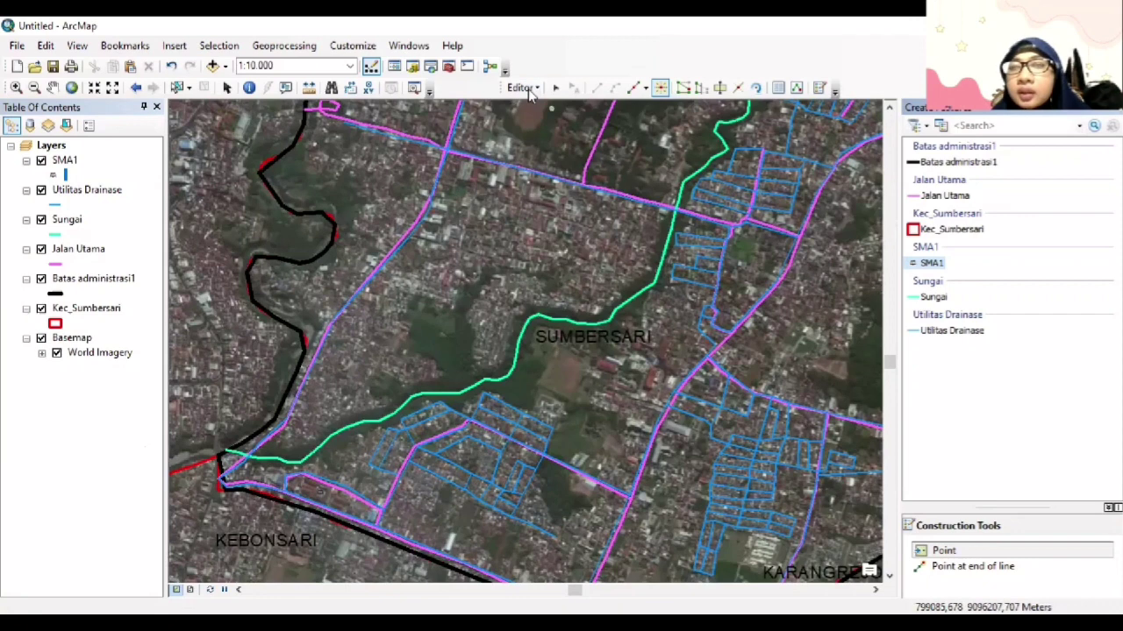
click(526, 91)
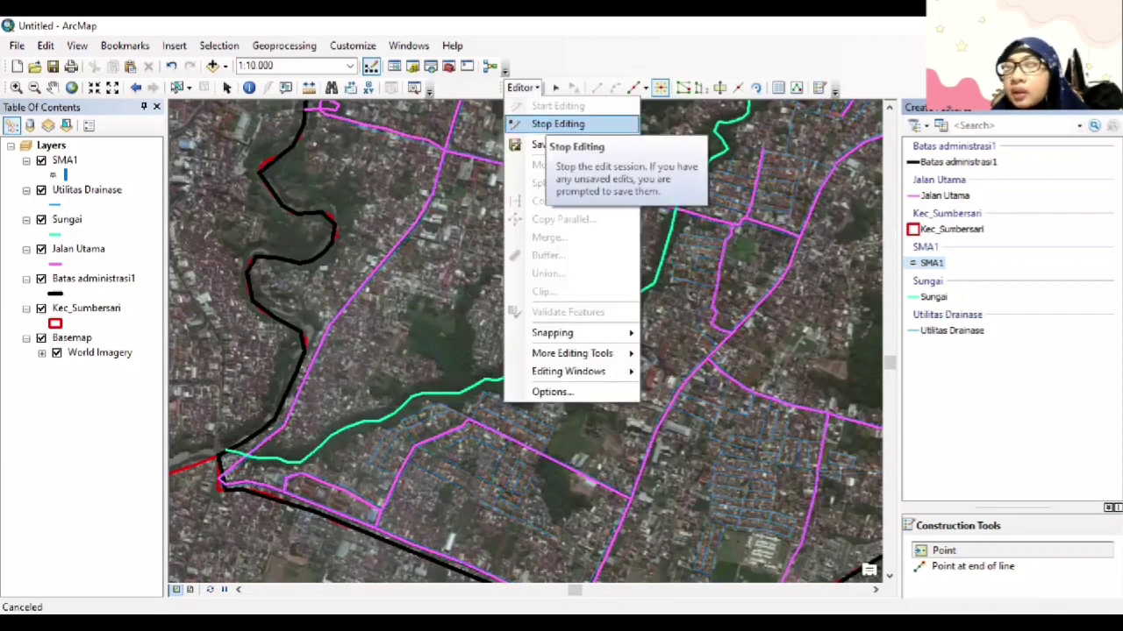
click(536, 125)
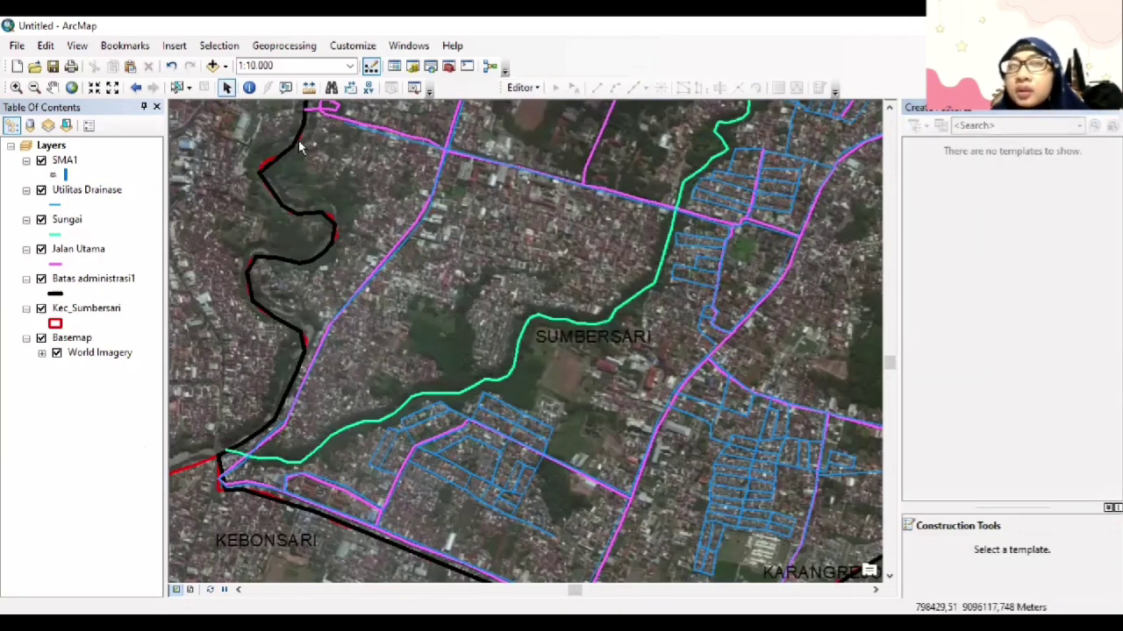
click(526, 88)
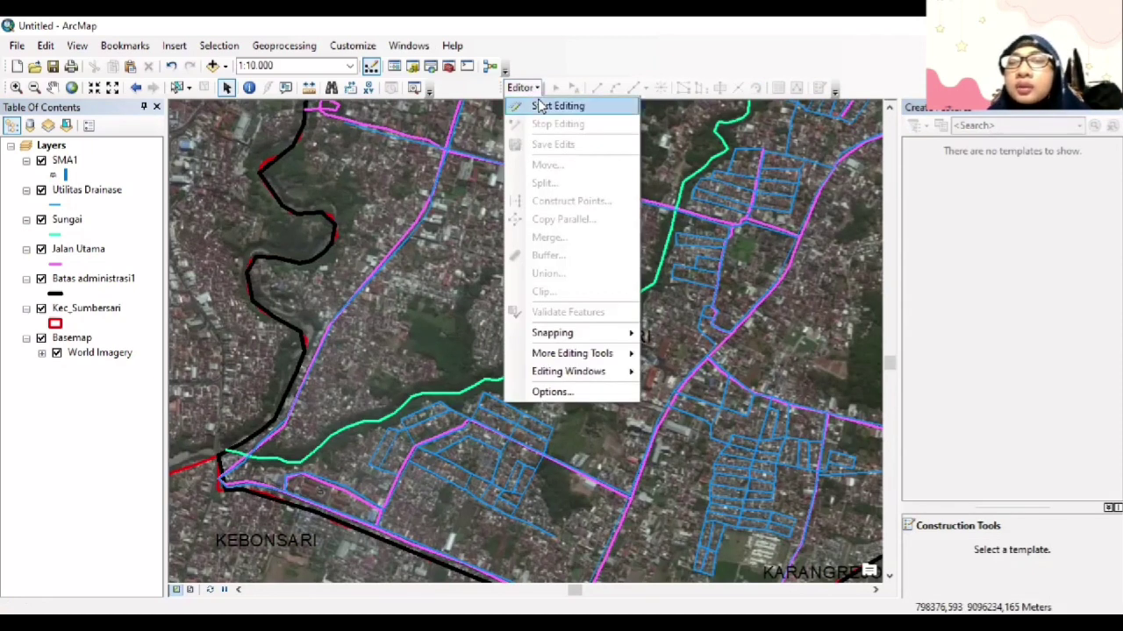
click(541, 105)
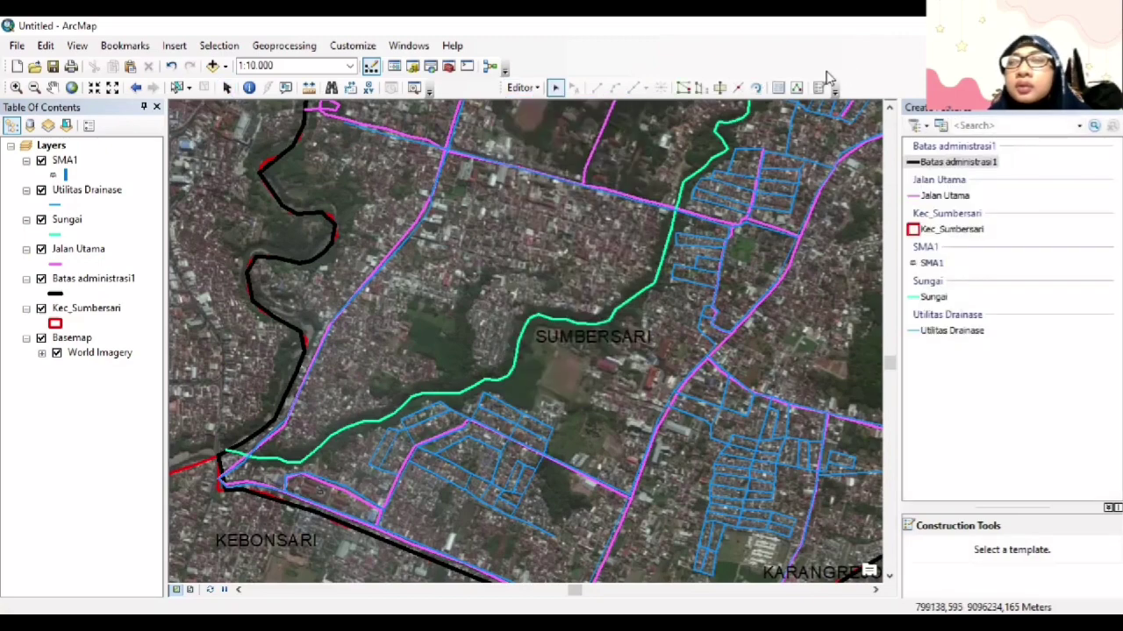
click(430, 66)
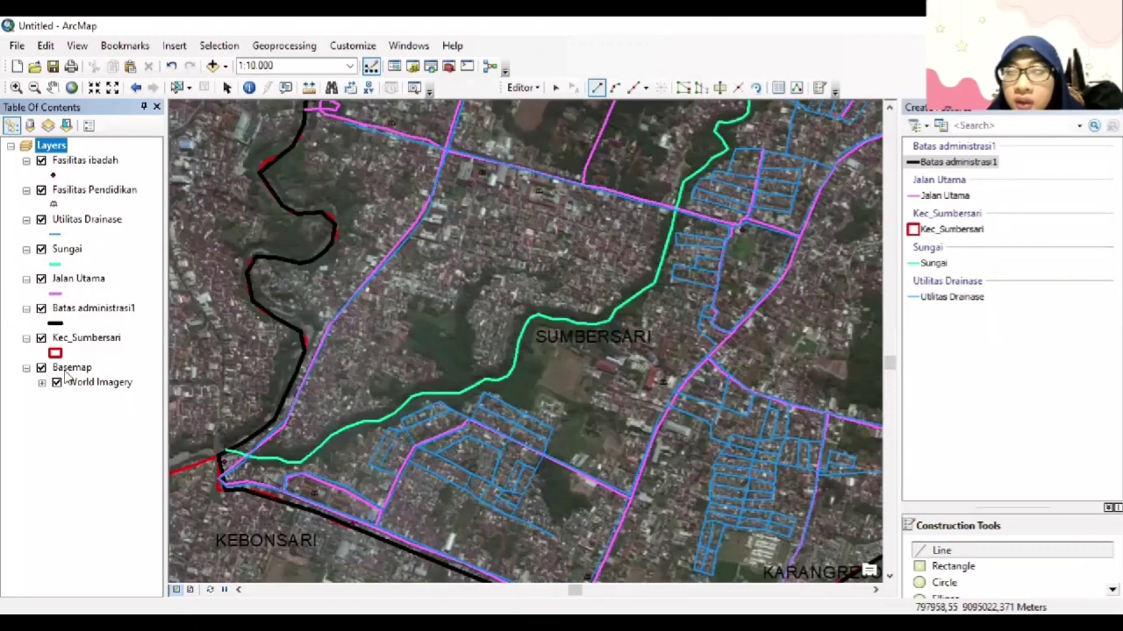
Hide the Basemap layer and examine the Fasilitas Pendidikan and Fasilitas ibadah point symbols across the map.
click(42, 368)
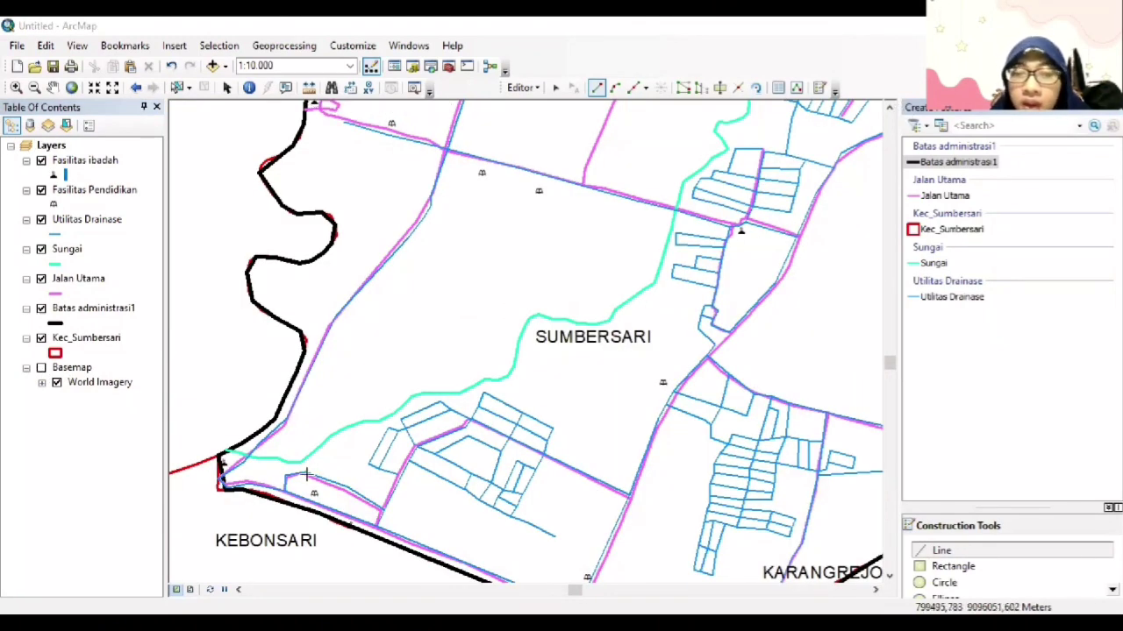
mouse_move(314, 498)
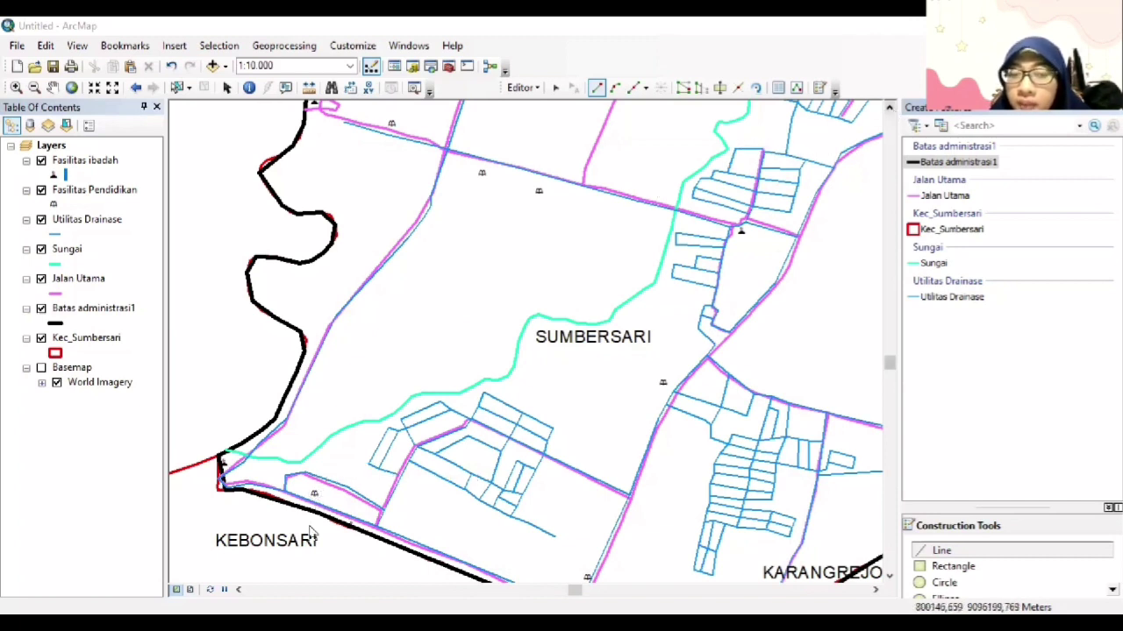
key(Up)
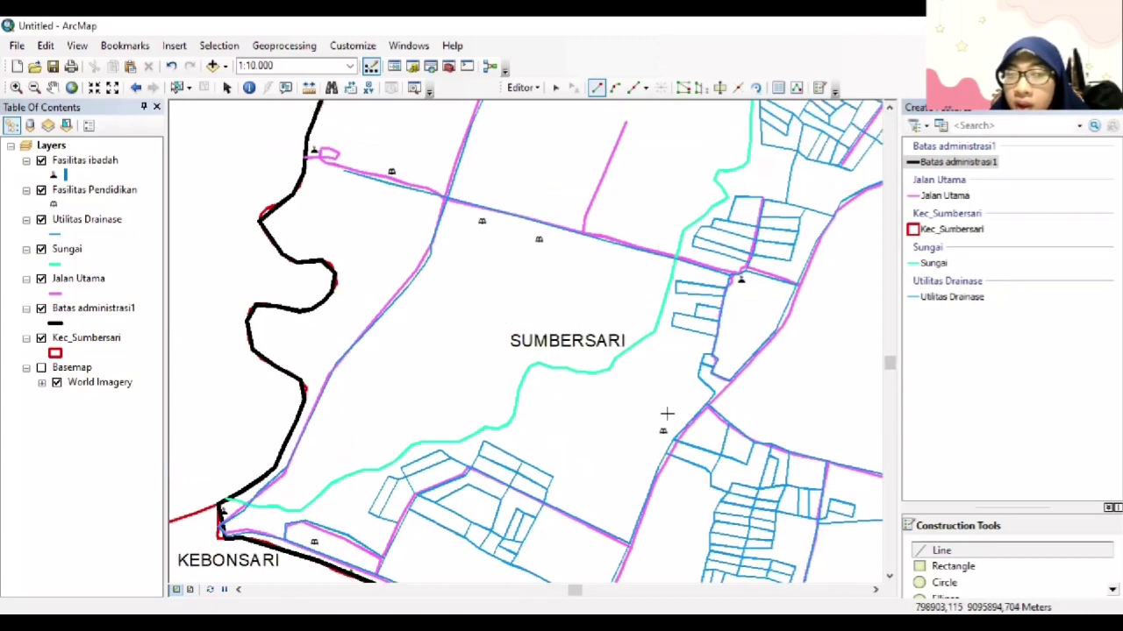
click(663, 431)
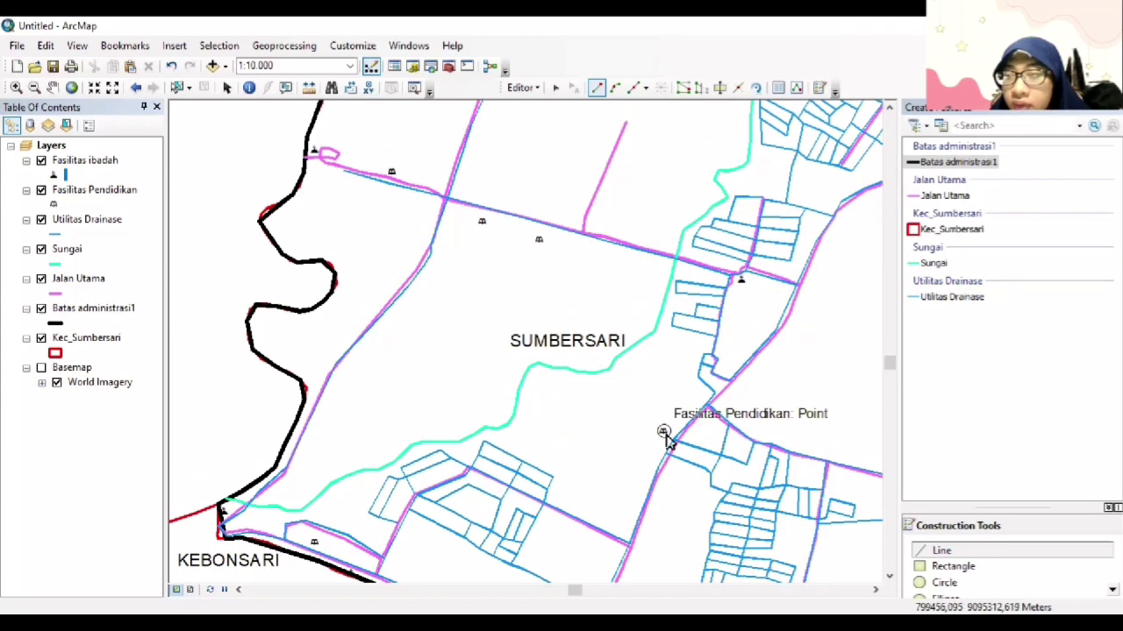
click(891, 581)
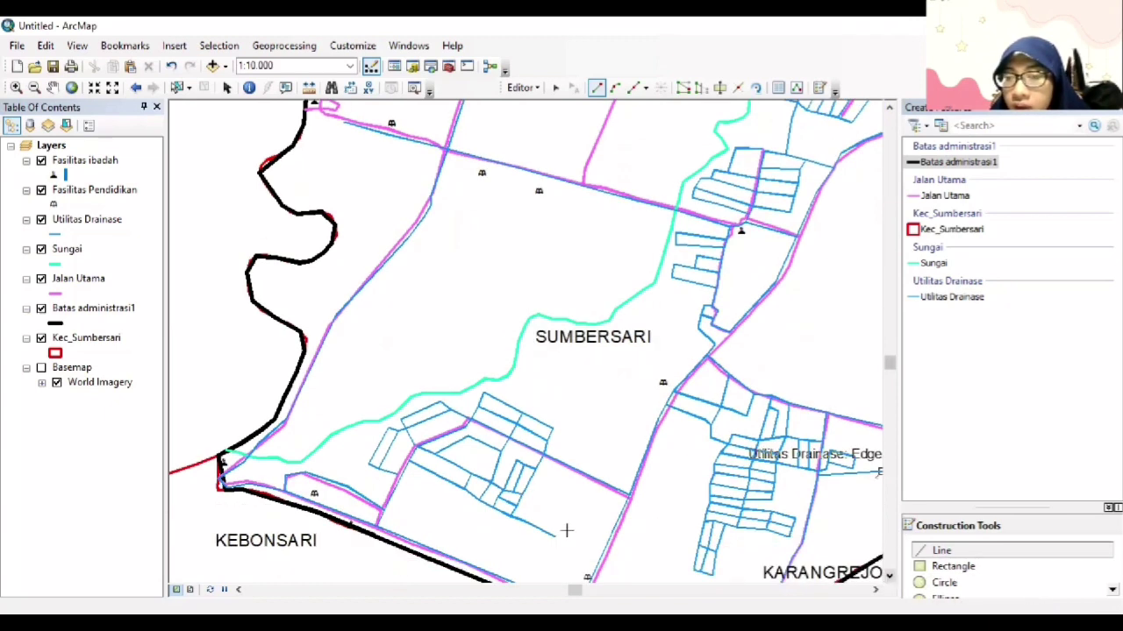
key(Down)
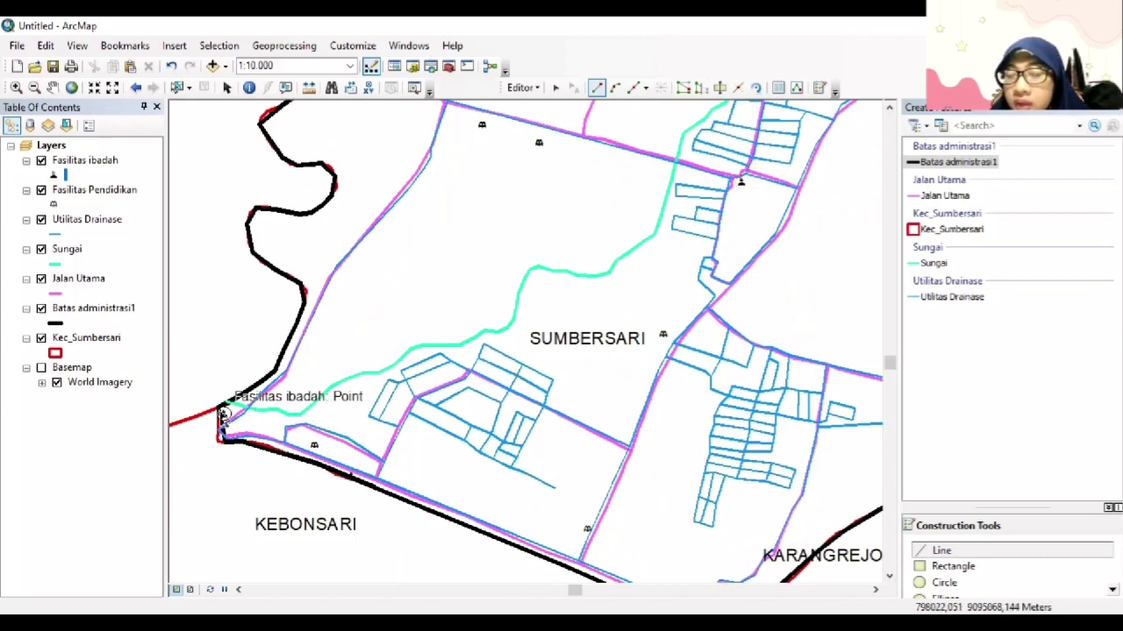
key(Up)
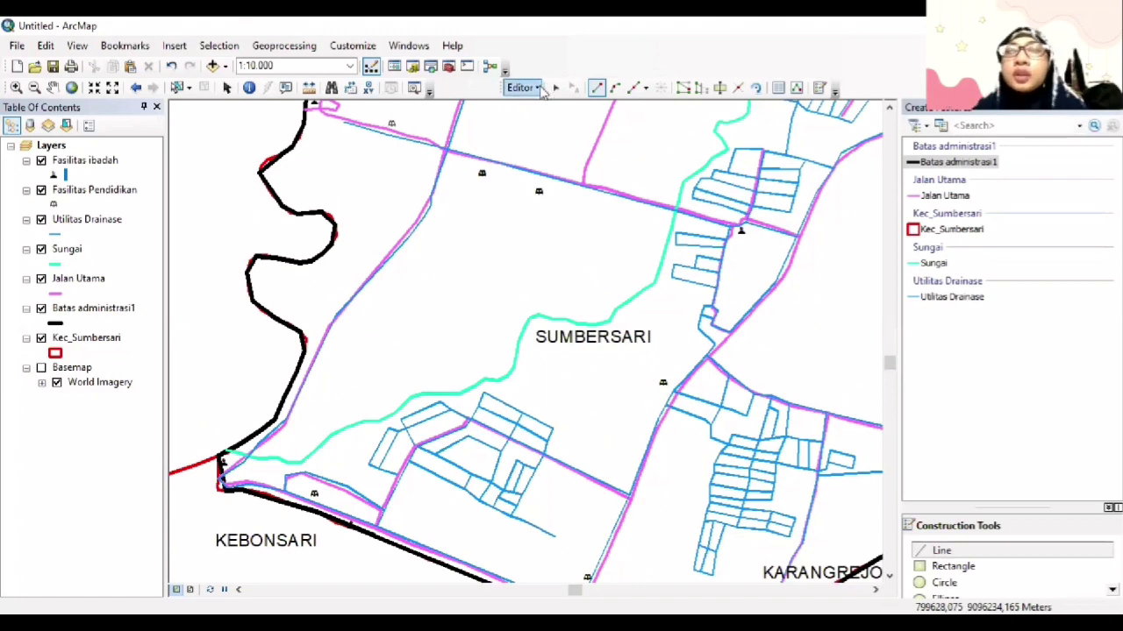
Start a new shapefile in the Jember SHP folder and name it Lahan Terbangun1.
click(412, 66)
mouse_move(938, 588)
mouse_down()
mouse_move(974, 589)
mouse_move(940, 589)
mouse_up()
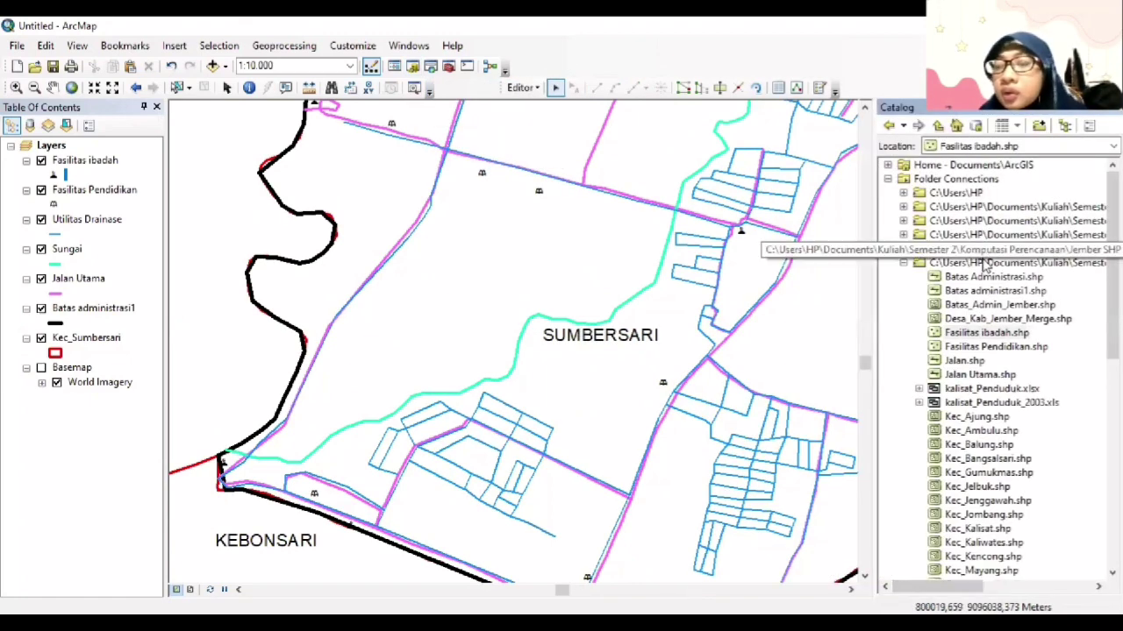
right_click(984, 263)
mouse_move(1026, 361)
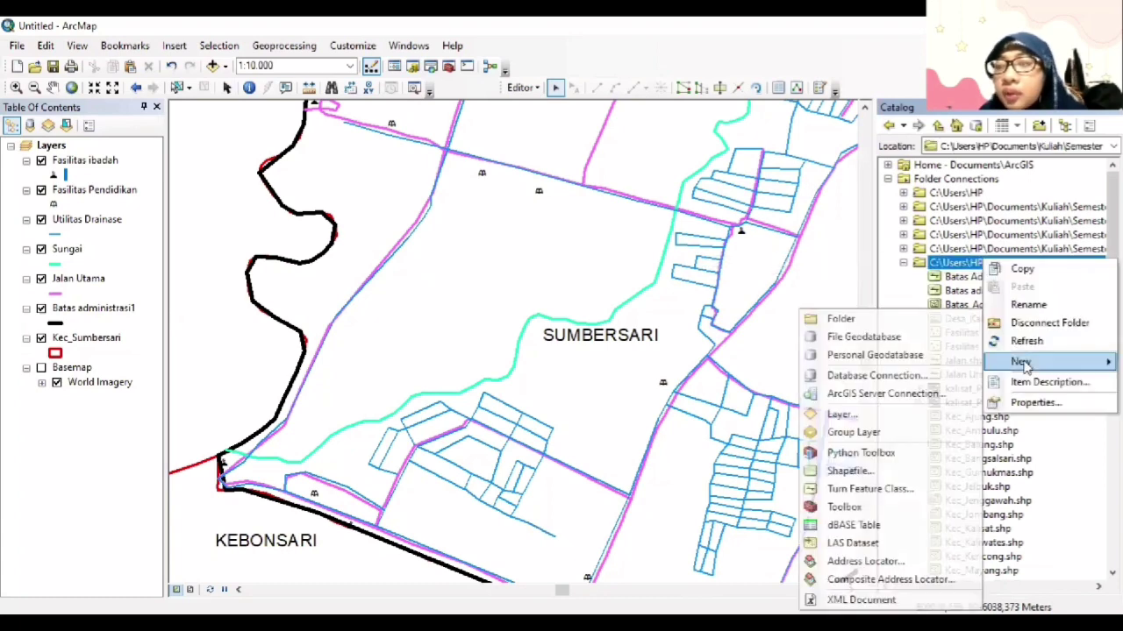
click(886, 470)
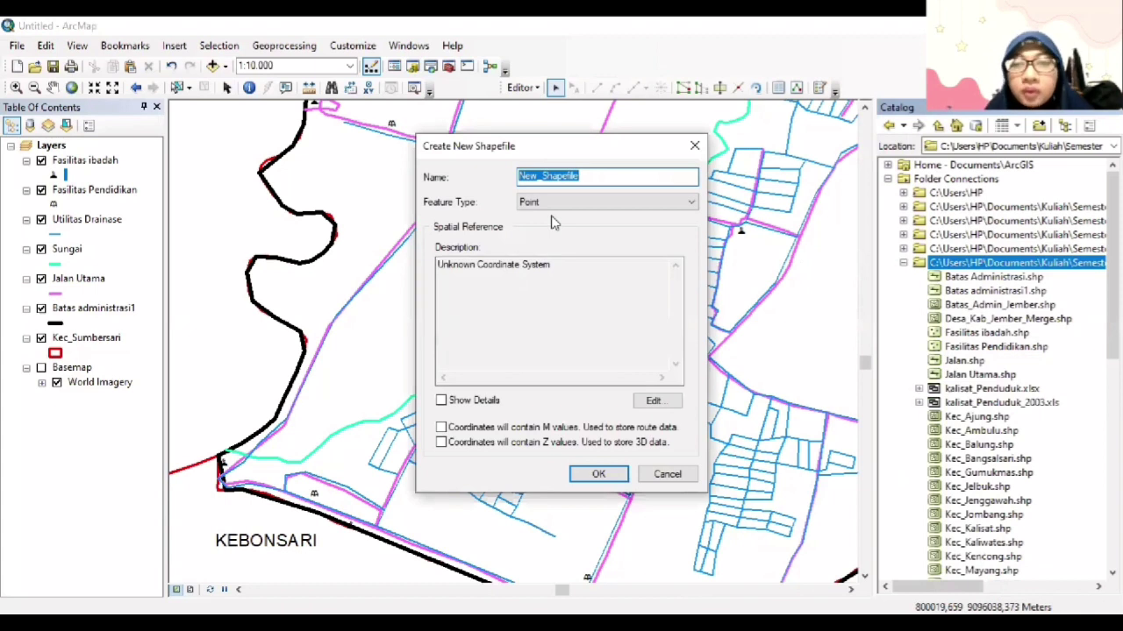
text(Laha)
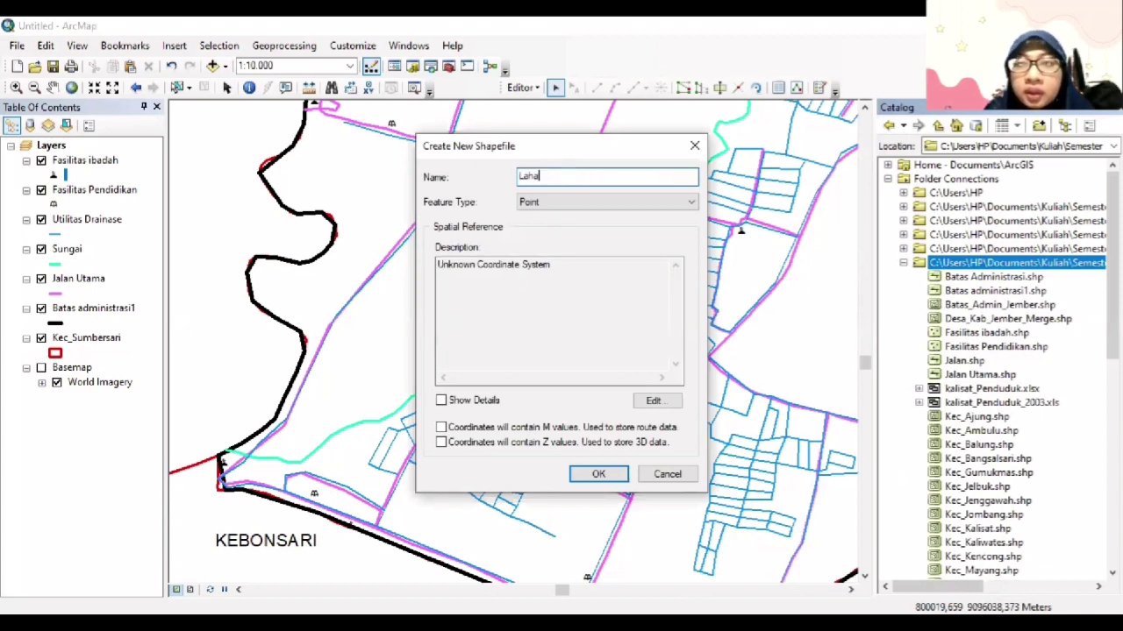
text(n Ter)
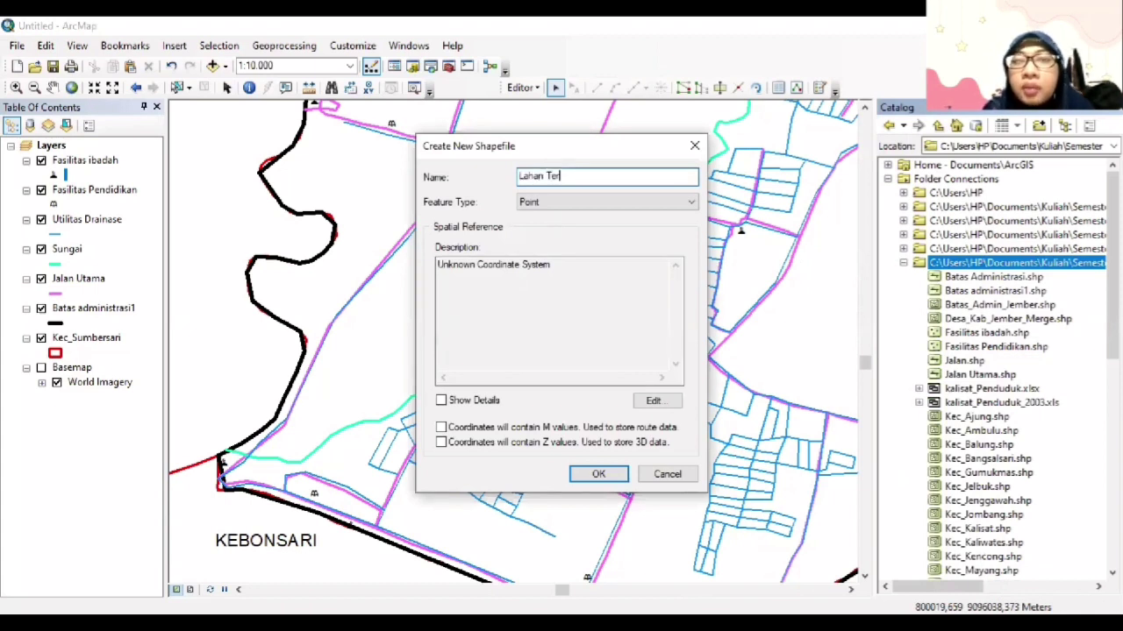
text(bangu)
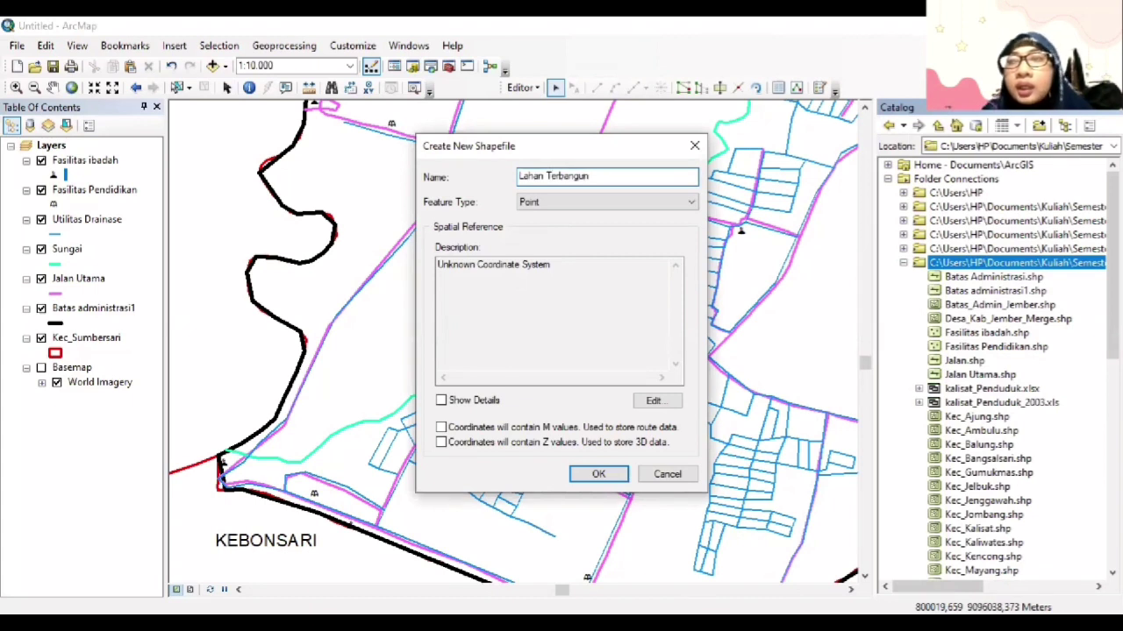
text(n)
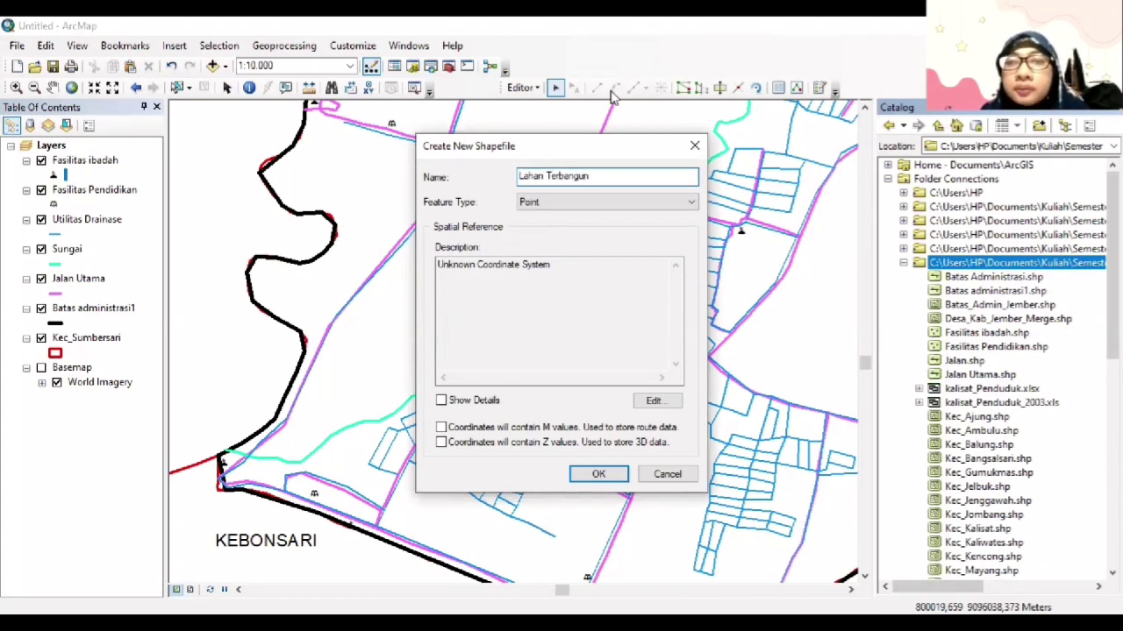
text(1)
Set the new shapefile's feature type to Polygon and its coordinate system to WGS 1984 UTM Zone 49S, then create it.
click(643, 210)
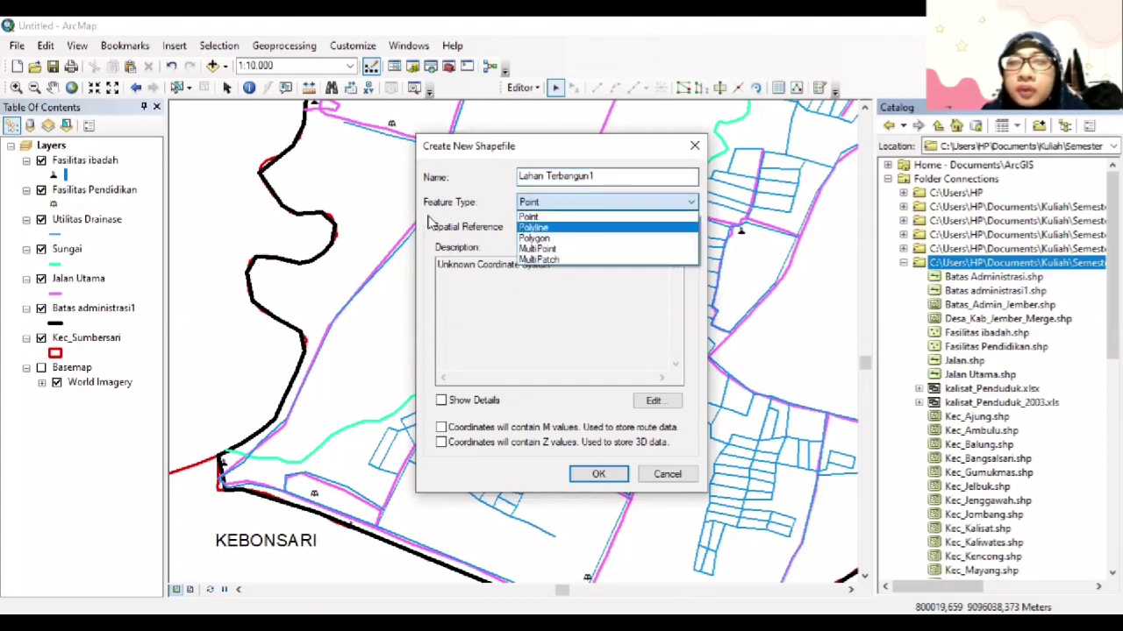
click(644, 400)
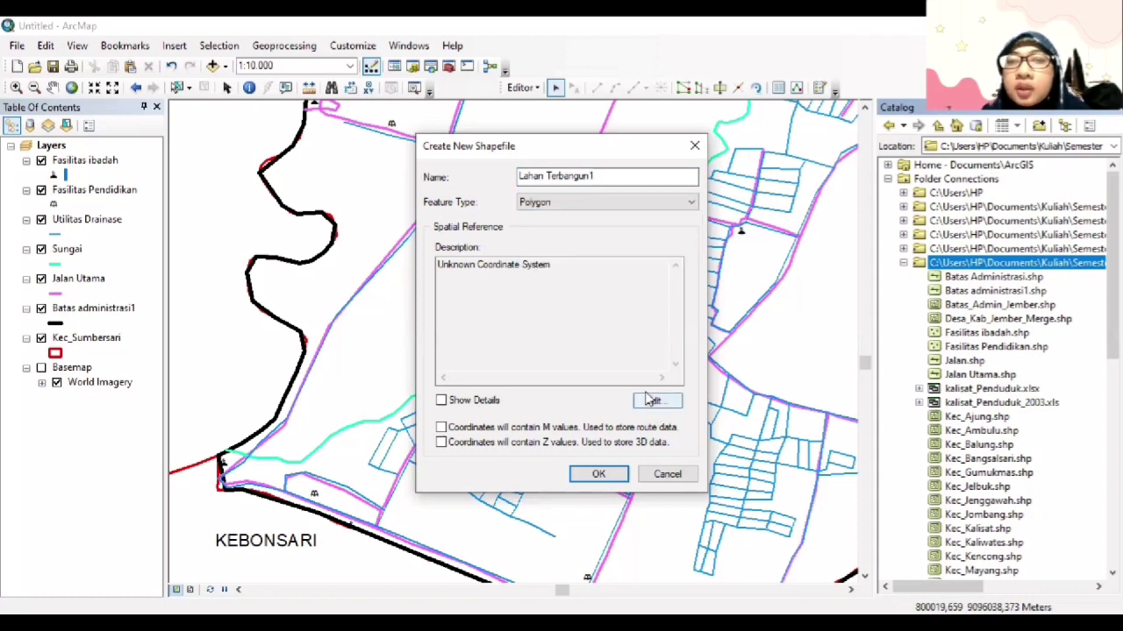
click(513, 195)
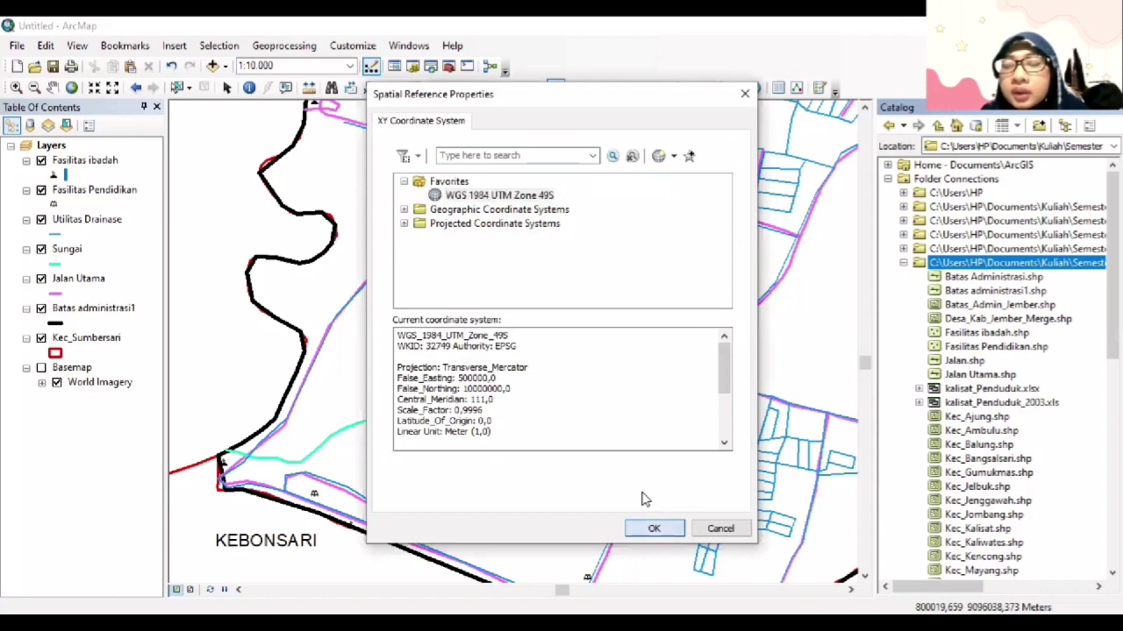
key(Return)
key(Return)
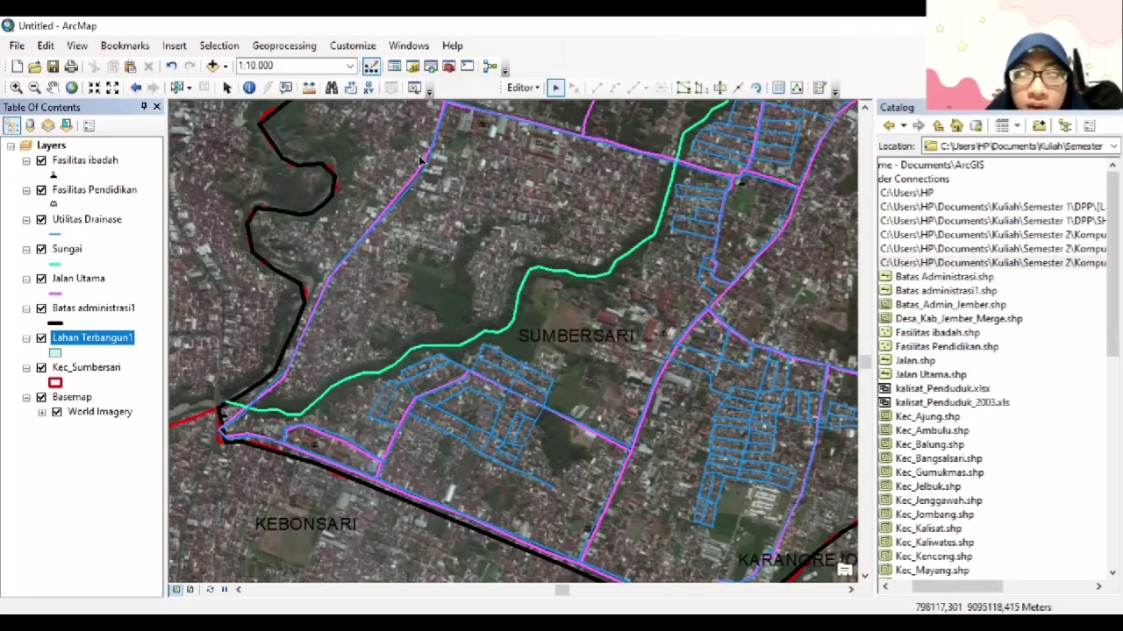
Restart the edit session and choose the Lahan Terbangun1 template with the Polygon construction tool.
click(519, 88)
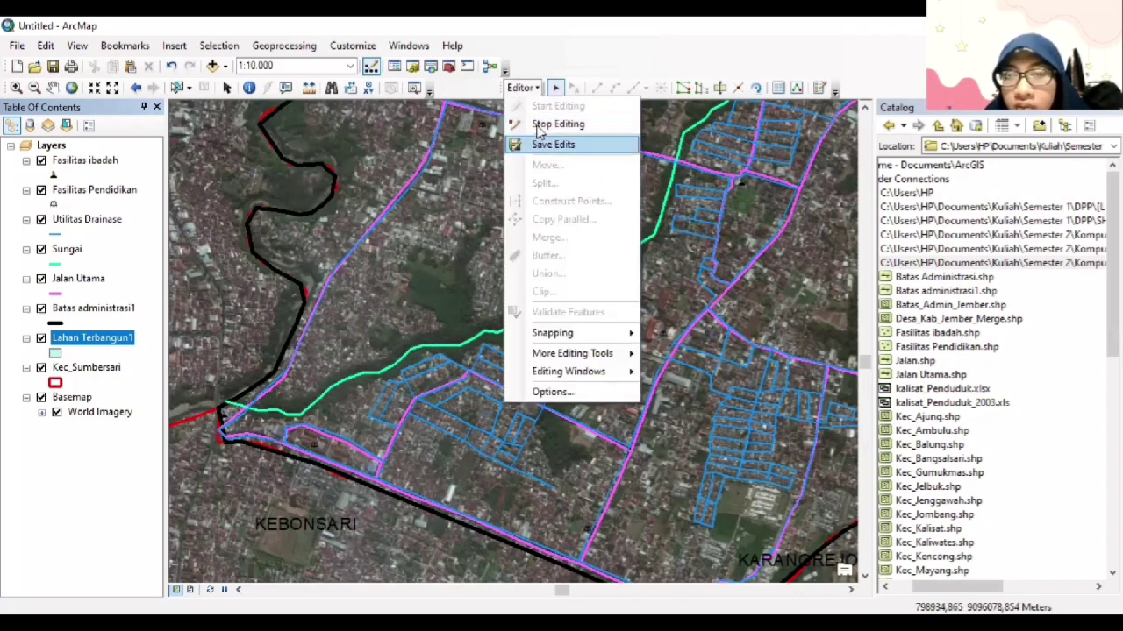
click(558, 123)
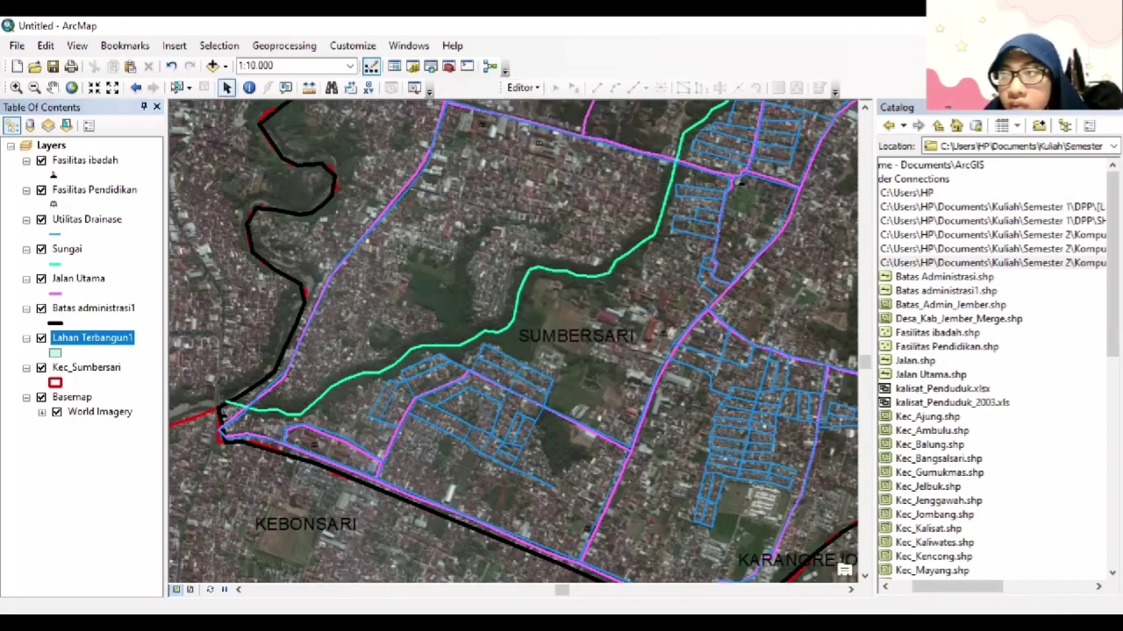
click(525, 88)
click(769, 92)
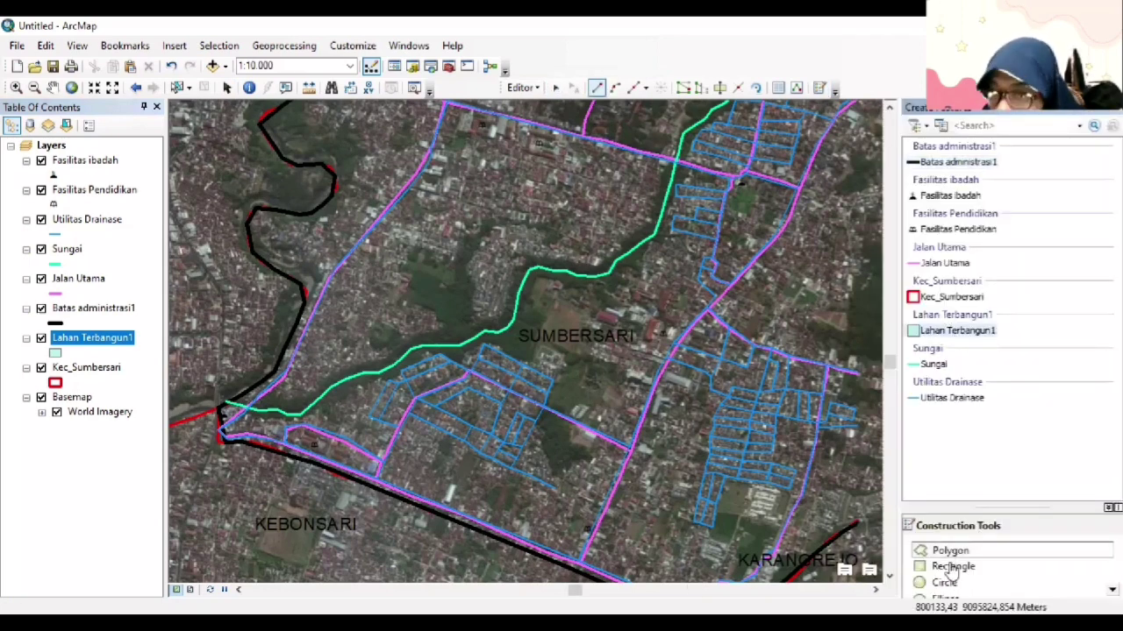
click(950, 553)
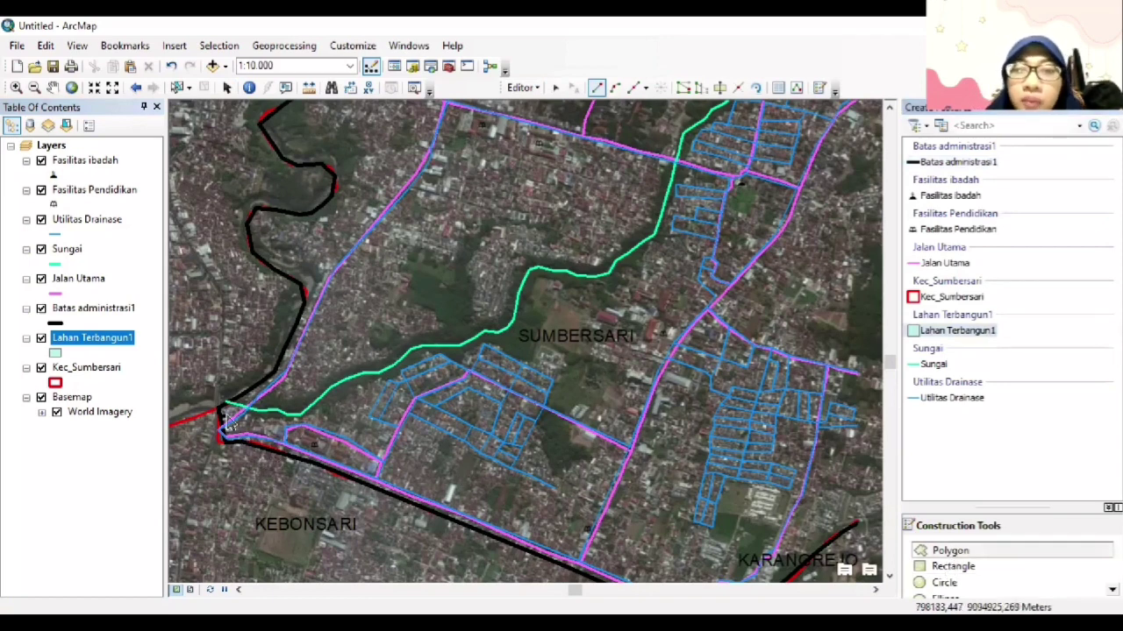
click(988, 573)
scroll(989, 583, down, 1)
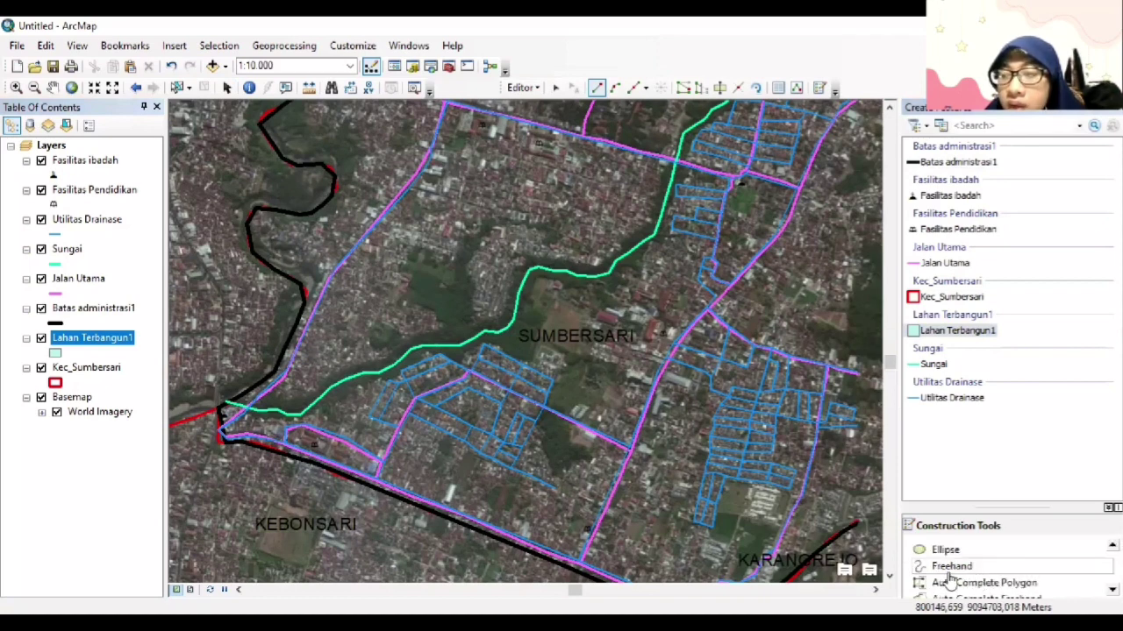
scroll(1062, 569, up, 1)
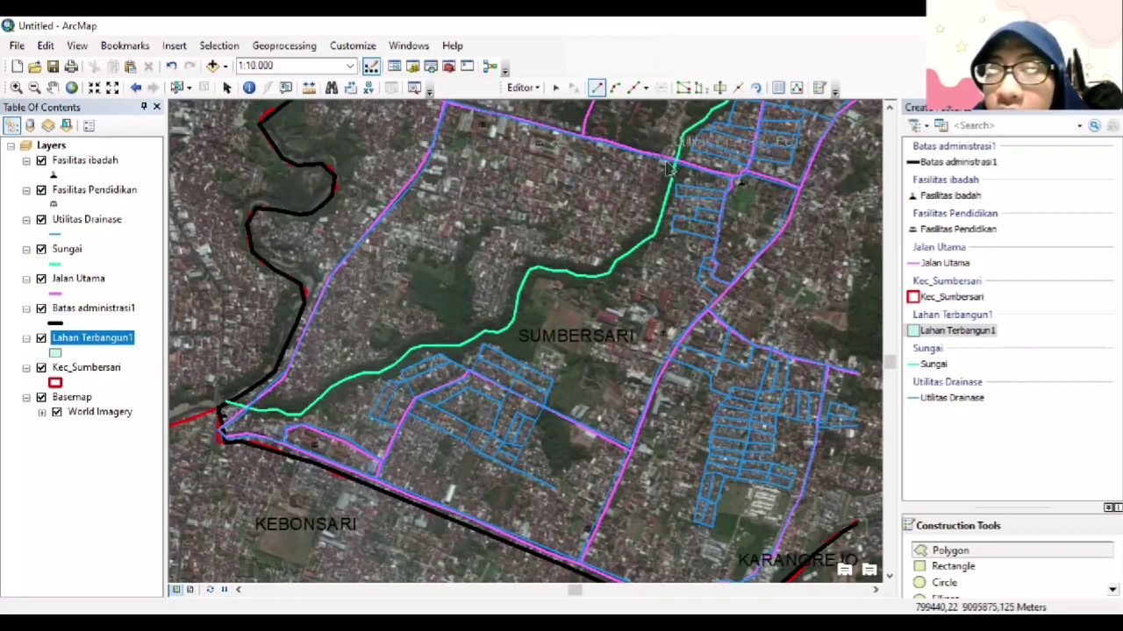
Trace the north and west edges of a Lahan Terbangun1 polygon along the Jalan Utama roads, starting beside the river.
click(647, 220)
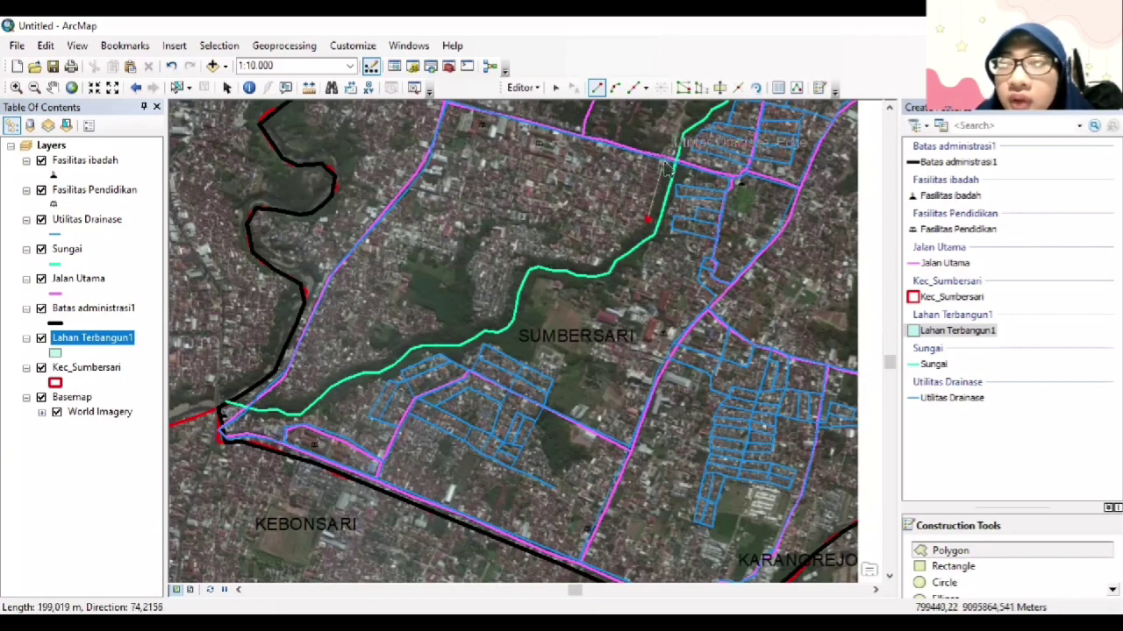
click(632, 160)
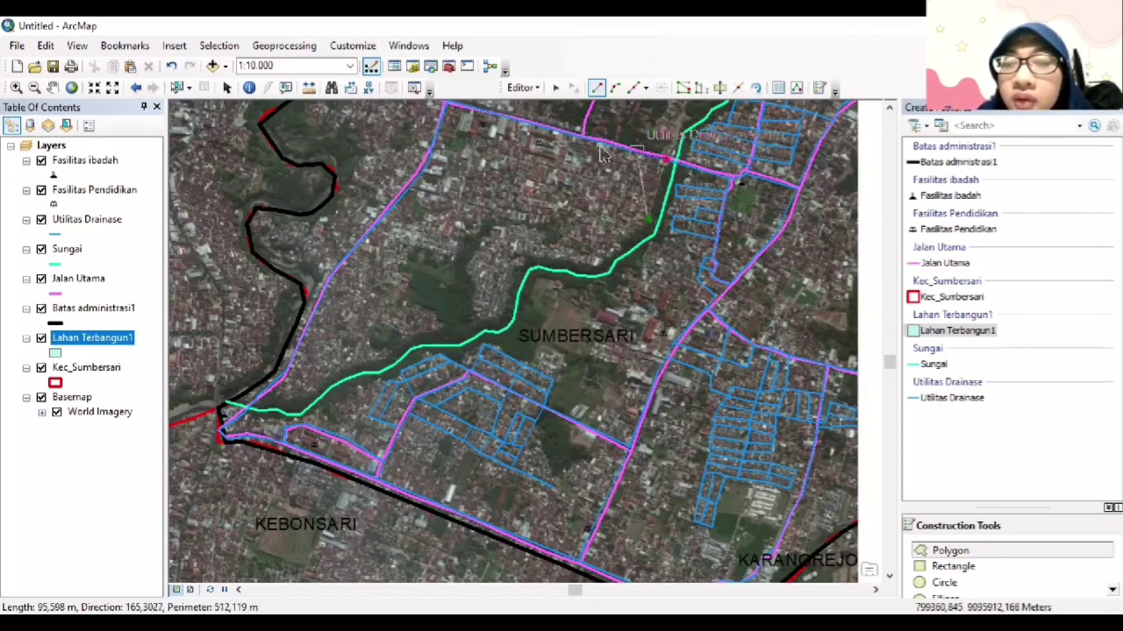
click(480, 112)
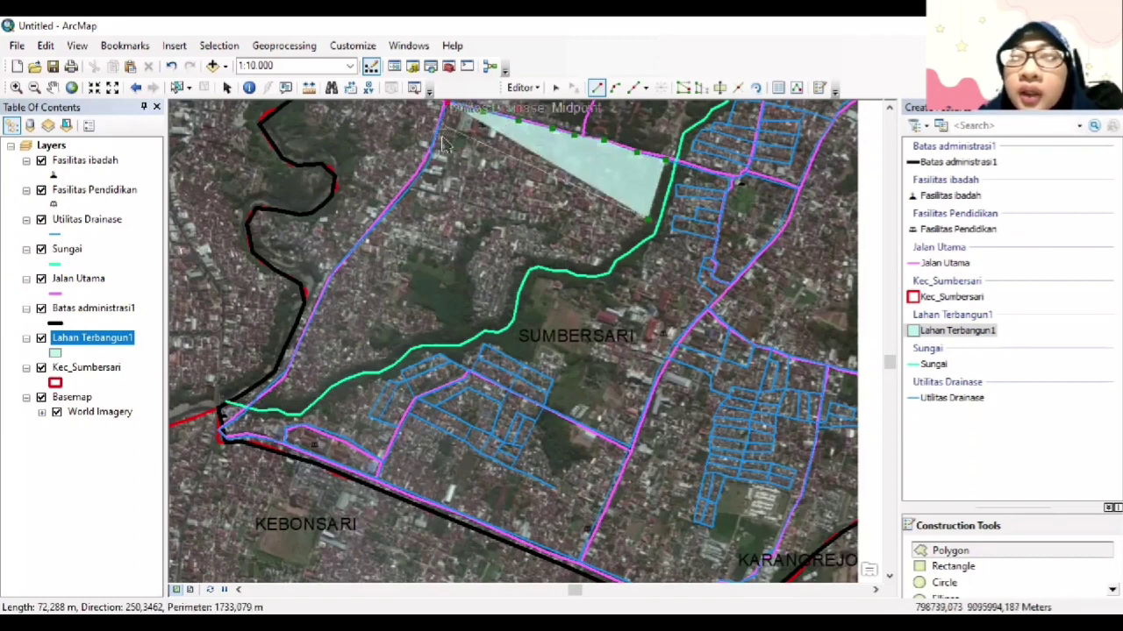
click(438, 124)
click(417, 172)
click(388, 204)
click(368, 232)
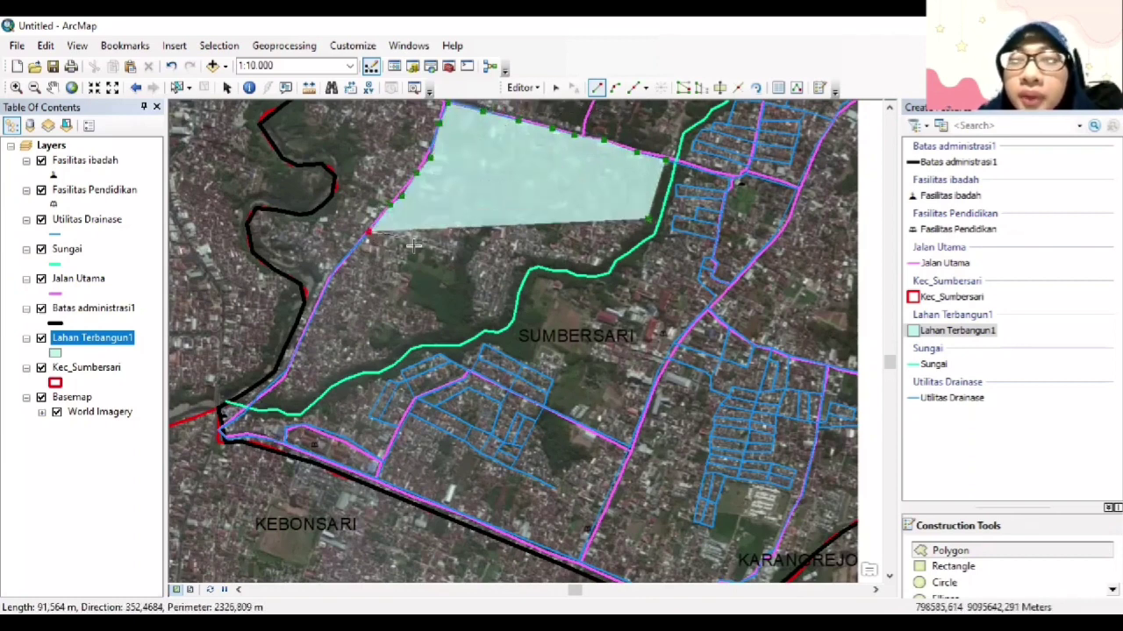
Trace the polygon's southern edge around the vegetated land and back along the Sungai line, and finish the sketch.
click(414, 248)
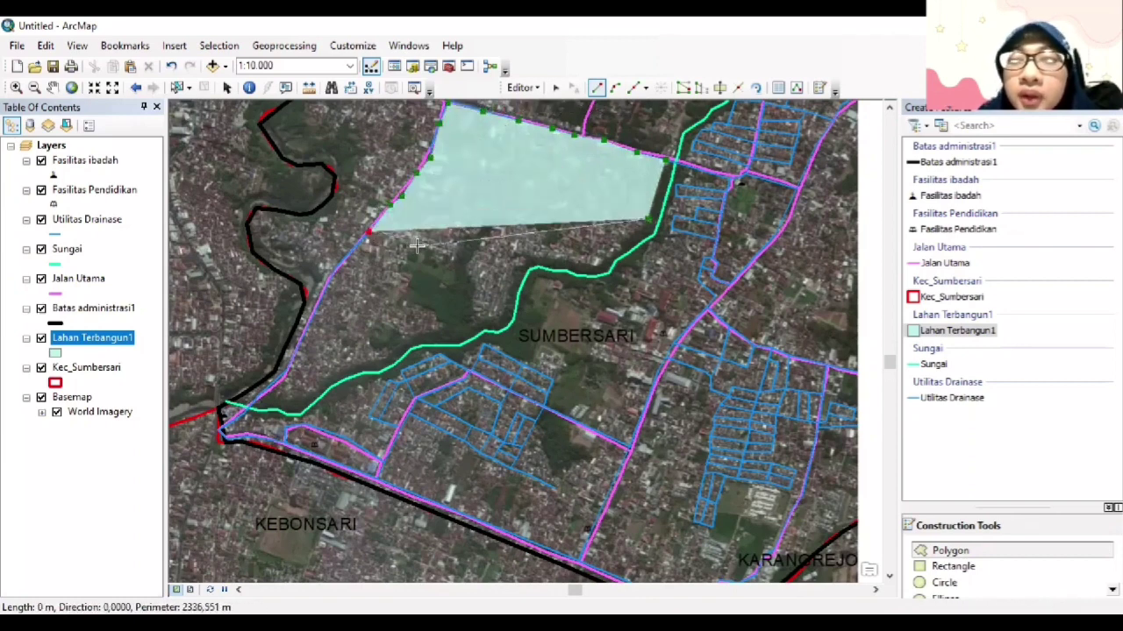
click(462, 261)
click(473, 276)
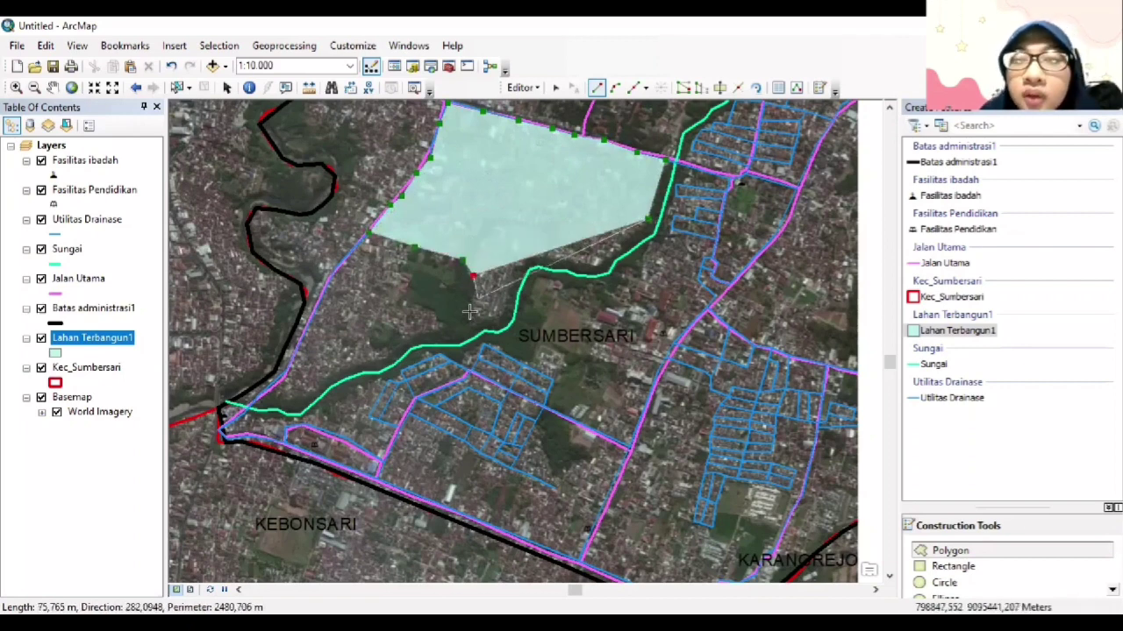
click(474, 300)
click(478, 321)
click(519, 263)
click(542, 257)
click(574, 257)
click(600, 263)
click(629, 240)
click(649, 224)
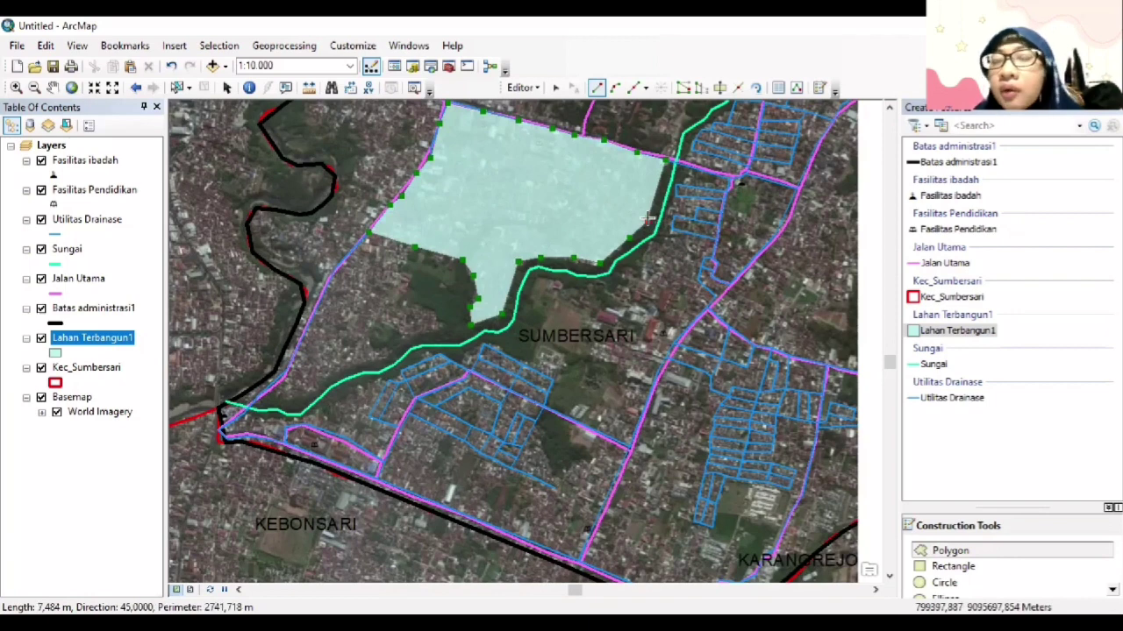
right_click(648, 225)
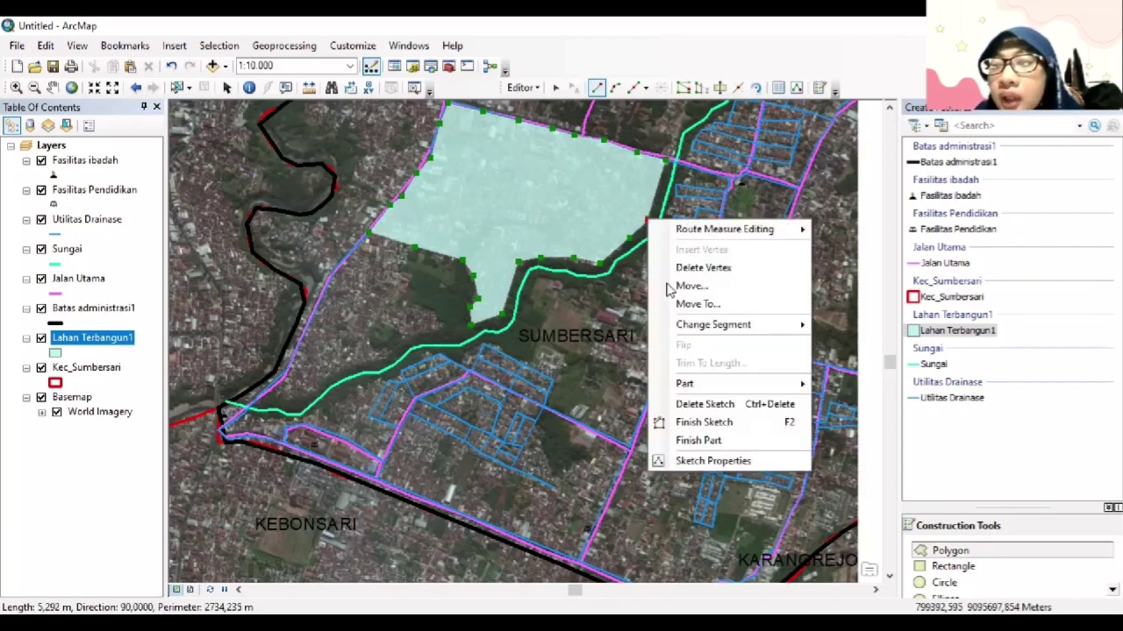
key(F2)
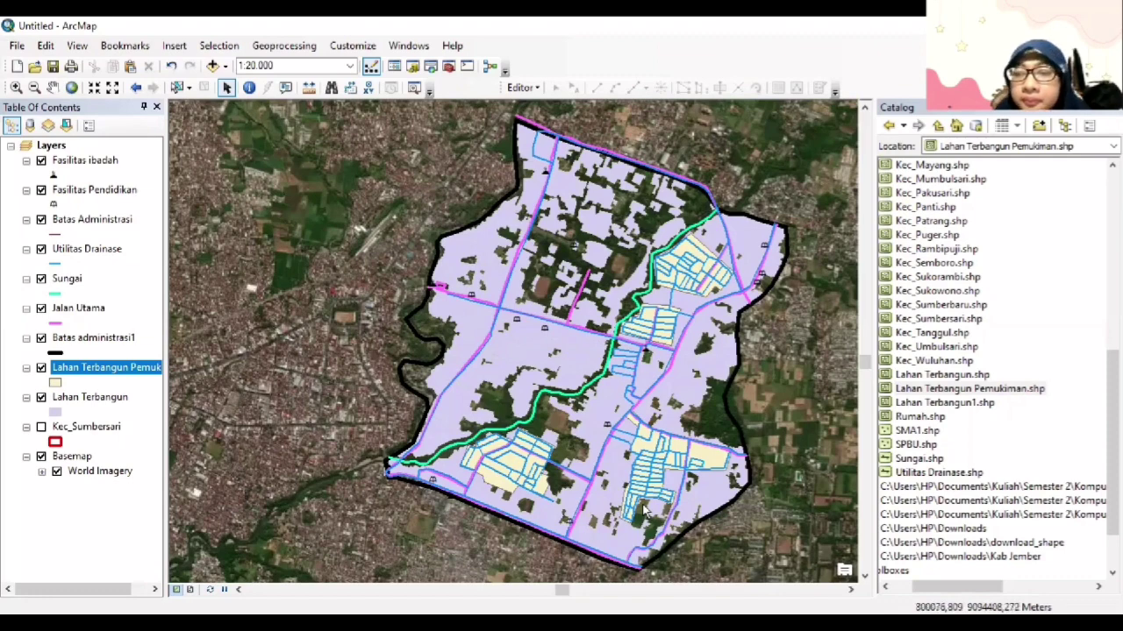
click(849, 591)
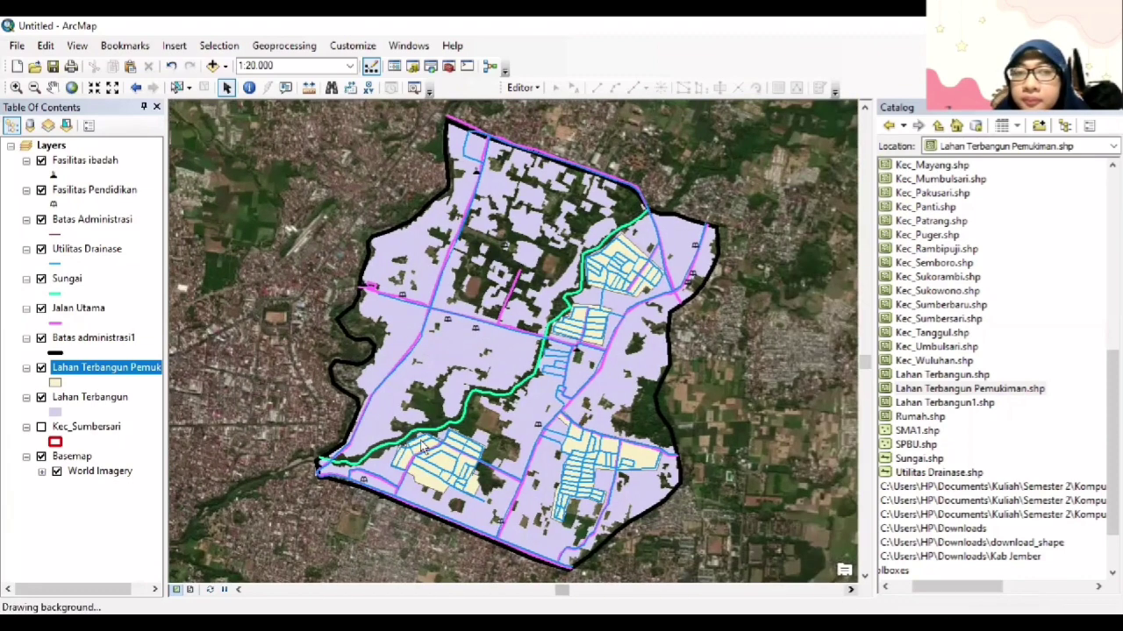
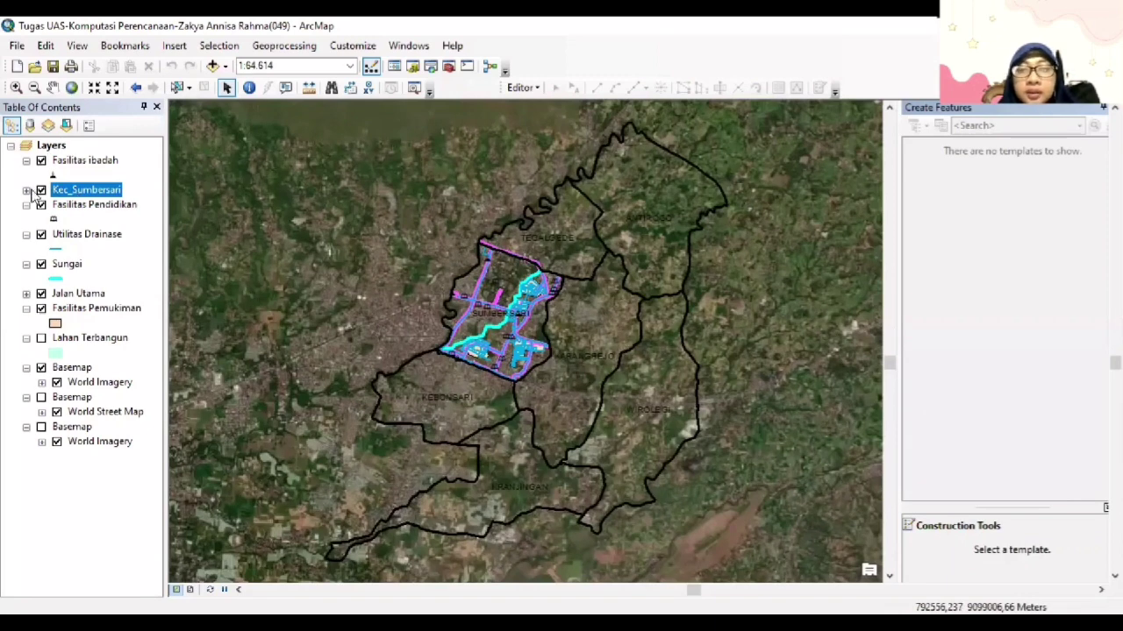
Open the Kec_Sumbersari attribute table and examine its NAMOBJ names and remaining columns.
right_click(76, 193)
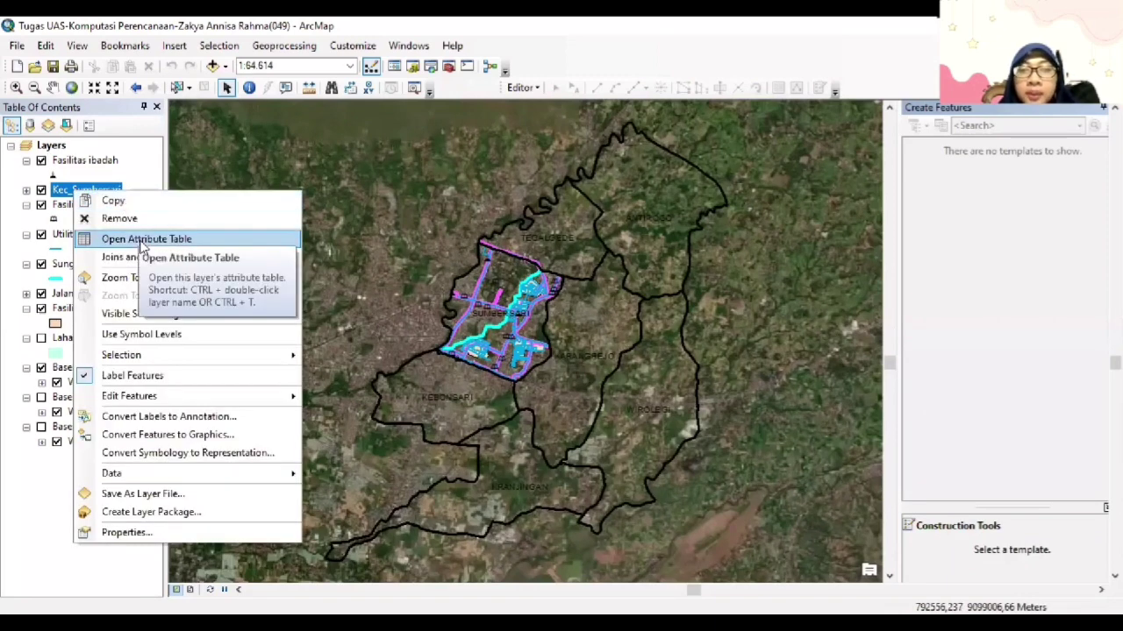
click(139, 239)
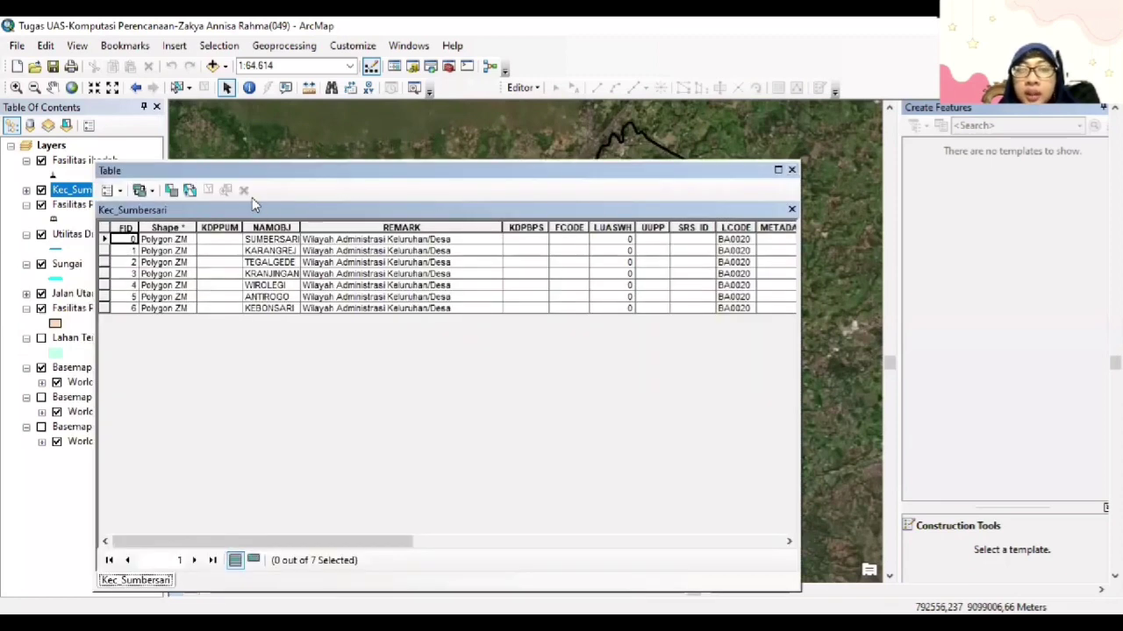
drag(282, 179, 353, 114)
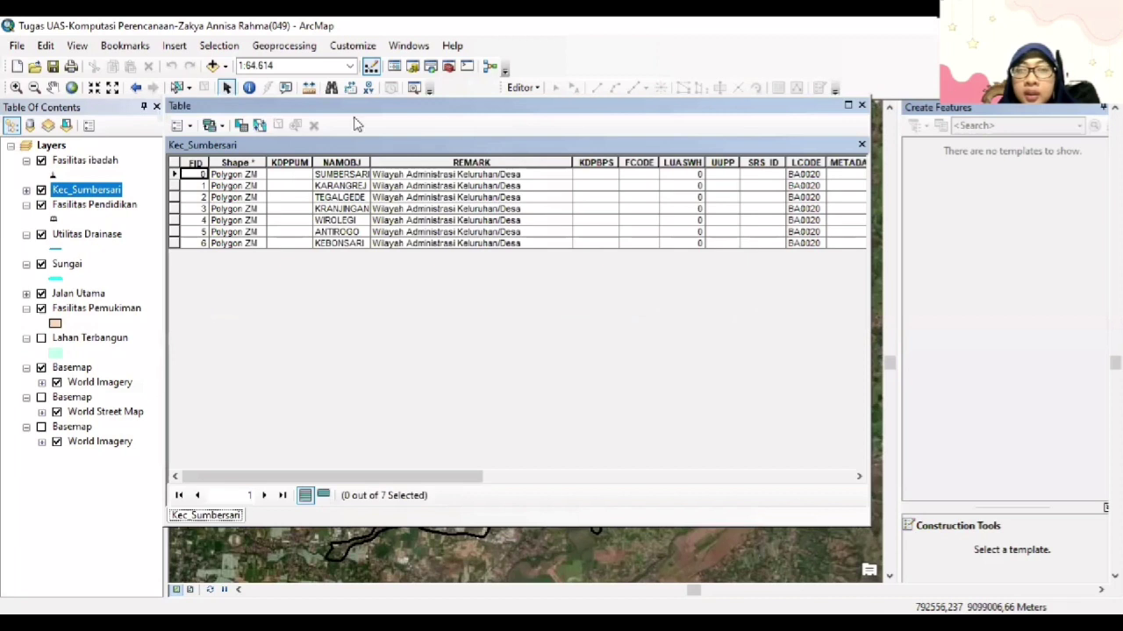
click(353, 176)
click(352, 186)
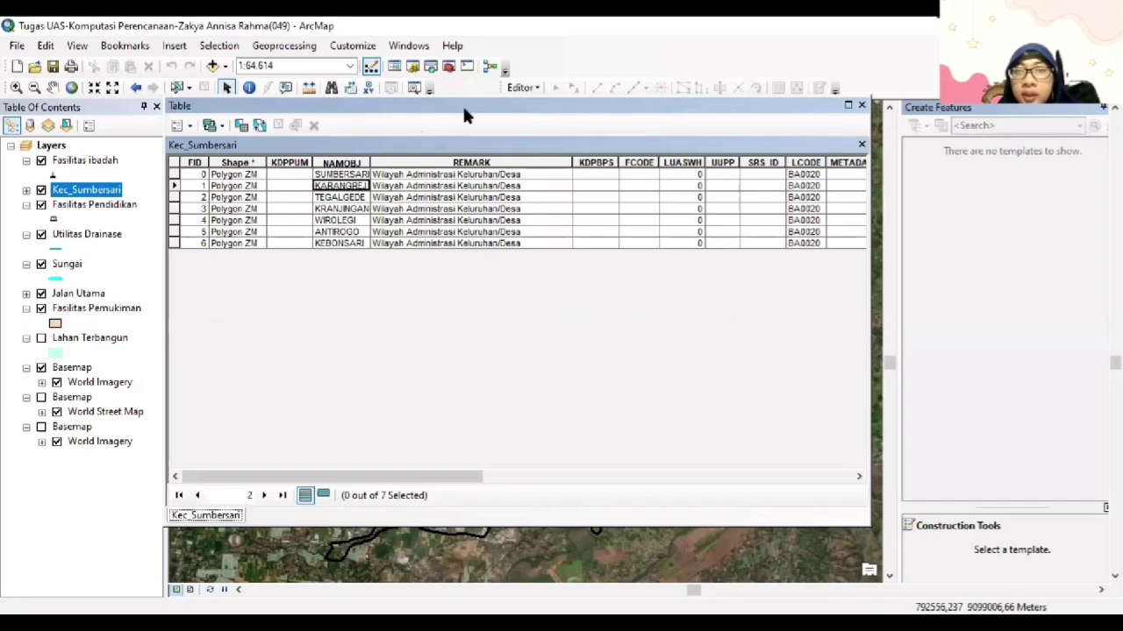
drag(469, 118, 641, 130)
drag(742, 377, 742, 379)
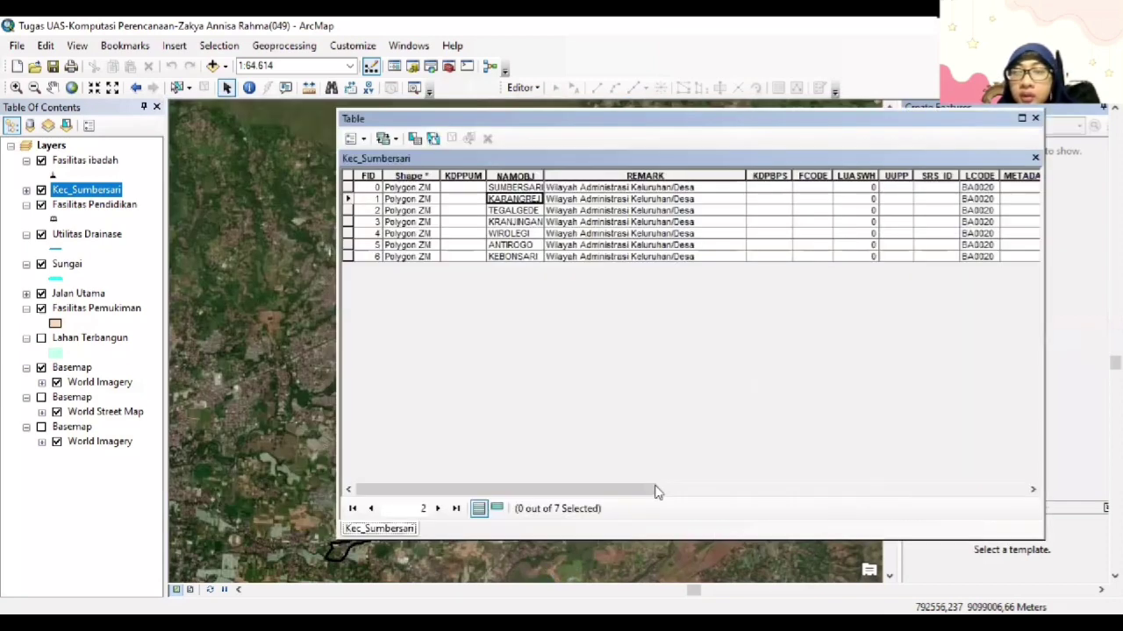
click(878, 490)
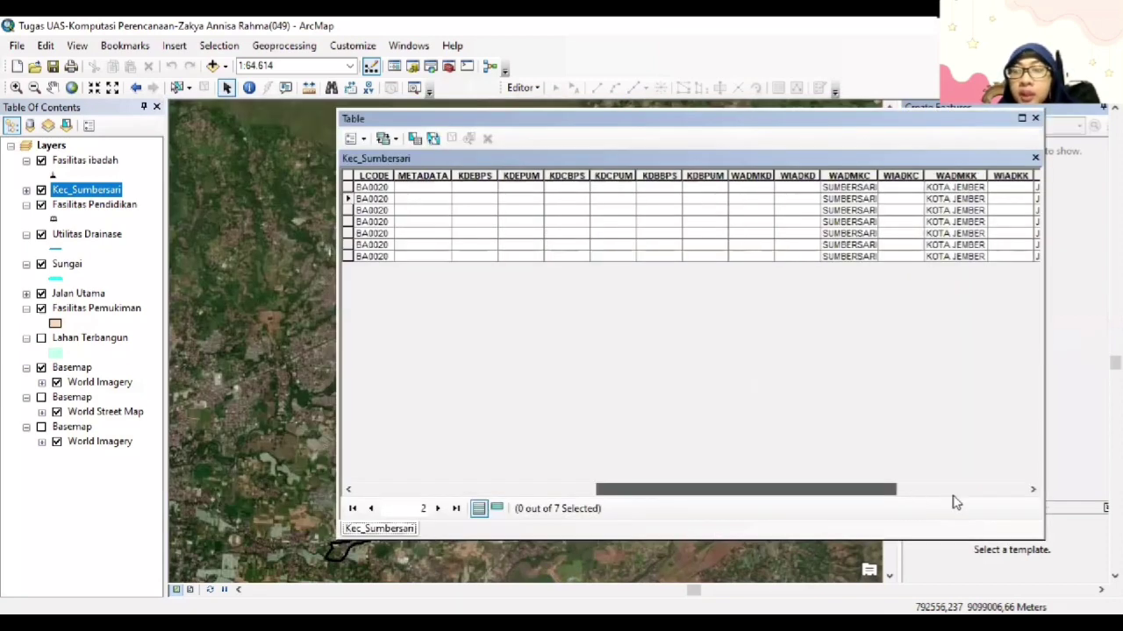
click(1025, 491)
scroll(582, 460, left, 5)
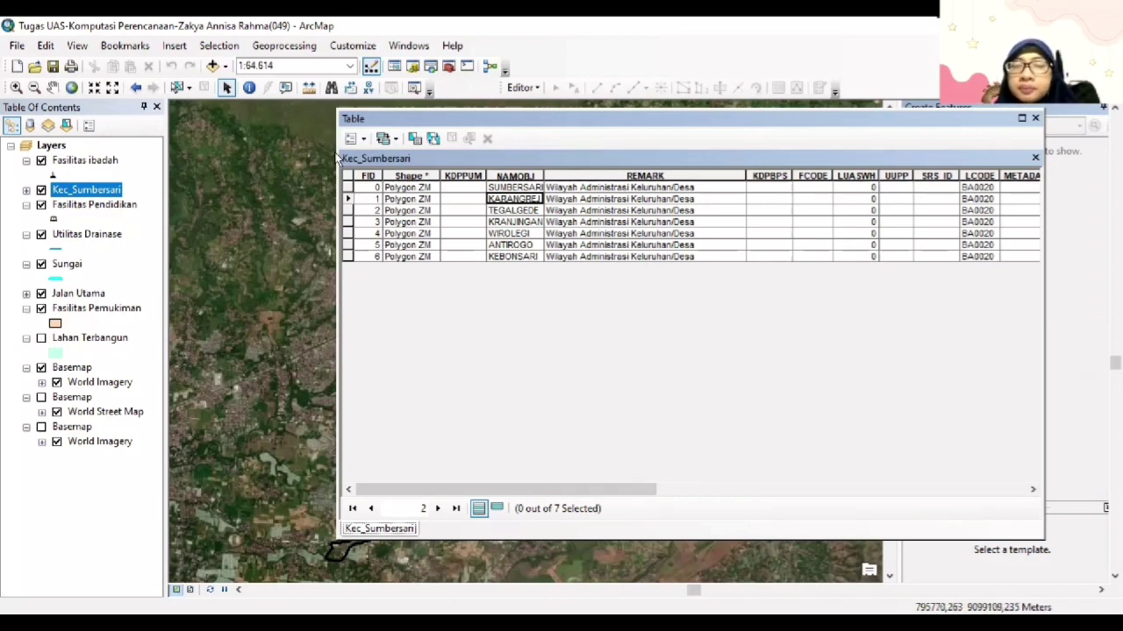
click(363, 140)
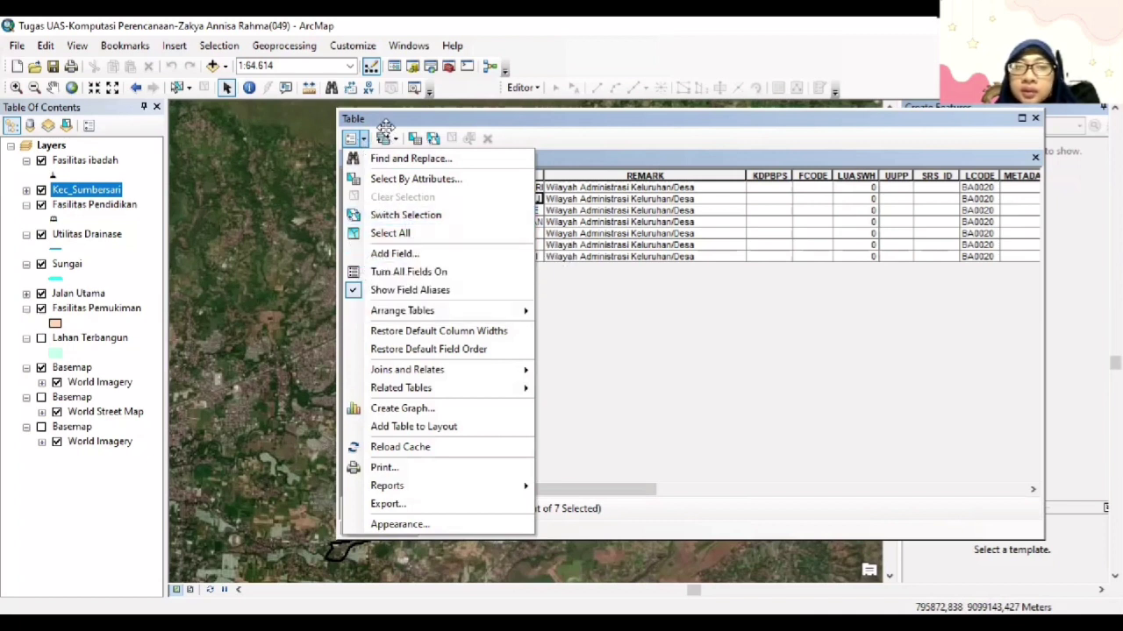
click(360, 144)
click(362, 148)
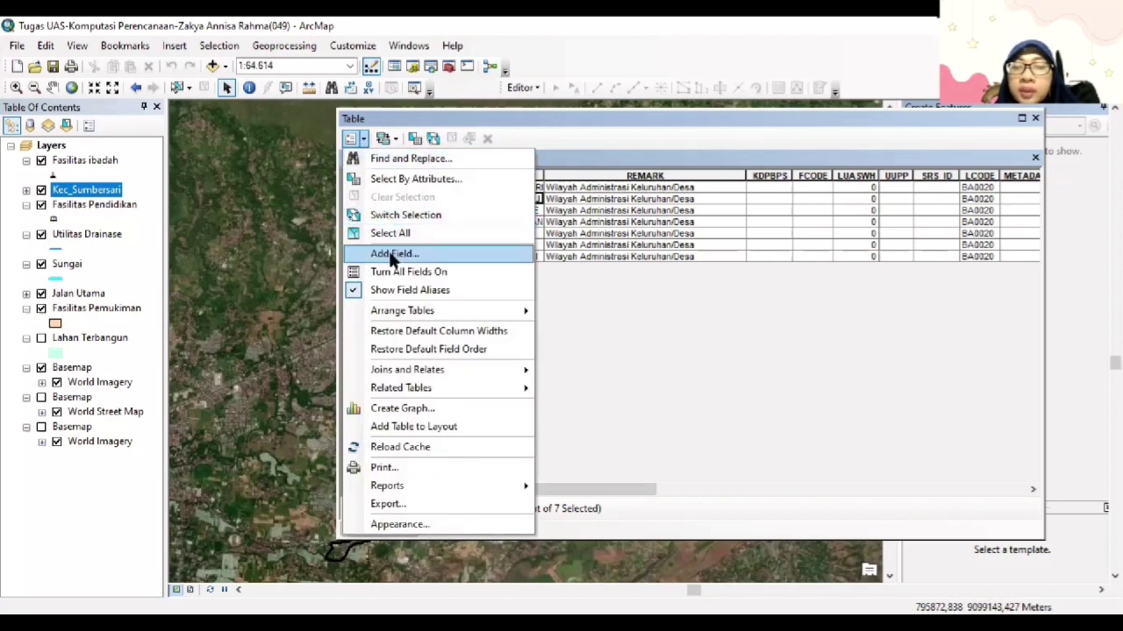
click(763, 413)
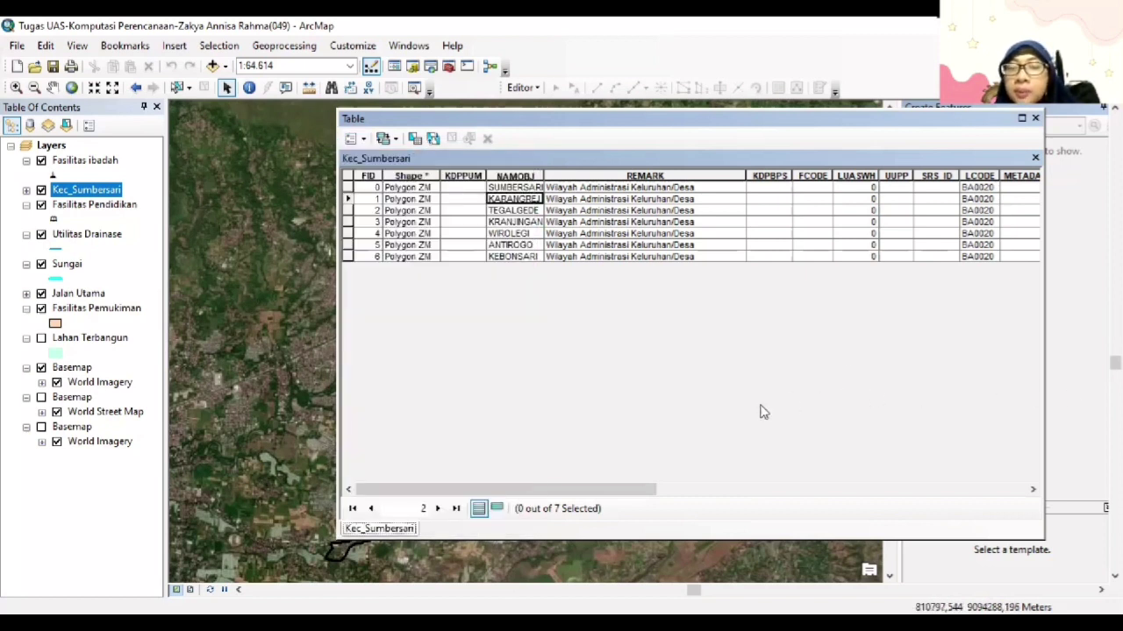
drag(569, 494, 485, 259)
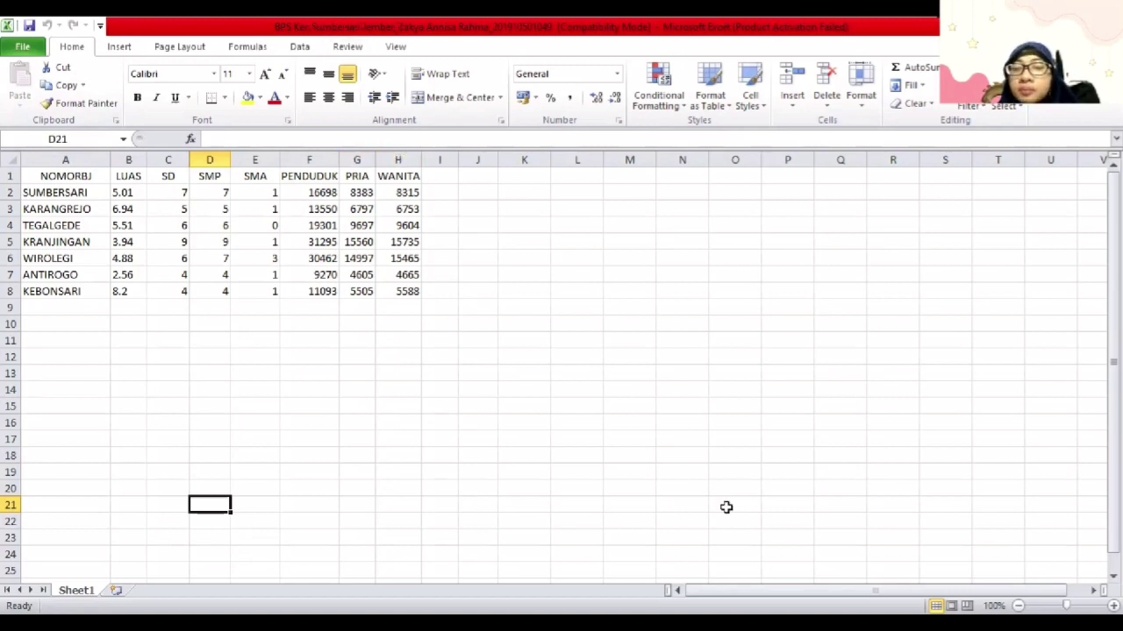
Switch to Excel and save the BPS Kec Sumbersari Jember statistics workbook in Excel 97-2003 Workbook format.
key(F12)
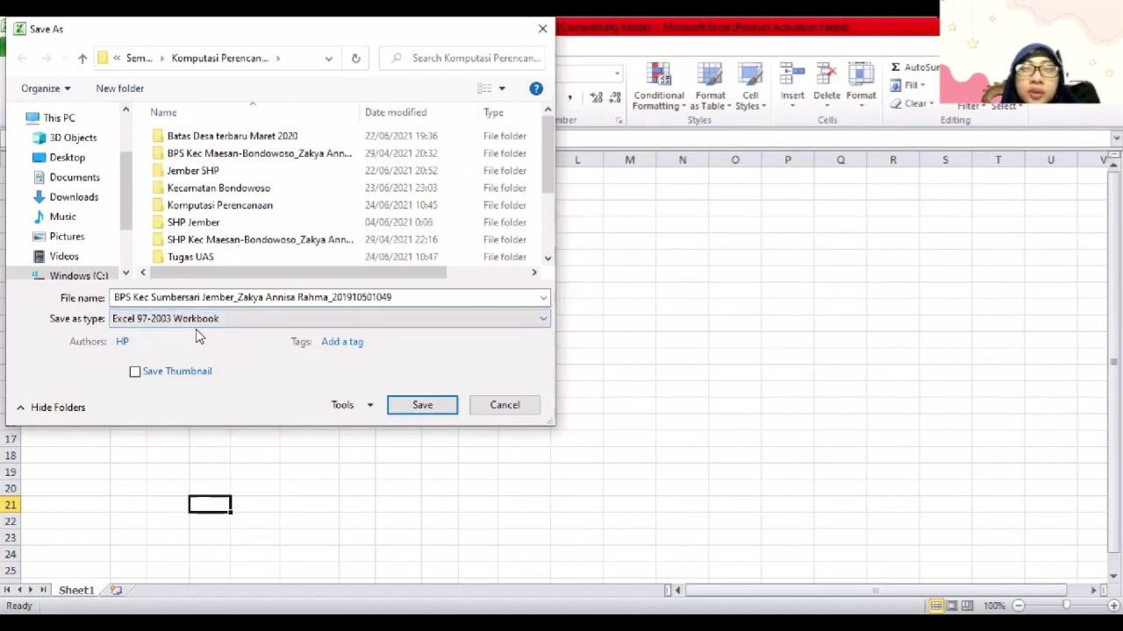
click(403, 409)
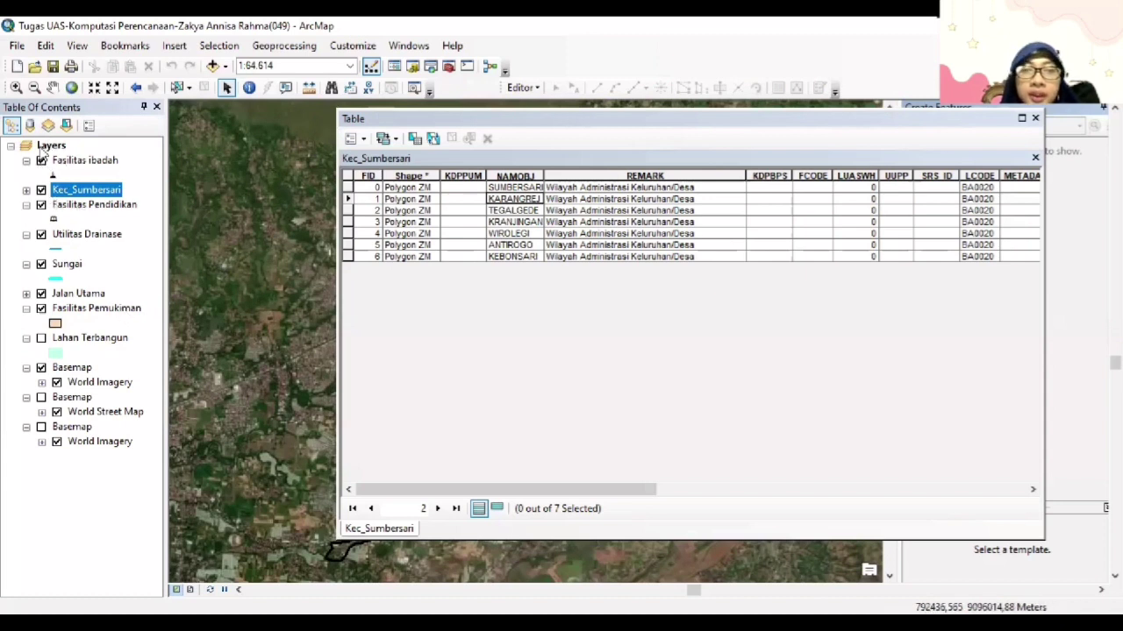
Switch to ArcMap and start an attribute join on the Kec_Sumbersari layer, based on the NAMOBJ field.
right_click(66, 195)
mouse_move(117, 266)
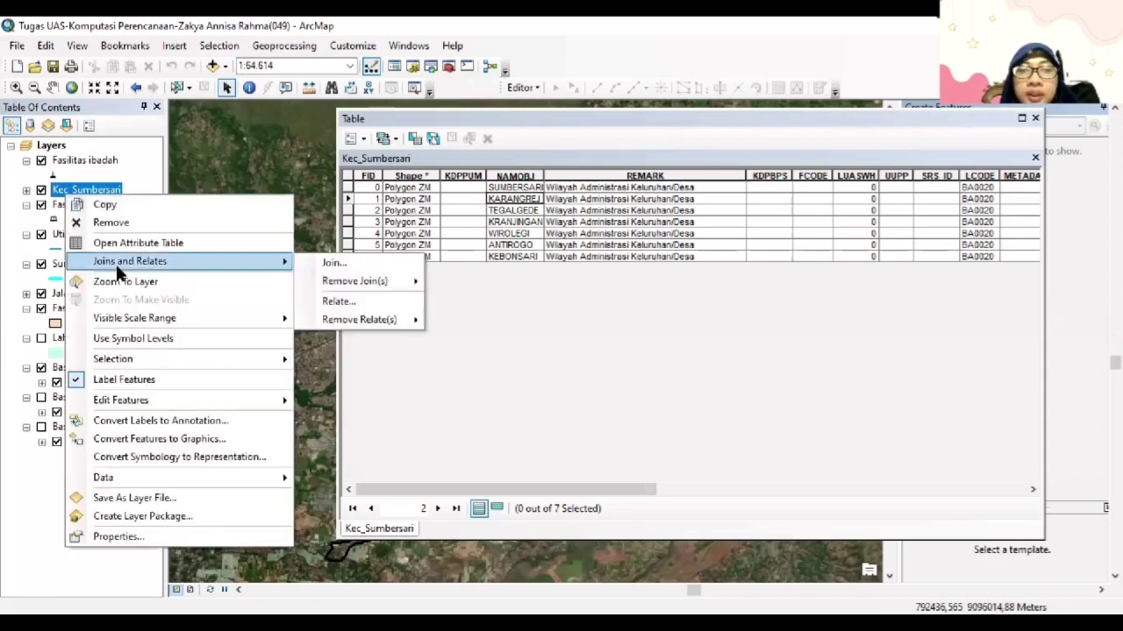
click(330, 265)
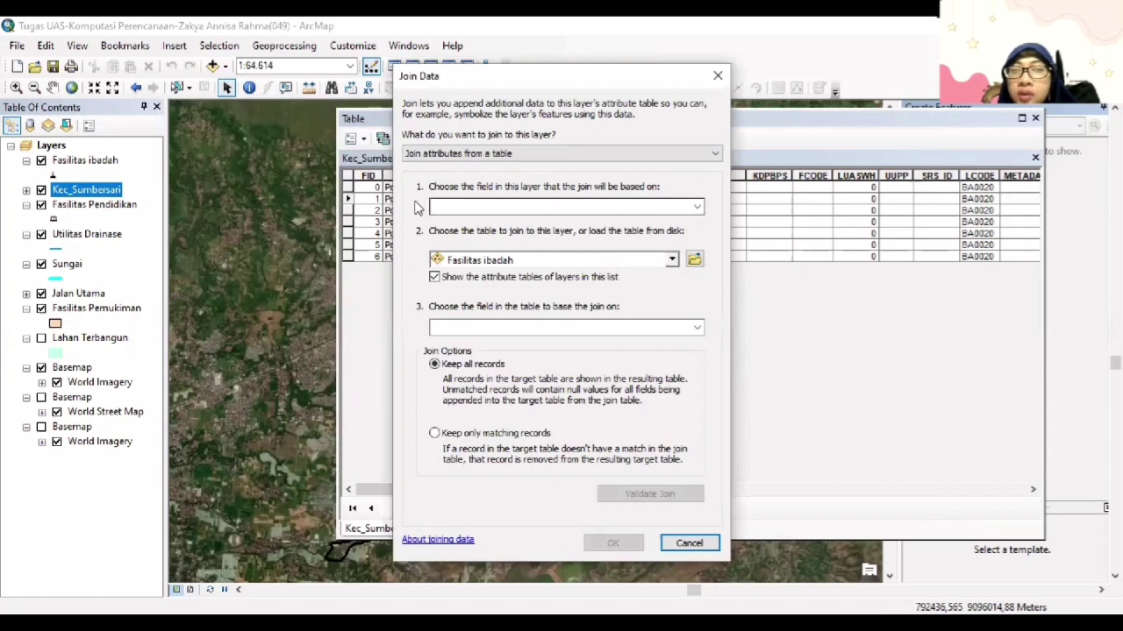
click(445, 207)
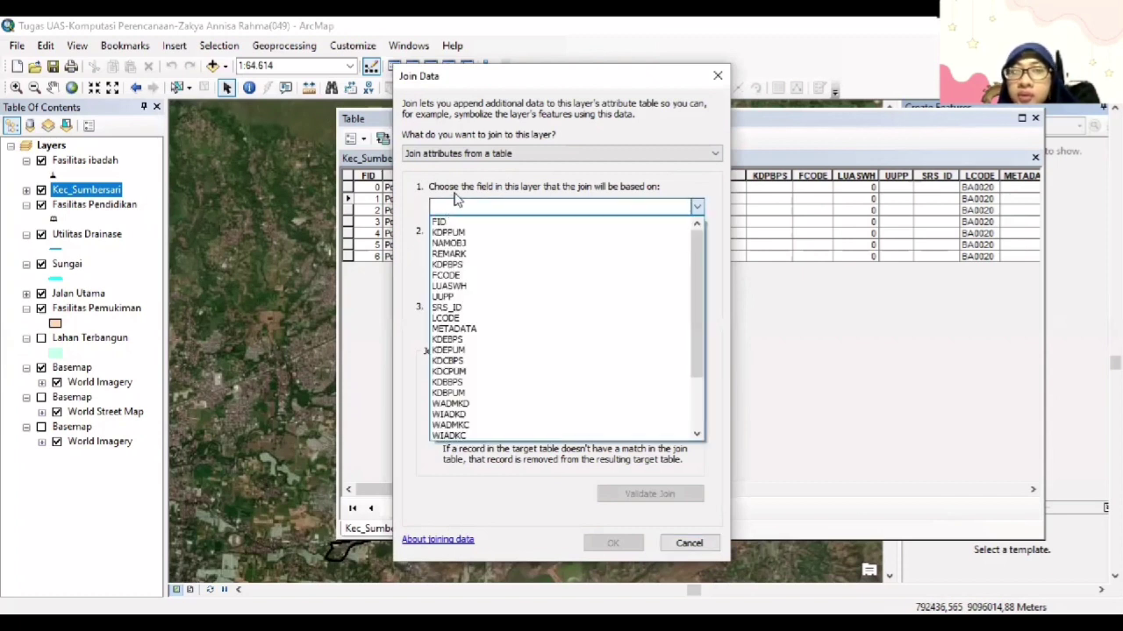
click(541, 246)
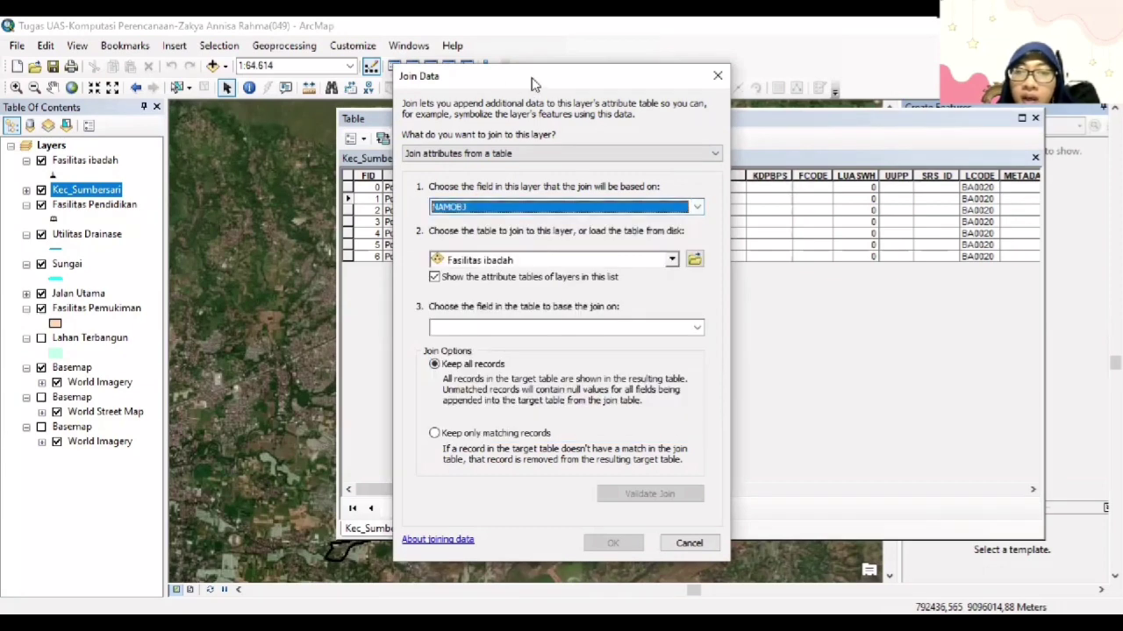
drag(532, 83, 708, 83)
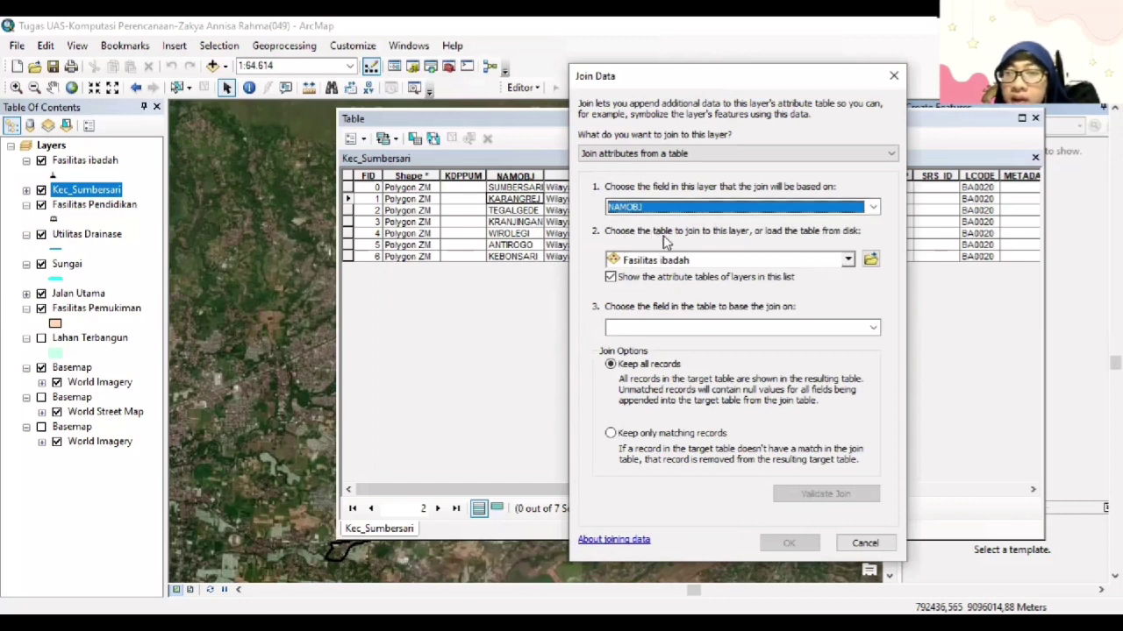
Load Sheet1$ from the BPS Kec Sumbersari Jember workbook in the Komputasi Perencanaan folder as the table to join.
click(871, 259)
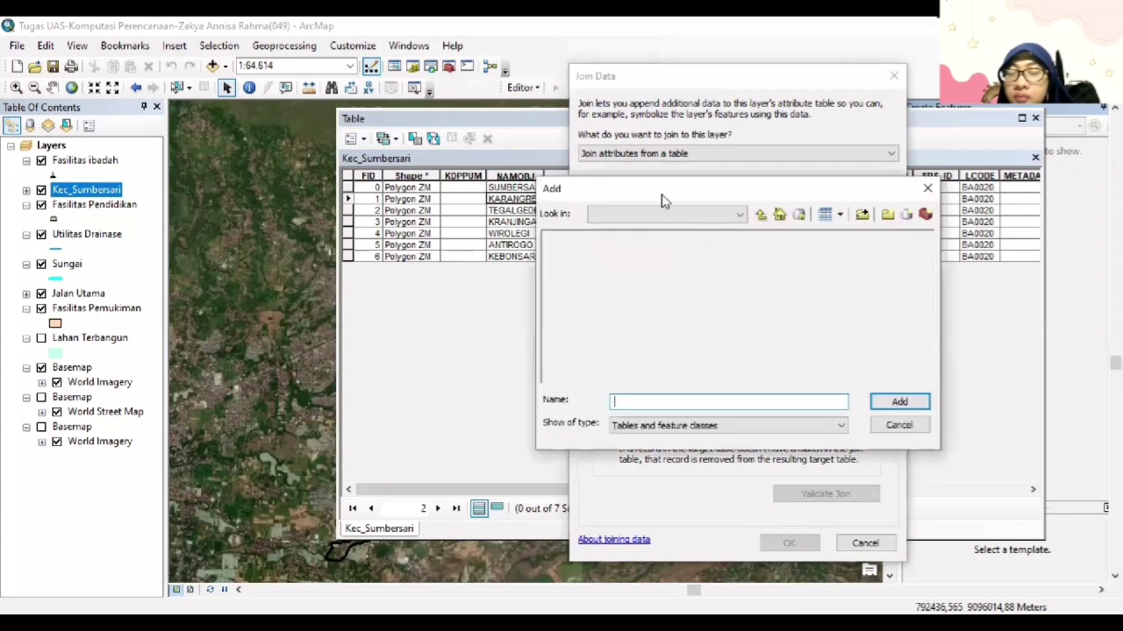
drag(670, 197, 532, 86)
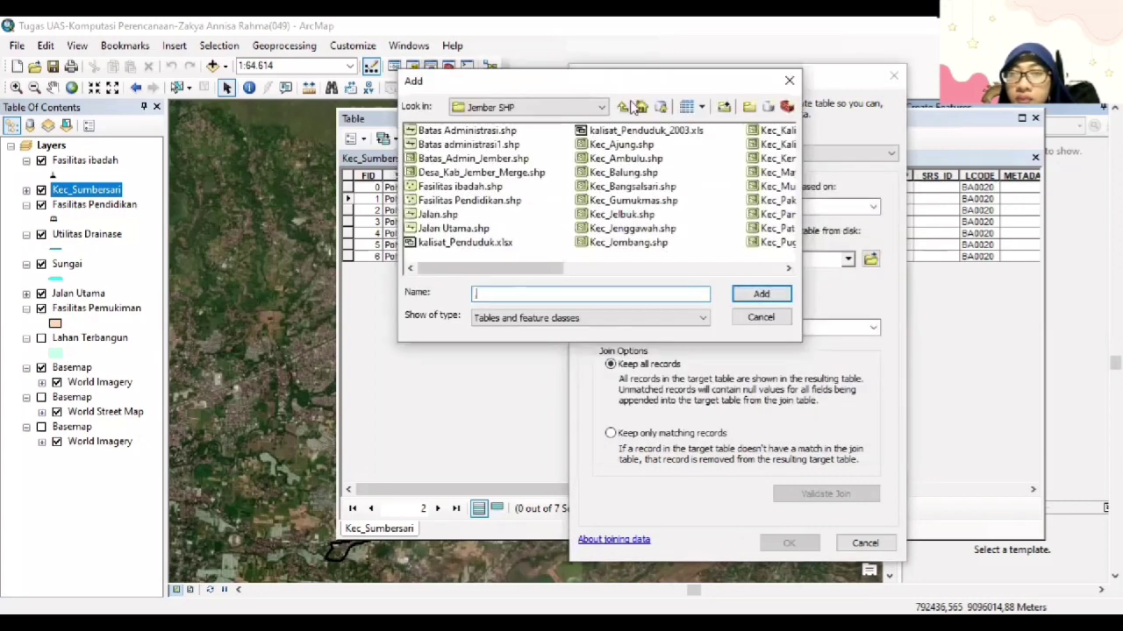
click(625, 106)
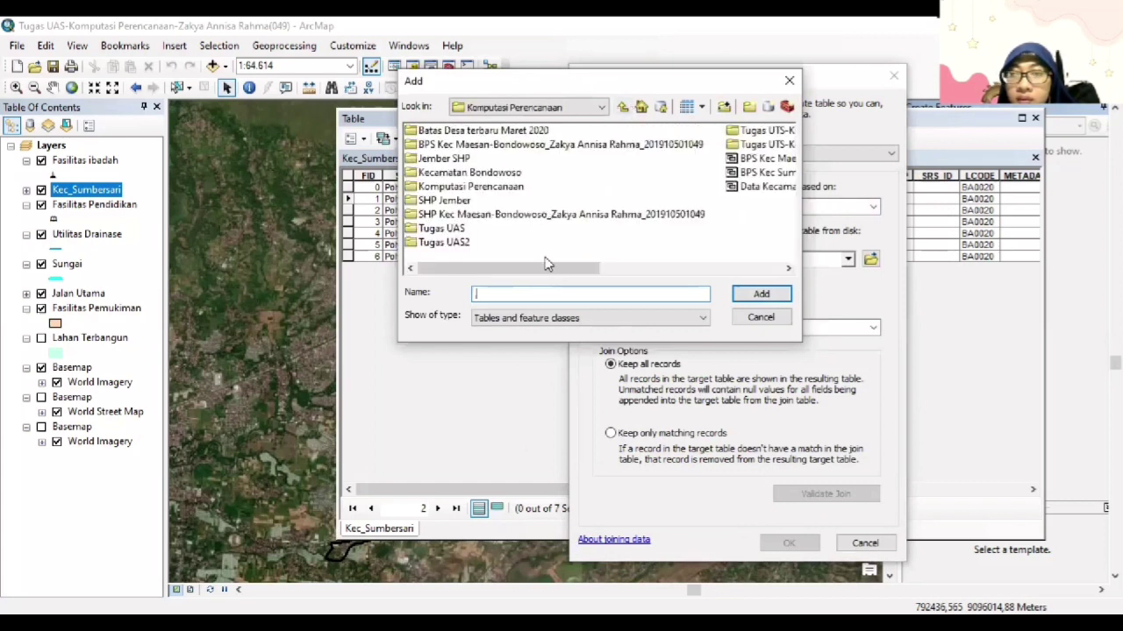
drag(556, 270, 666, 275)
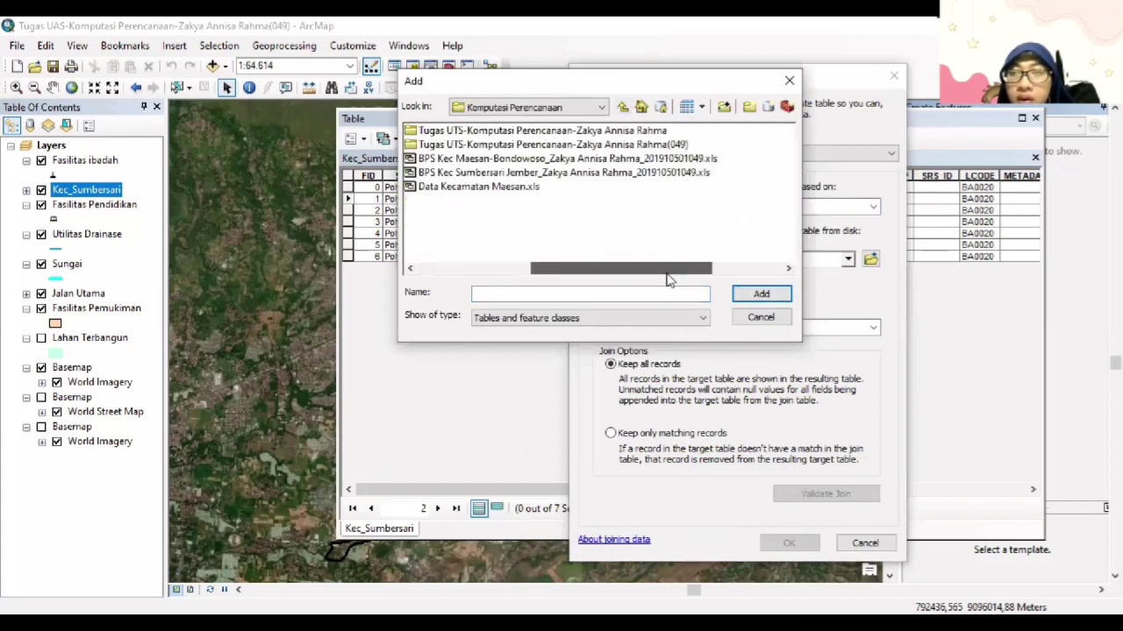
click(459, 175)
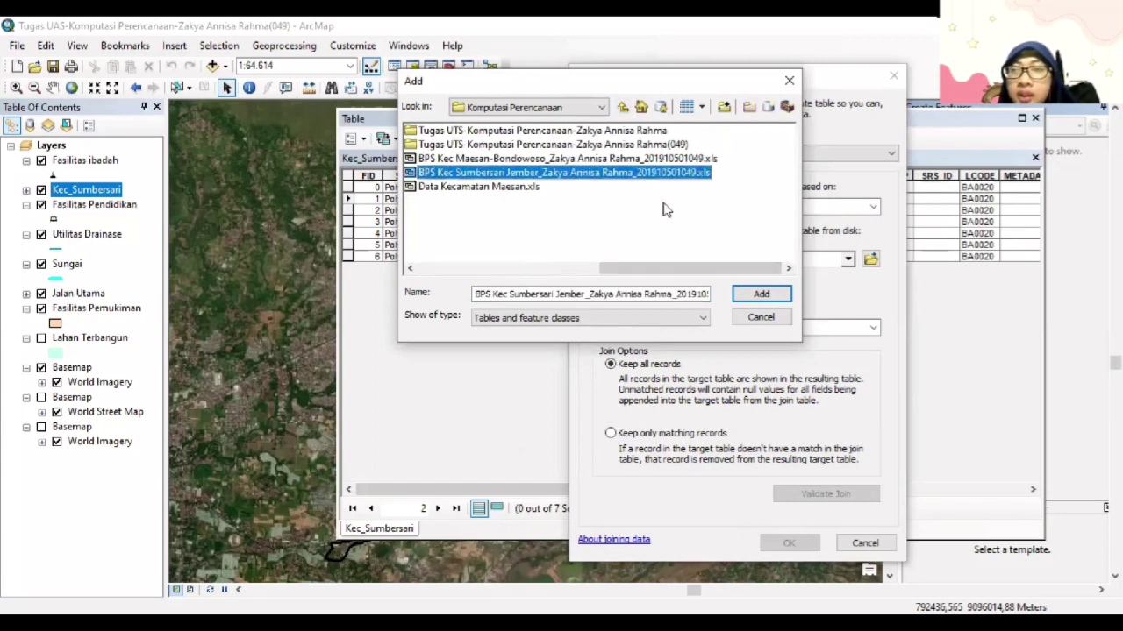
click(750, 296)
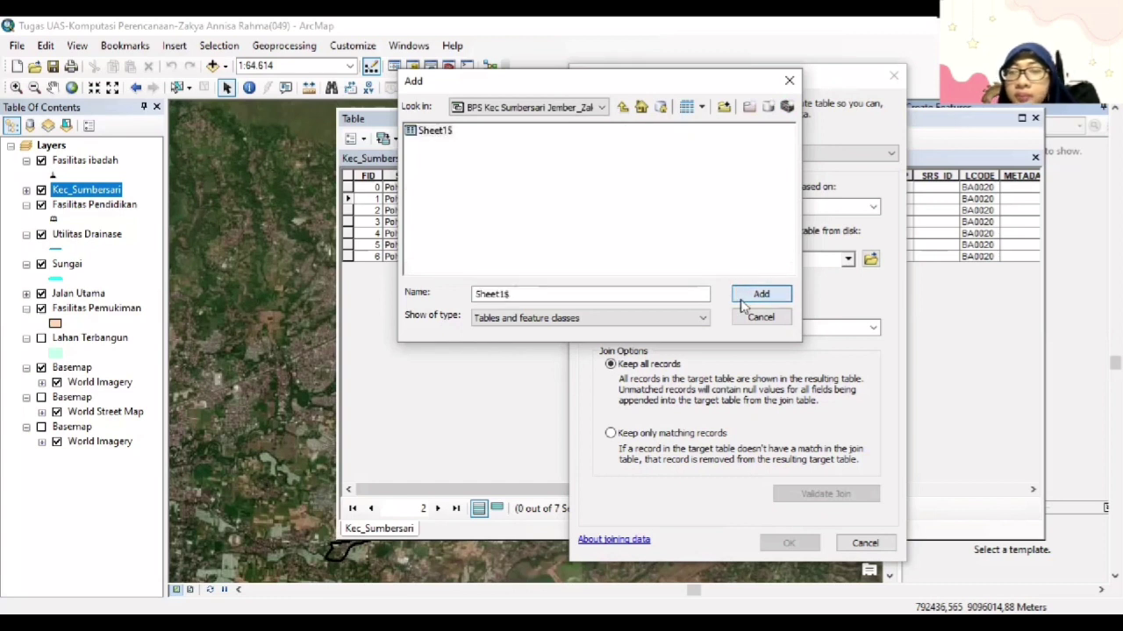
key(Return)
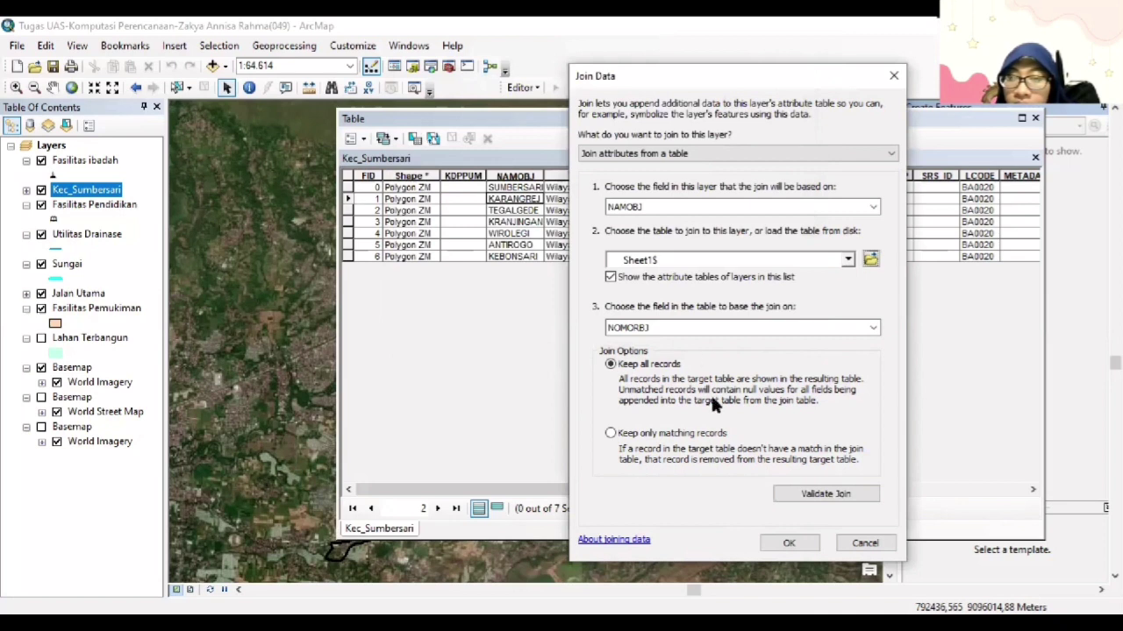
Validate the join of NAMOBJ to the NOMORBJ field and apply it with all records kept.
click(818, 497)
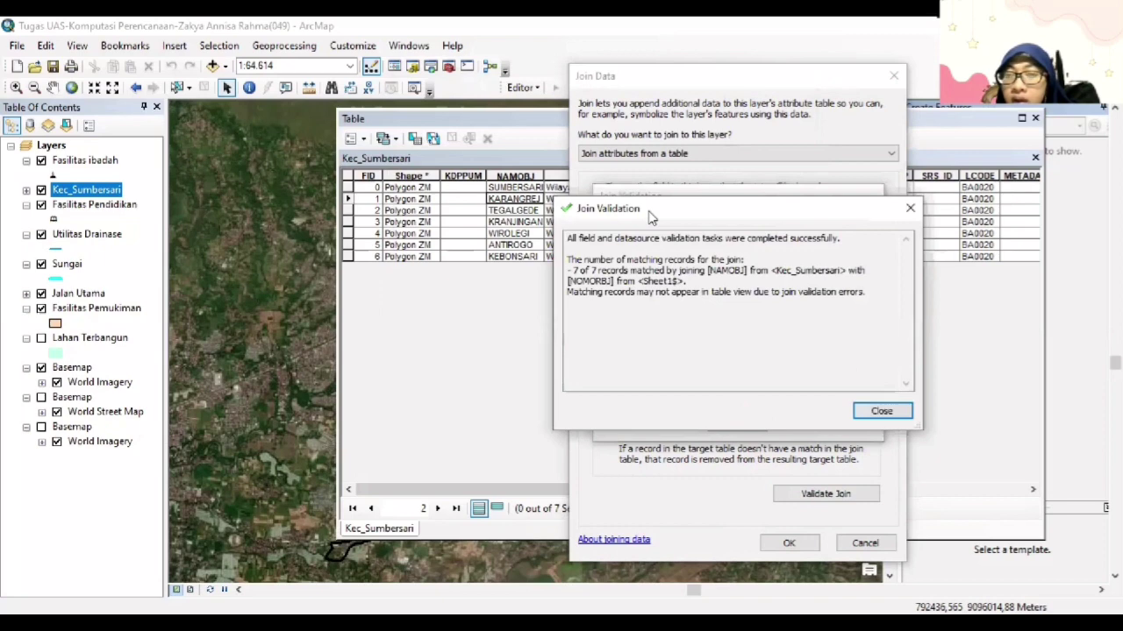
click(614, 383)
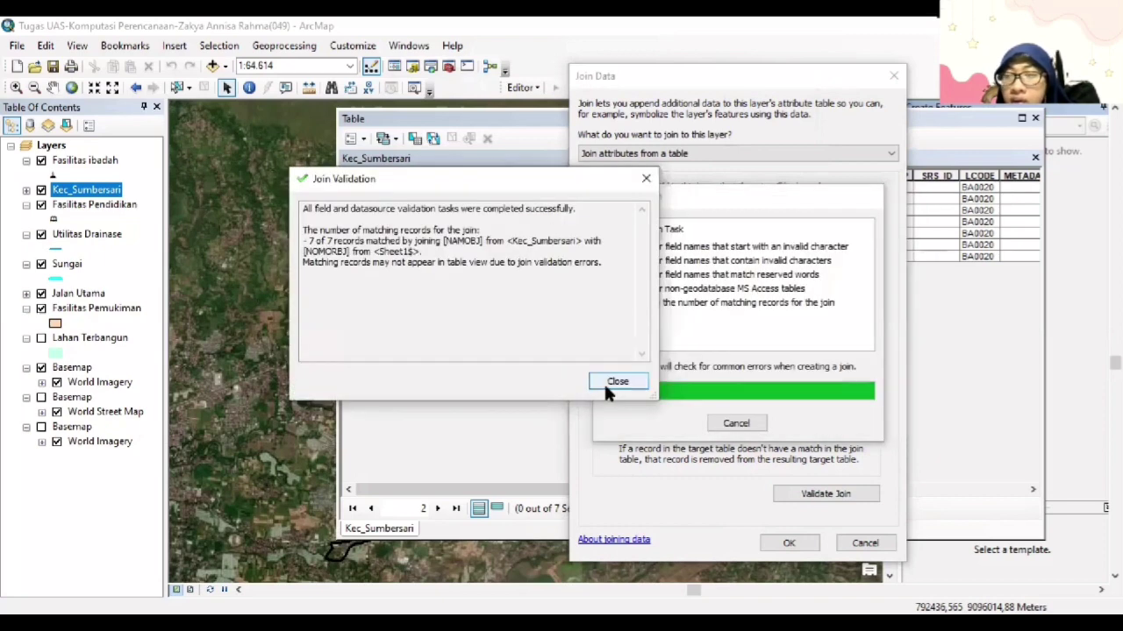
click(791, 544)
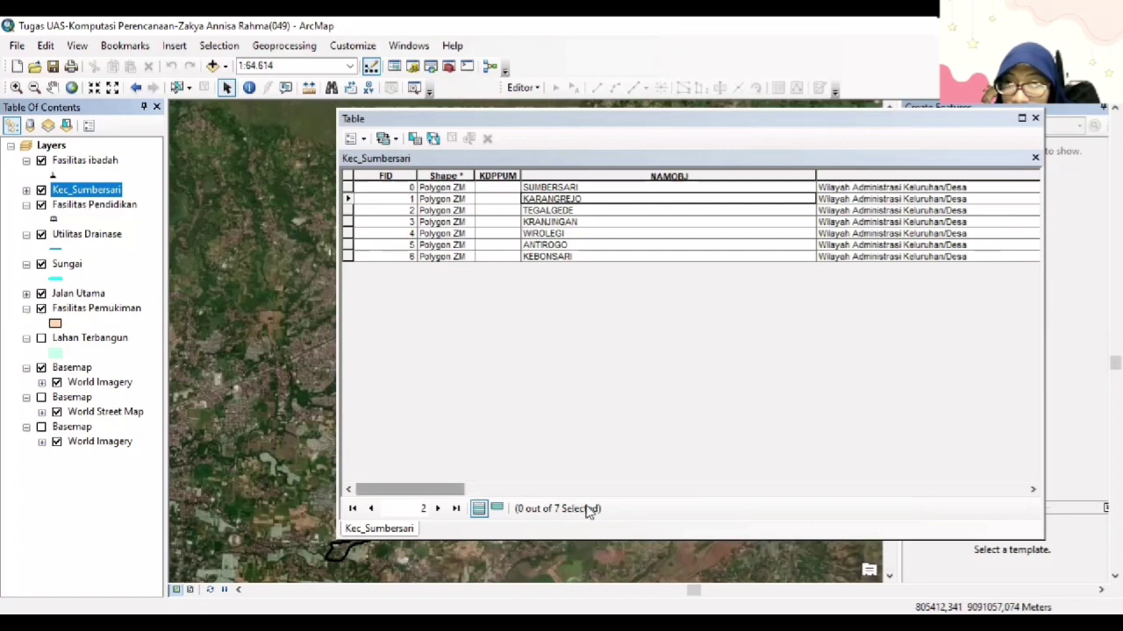
Examine the joined columns from NOMORBJ and LUAS through WANITA in the Kec_Sumbersari attribute table, and close the table.
scroll(606, 513, right, 3)
scroll(675, 521, right, 1)
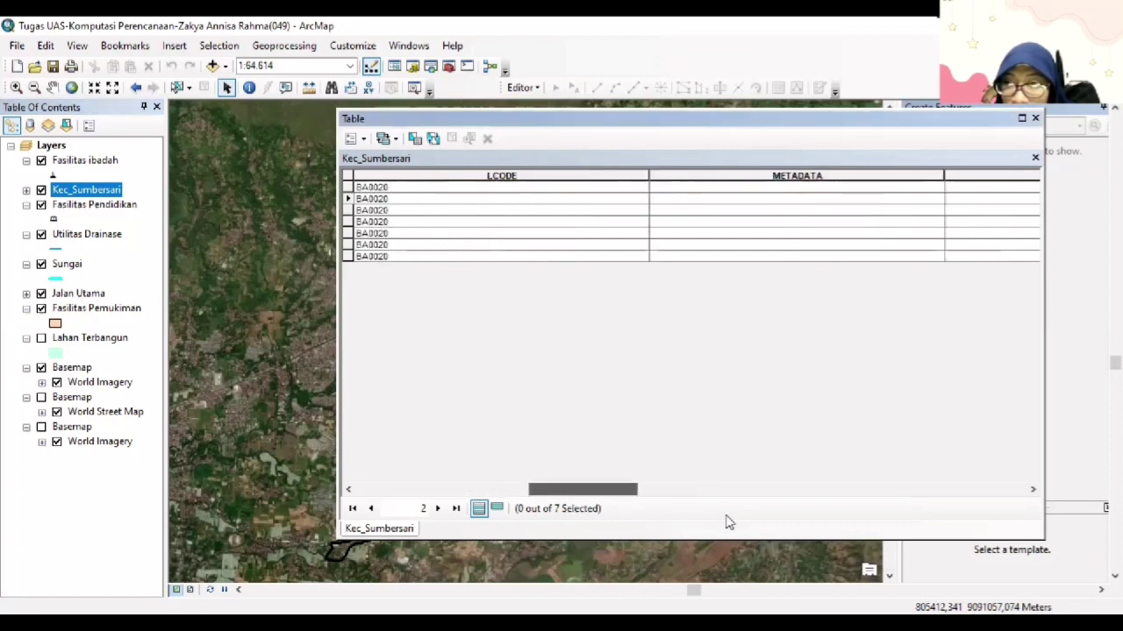
scroll(726, 523, right, 4)
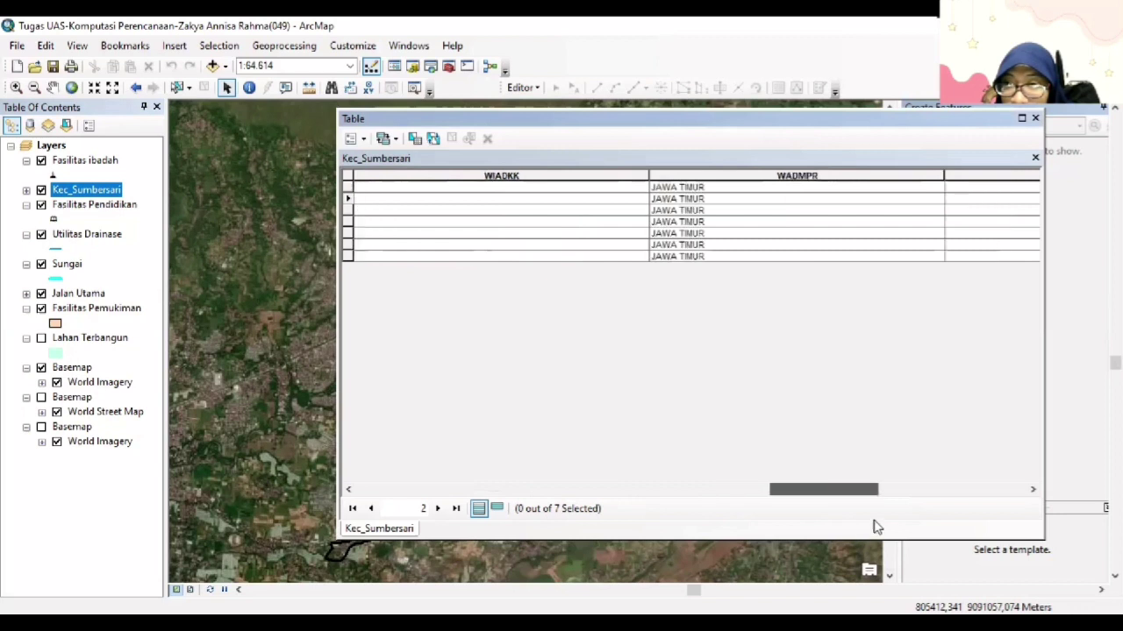
scroll(895, 527, right, 2)
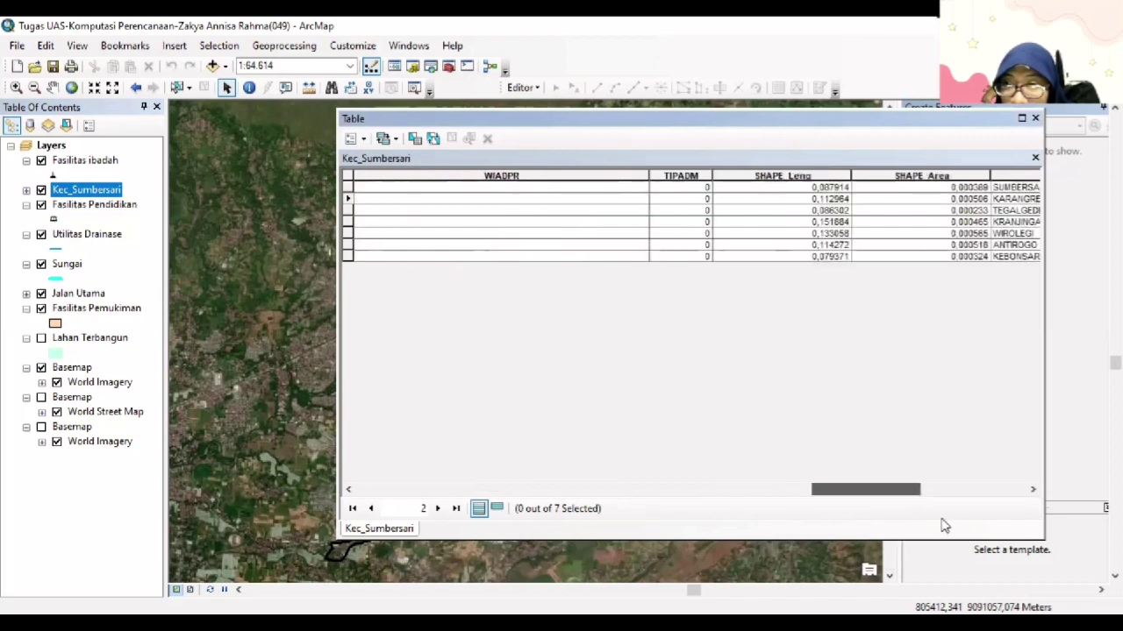
scroll(947, 524, right, 2)
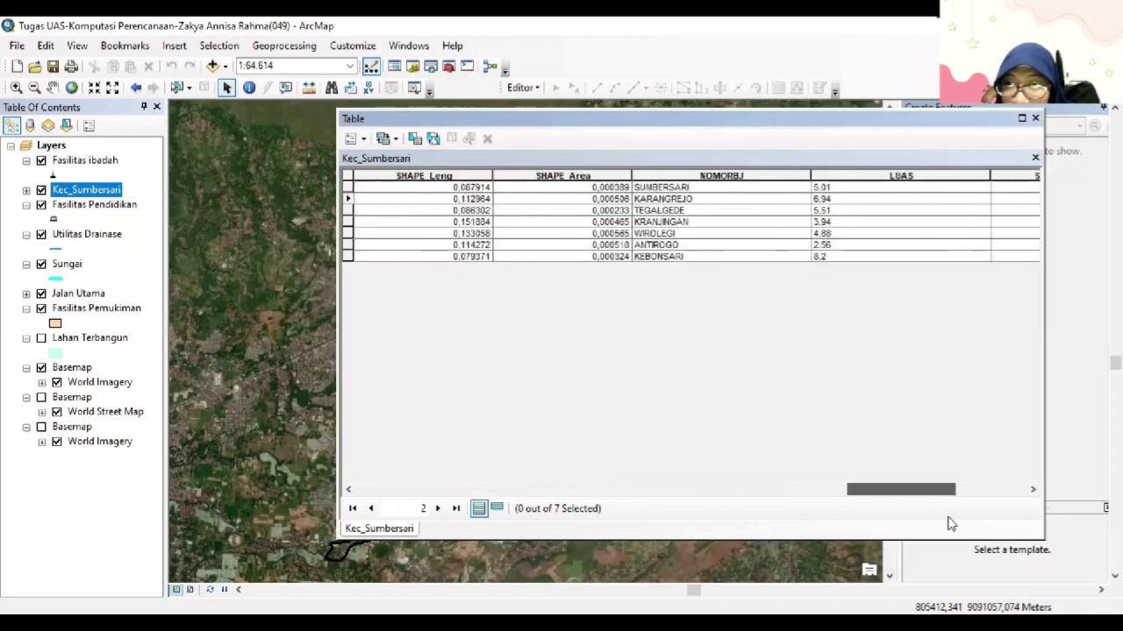
scroll(952, 524, right, 1)
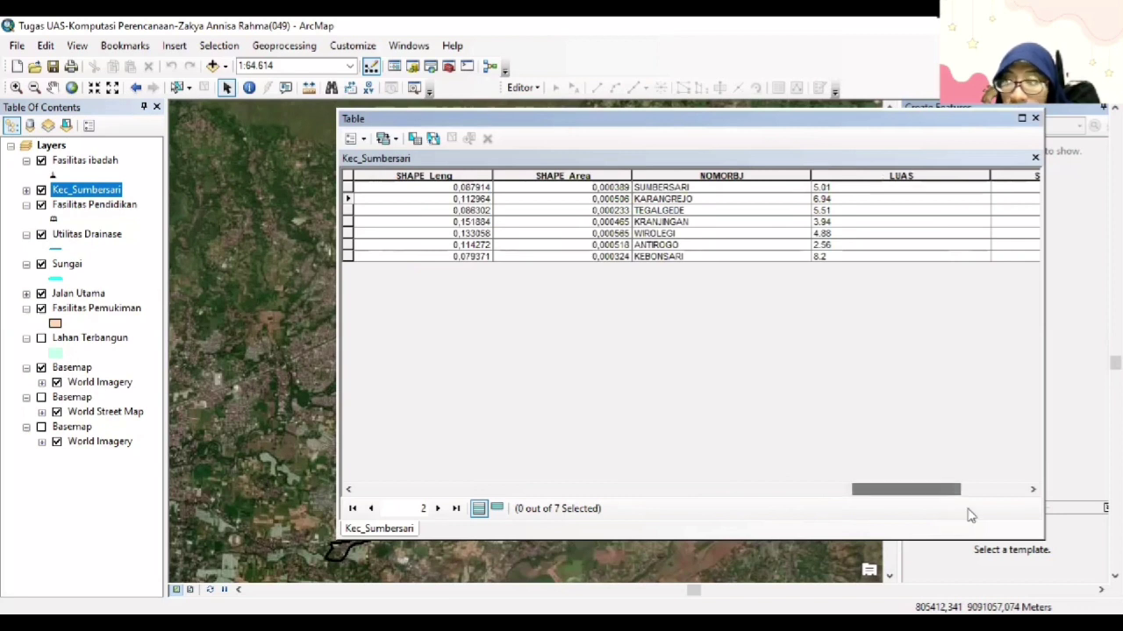
click(1033, 491)
click(1031, 491)
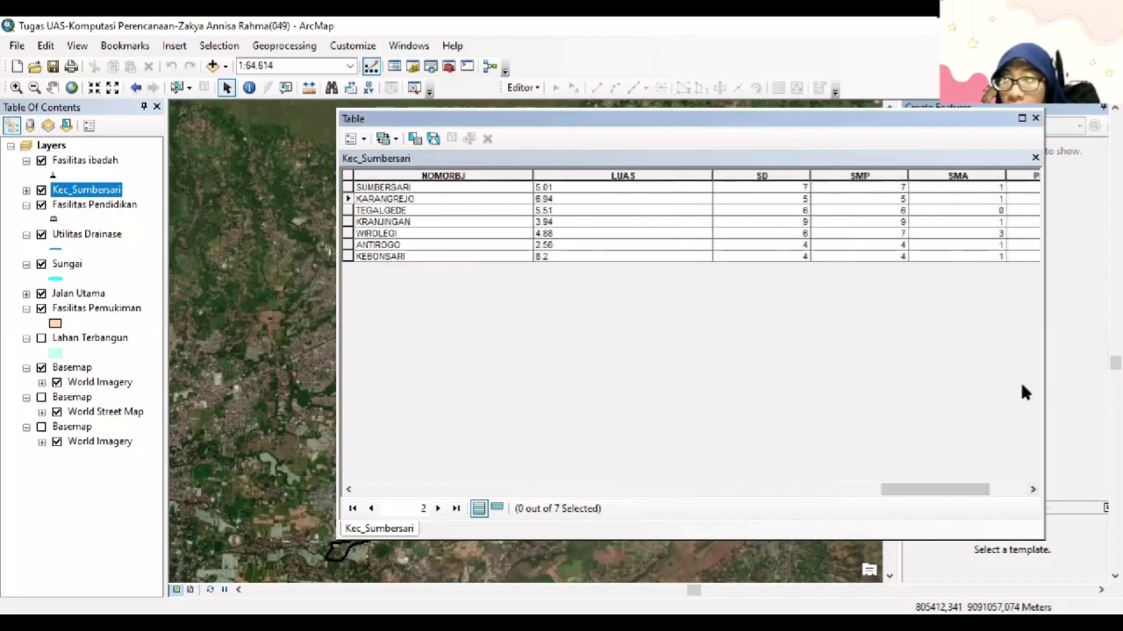
click(1033, 491)
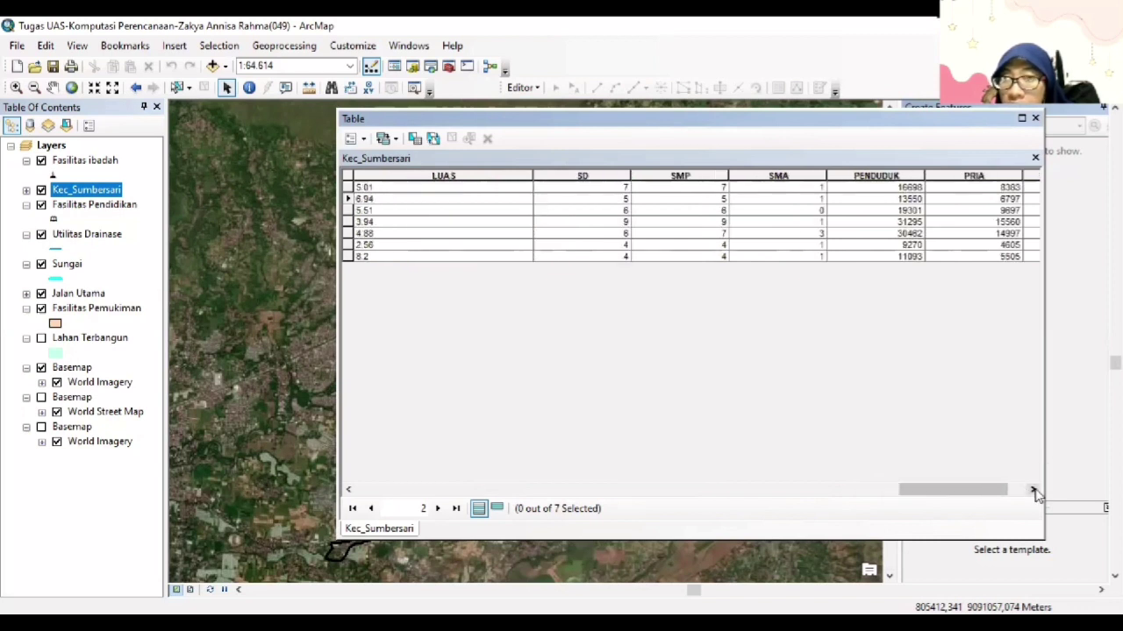
click(1033, 492)
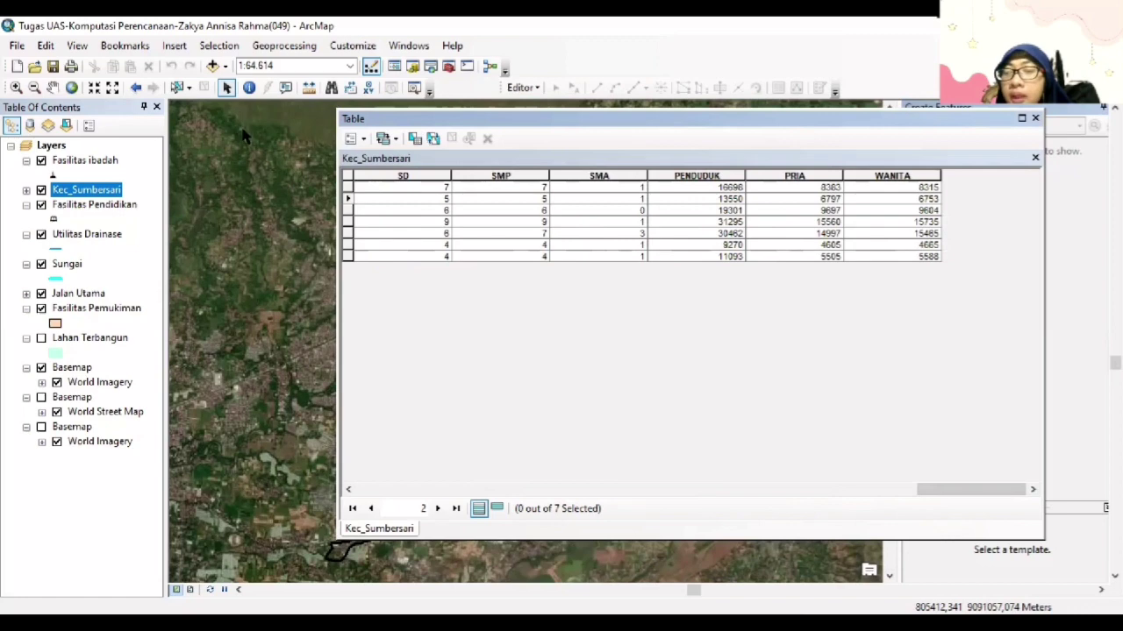
click(1034, 117)
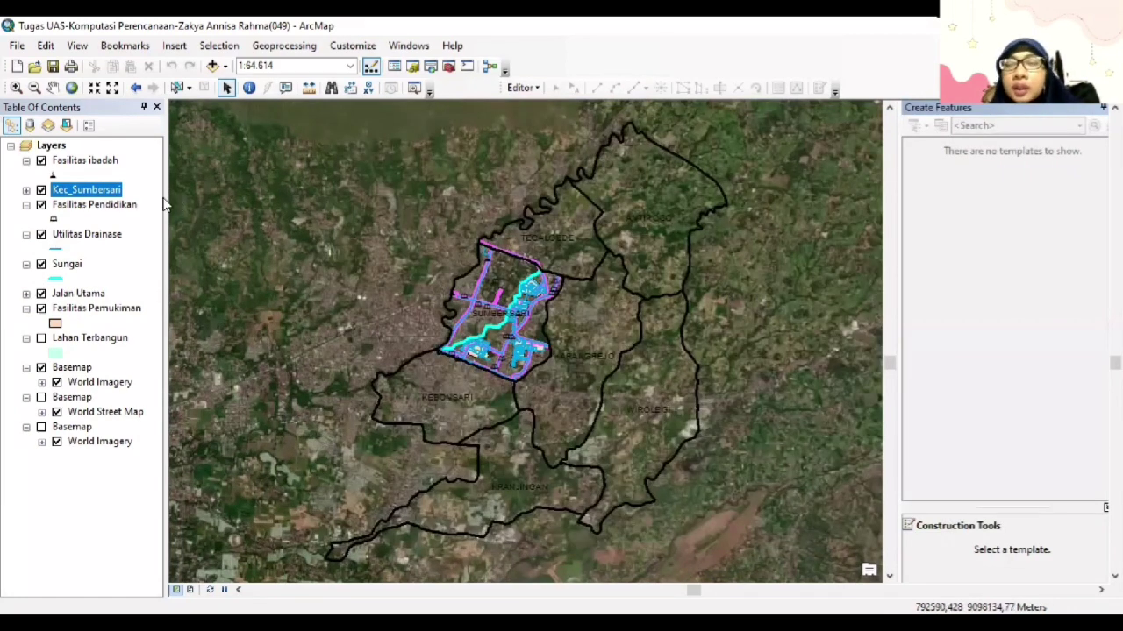
Export all Kec_Sumbersari features to a shapefile named Attribute Data Sumbersari in the Komputasi Perencanaan folder and add it to the map.
right_click(77, 193)
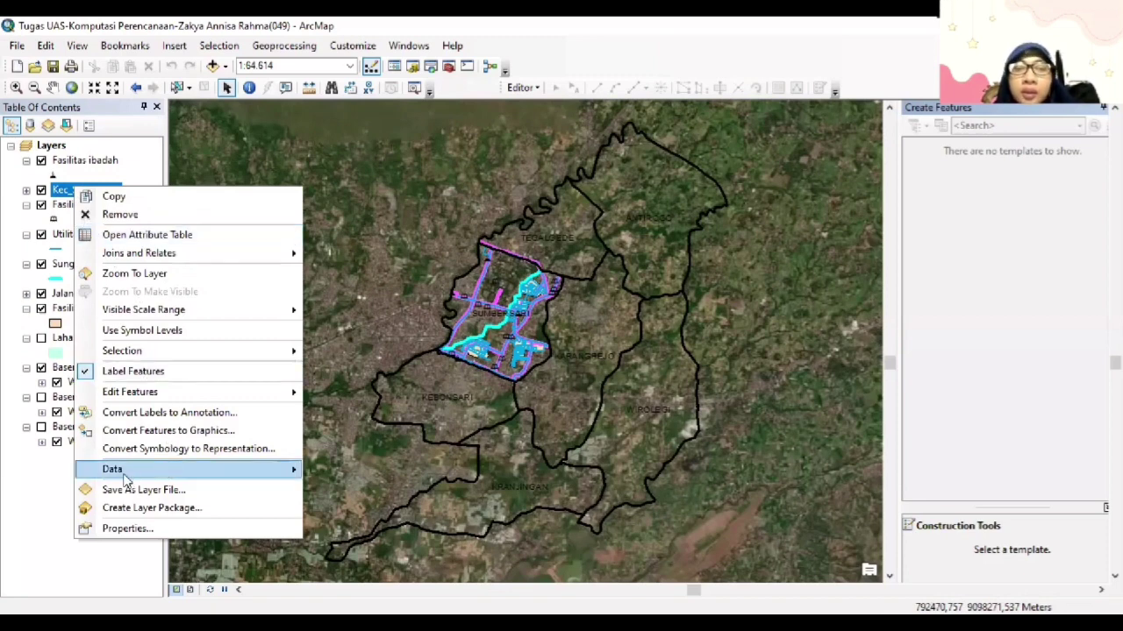
mouse_move(211, 471)
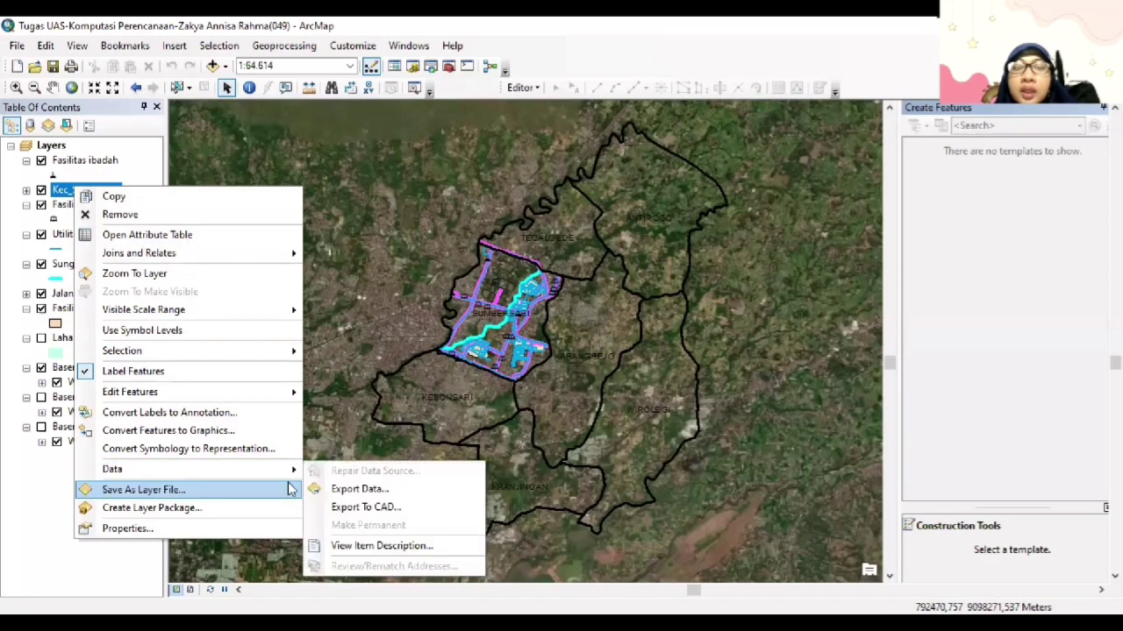
click(352, 493)
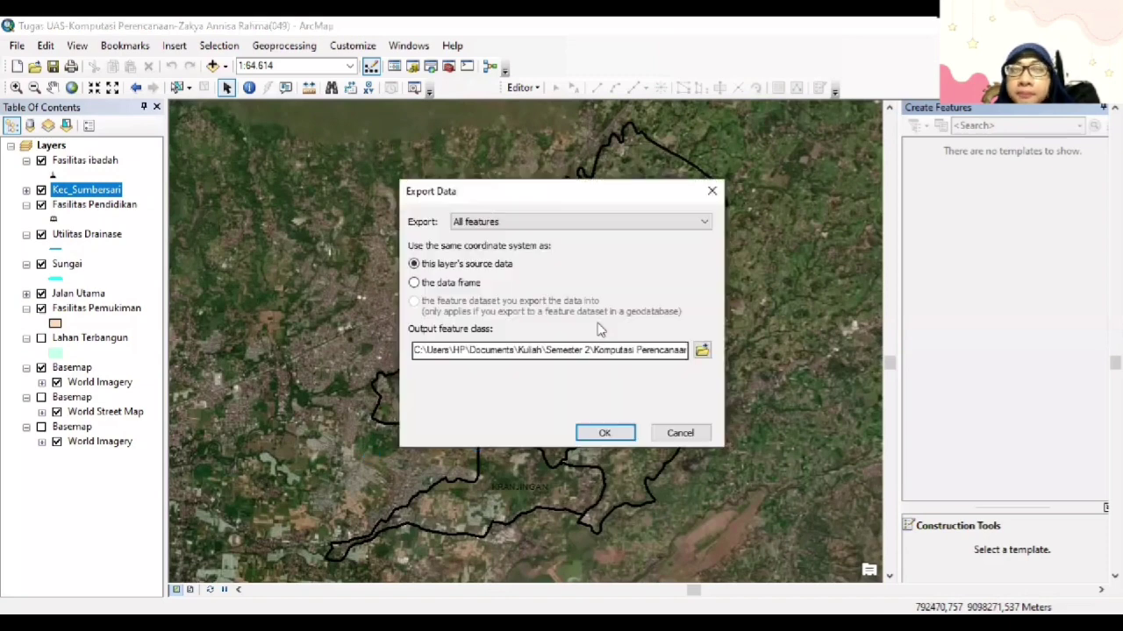
click(664, 351)
click(524, 351)
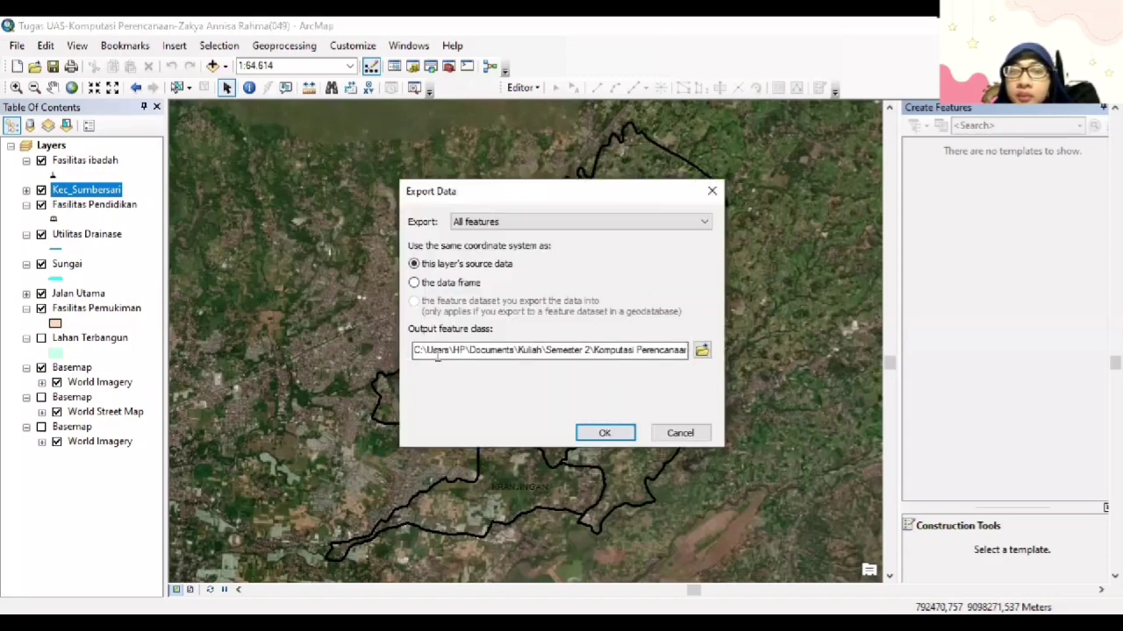
click(702, 351)
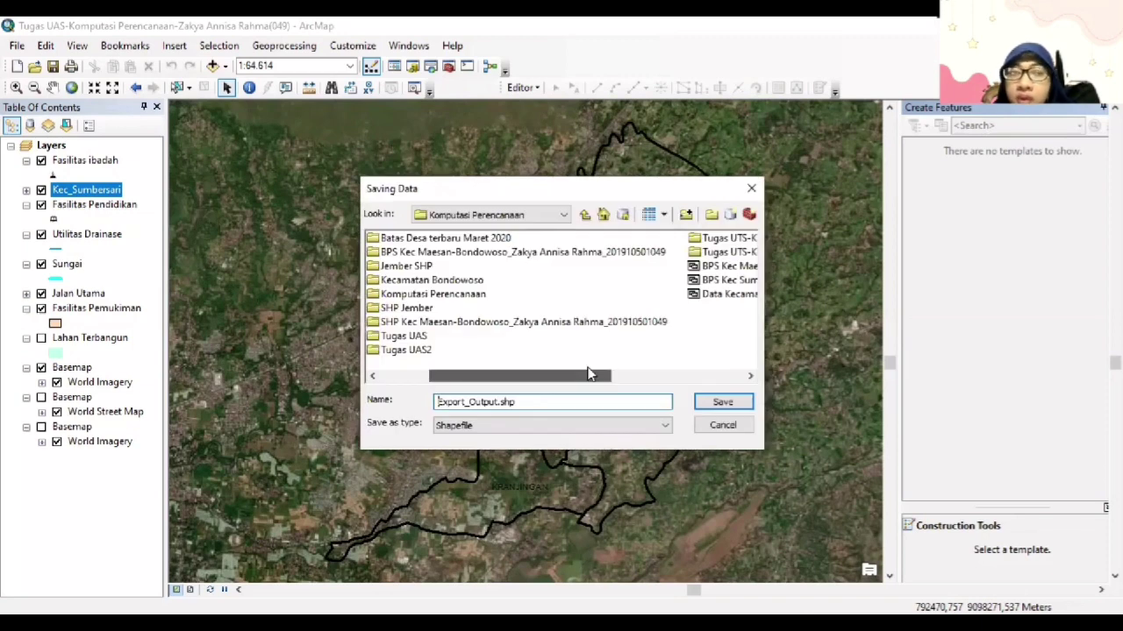
drag(498, 402, 428, 403)
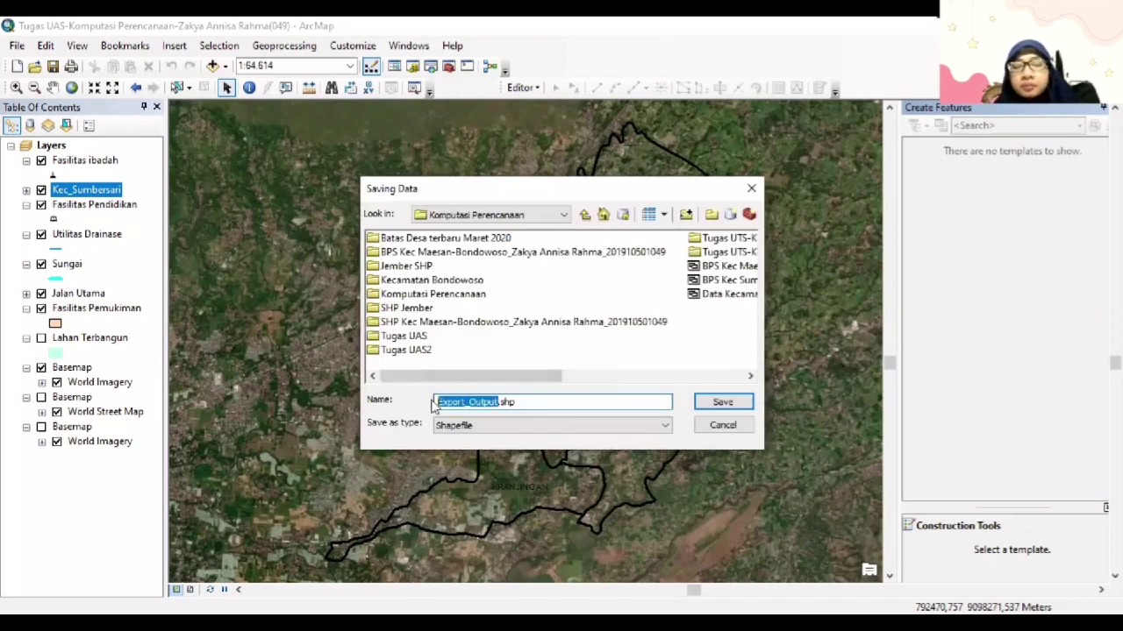
text(Attribute Data Sumbersari)
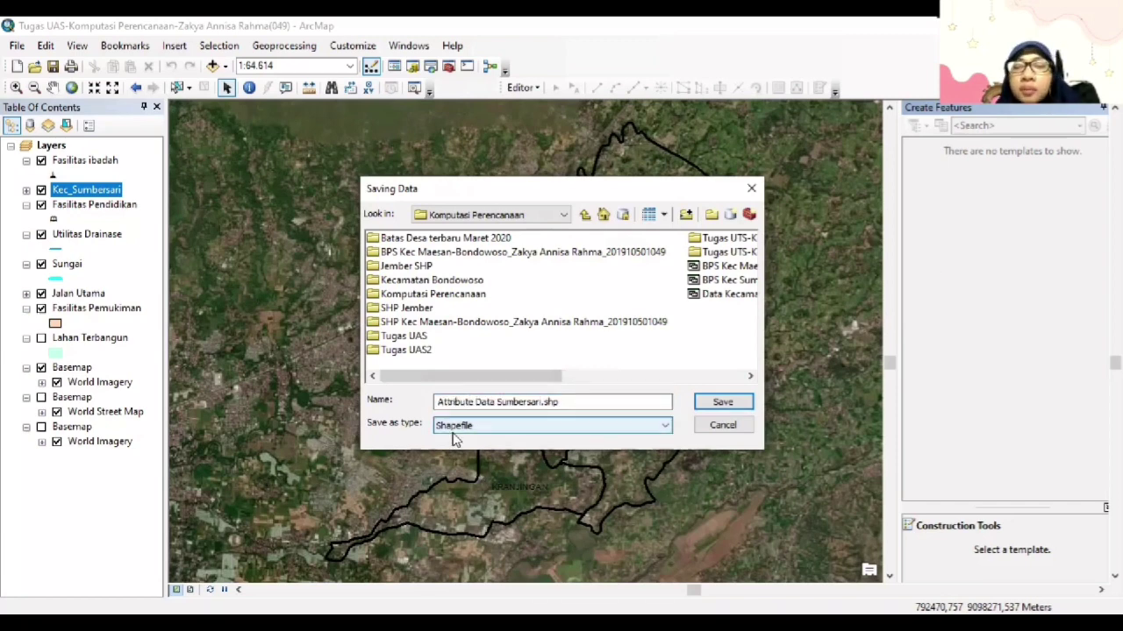
click(704, 406)
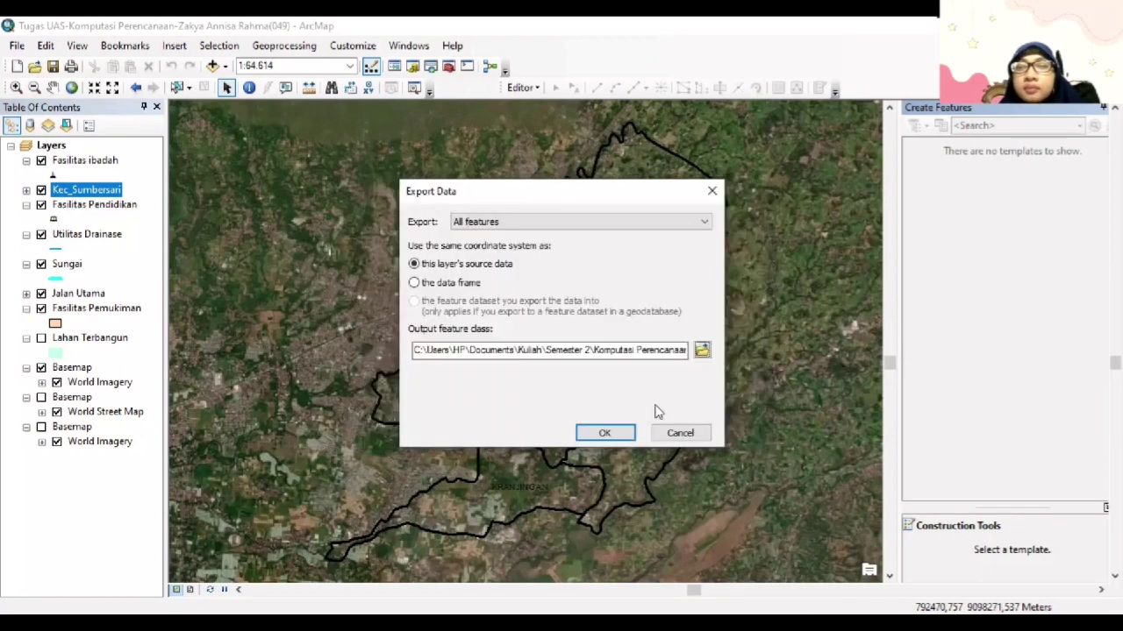
click(621, 434)
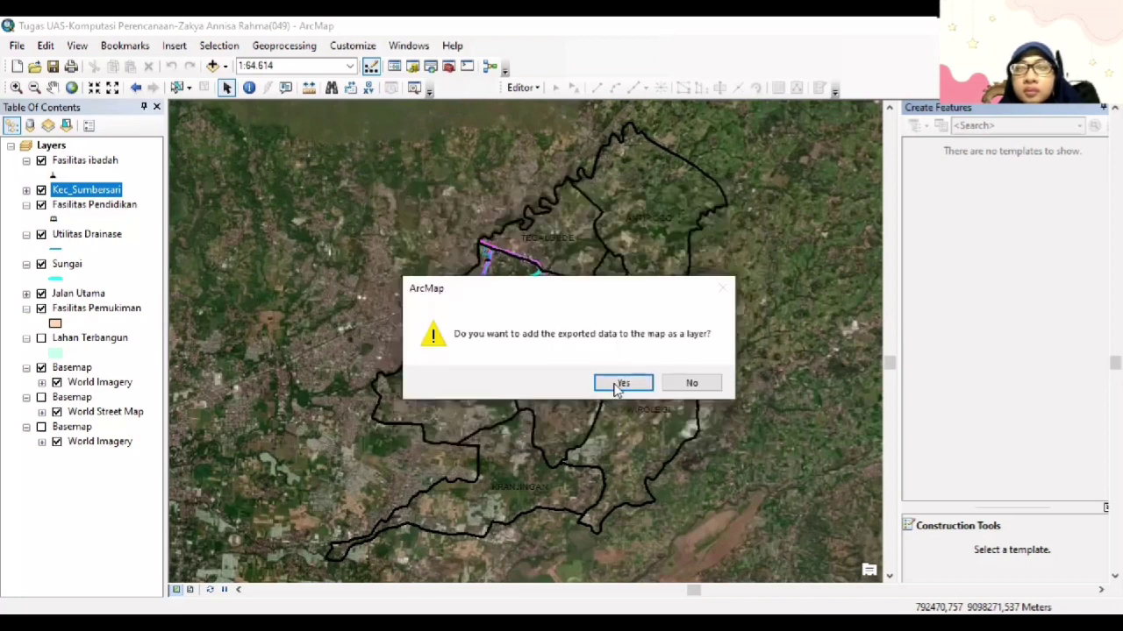
click(614, 383)
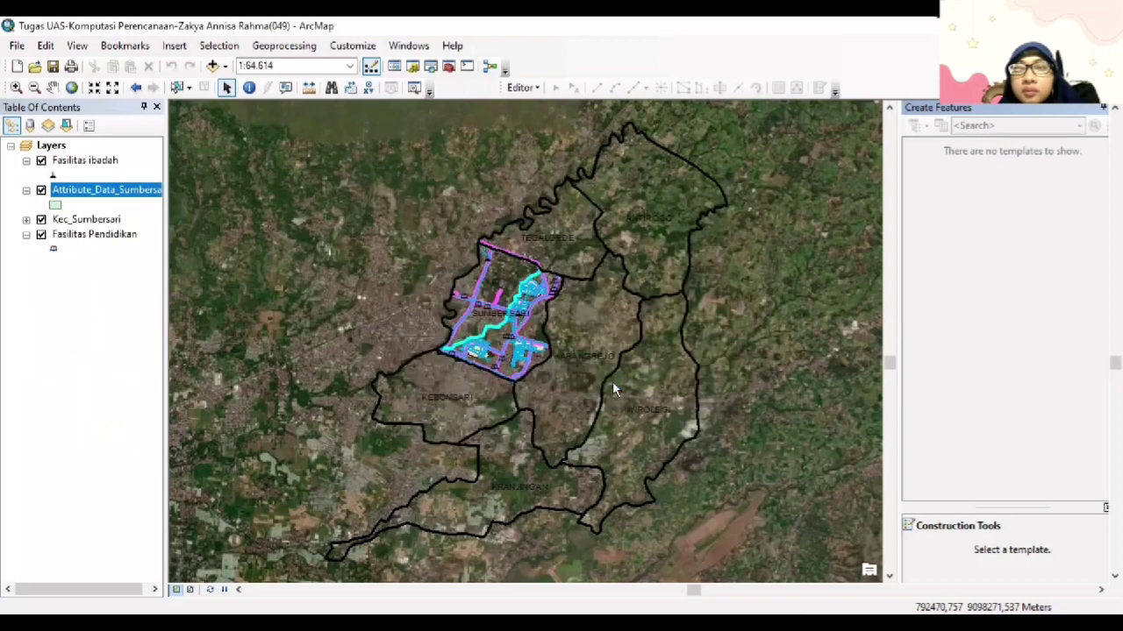
Open the Attribute_Data_Sumbersari attribute table, check its NOMORBJ to WANITA columns, and close the table.
right_click(76, 193)
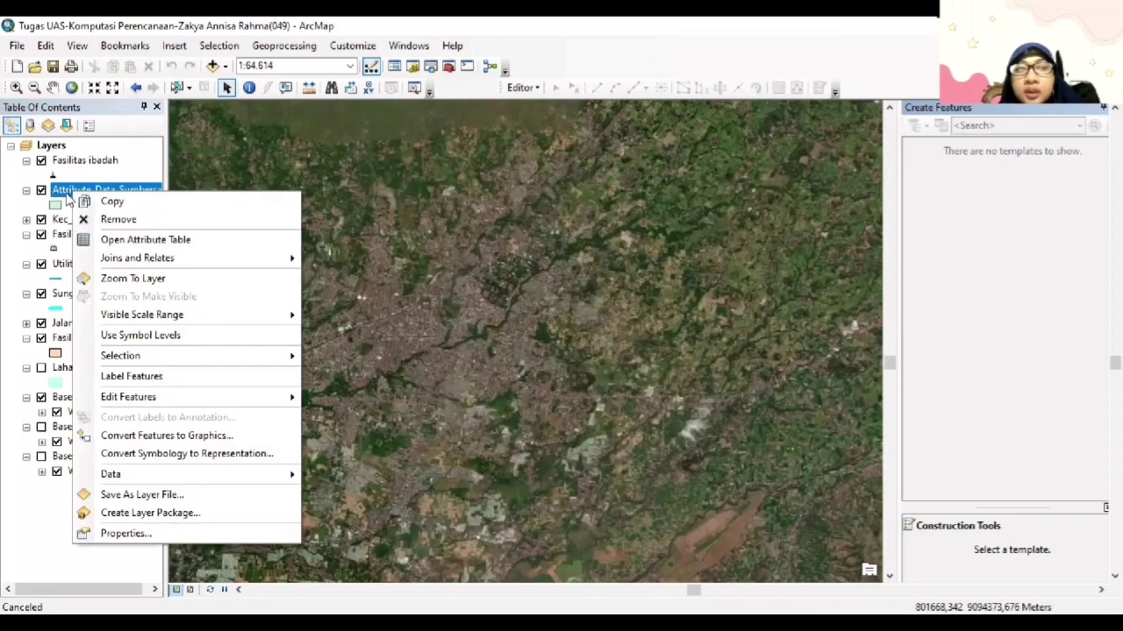
click(105, 242)
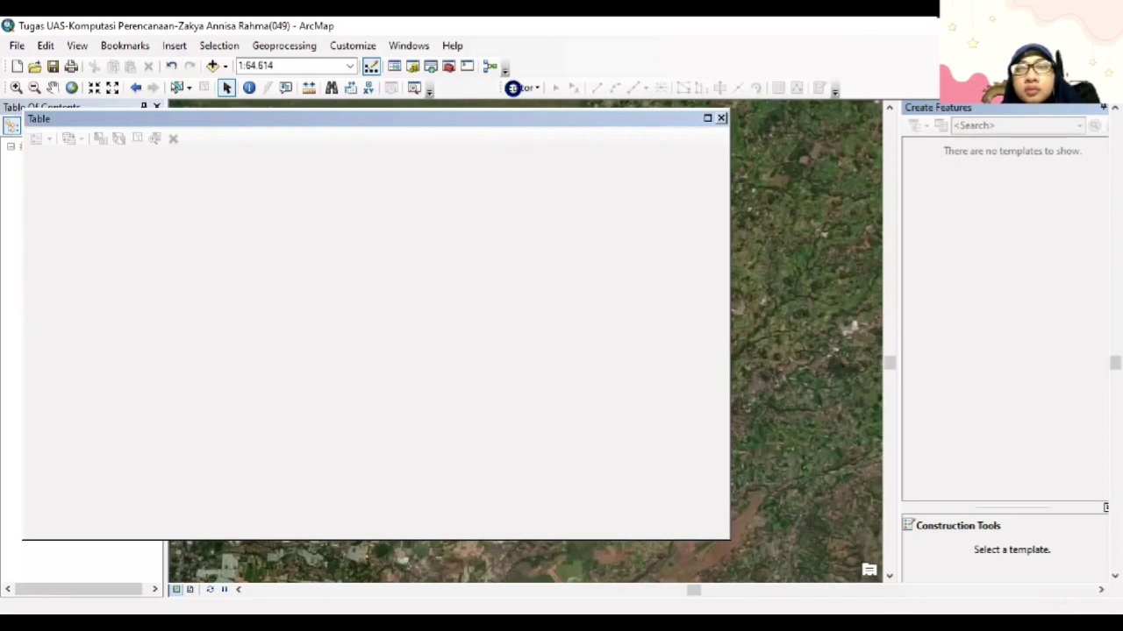
drag(274, 491, 668, 472)
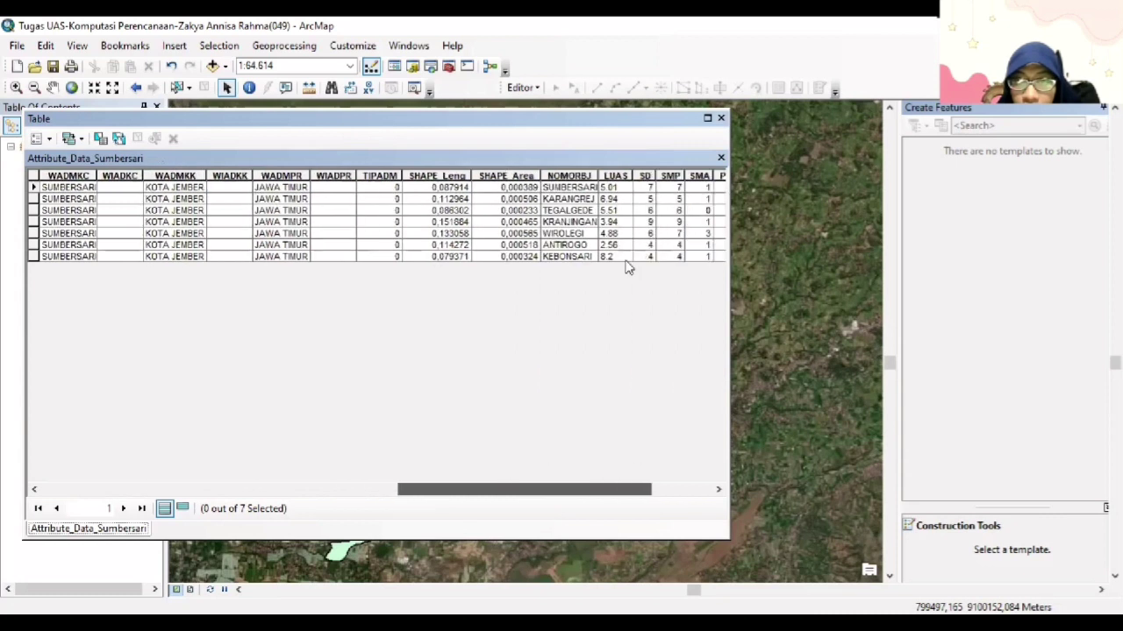
click(718, 489)
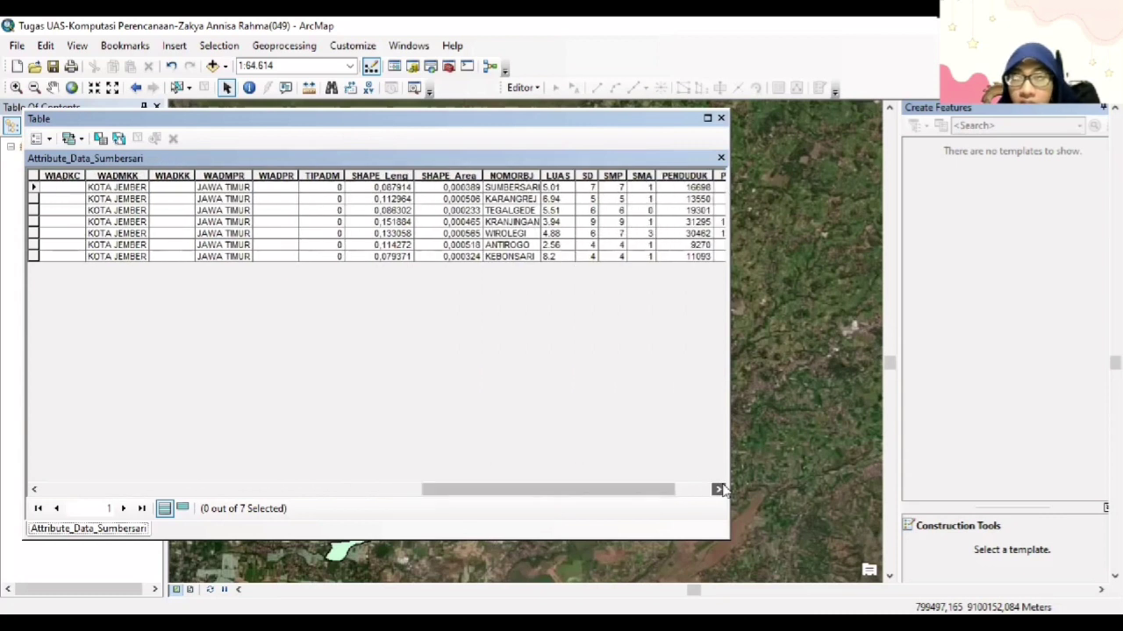
click(718, 490)
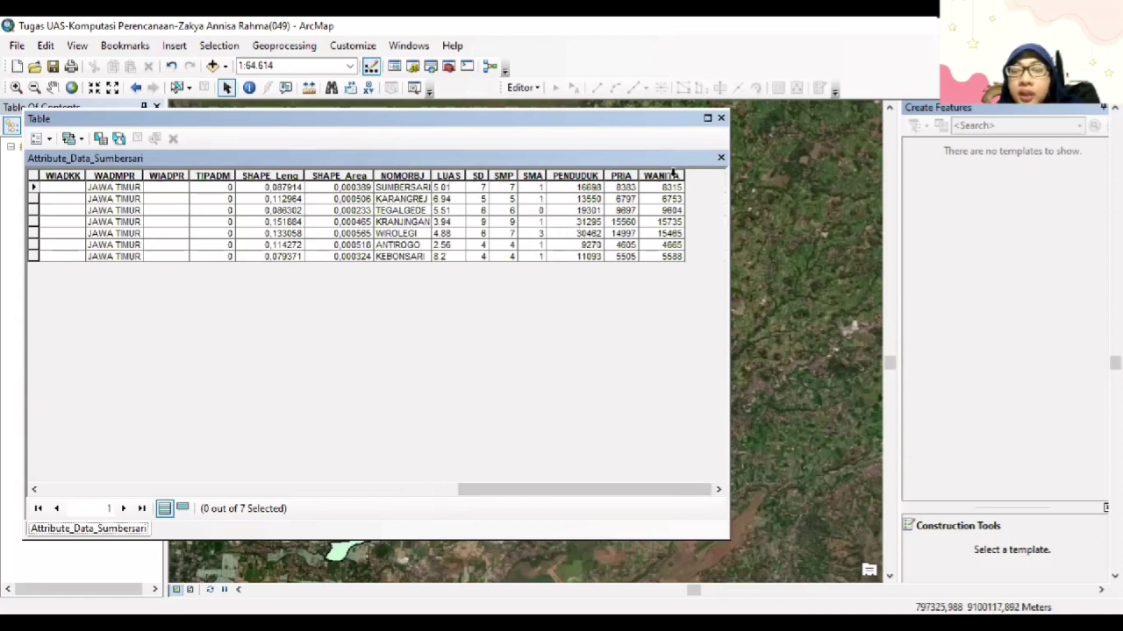
click(715, 117)
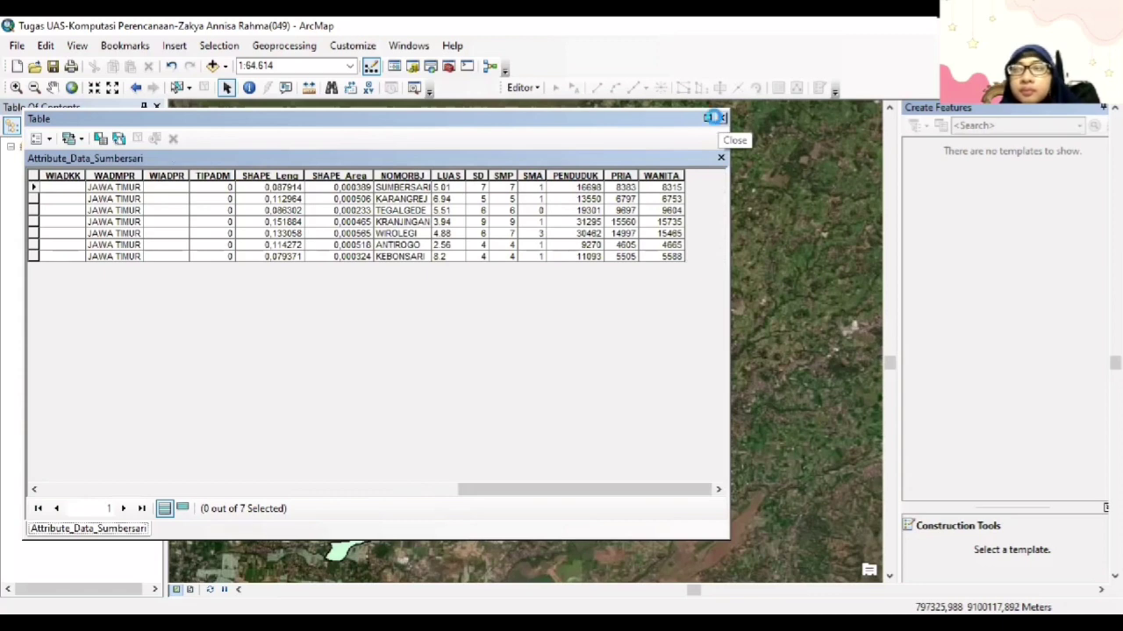
Close the attribute table and choose Microsoft Print to PDF as the printer in the layout's Page and Print Setup.
click(714, 117)
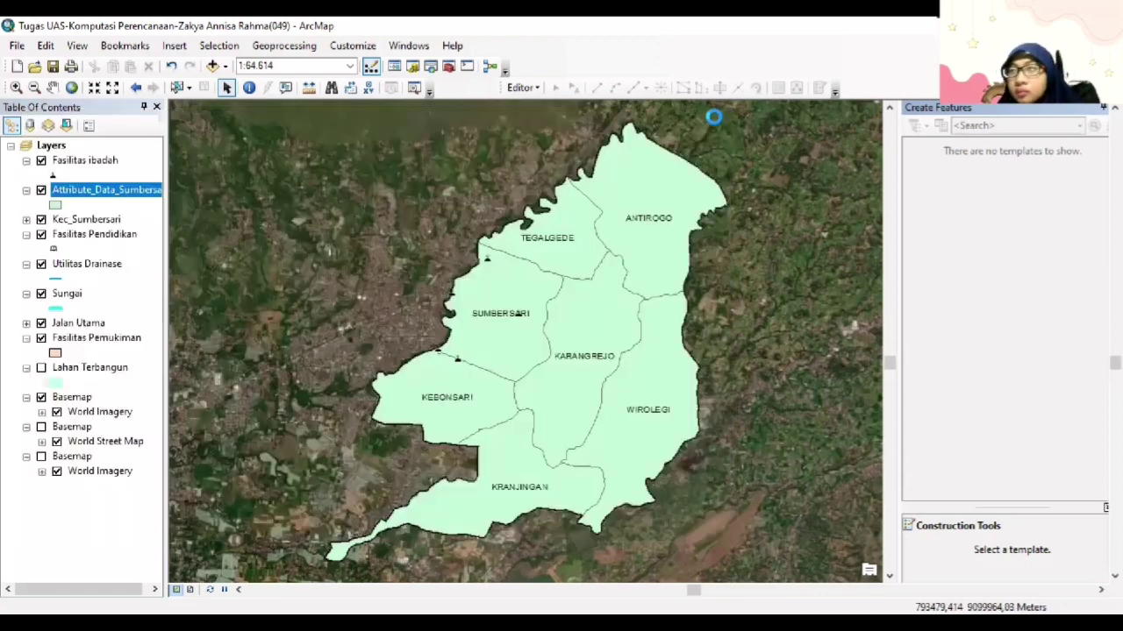
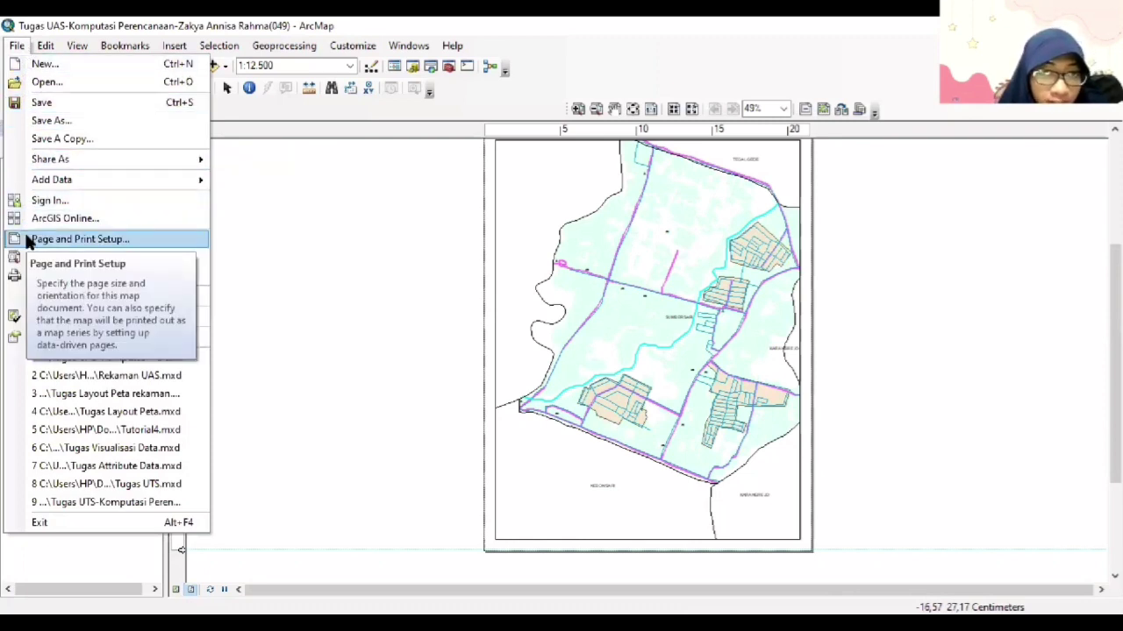
click(142, 246)
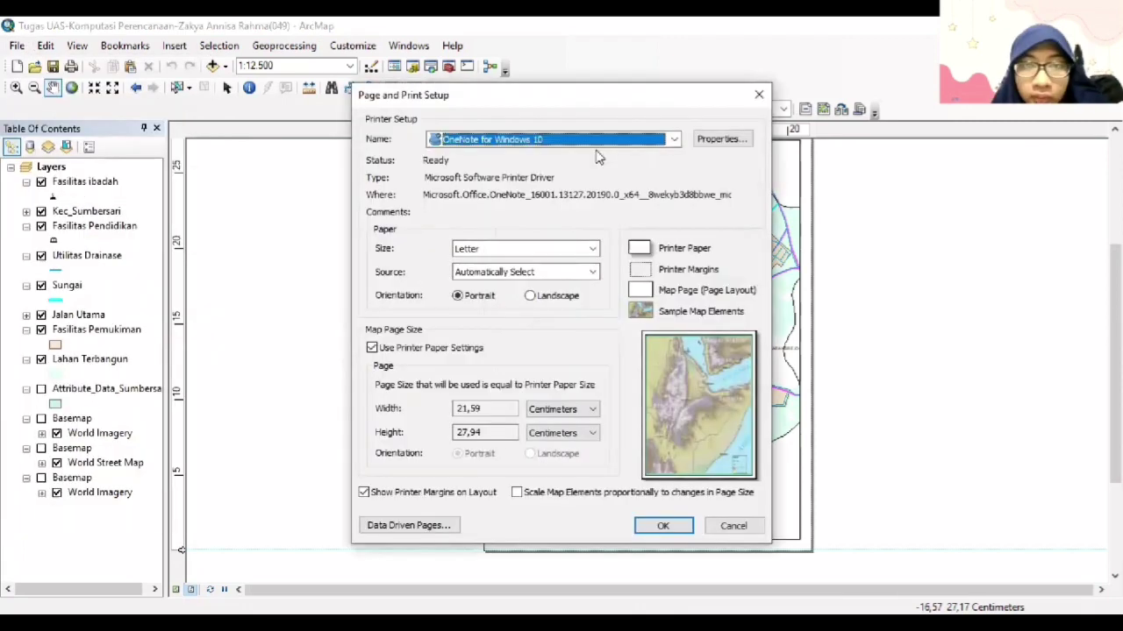
click(674, 140)
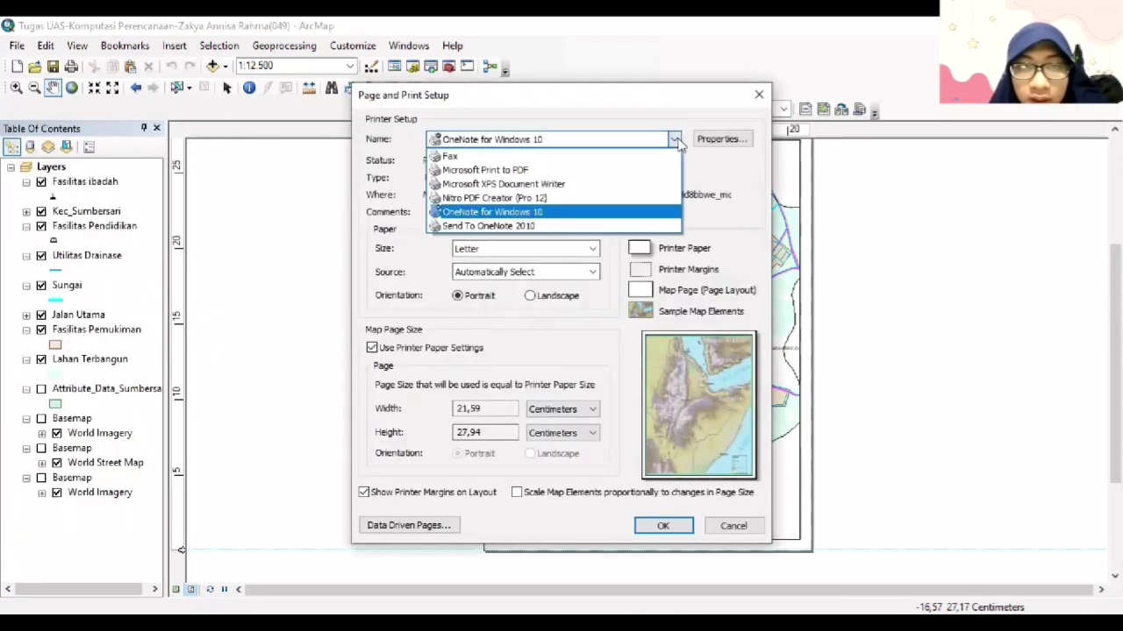
click(547, 171)
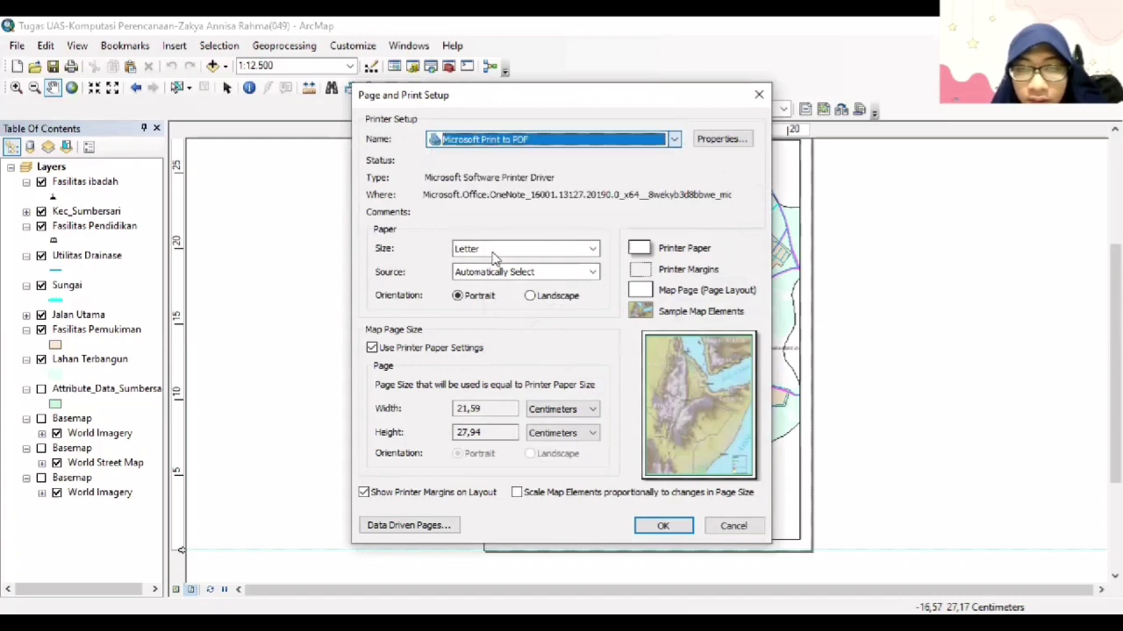
Set the layout's paper size to A3 in landscape orientation and apply the page setup.
click(572, 251)
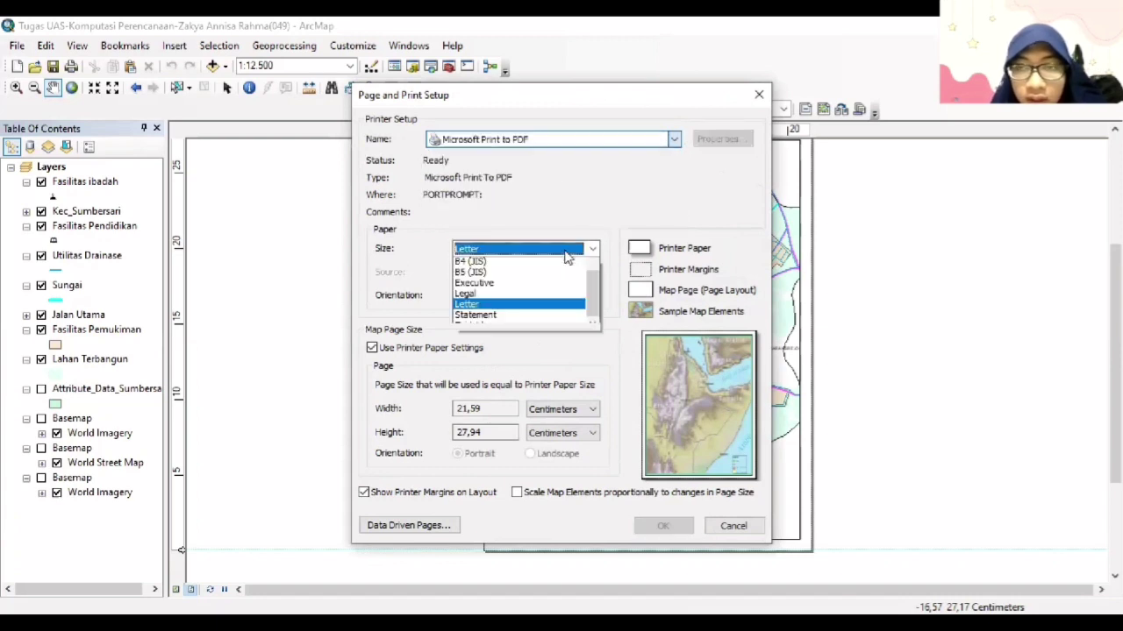
click(591, 250)
click(592, 250)
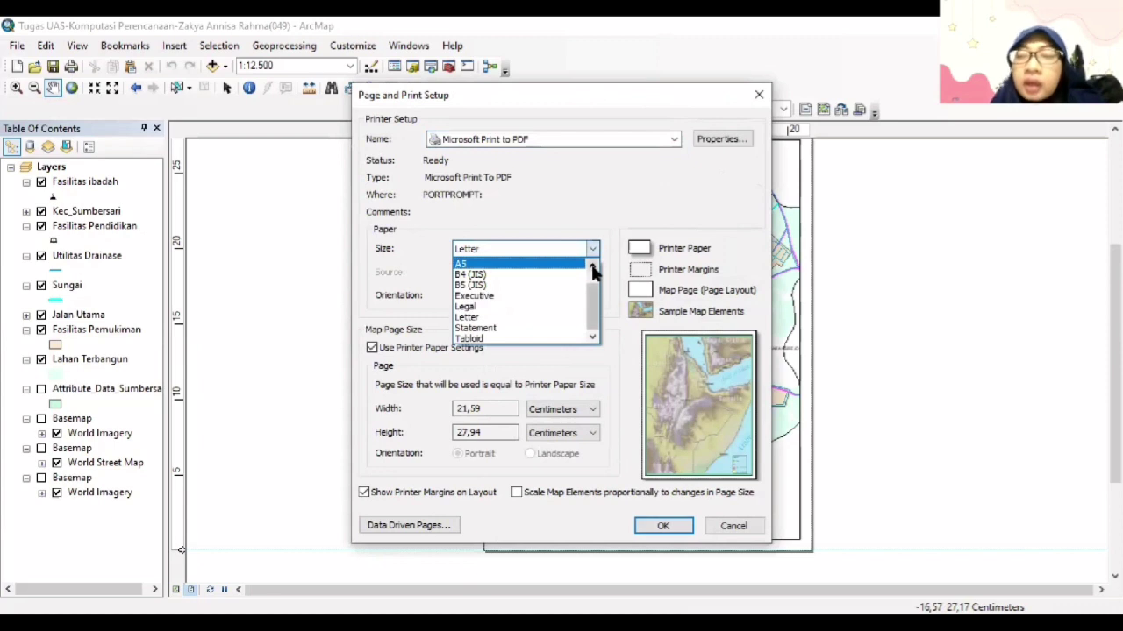
click(592, 268)
click(592, 268)
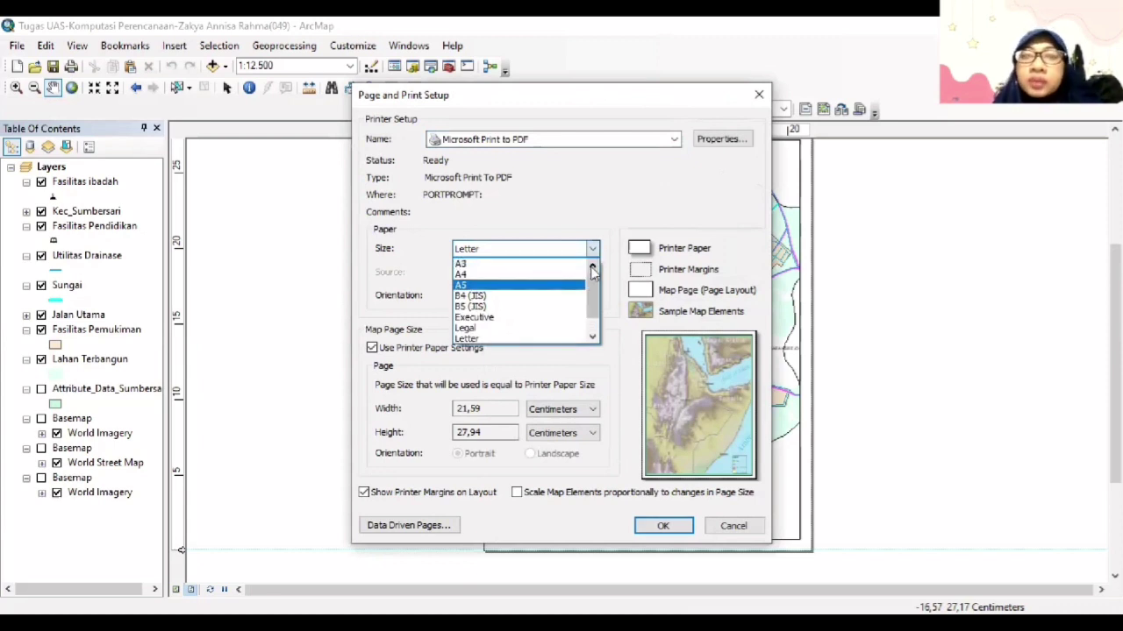
click(536, 265)
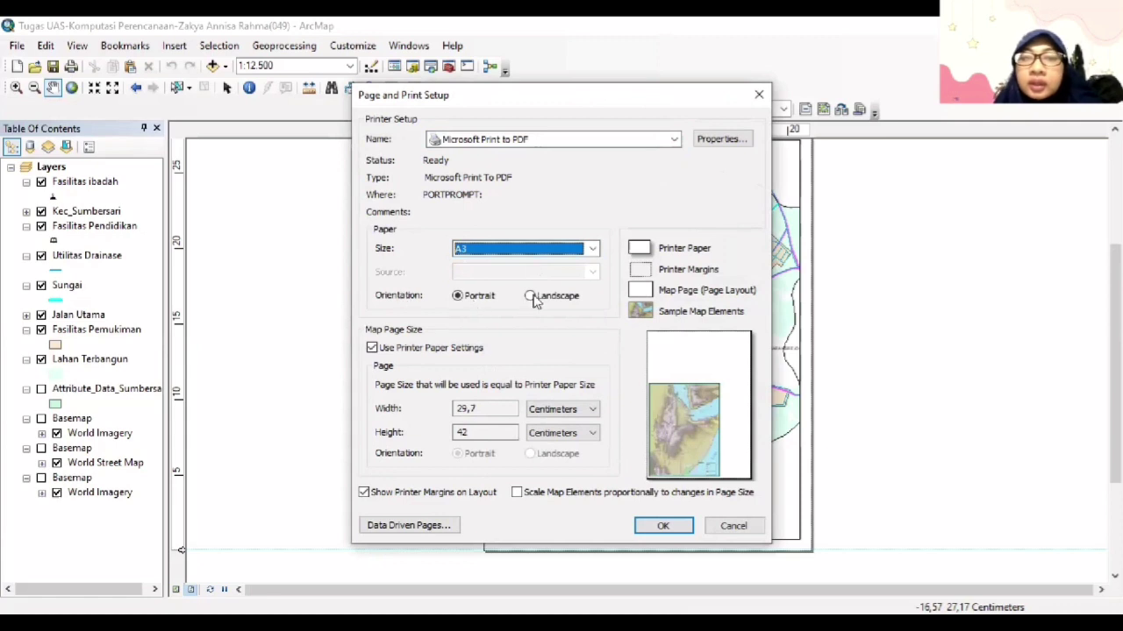
click(531, 296)
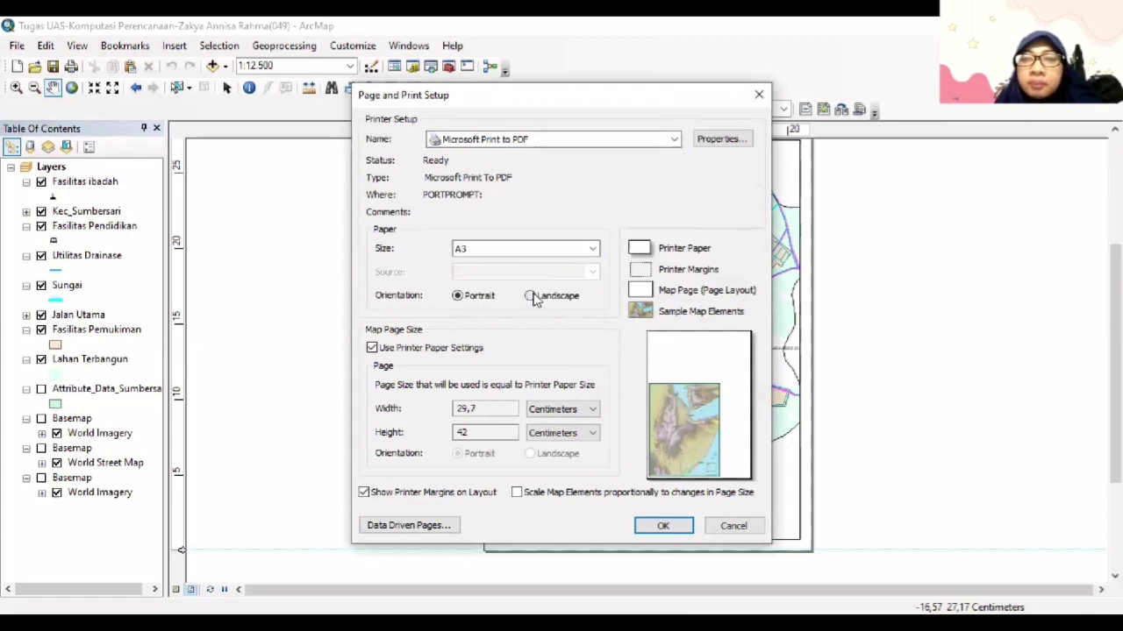
click(657, 525)
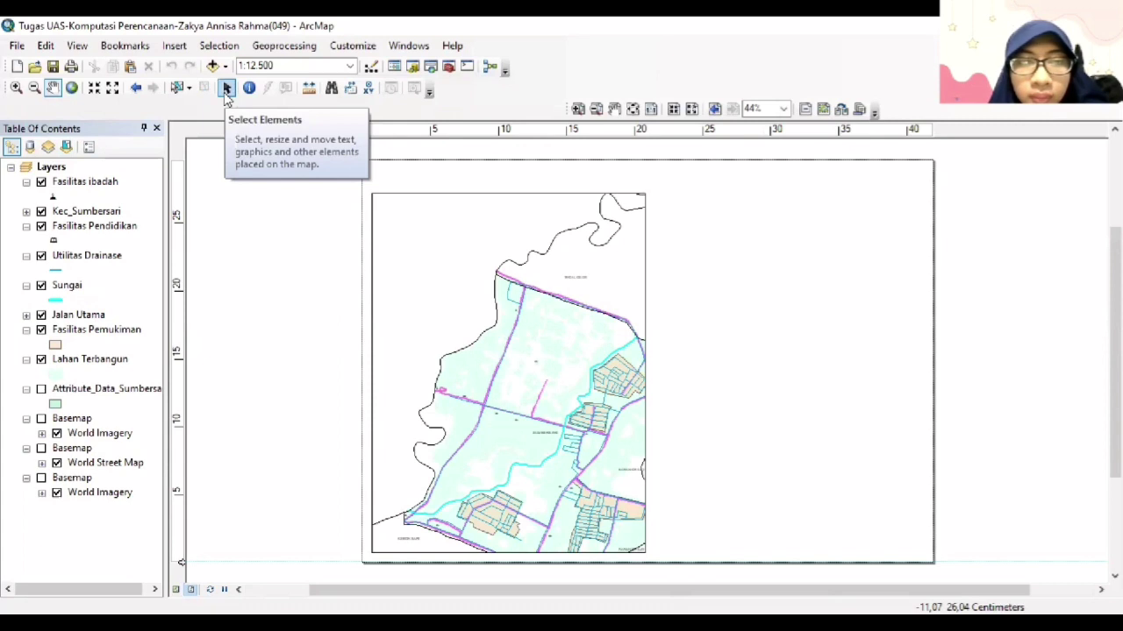
Move the data frame up on the A3 page and enlarge it to about 29 cm wide and 28 cm tall.
click(226, 89)
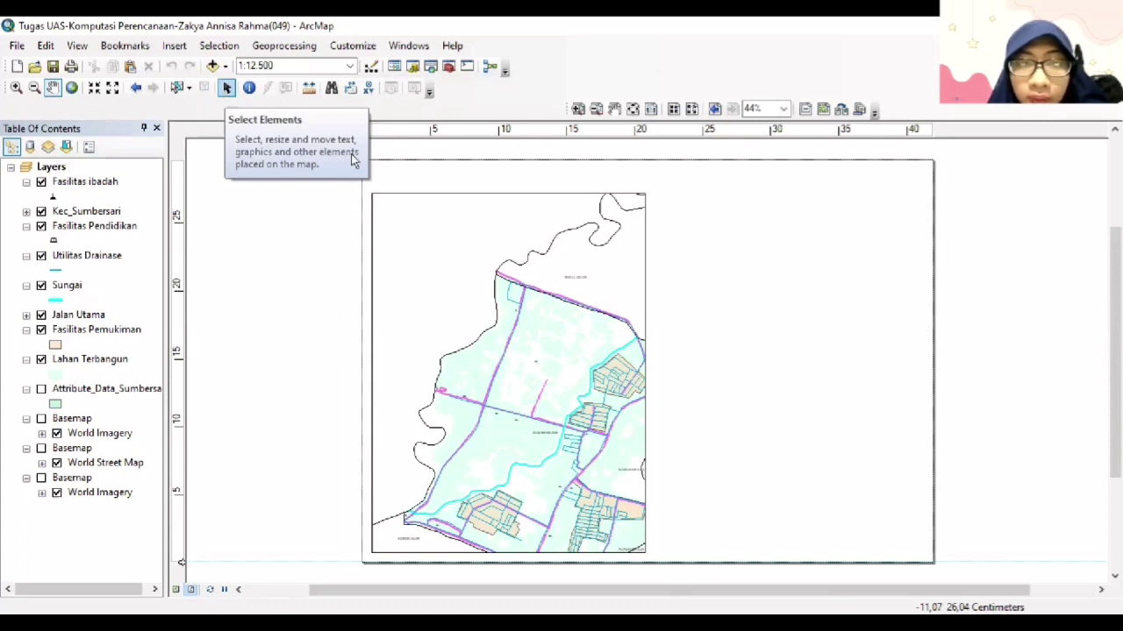
click(563, 208)
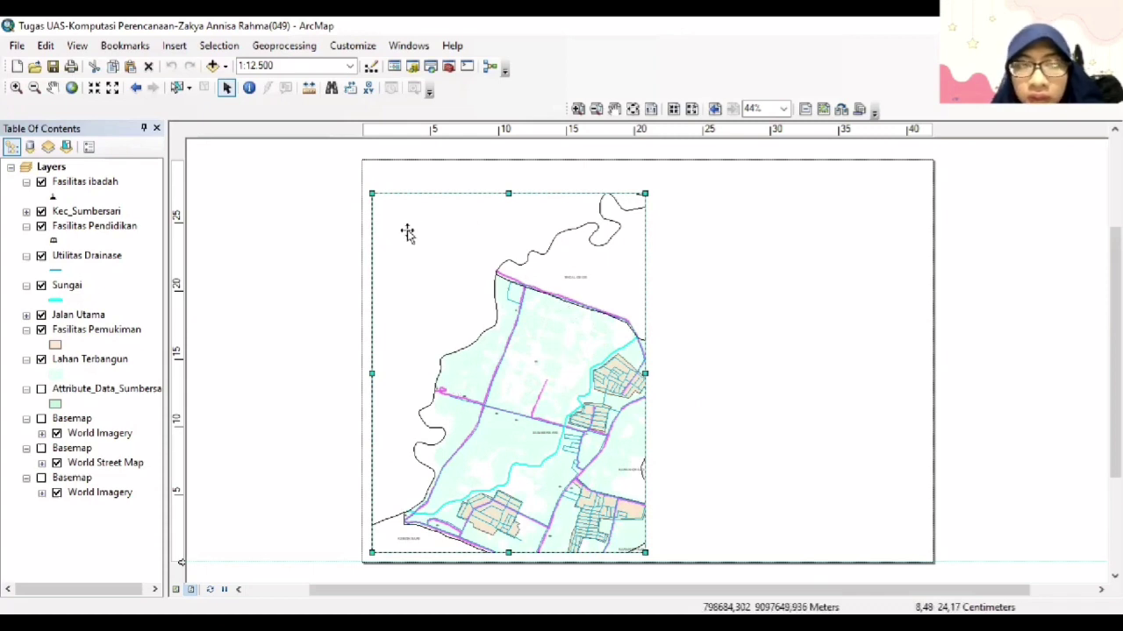
drag(409, 217, 411, 203)
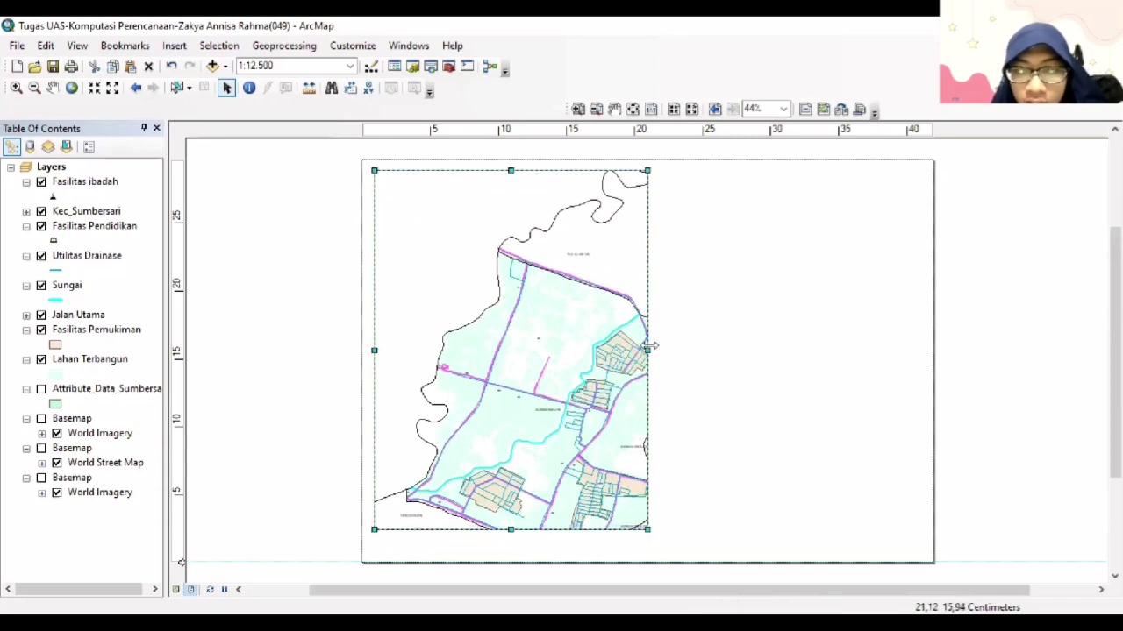
drag(653, 350, 765, 365)
drag(570, 531, 570, 550)
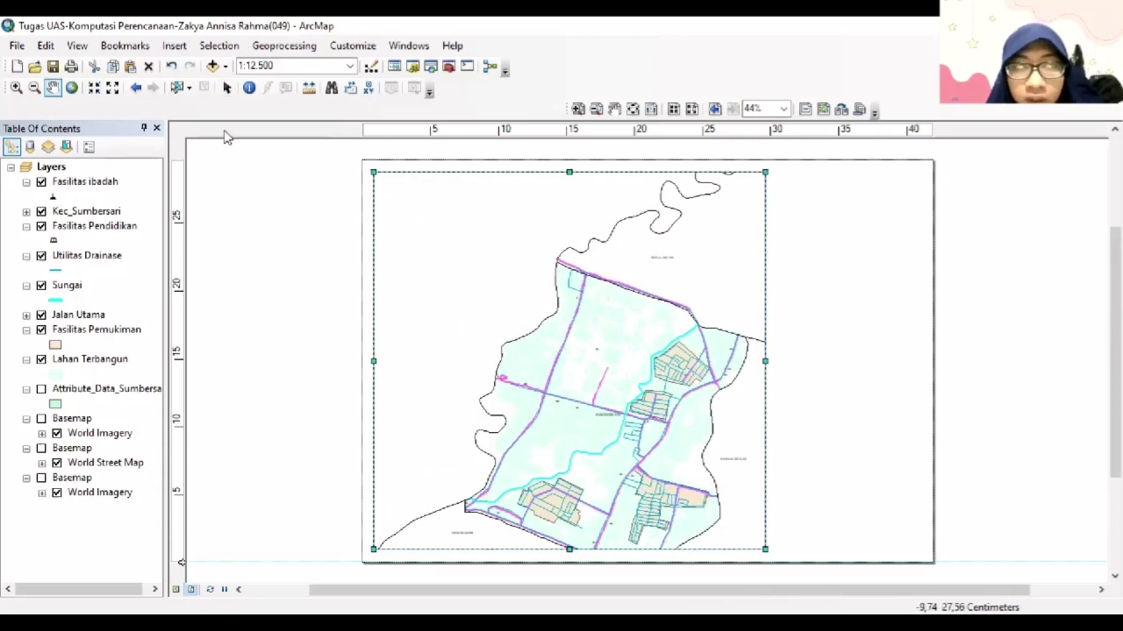
Centre the mapped area inside the data frame at a scale of 1:10.764 and show the first Basemap layer.
click(227, 89)
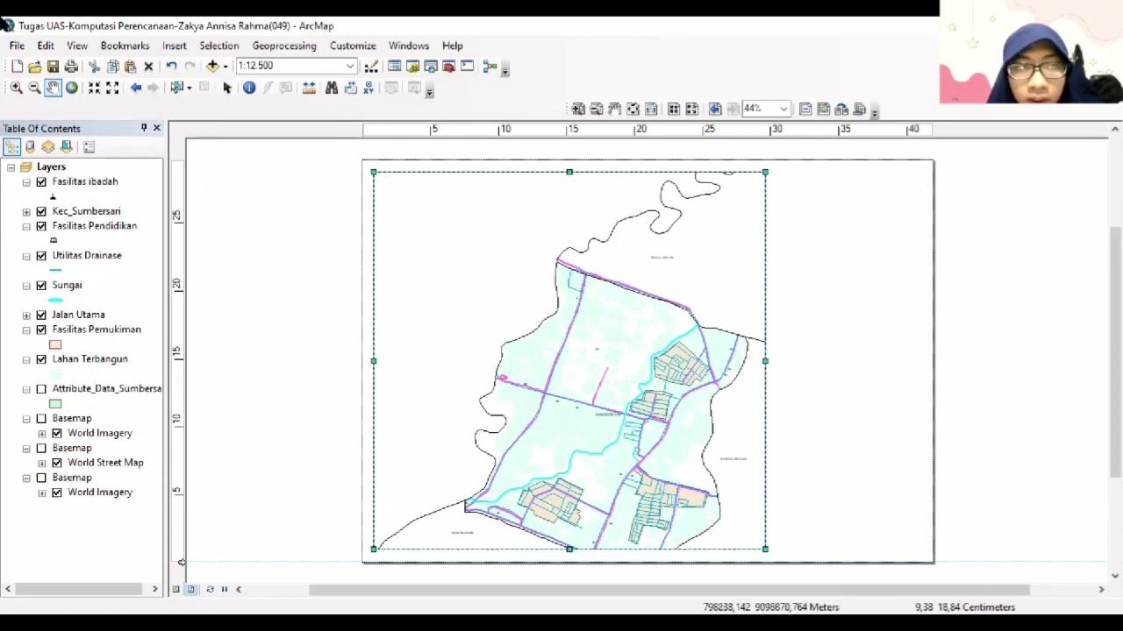
mouse_move(543, 307)
mouse_down()
mouse_move(527, 287)
mouse_move(533, 303)
mouse_up()
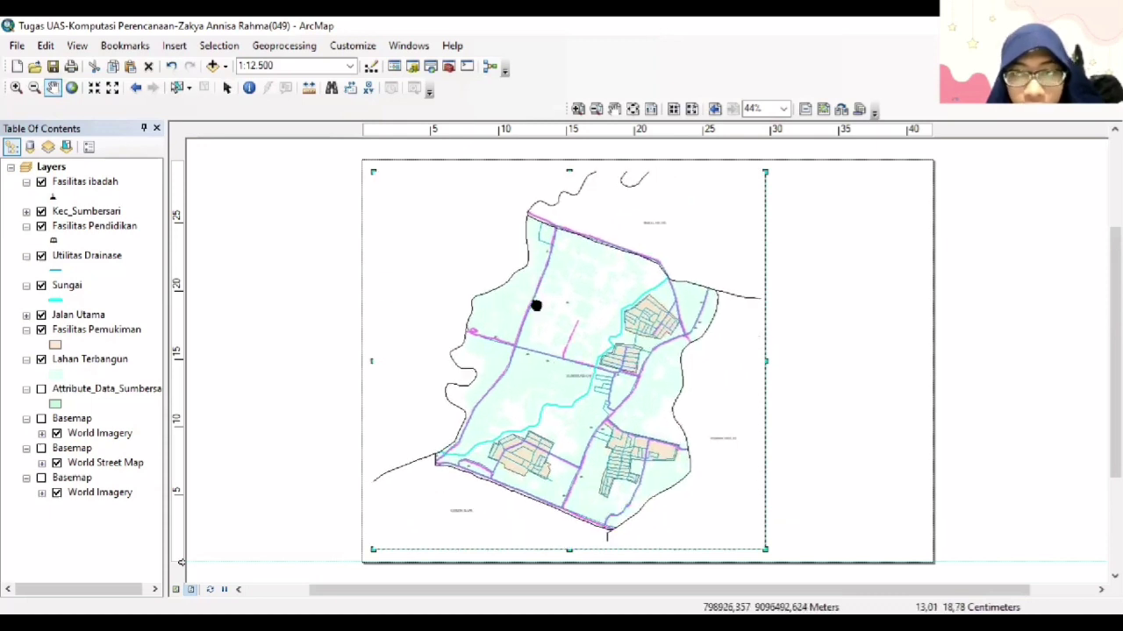
click(41, 418)
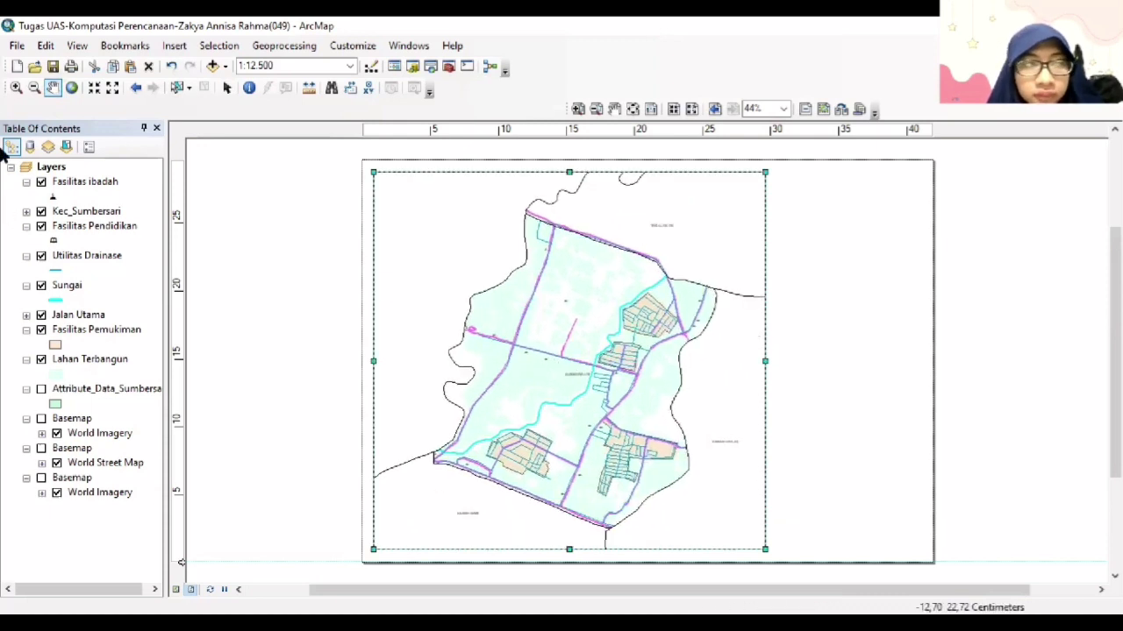
click(16, 88)
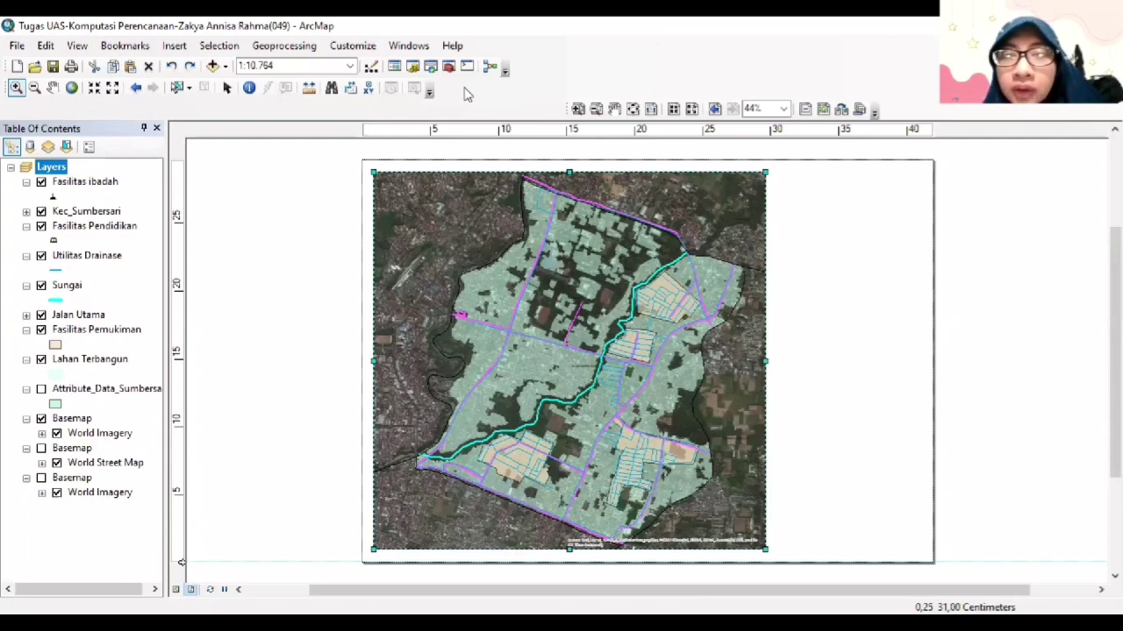
Enable the Draw tools and draw a rectangle about 41.3 by 28.9 cm just inside the page edges.
right_click(592, 79)
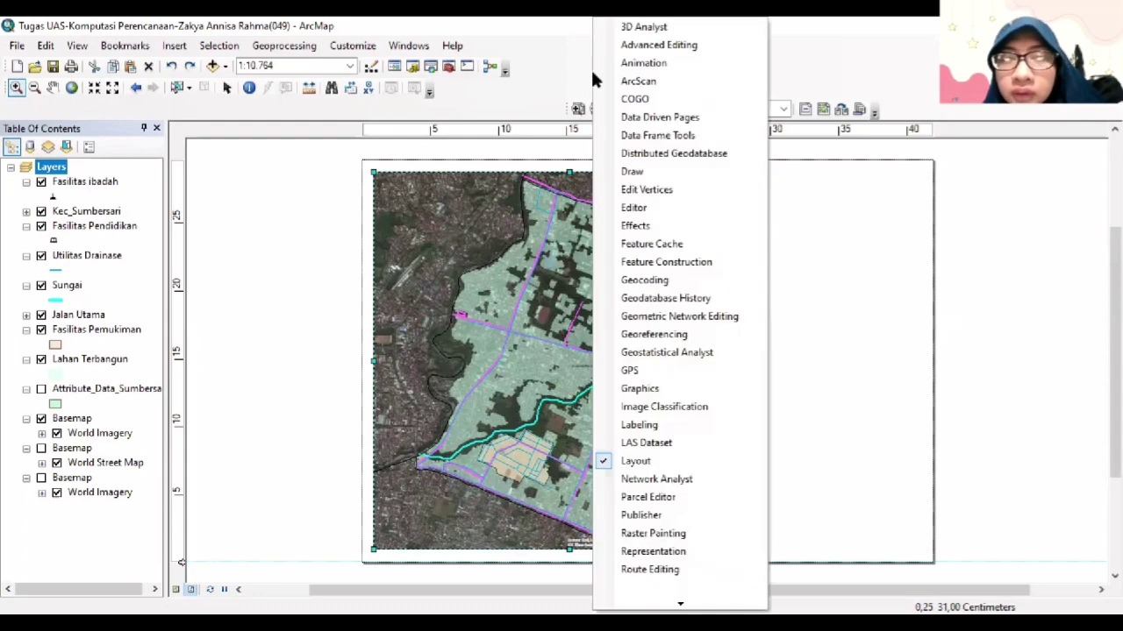
click(621, 170)
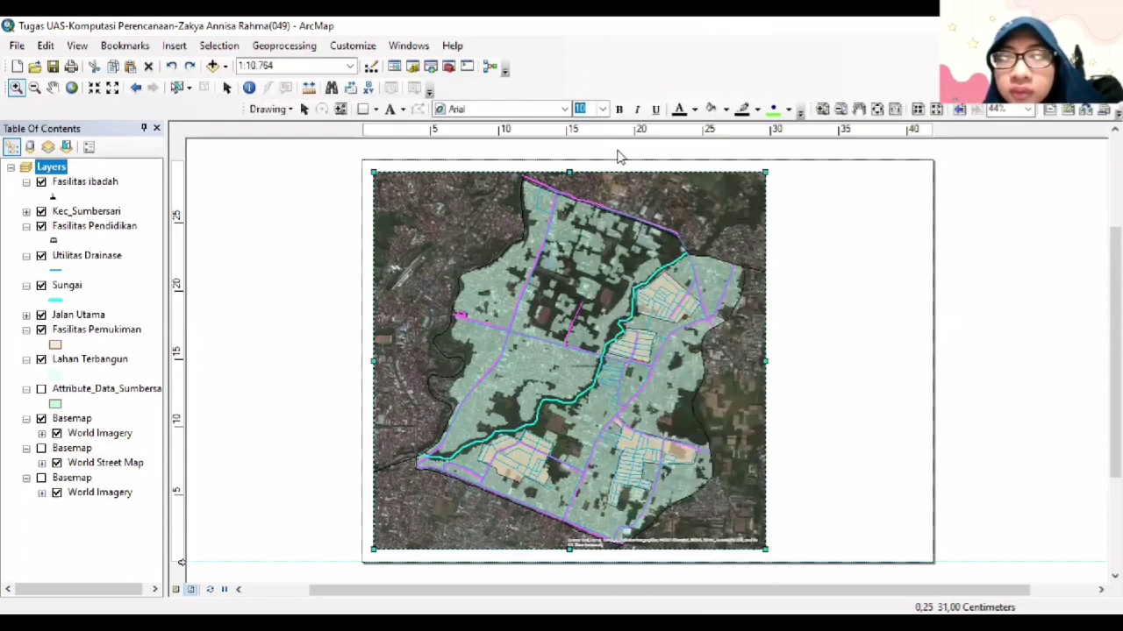
click(579, 88)
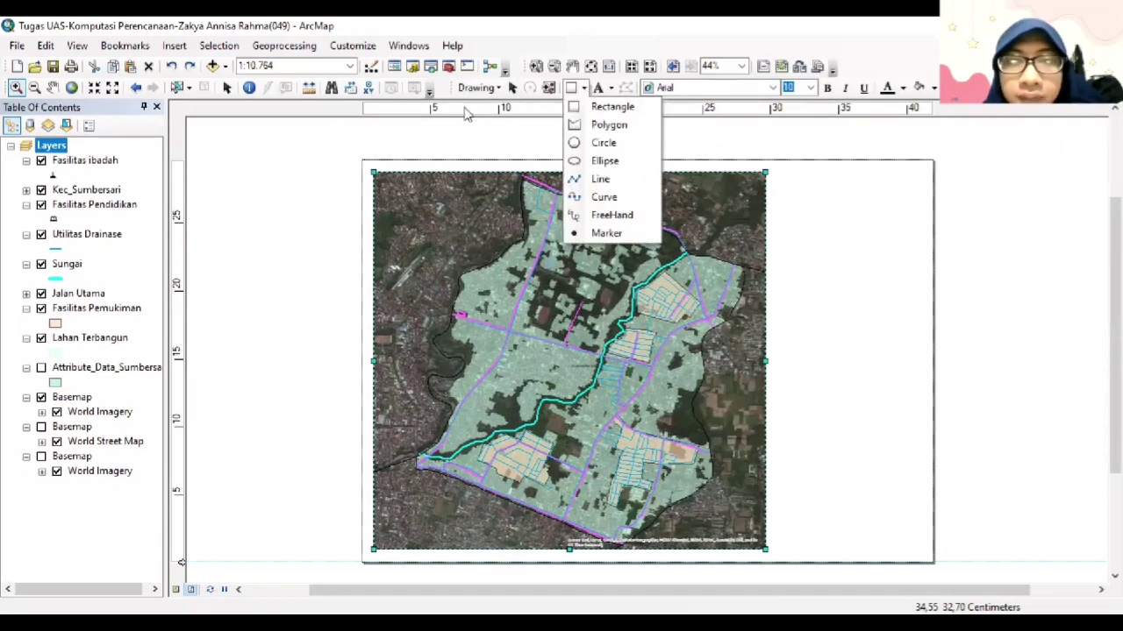
click(614, 105)
drag(368, 166, 921, 554)
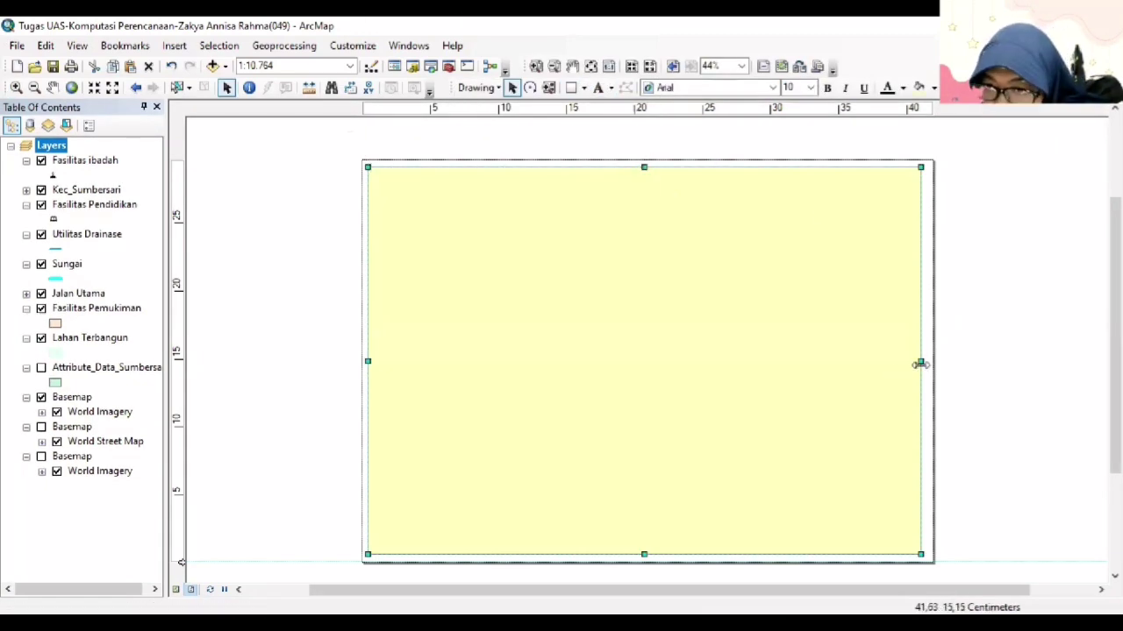
scroll(436, 338, down, 1)
scroll(687, 136, down, 1)
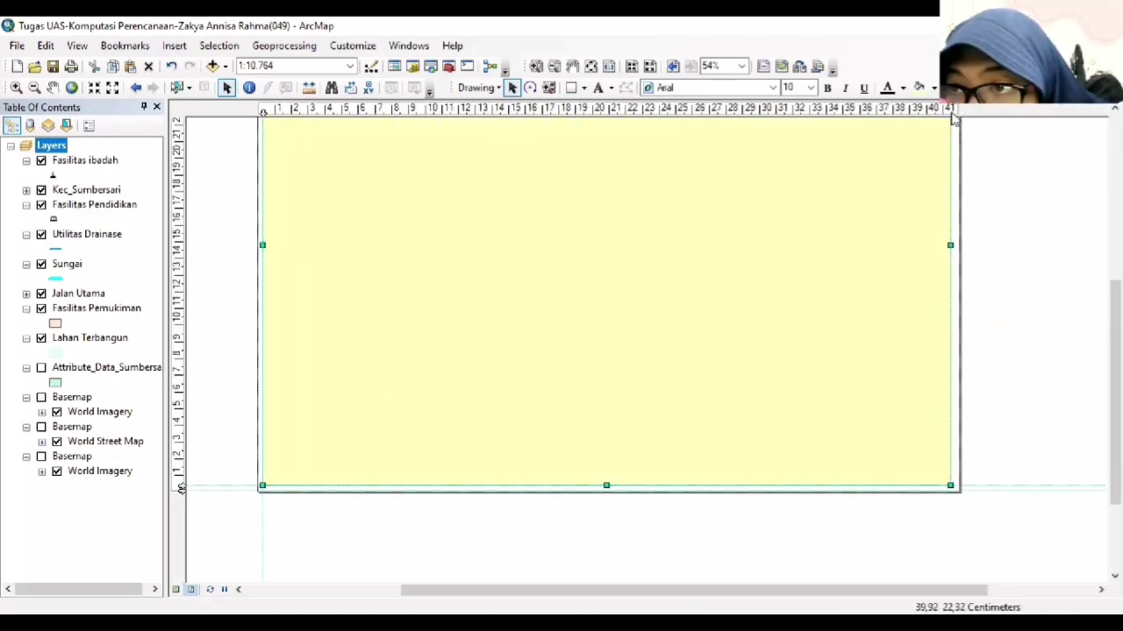
drag(1115, 303, 1115, 315)
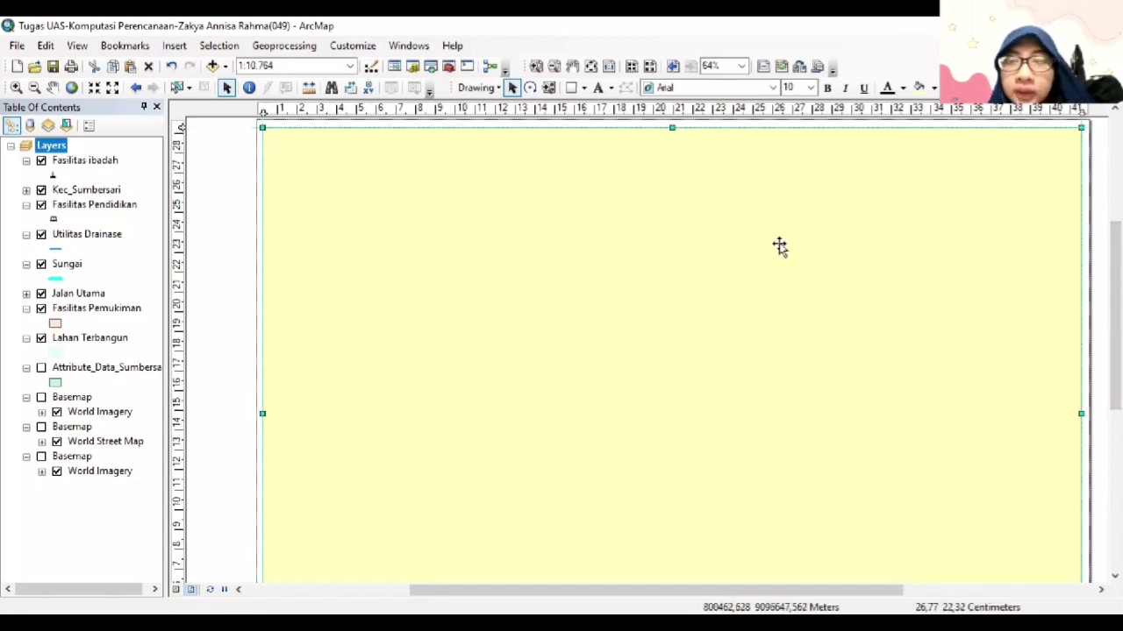
Give the page-sized rectangle no fill color and a black outline.
right_click(676, 192)
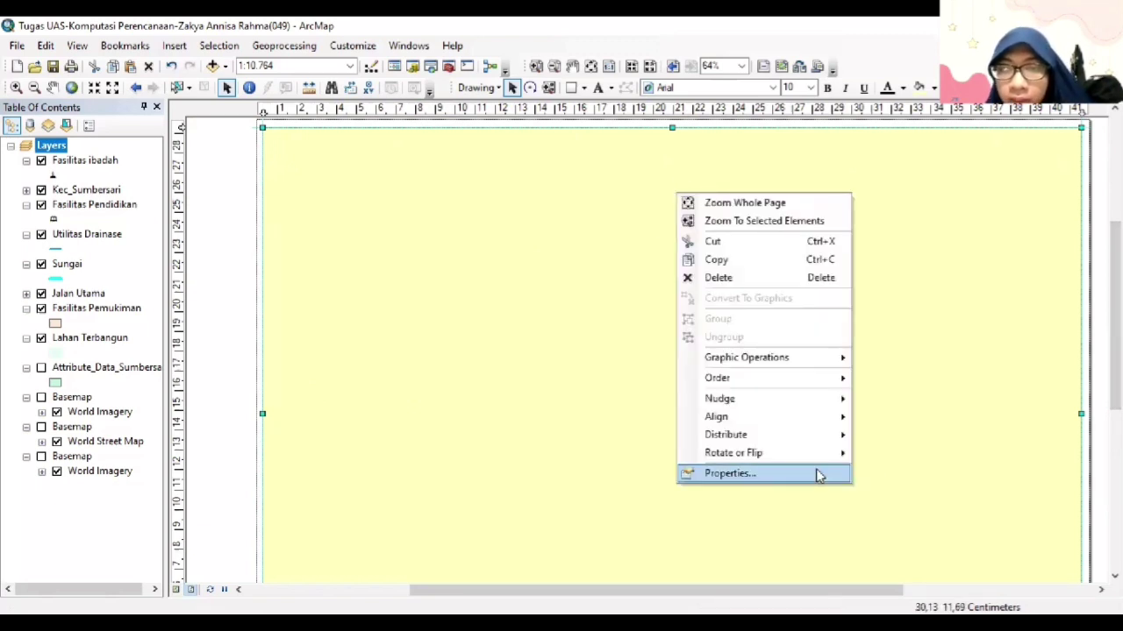
click(730, 474)
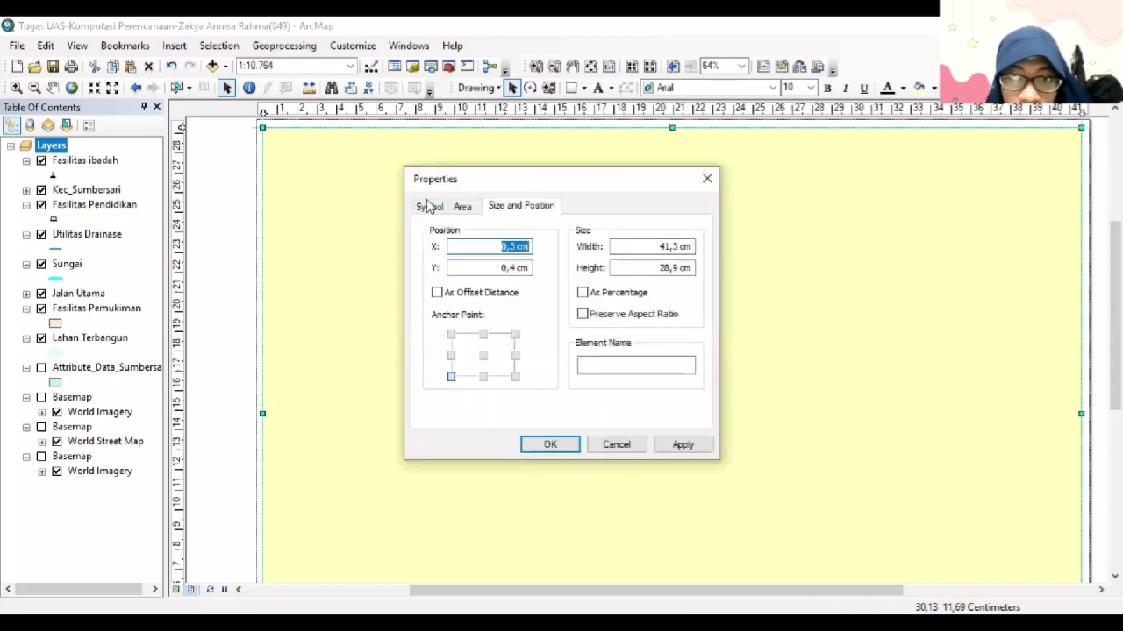
click(428, 206)
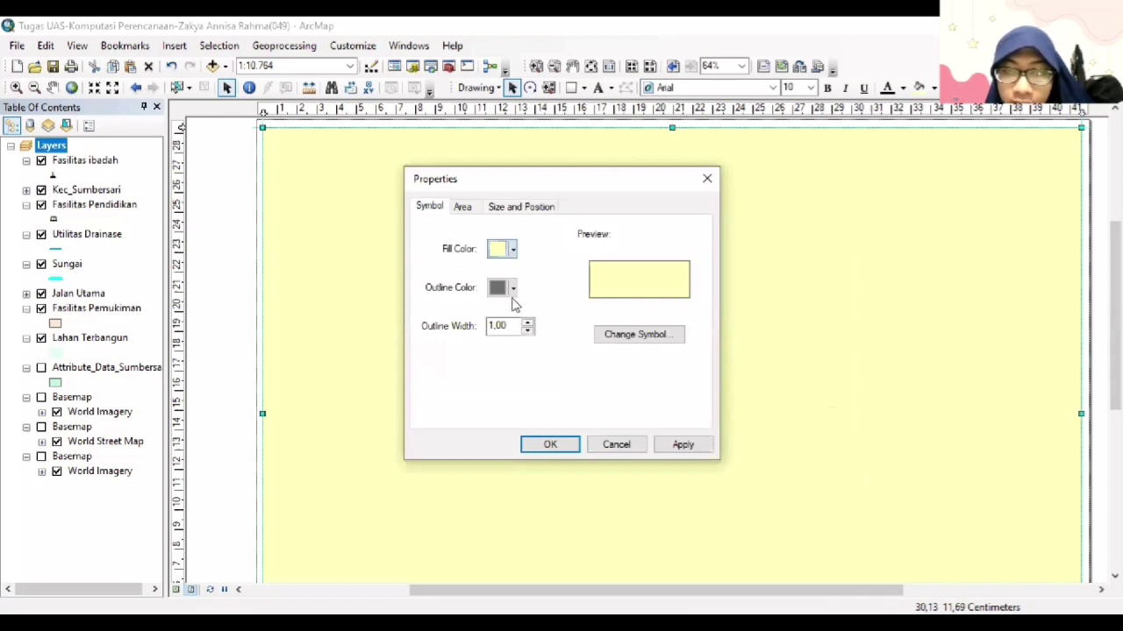
click(513, 288)
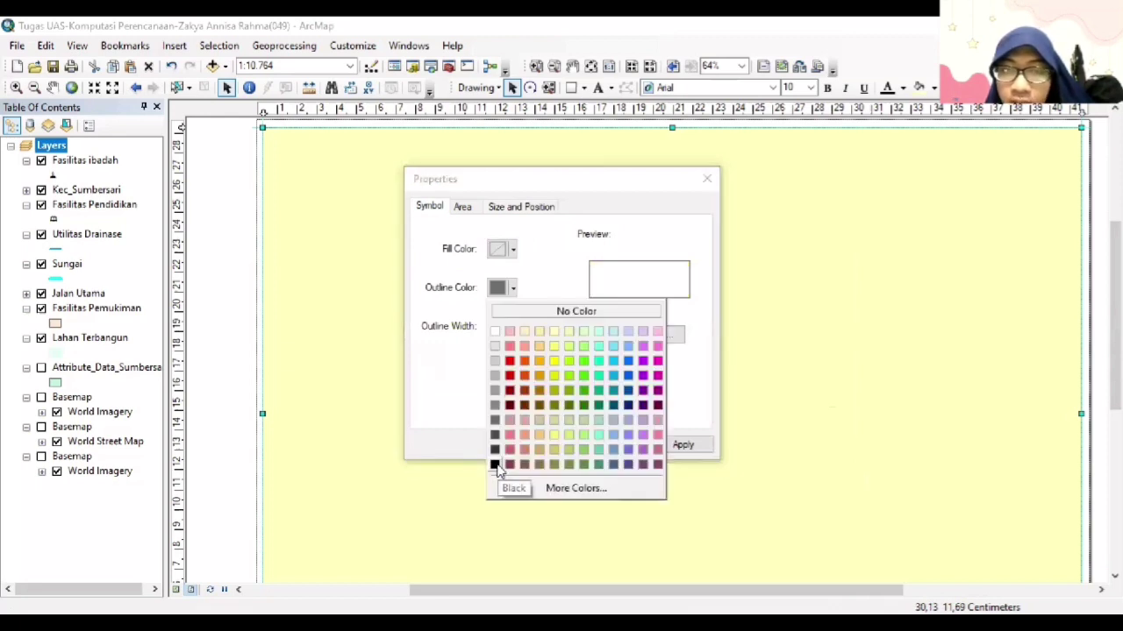
click(496, 466)
click(545, 445)
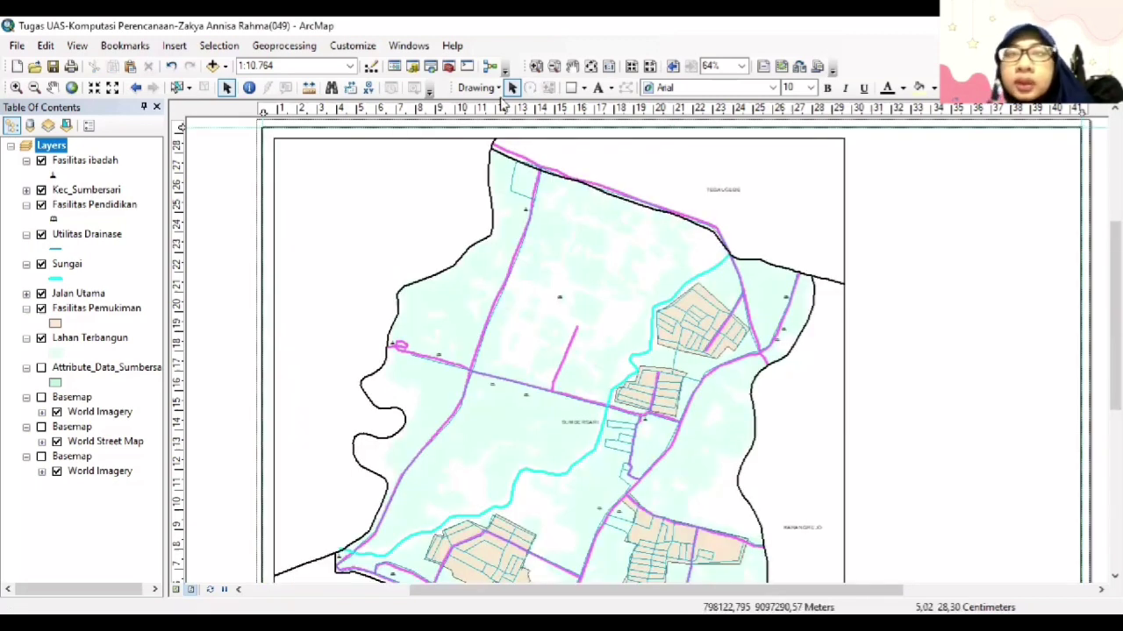
Draw a rectangle about 11 cm wide and 3.5 cm tall in the empty column beside the map, at the upper end of the page.
click(570, 87)
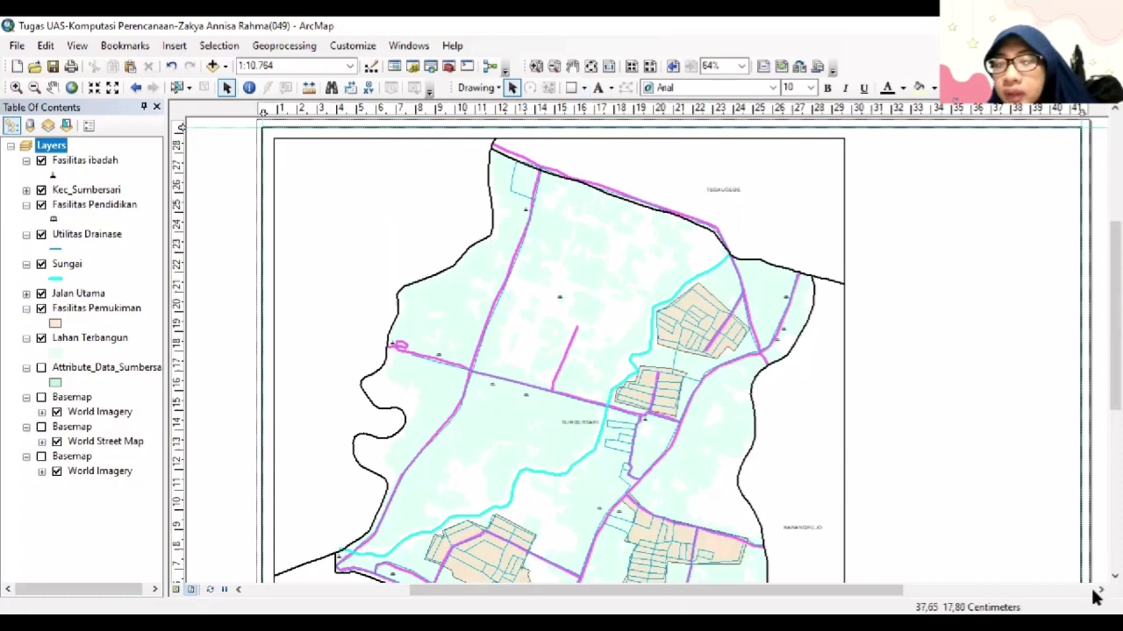
scroll(646, 351, right, 3)
scroll(916, 479, right, 3)
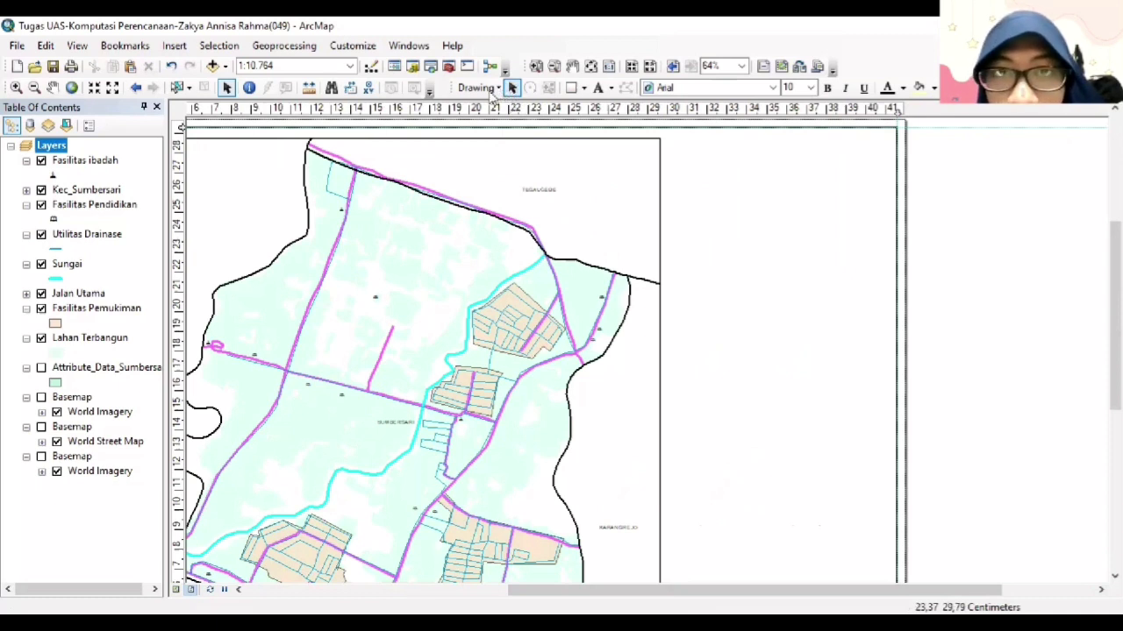
click(570, 87)
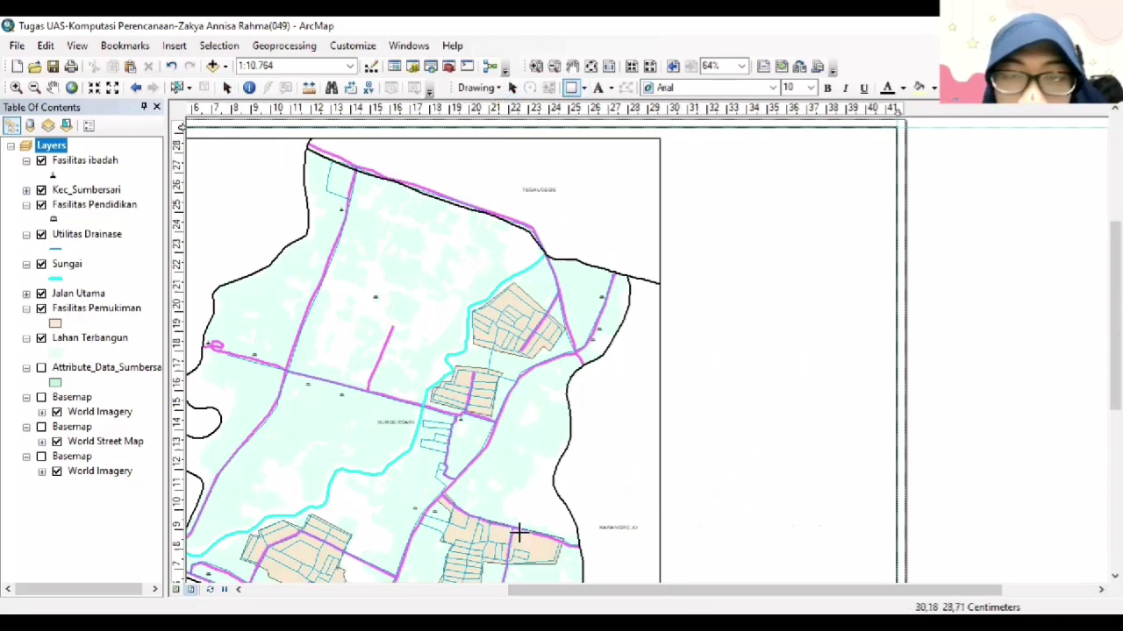
drag(669, 137, 887, 209)
scroll(809, 280, down, 1)
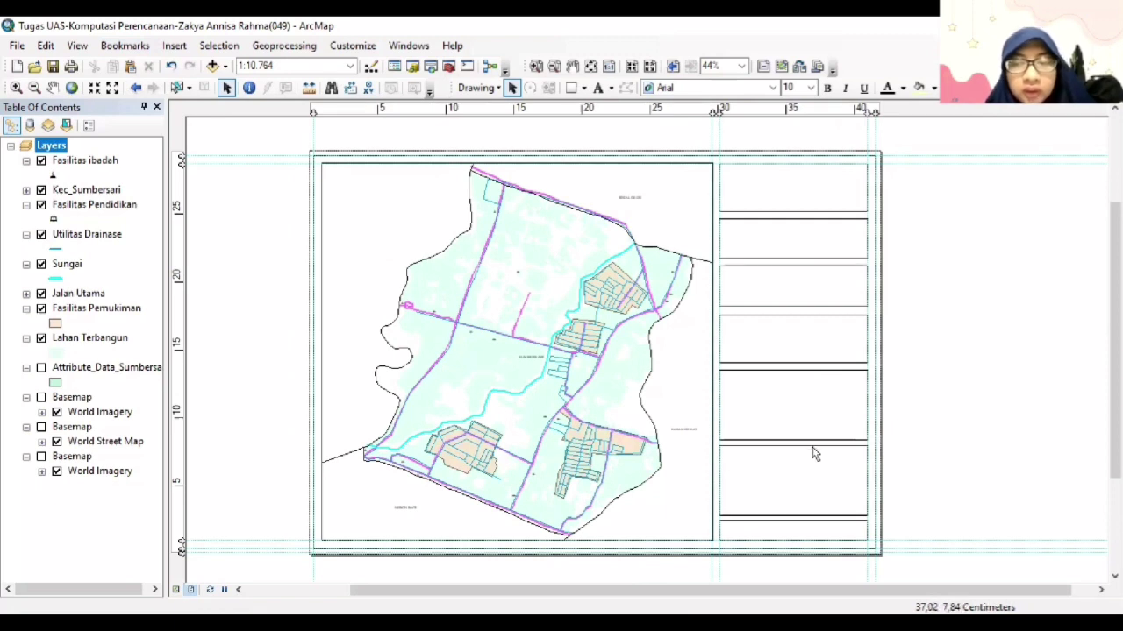
click(175, 46)
click(716, 296)
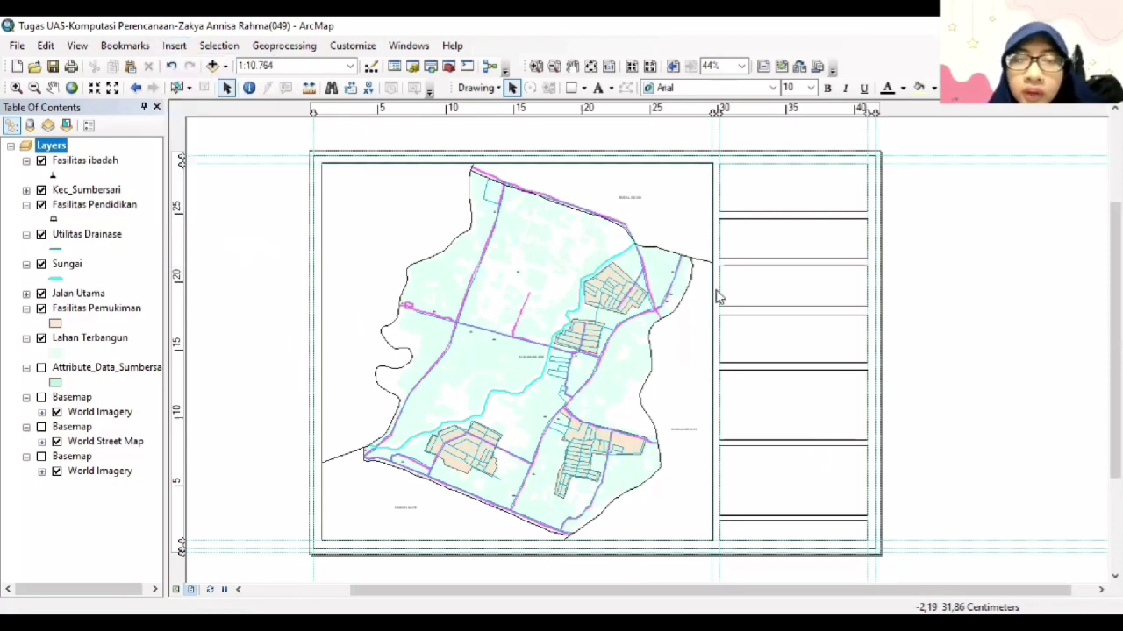
Insert the document title and move it onto the uppermost box in the column beside the map.
click(584, 346)
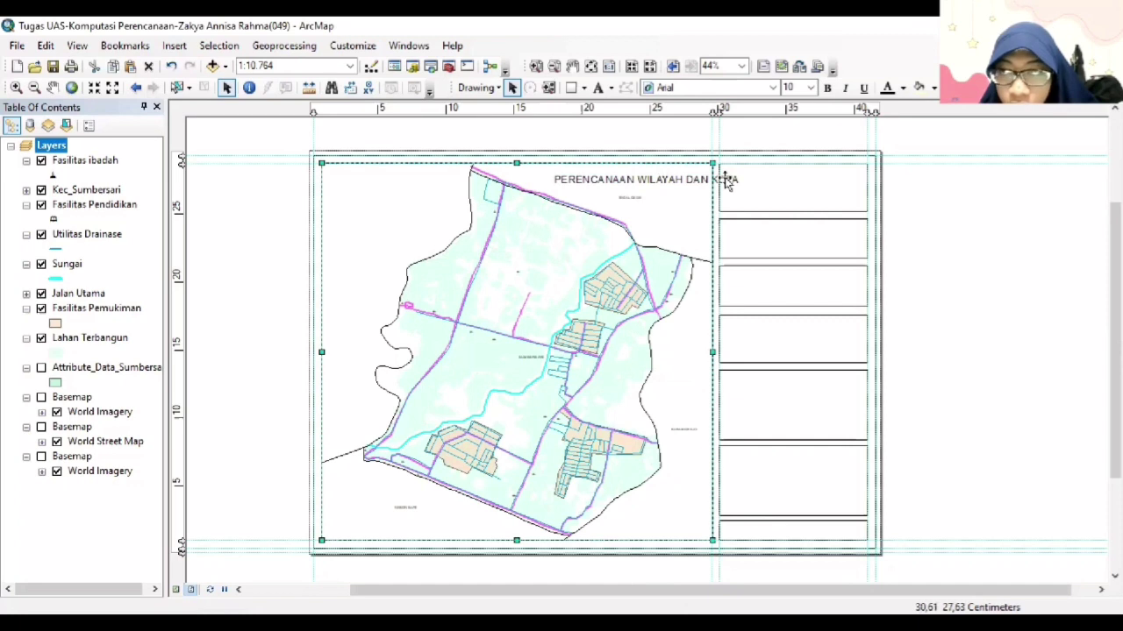
click(703, 184)
drag(701, 184, 915, 182)
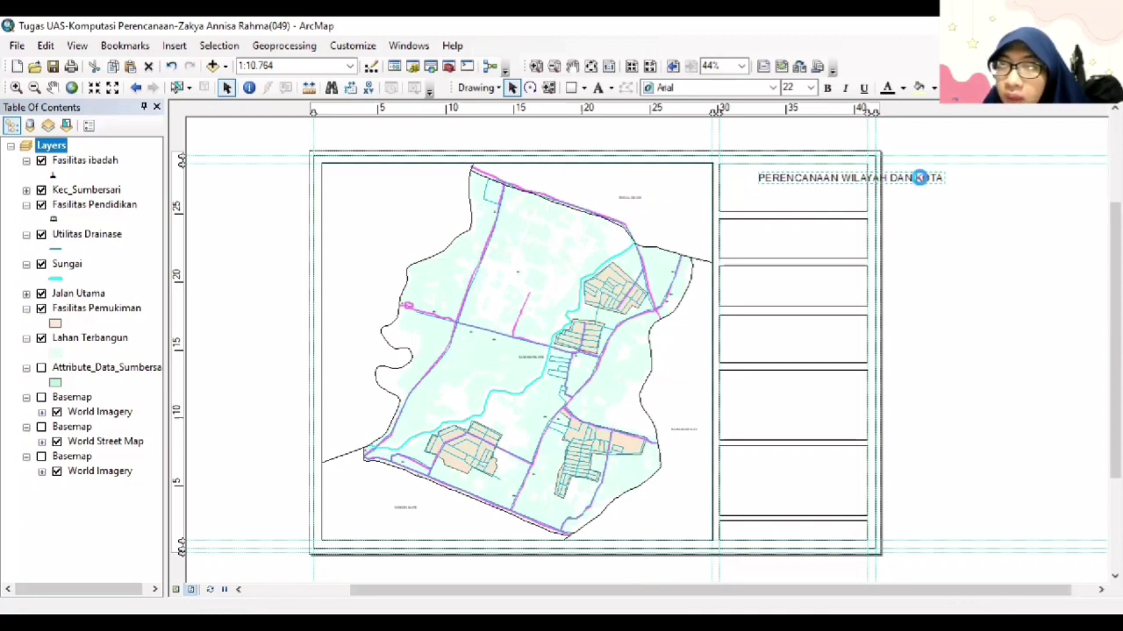
Replace the title with "PERENCANAAN WILAYAH DAN KOTA FAKULTAS TEKNIK UNIVERSITAS JEMBER" and format it in bold at size 20.
click(921, 179)
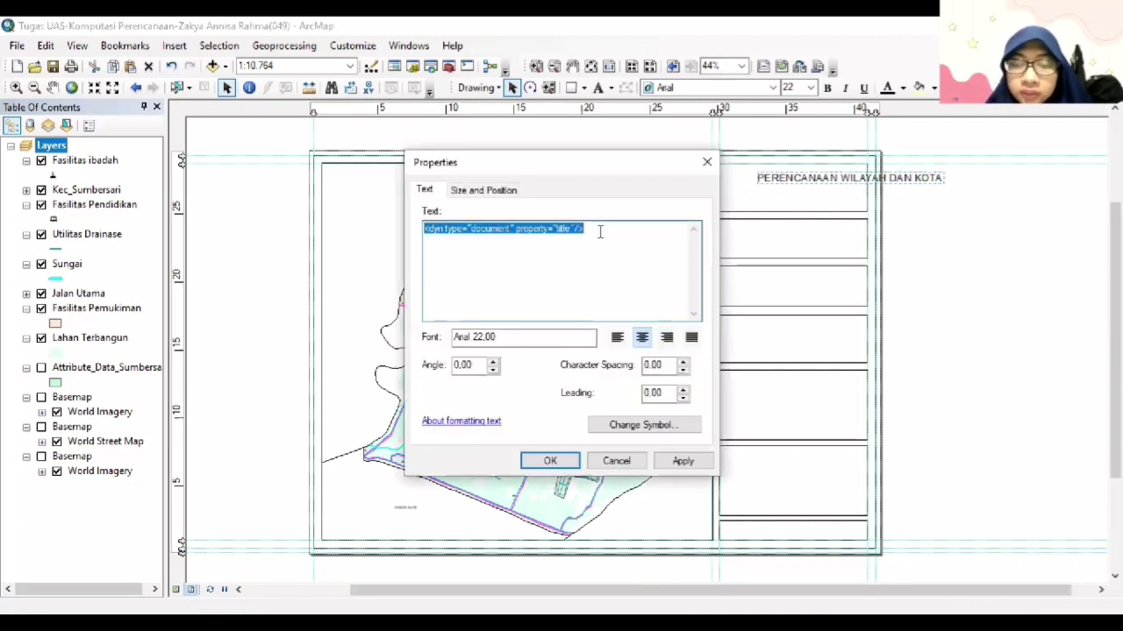
text(PERENCANAAN WILAYAH DAN KOTA FAKULTAS TEKNIK UNIVERSITAS JEMBER)
click(643, 425)
click(714, 356)
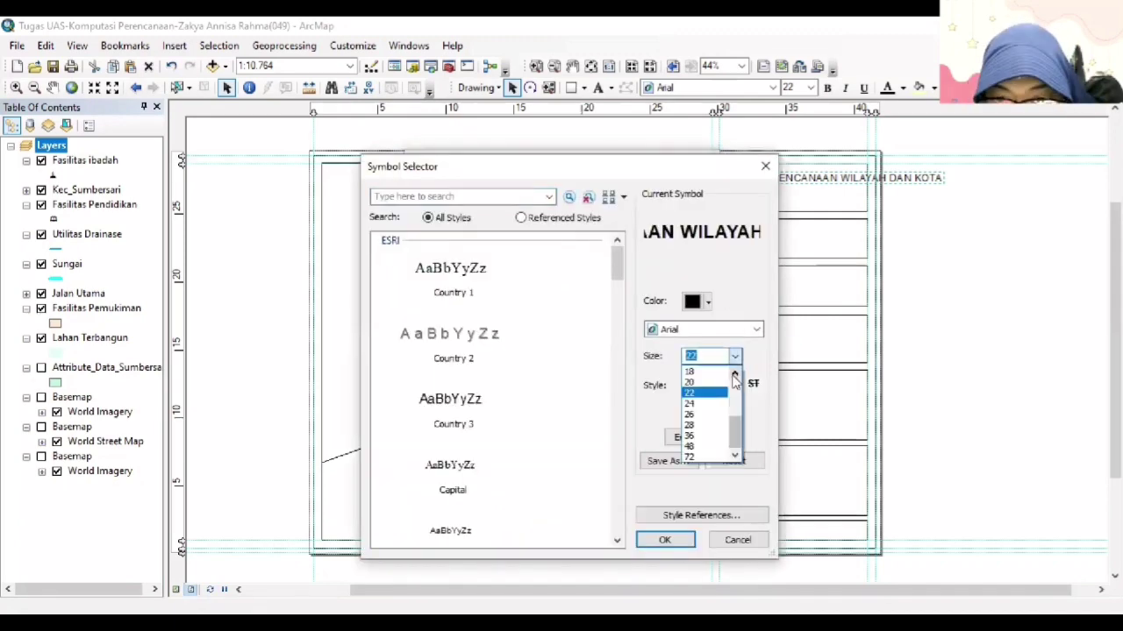
click(699, 421)
click(669, 538)
click(549, 461)
Position the three-line title in the uppermost box and change its font to Times New Roman.
drag(777, 190, 726, 189)
right_click(790, 196)
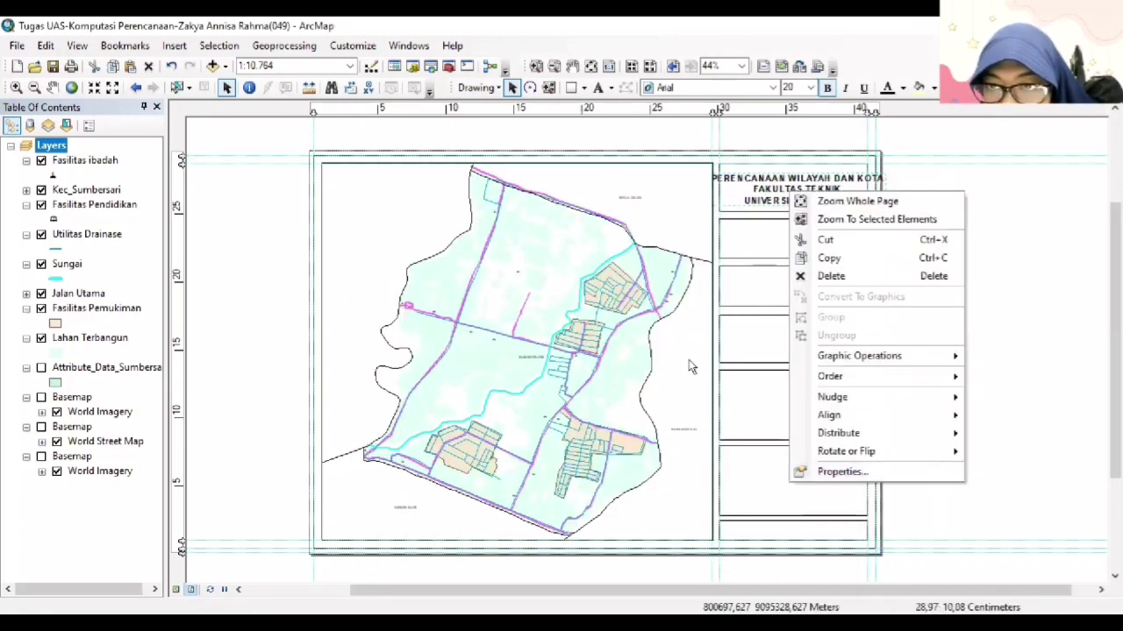
click(704, 216)
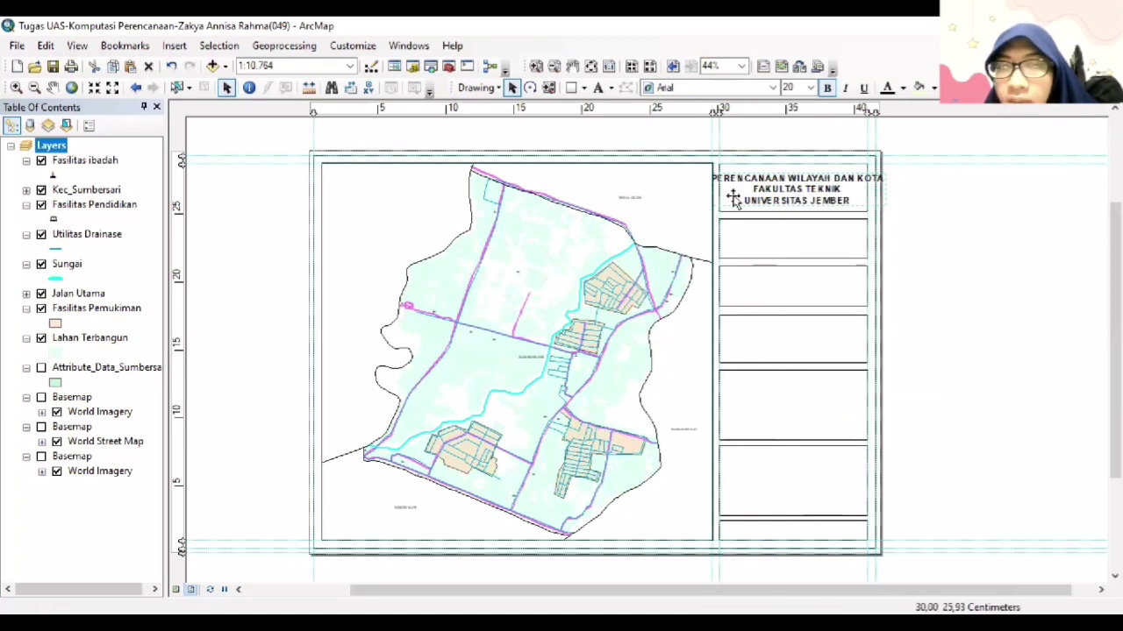
right_click(790, 196)
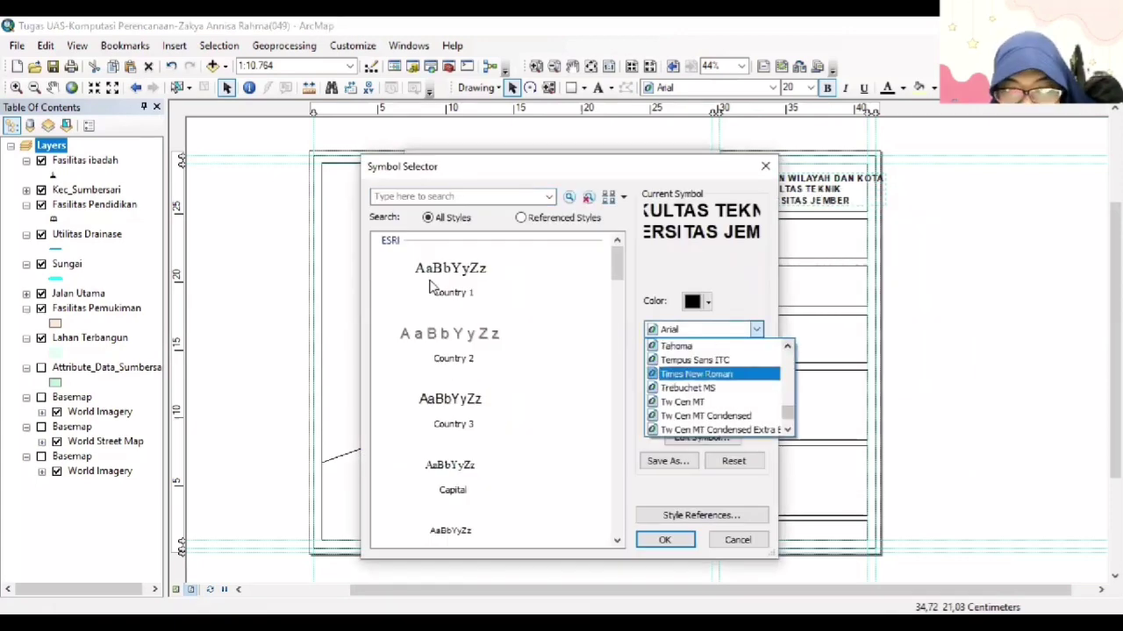
click(714, 371)
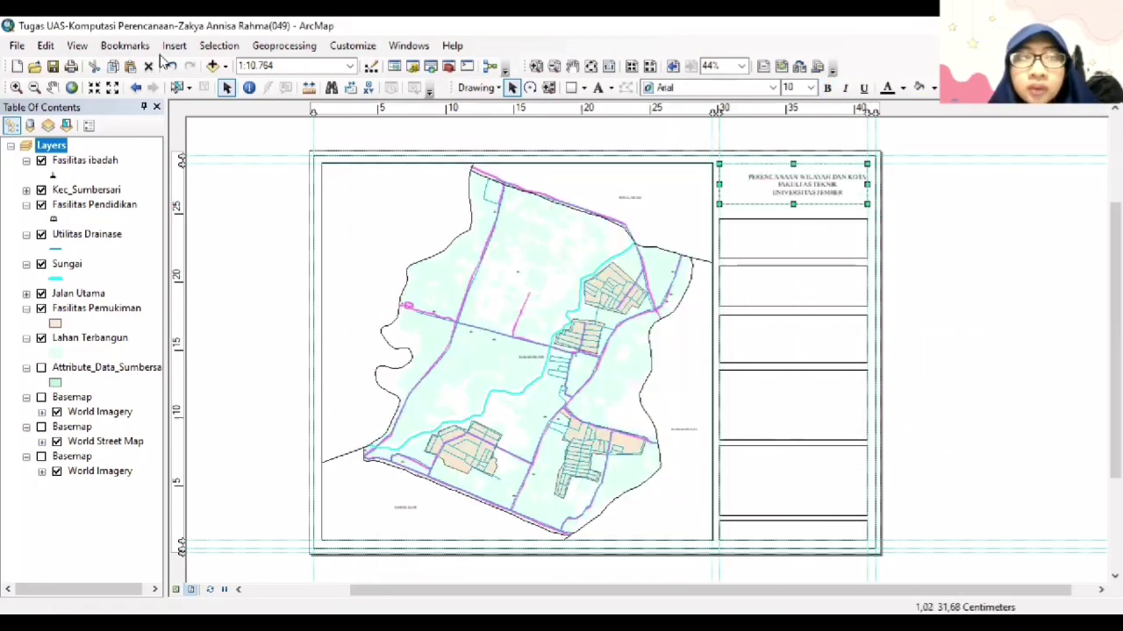
Insert the Universitas Jember logo picture and fit it inside the uppermost box, beside the title text.
click(172, 48)
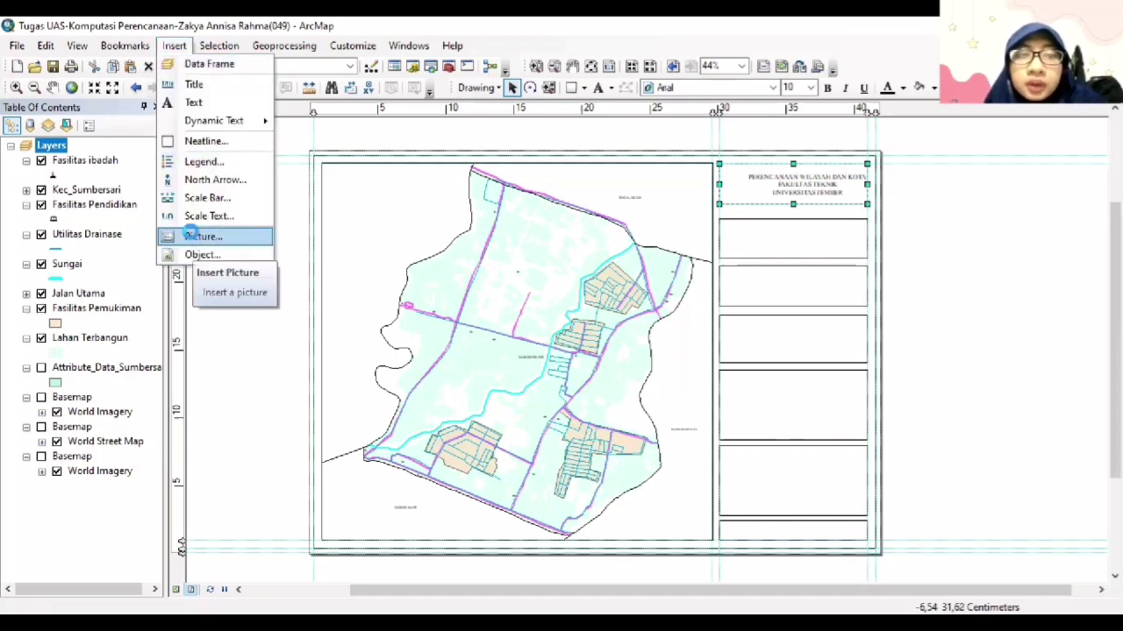
click(189, 235)
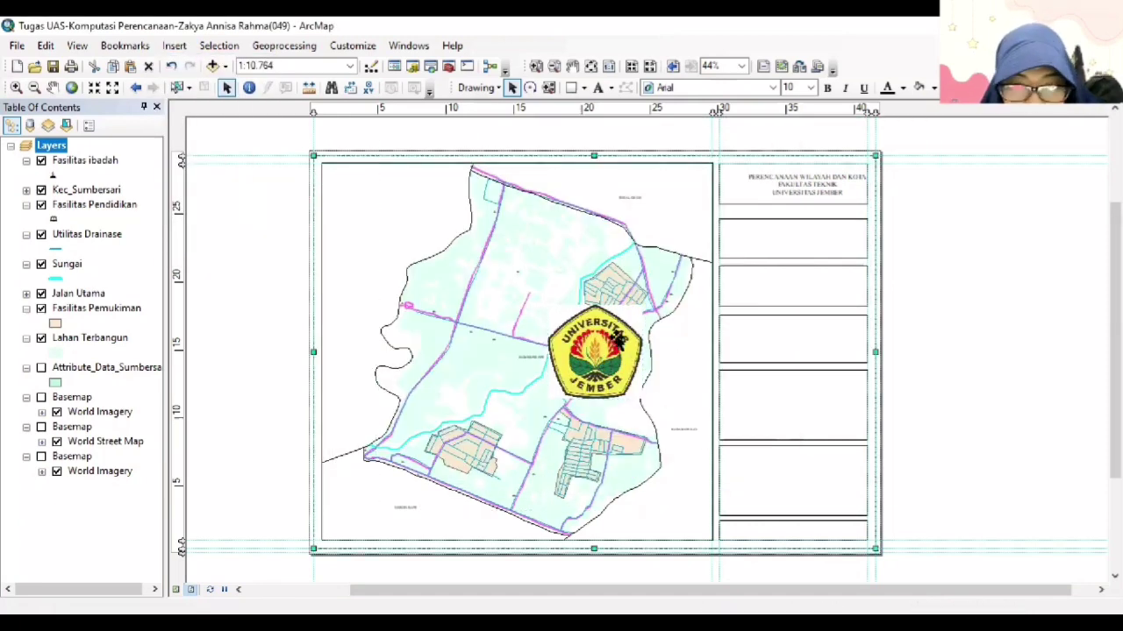
drag(607, 354, 778, 232)
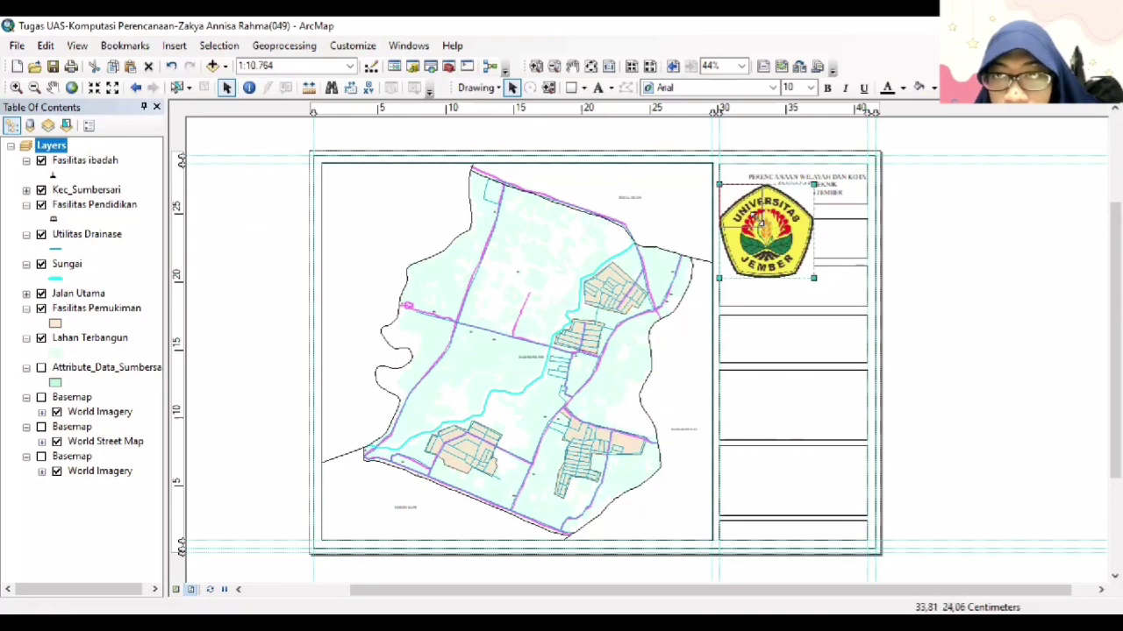
key(ctrl+z)
scroll(751, 195, up, 2)
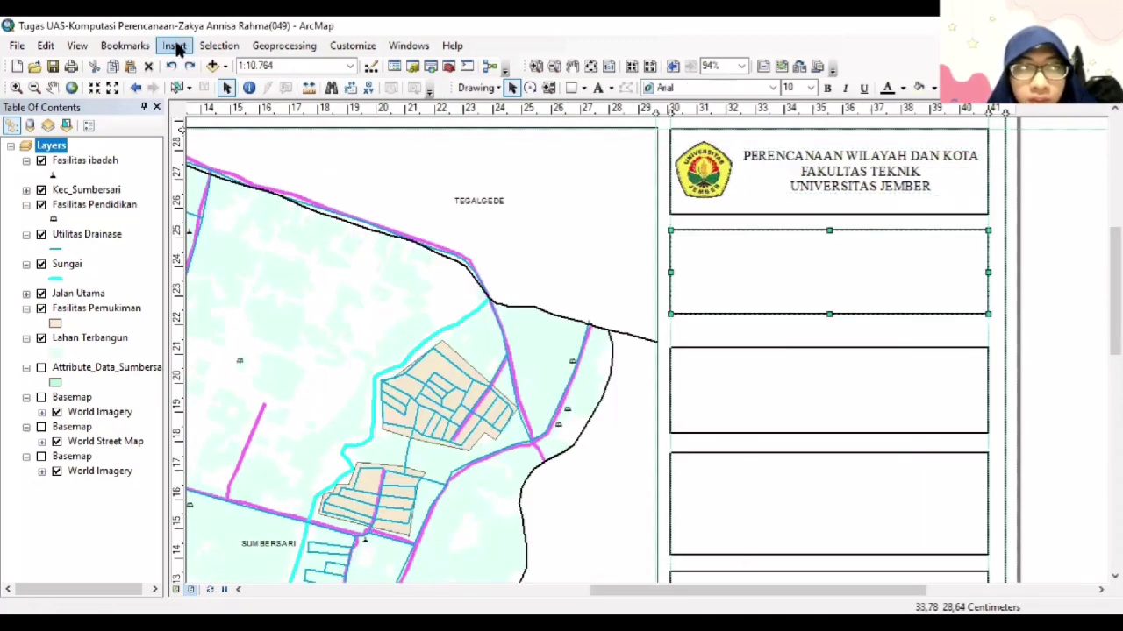
Add the Times New Roman title "KOMPUTASI PERENCANAAN PETA LAHAN TERBANGUN KELURAHAN SUMBERSARI KABUPATEN JEMBER JAWA TIMUR" to the second box.
click(174, 46)
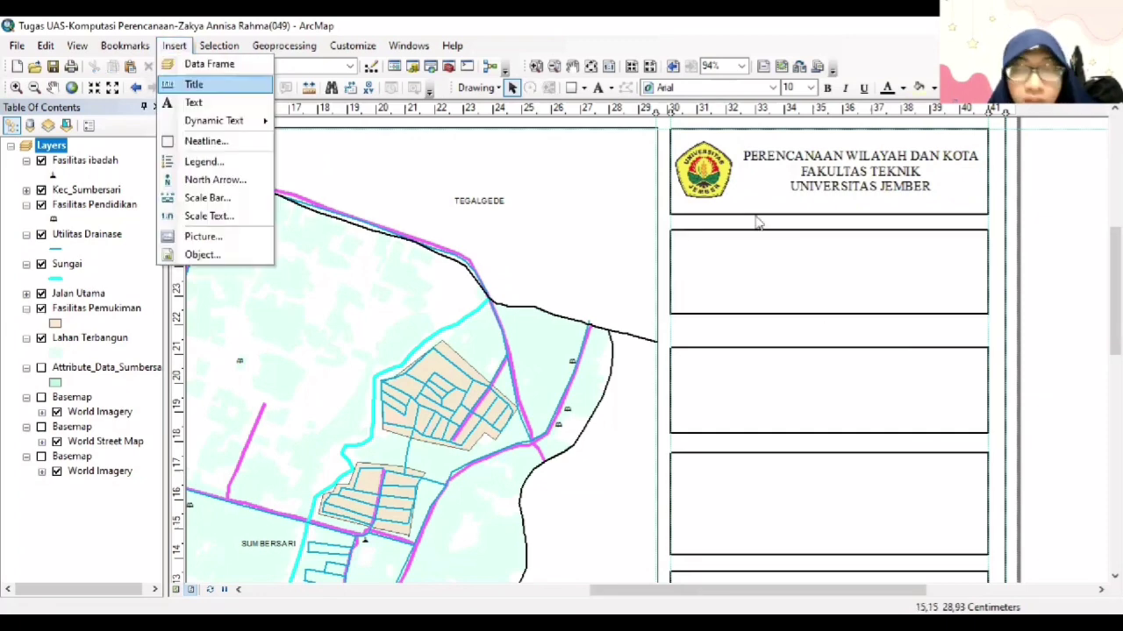
click(750, 248)
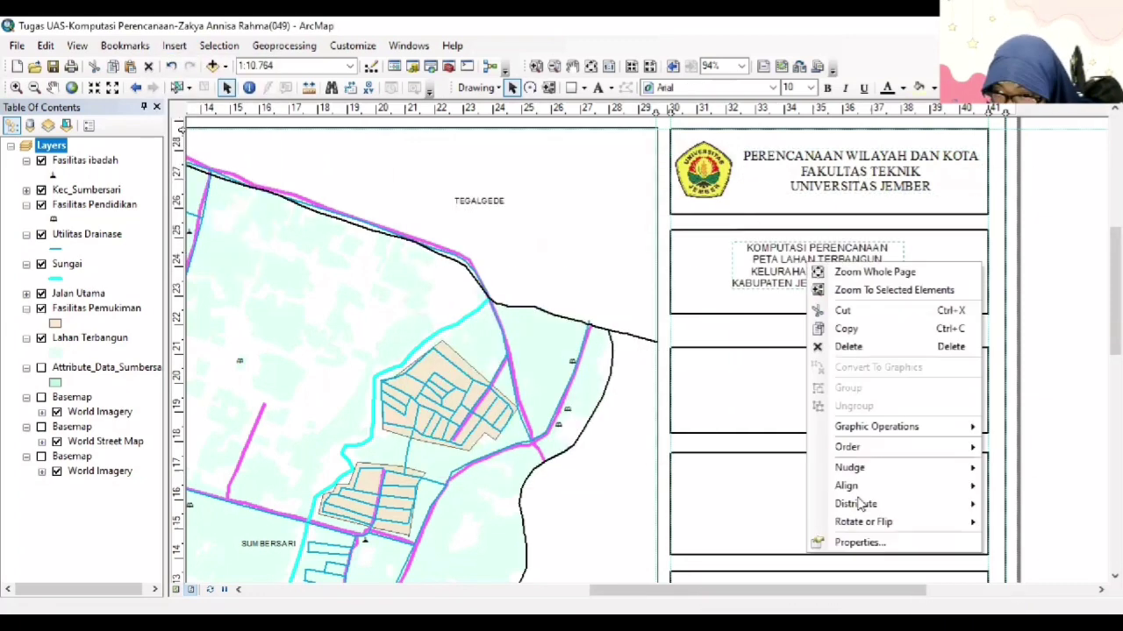
click(838, 316)
click(838, 316)
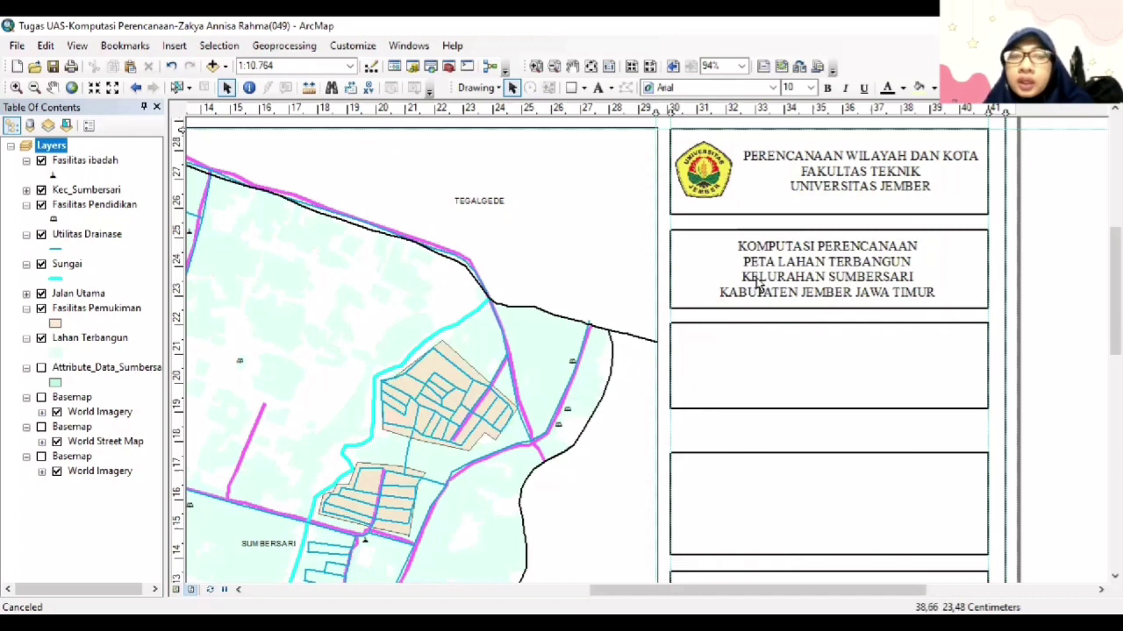
Insert the ESRI North 7 north arrow and place it at the west end of the third box.
click(164, 51)
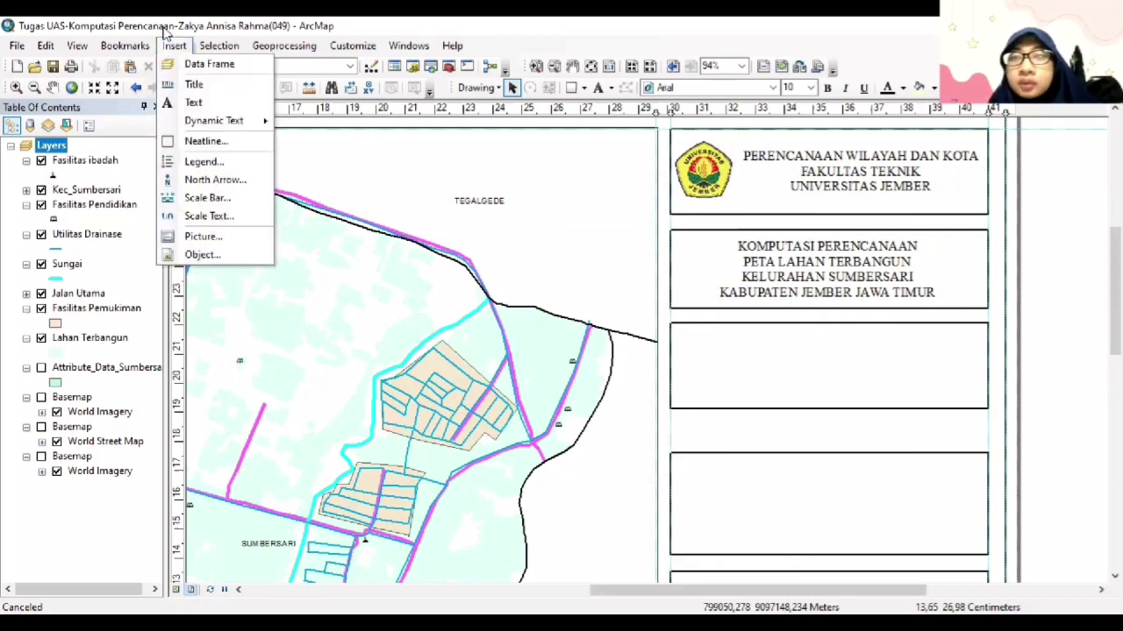
click(167, 33)
click(174, 45)
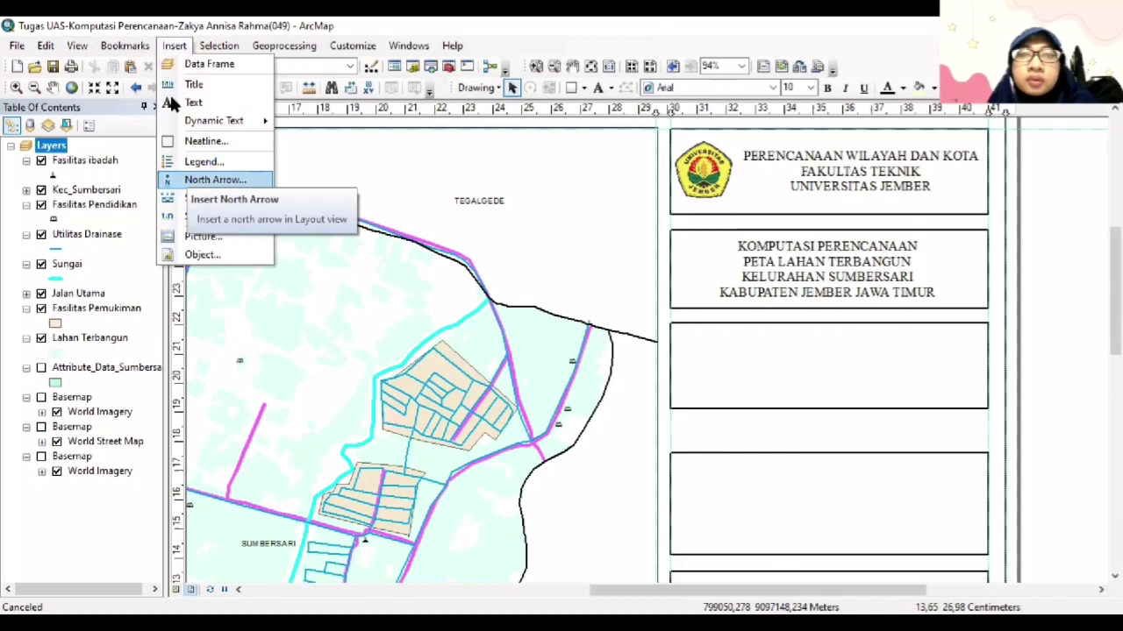
key(Return)
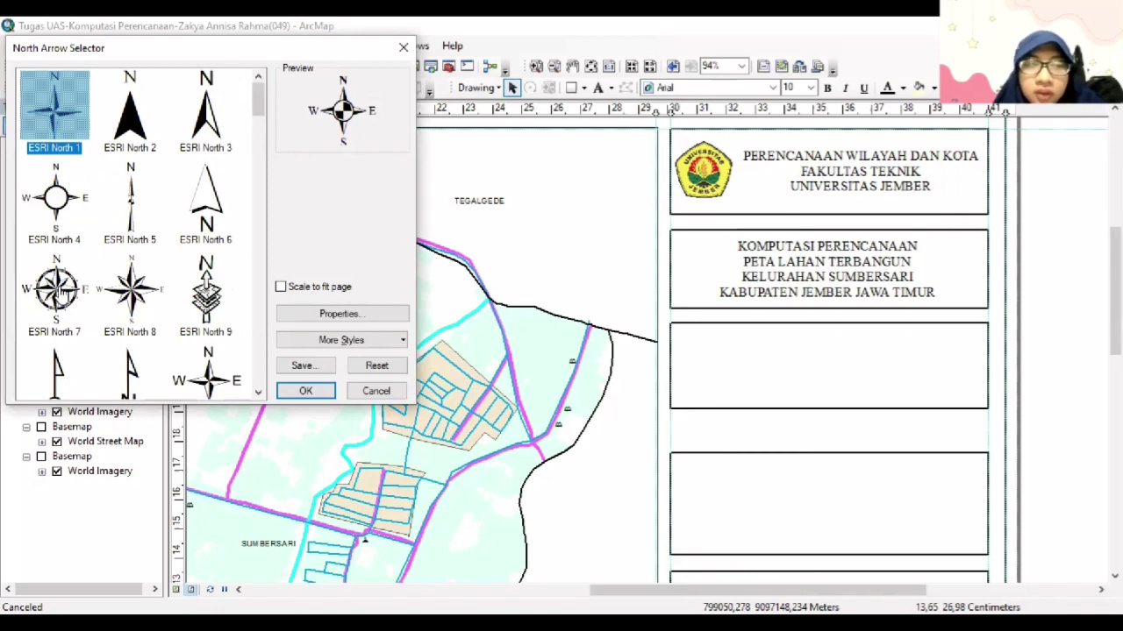
click(59, 289)
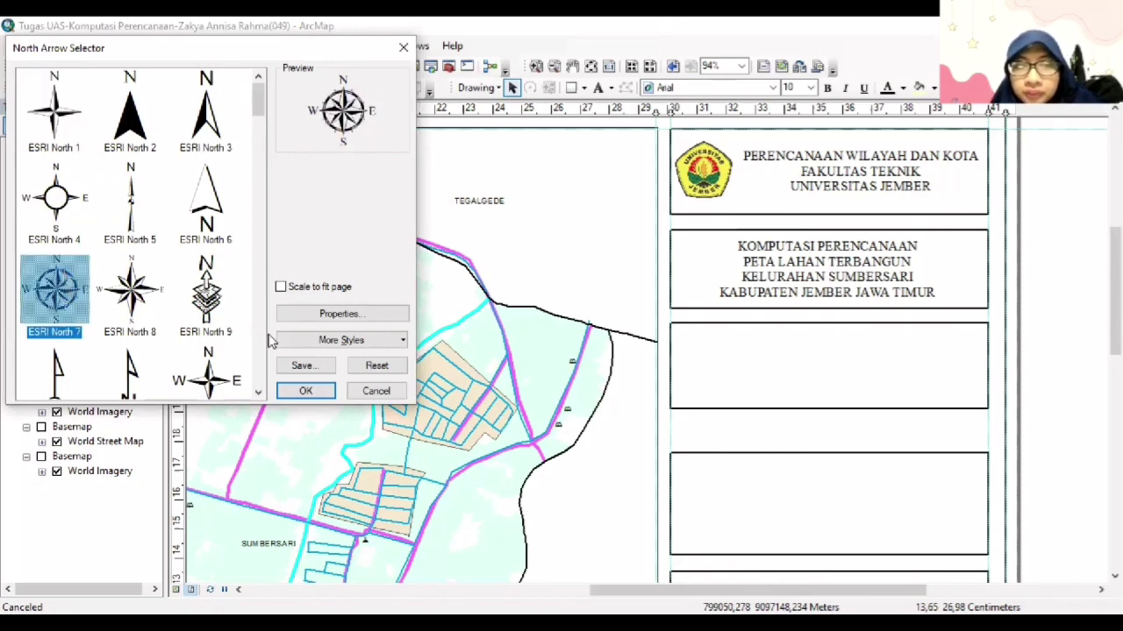
click(303, 389)
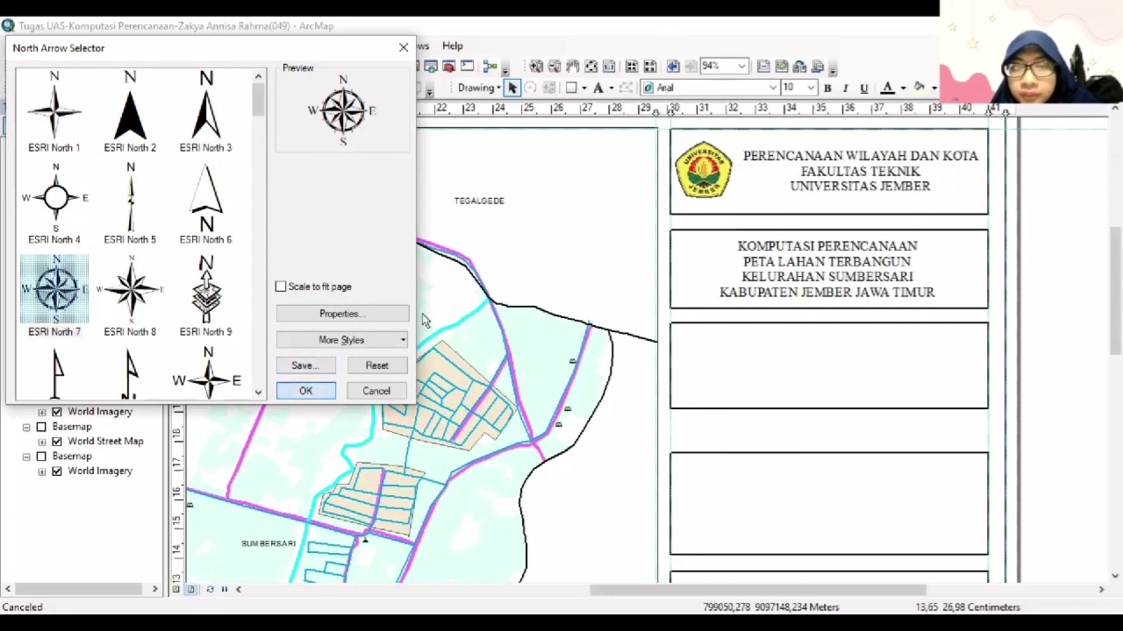
drag(546, 388, 737, 388)
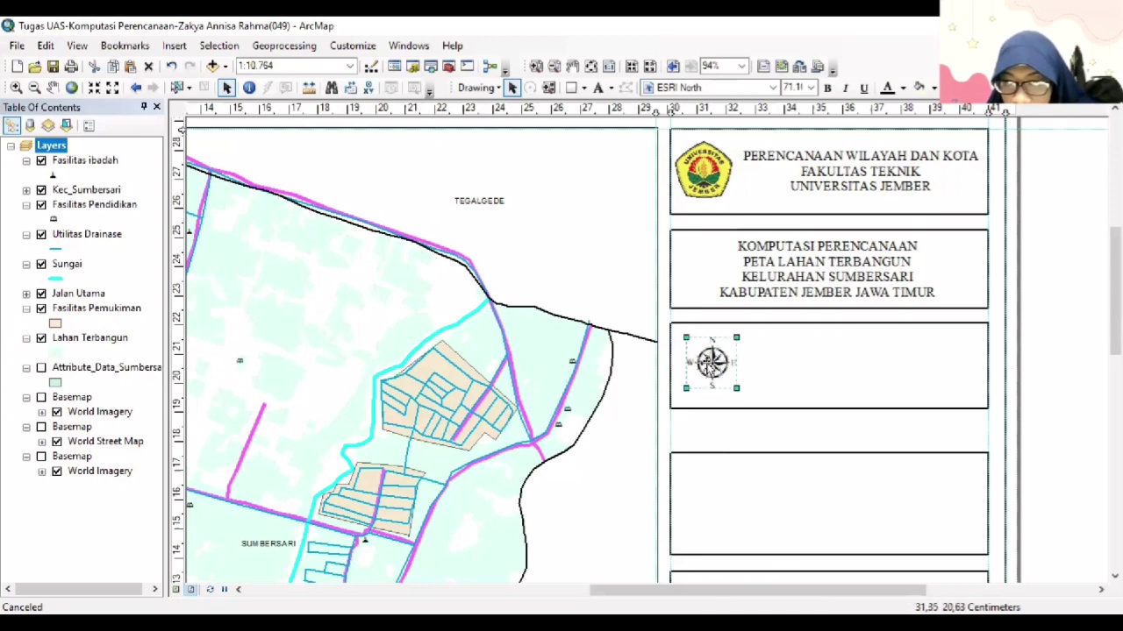
Insert Alternating Scale Bar 2, place it beside the north arrow in the third box and shrink it.
click(173, 48)
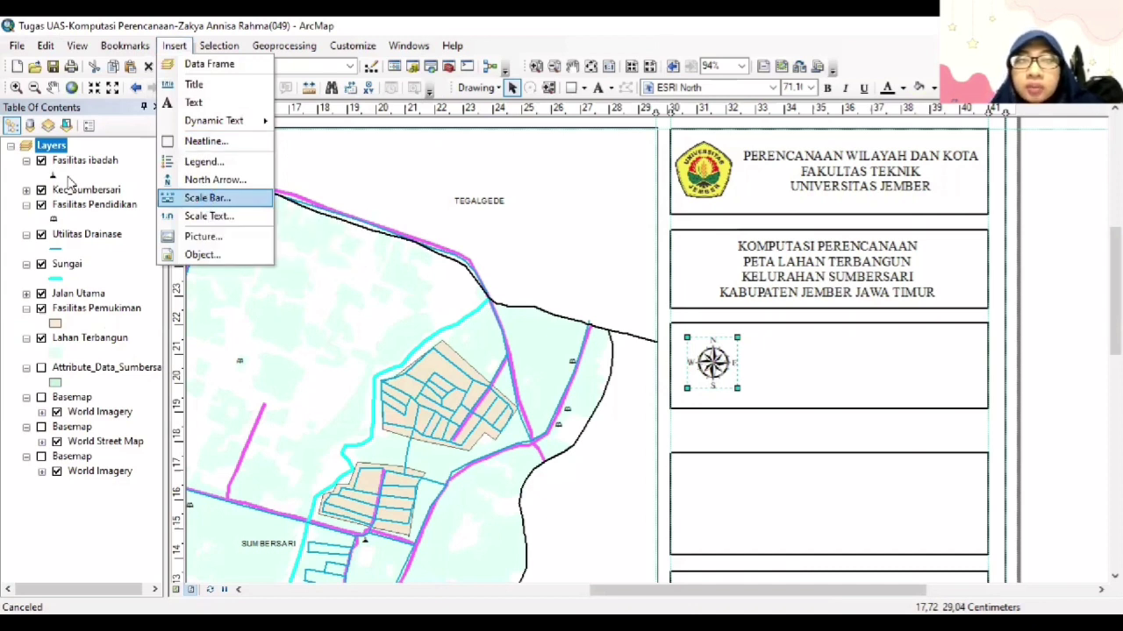
key(Return)
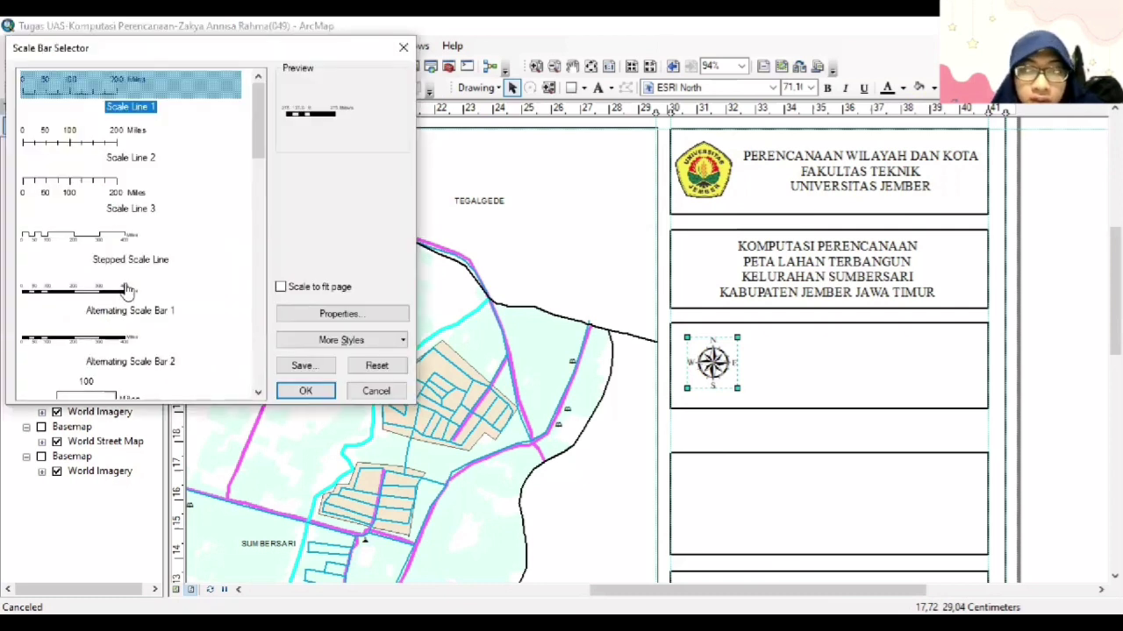
click(106, 339)
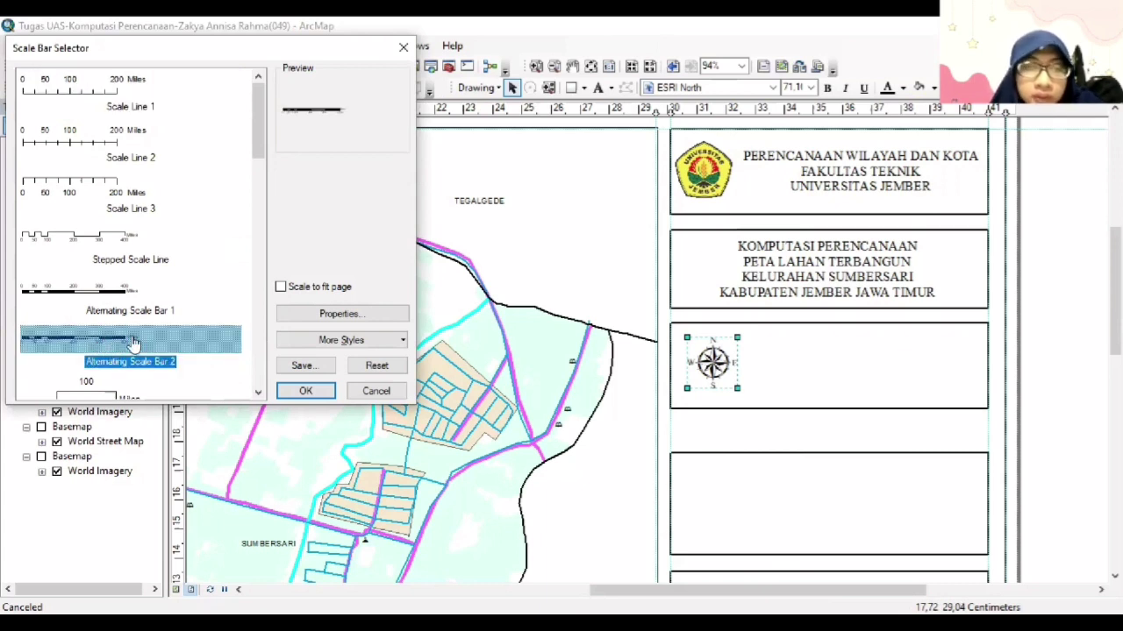
click(326, 387)
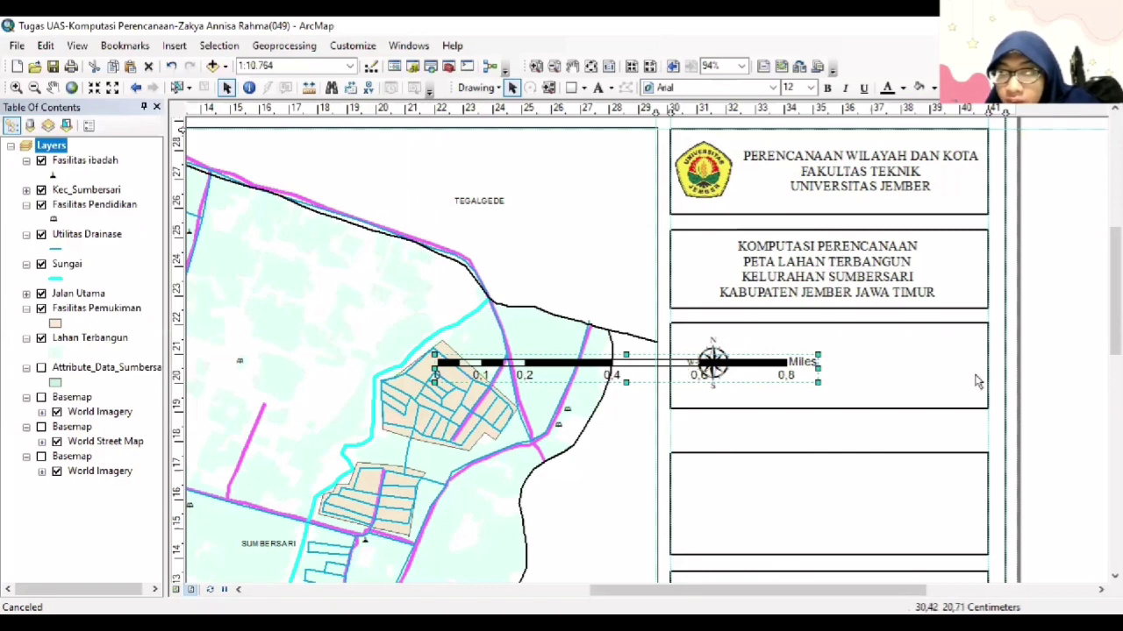
drag(989, 376, 990, 375)
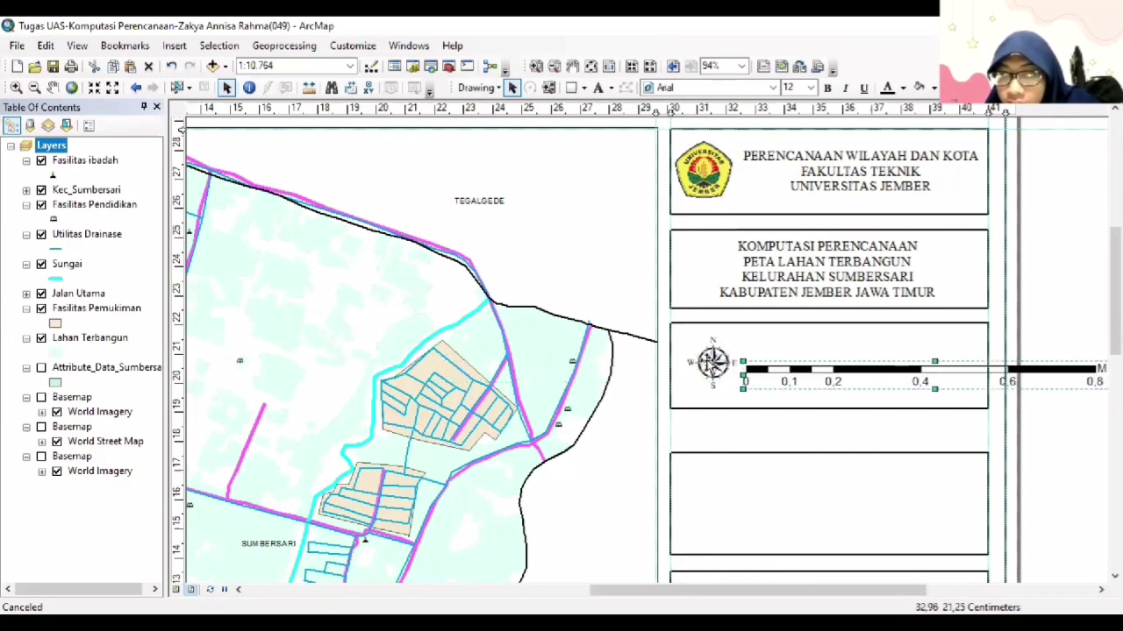
click(709, 364)
click(877, 369)
drag(1096, 370, 913, 375)
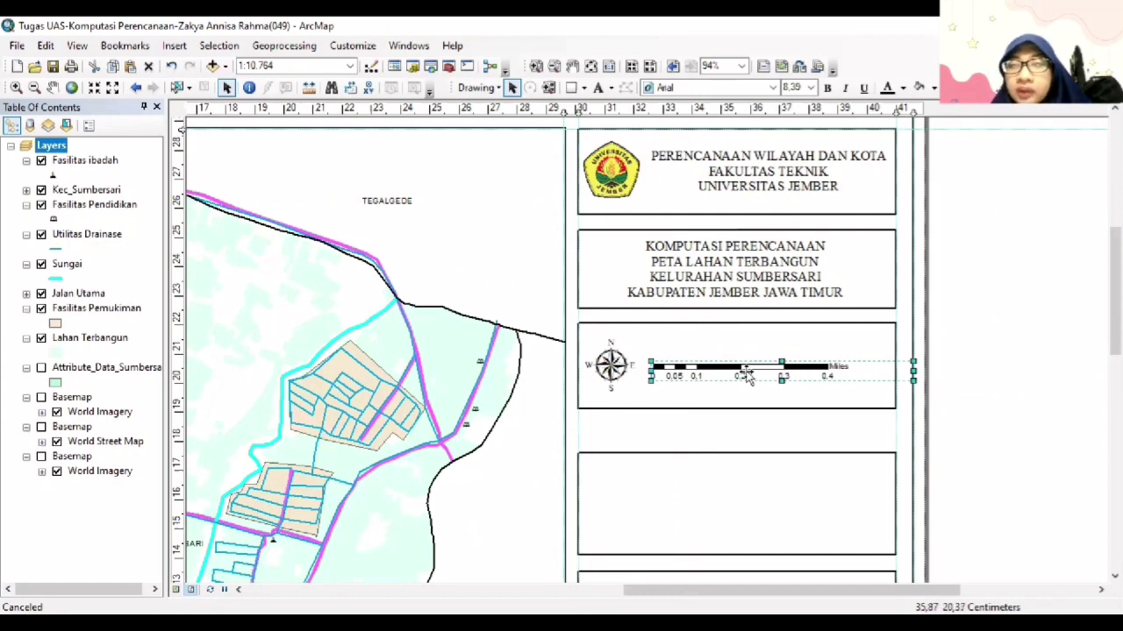
Set the scale bar's division units to Kilometers and shorten the bar to fit inside the third box.
right_click(754, 376)
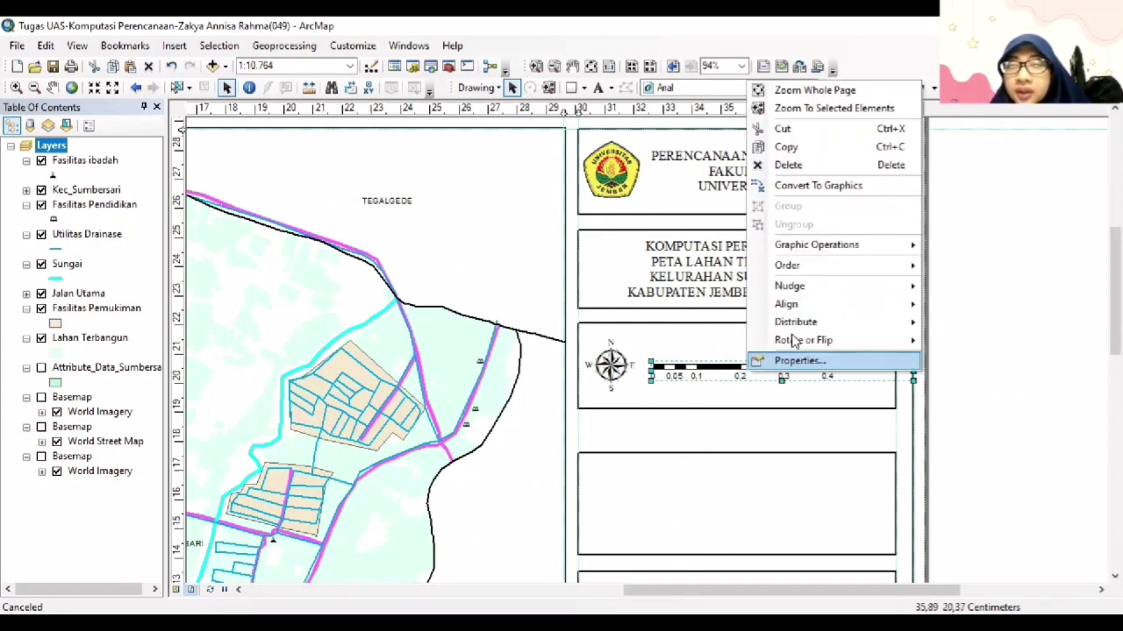
mouse_move(823, 347)
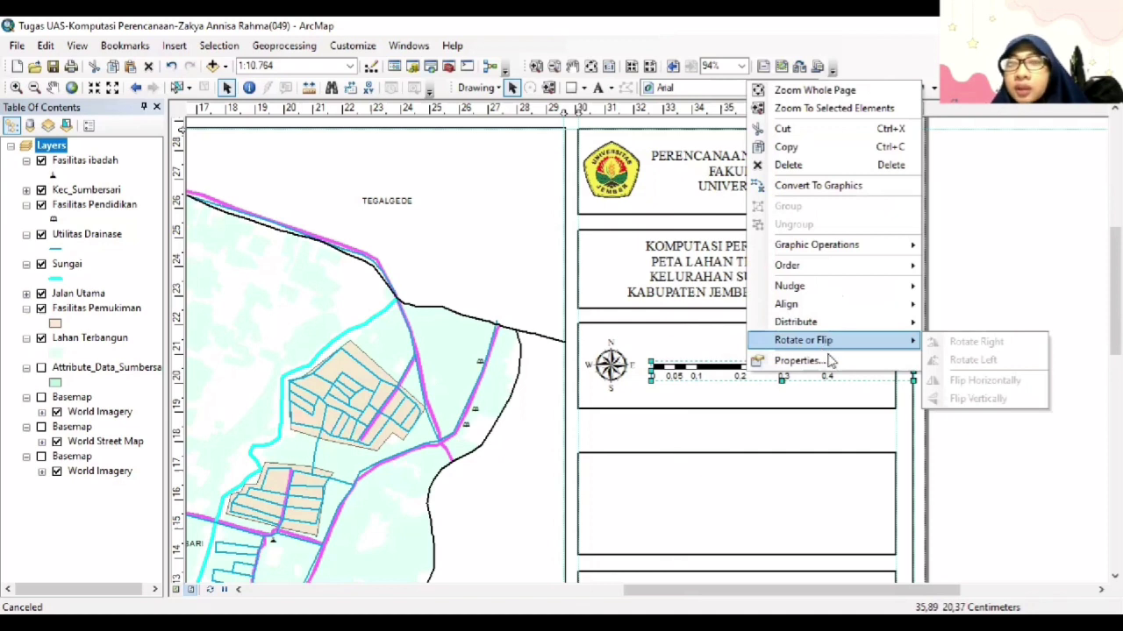
click(830, 362)
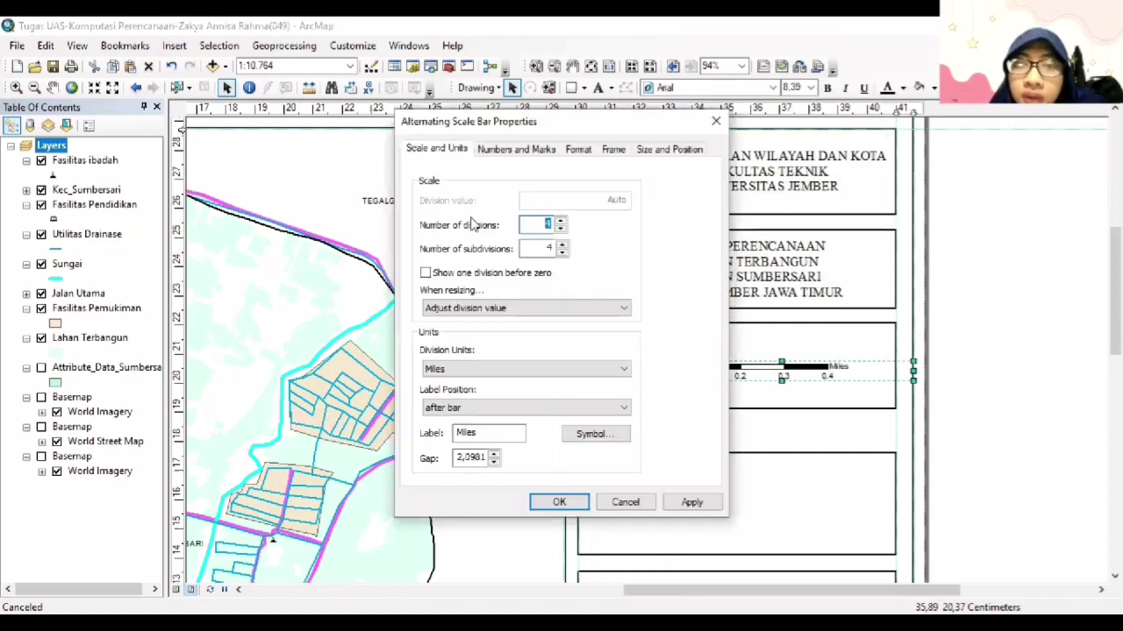
click(505, 371)
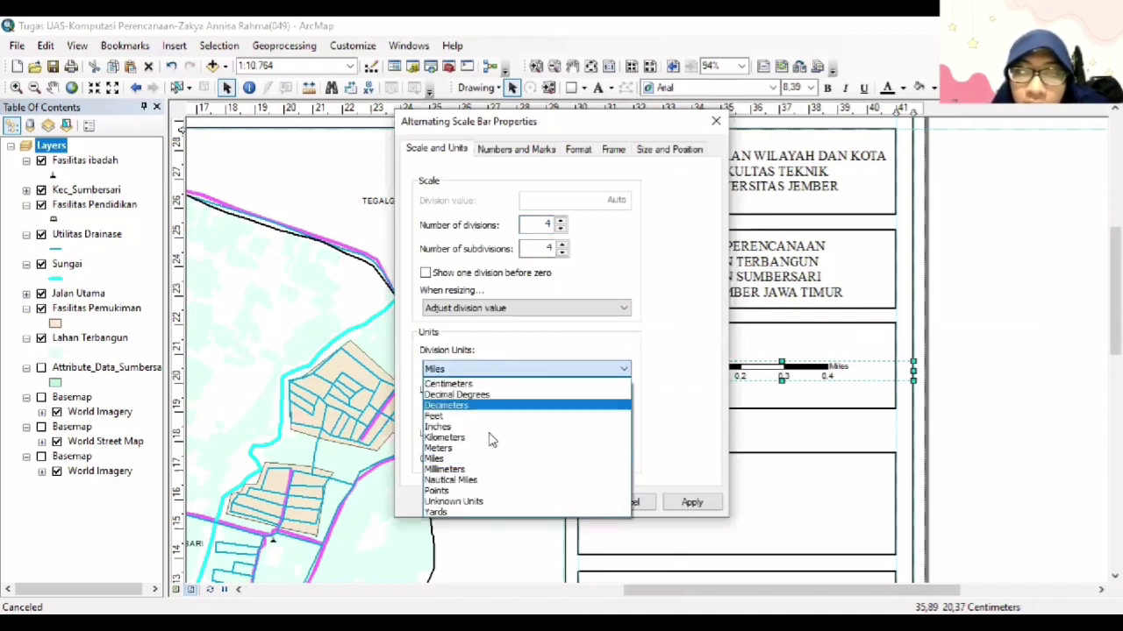
key(Down)
key(Down)
key(Down)
key(Return)
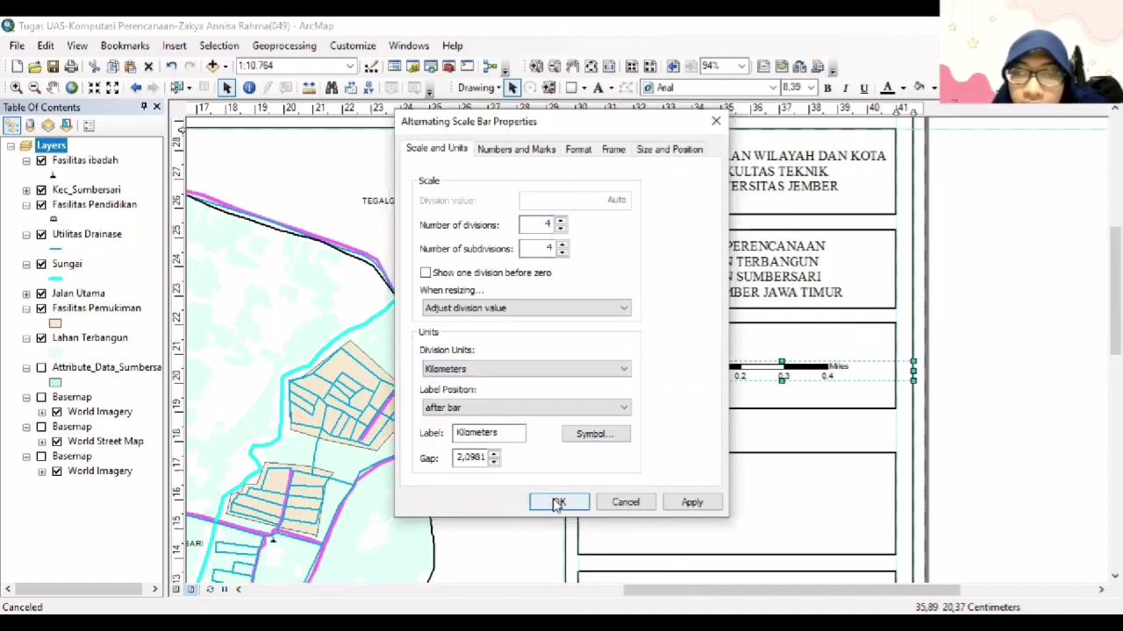
click(557, 504)
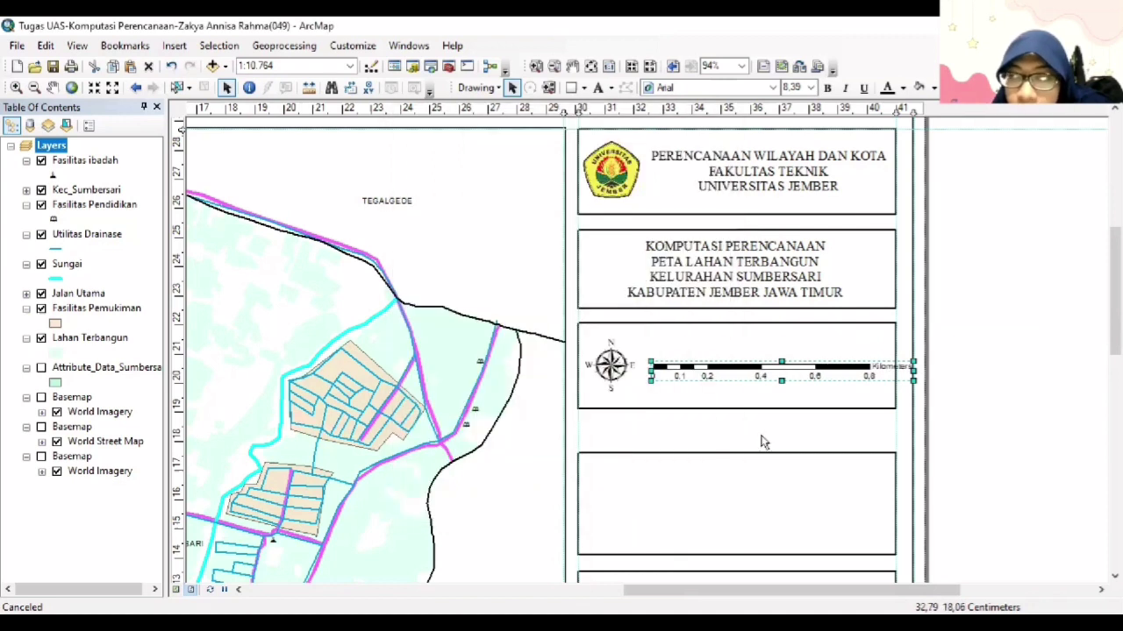
click(839, 377)
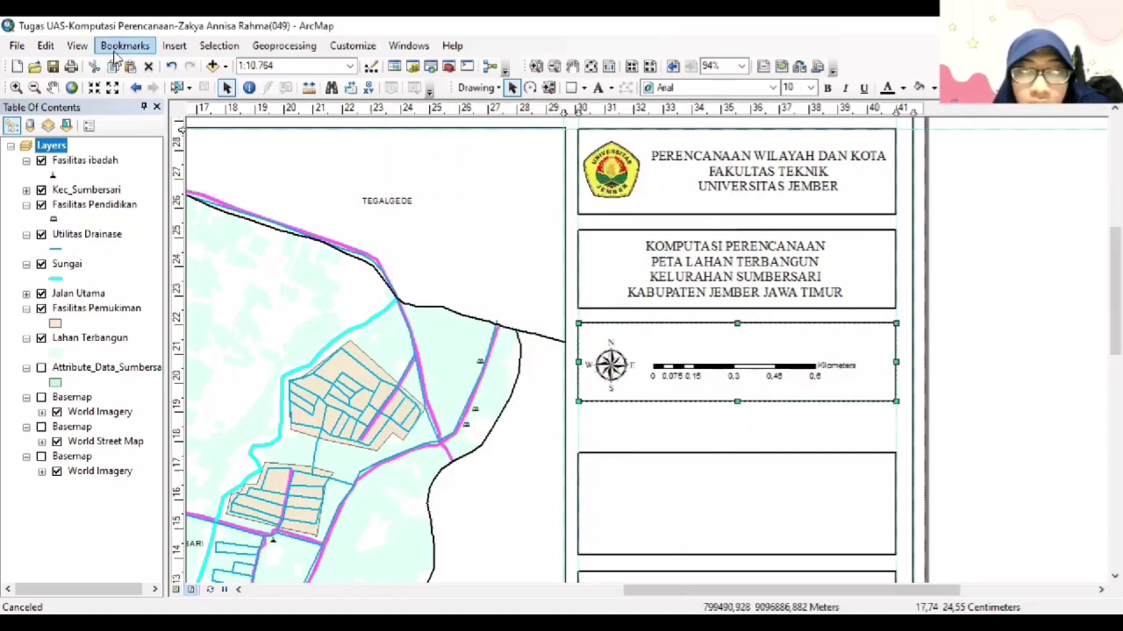
Insert a scale text and place it above the scale bar in the third box.
click(173, 46)
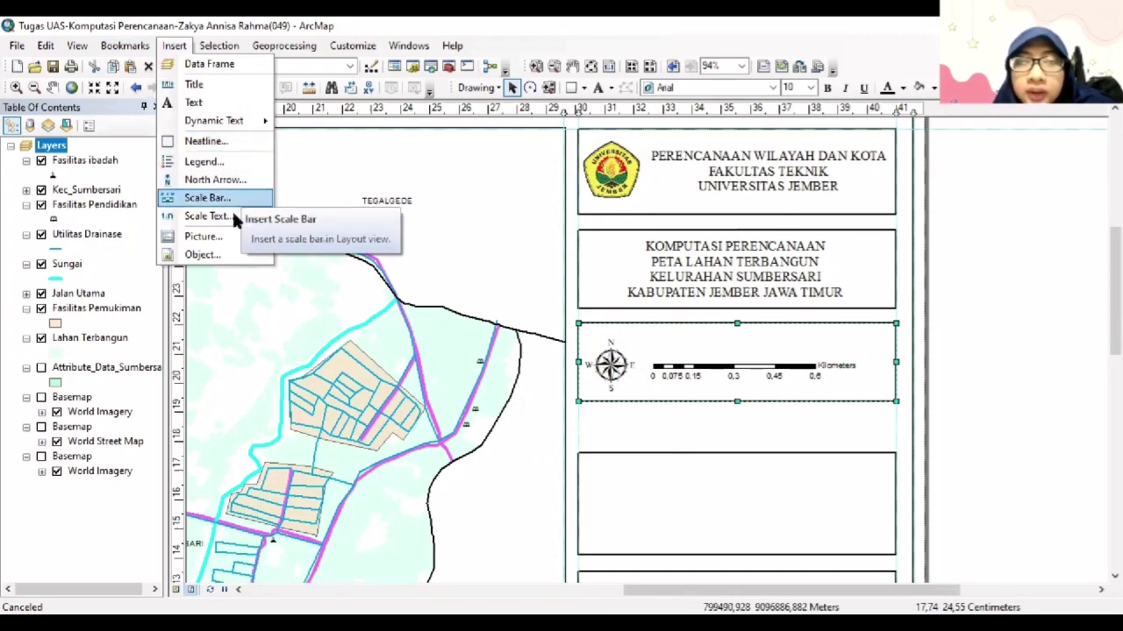
click(235, 218)
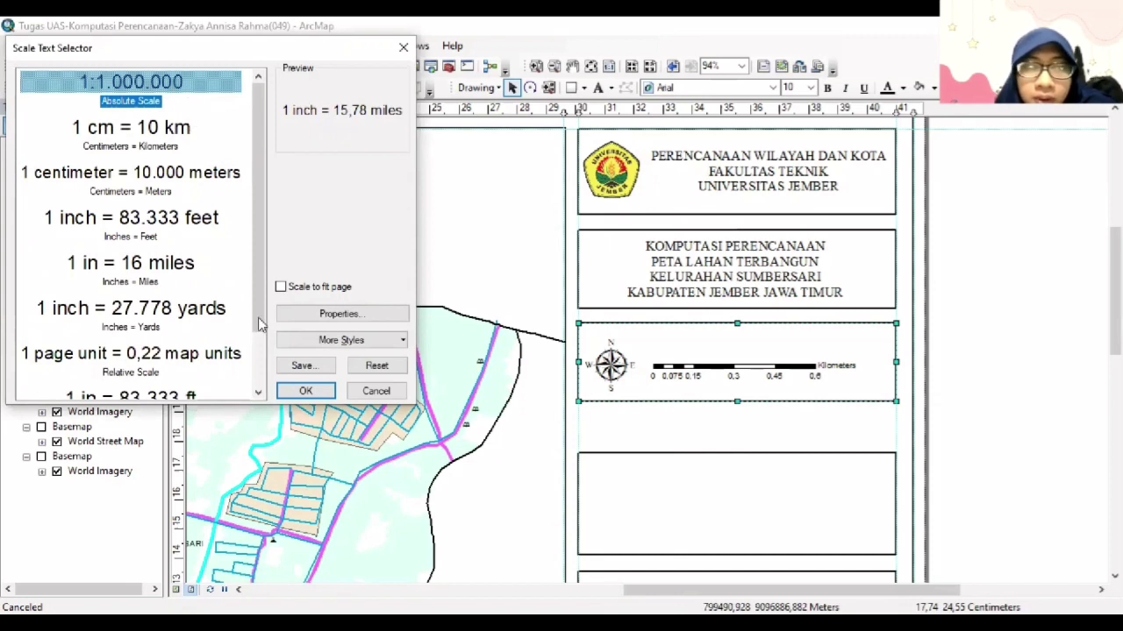
click(323, 397)
drag(664, 351, 737, 351)
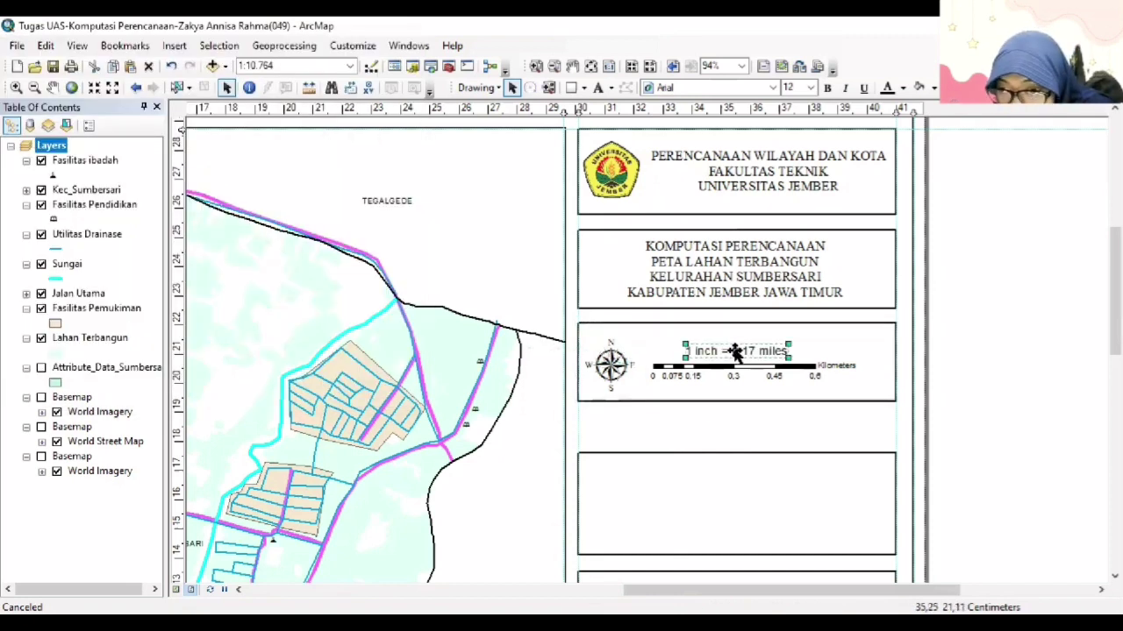
Choose Times New Roman as the font in the new scale text's properties.
right_click(730, 349)
click(763, 339)
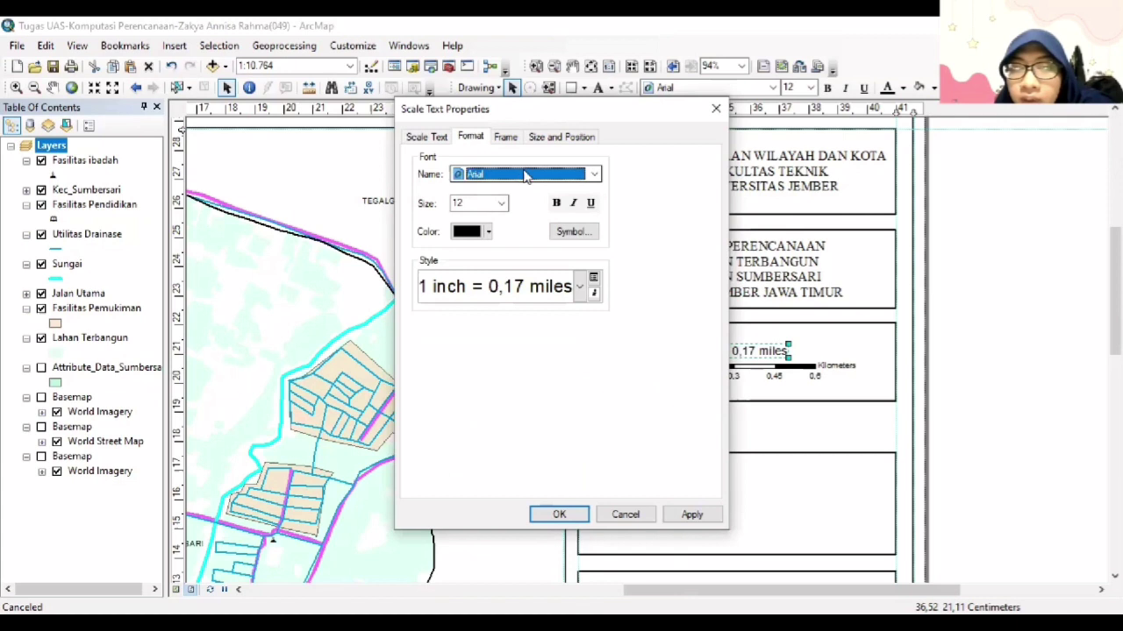
click(594, 174)
scroll(561, 263, down, 15)
click(594, 298)
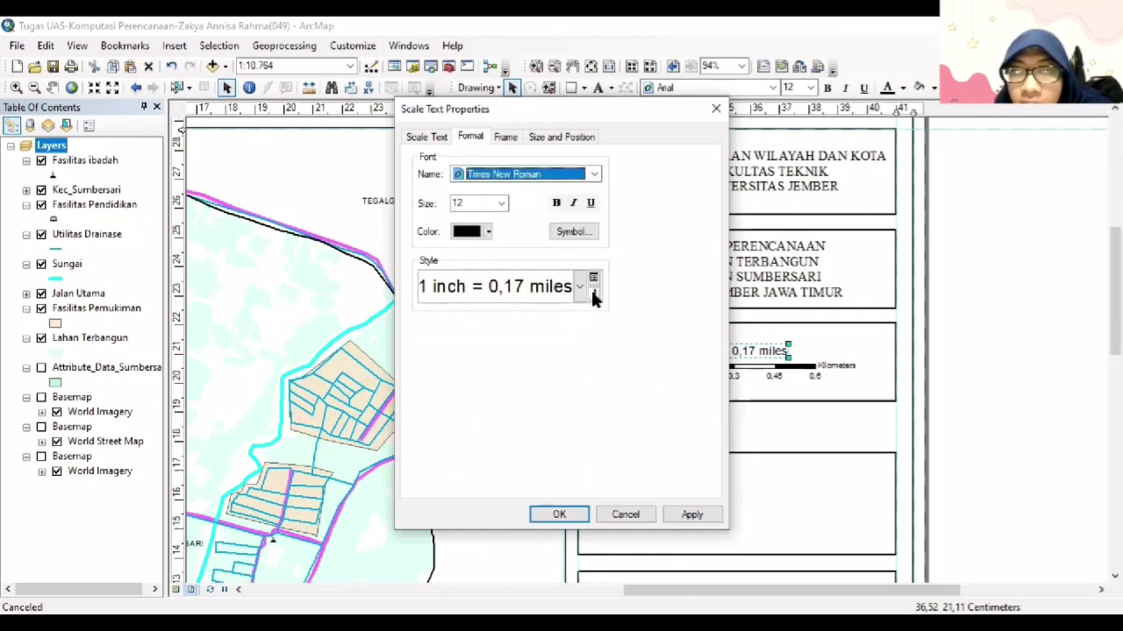
Set the scale text's page units to Centimeters and map units to Kilometers, and switch it to the absolute scale format.
click(592, 281)
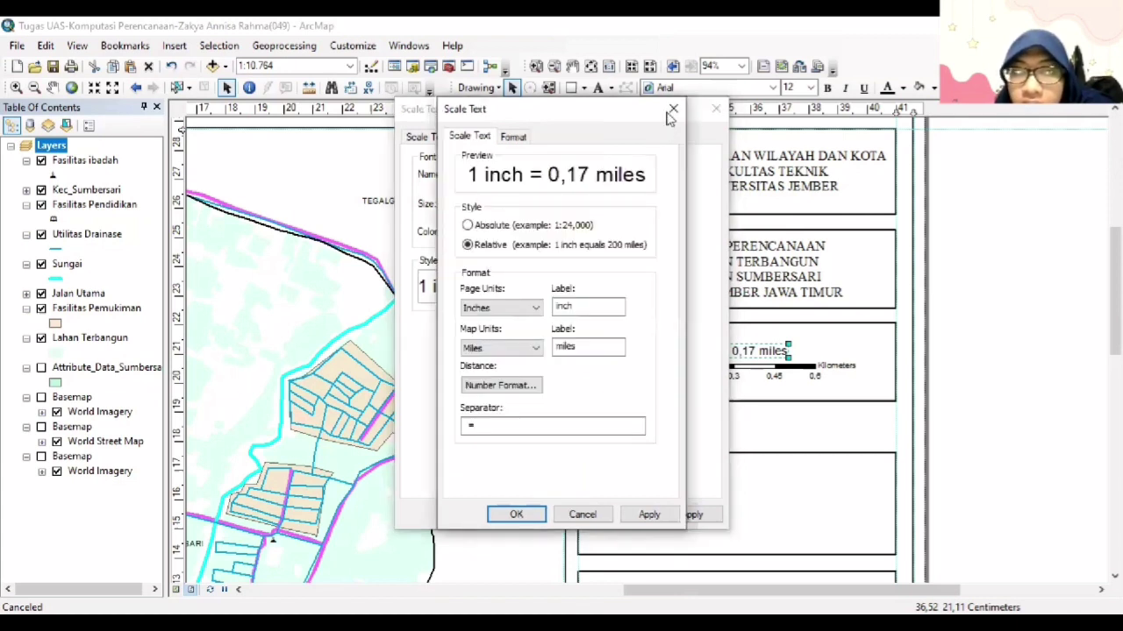
click(530, 310)
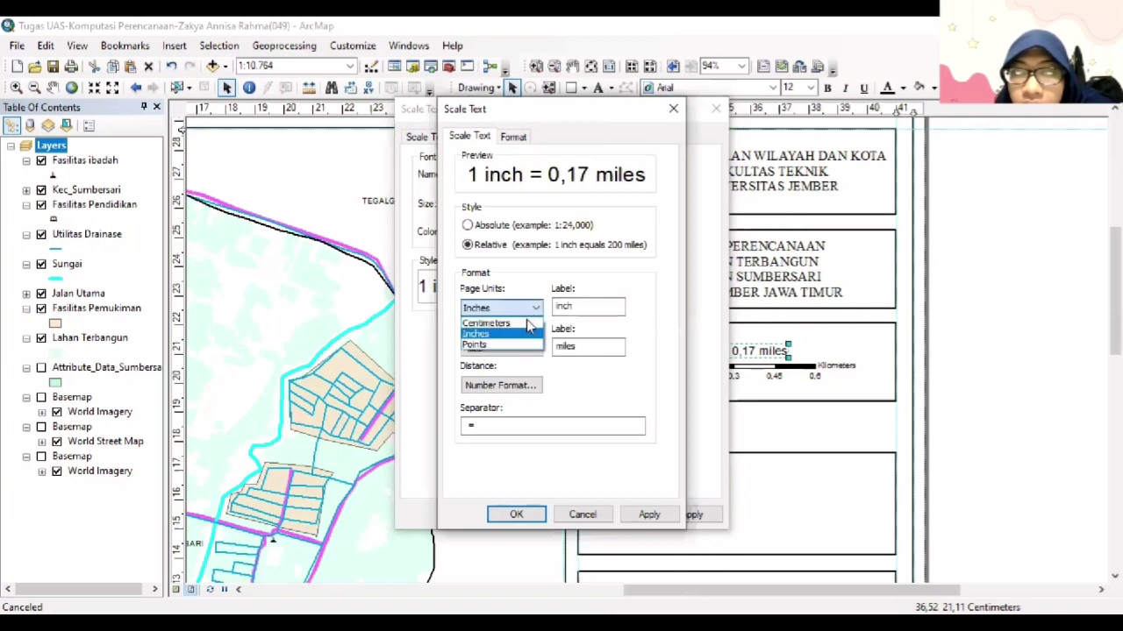
click(529, 323)
click(534, 348)
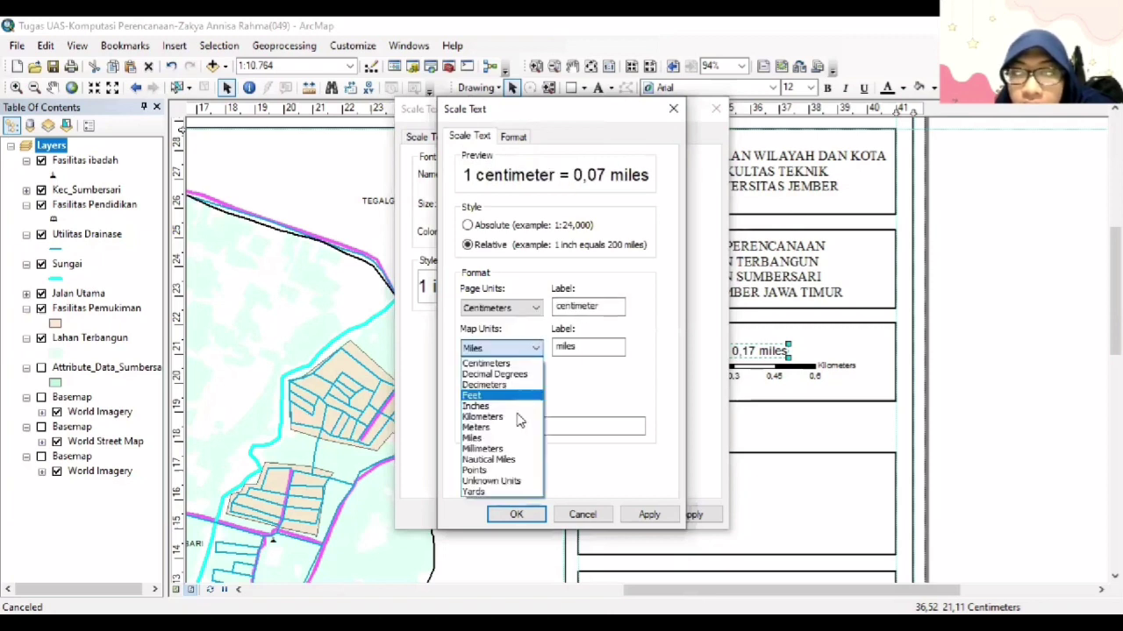
click(517, 416)
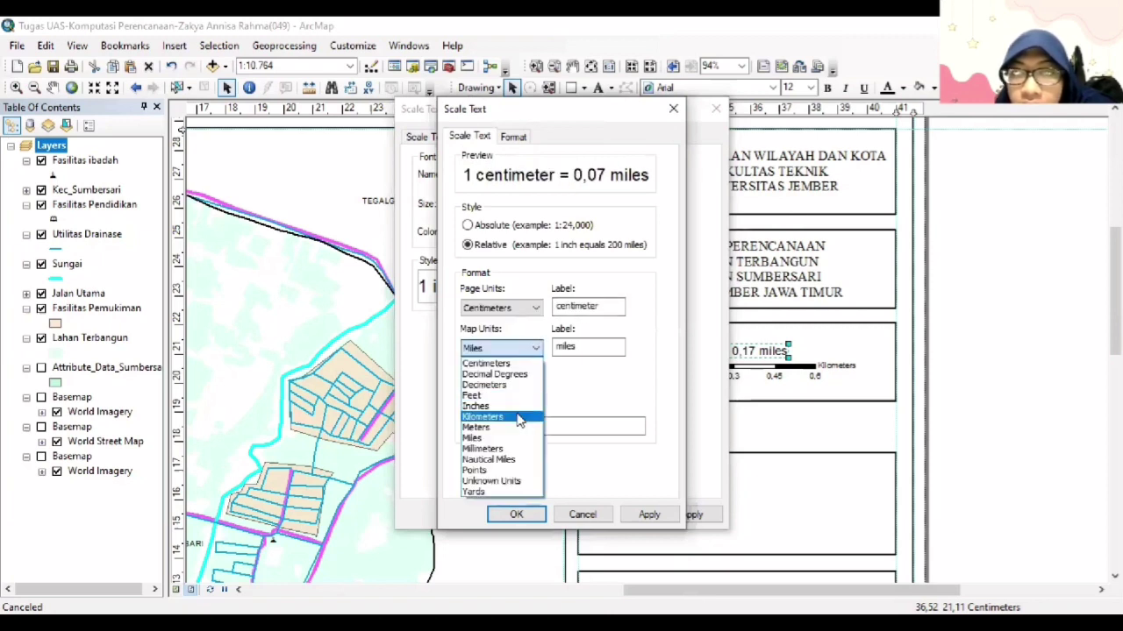
click(526, 514)
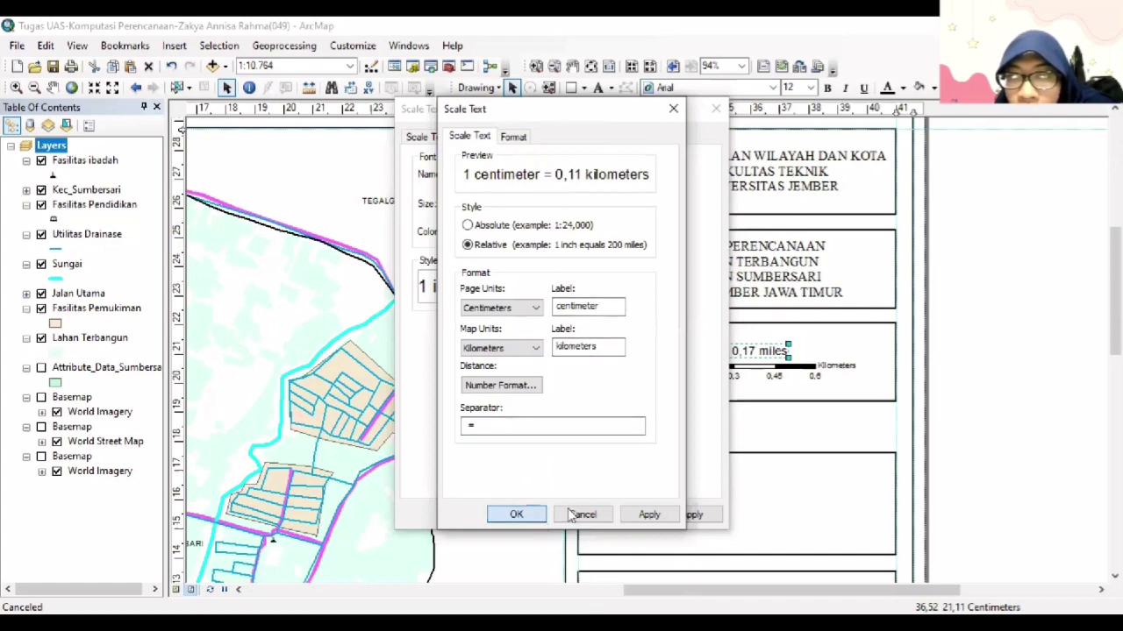
key(Escape)
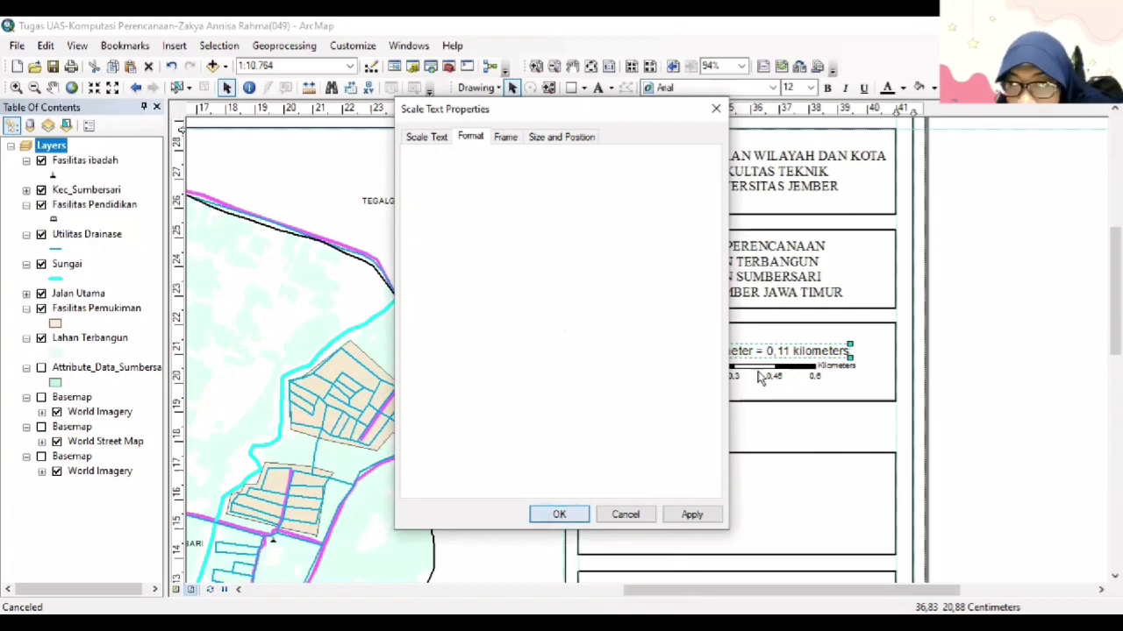
Add the text "SKALA" in Times New Roman above the scale bar in the third box.
click(174, 45)
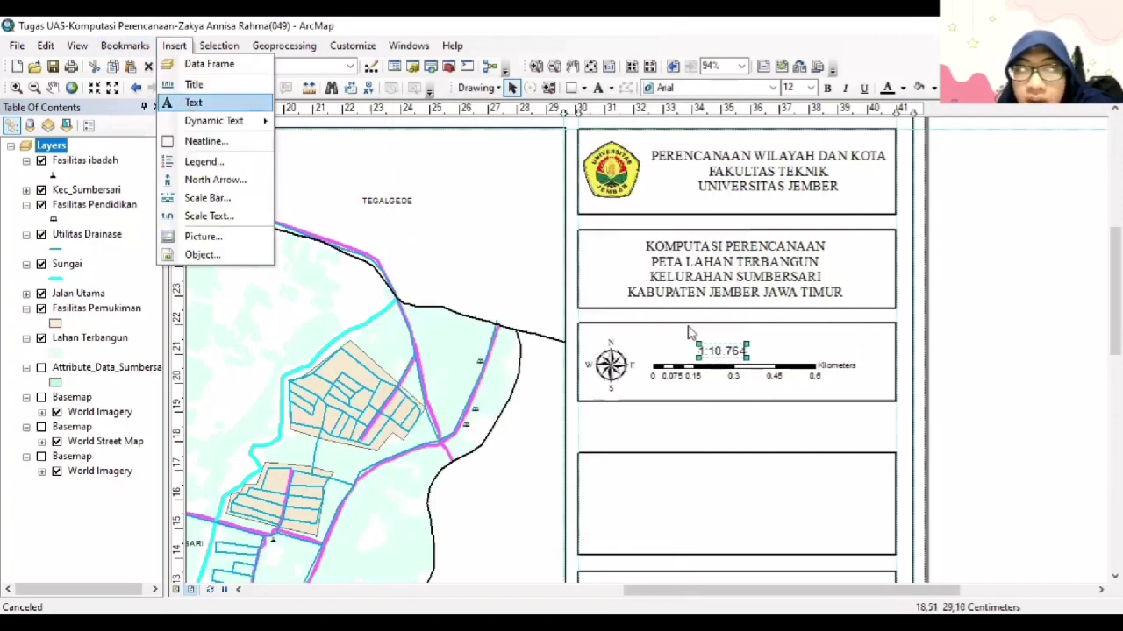
click(189, 102)
key(Return)
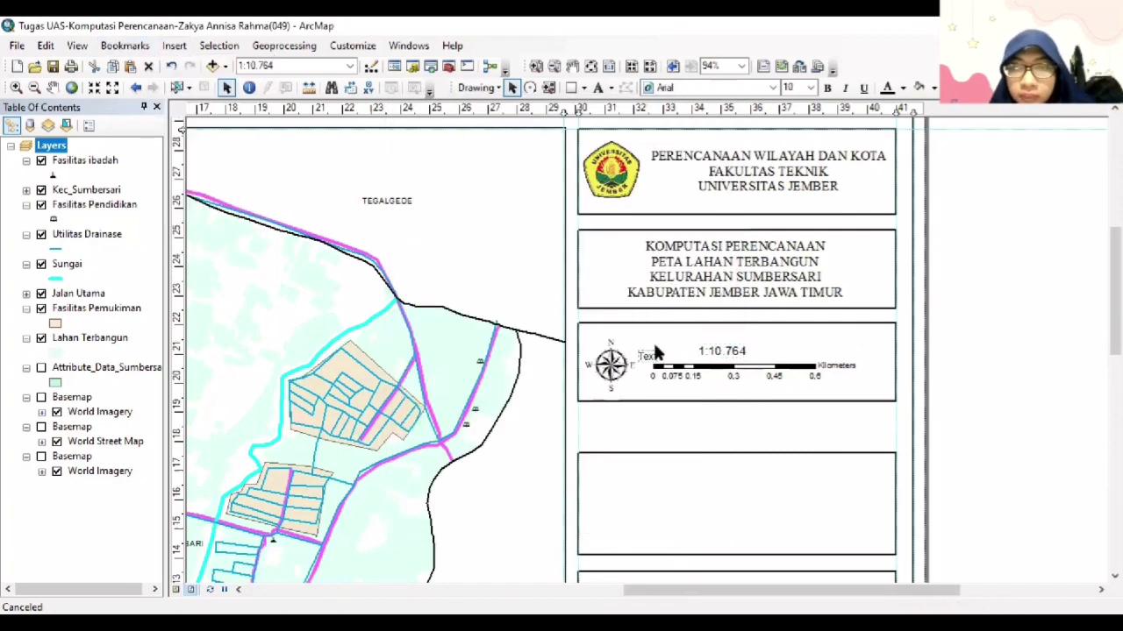
double_click(651, 354)
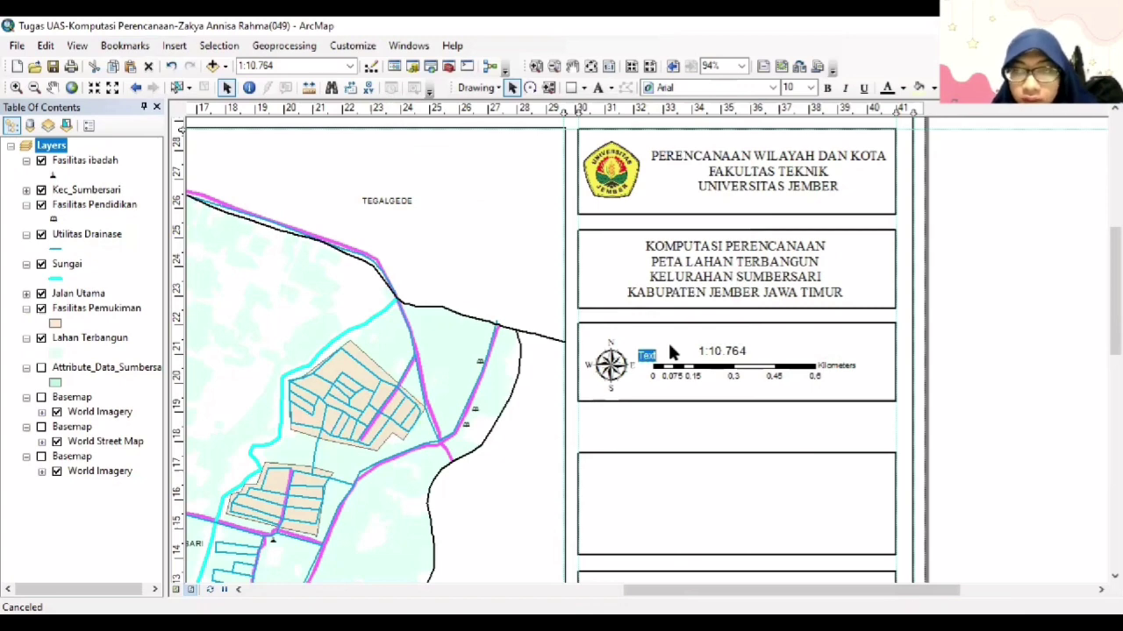
text(SKALA)
double_click(651, 355)
click(546, 460)
Move the empty fourth box up beneath the scale box and start a legend without the Kec_Sumbersari layer.
drag(678, 482, 679, 445)
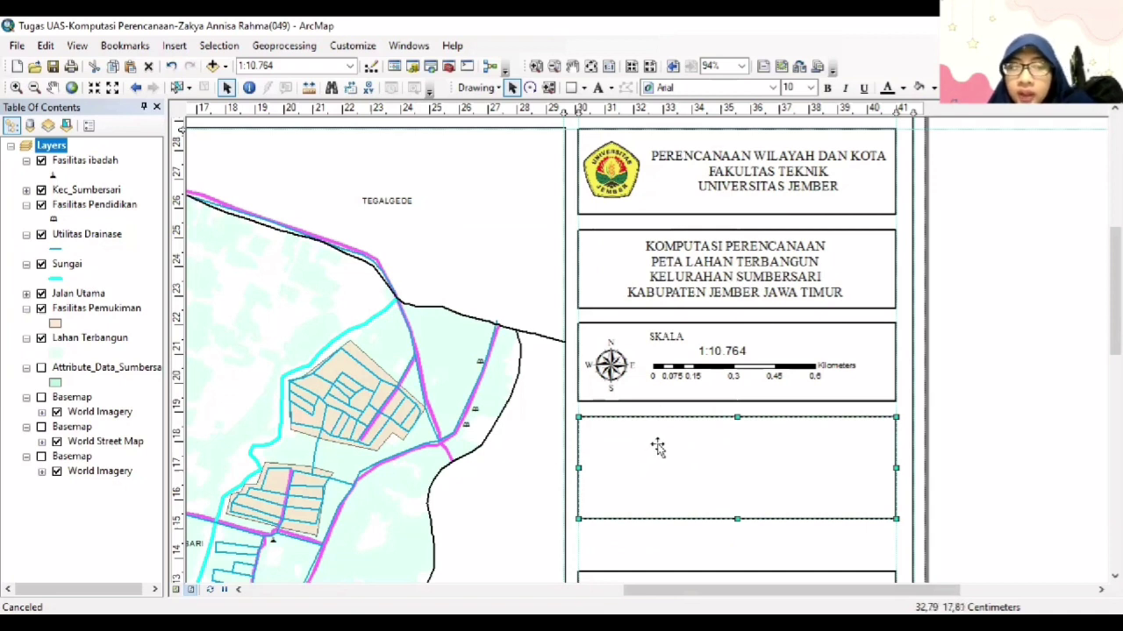
click(173, 48)
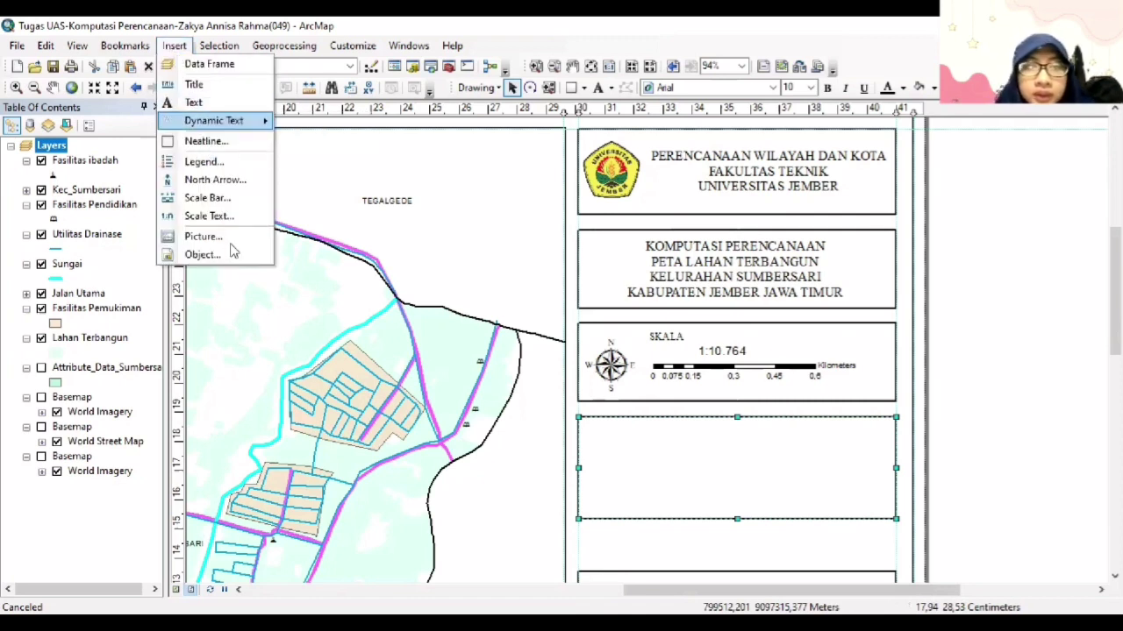
click(236, 161)
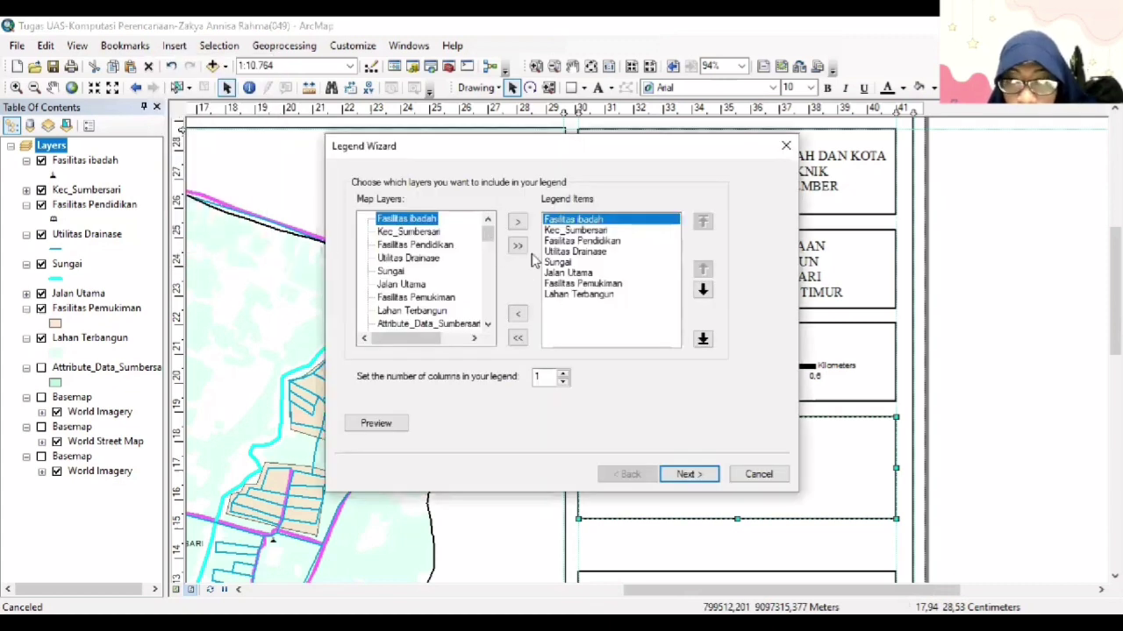
click(571, 230)
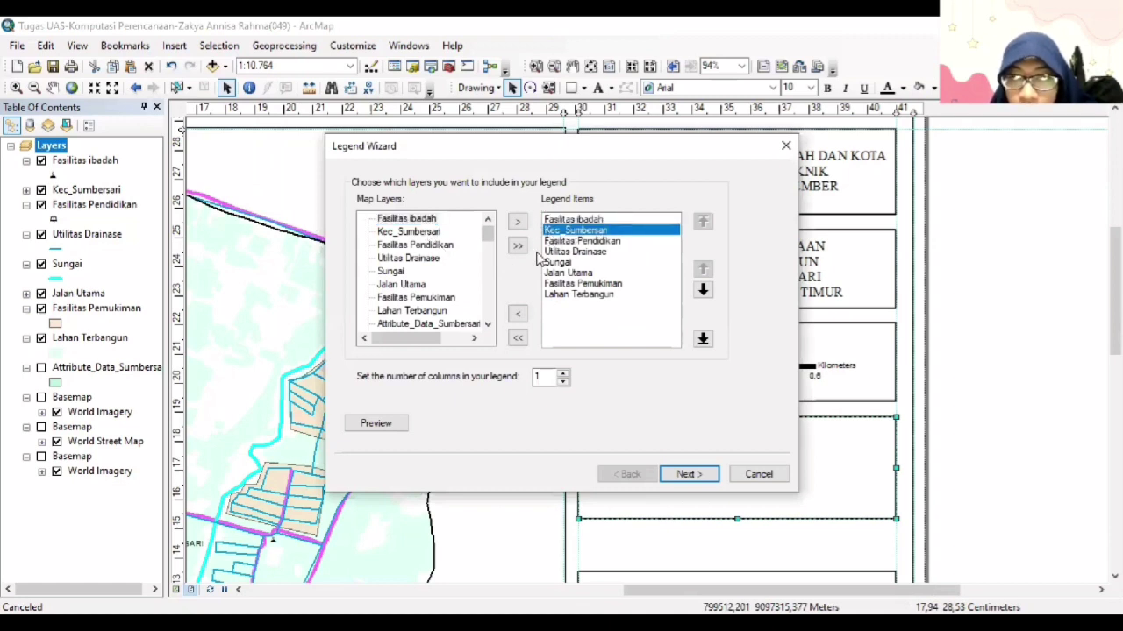
click(517, 314)
click(430, 304)
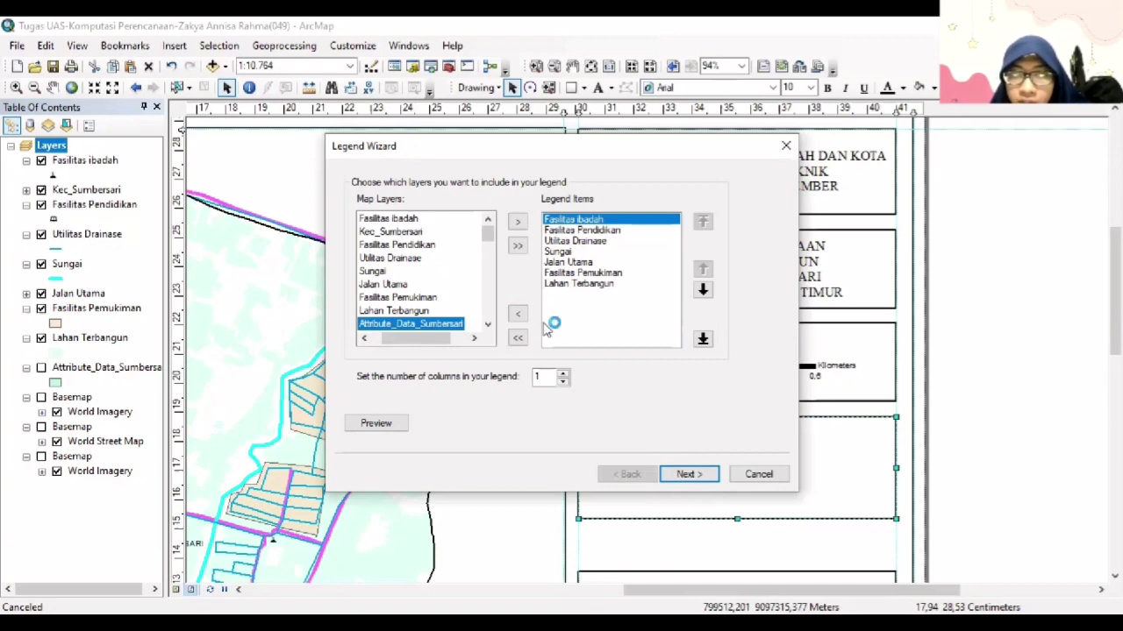
Reorder the legend items to Jalan Utama, Sungai, Fasilitas ibadah, Fasilitas Pendidikan, Fasilitas Pemukiman, Utilitas Drainase, Lahan Terbangun.
click(579, 262)
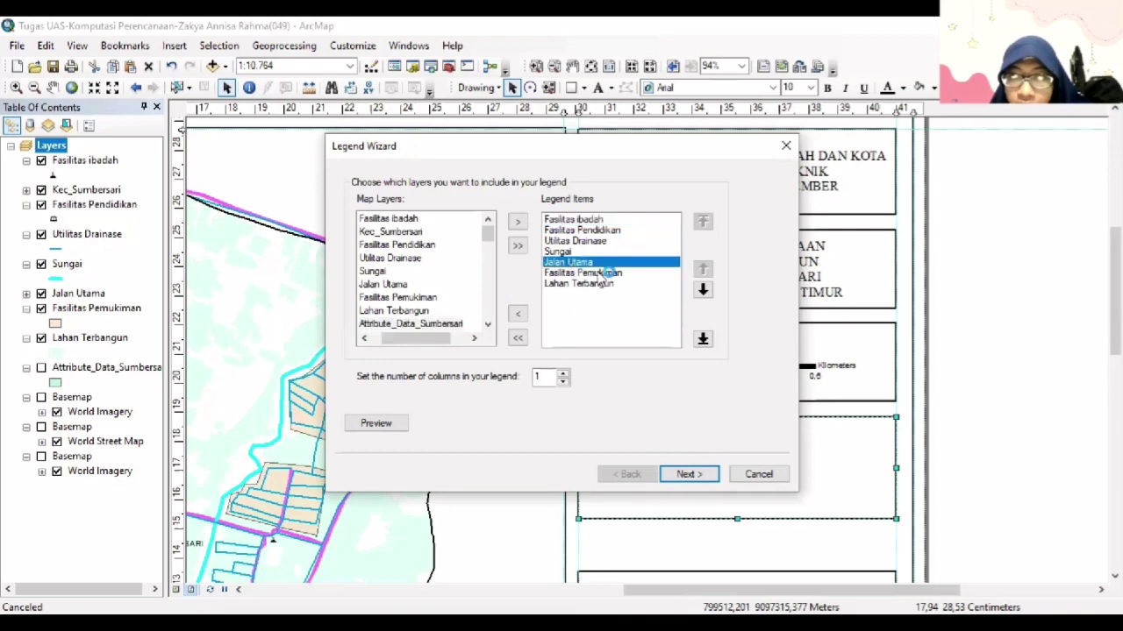
click(702, 271)
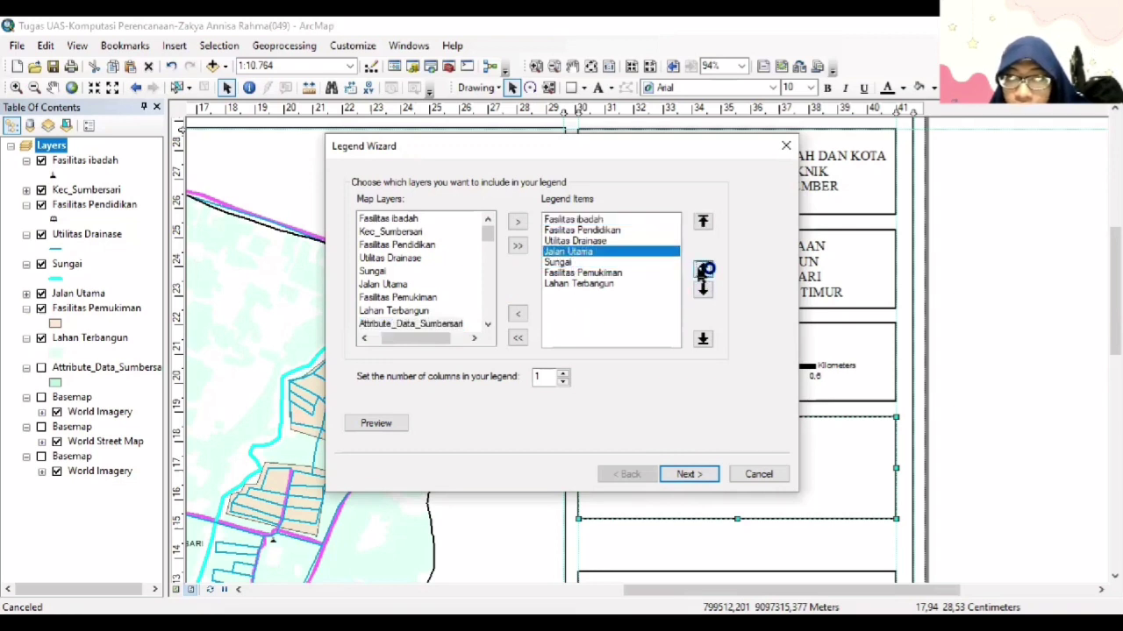
click(704, 271)
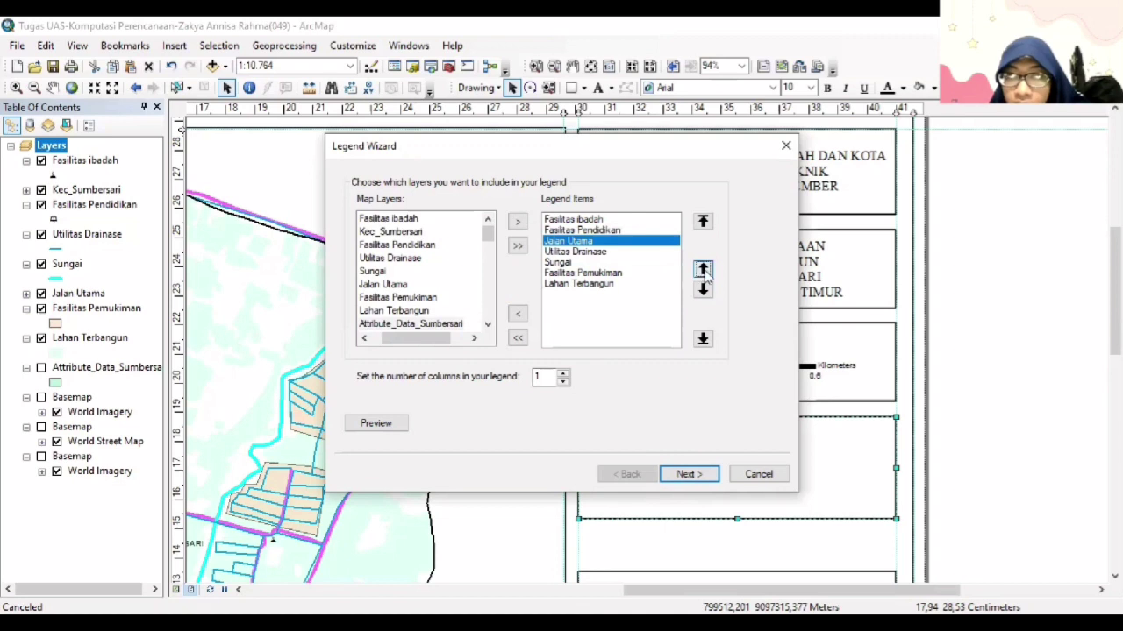
double_click(702, 270)
click(561, 263)
click(702, 269)
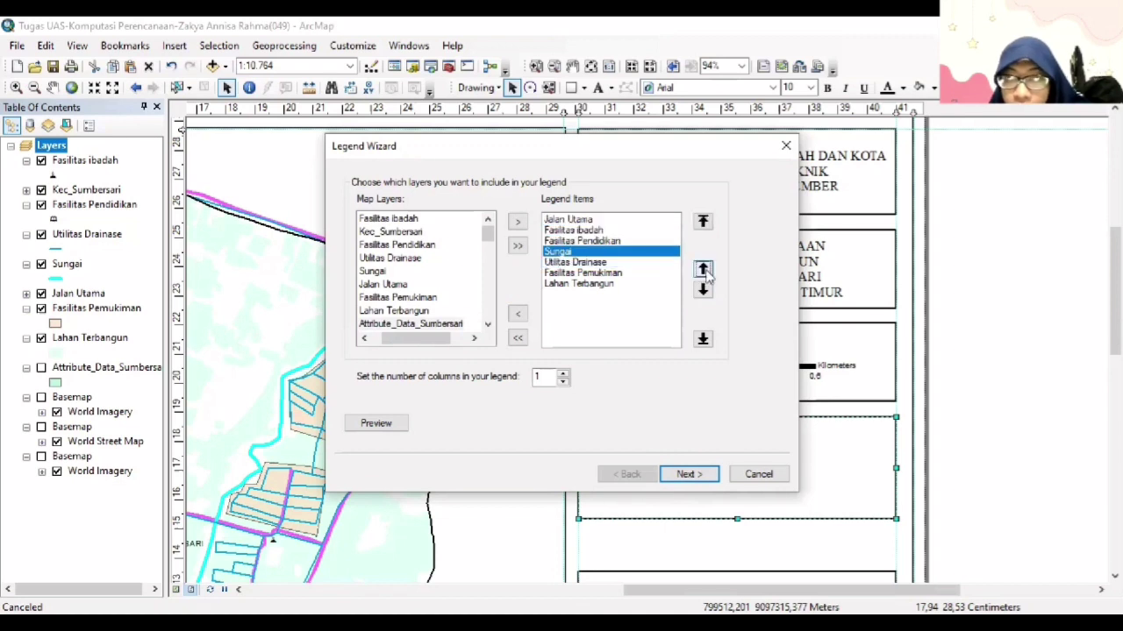
double_click(702, 269)
click(583, 273)
click(702, 270)
click(633, 285)
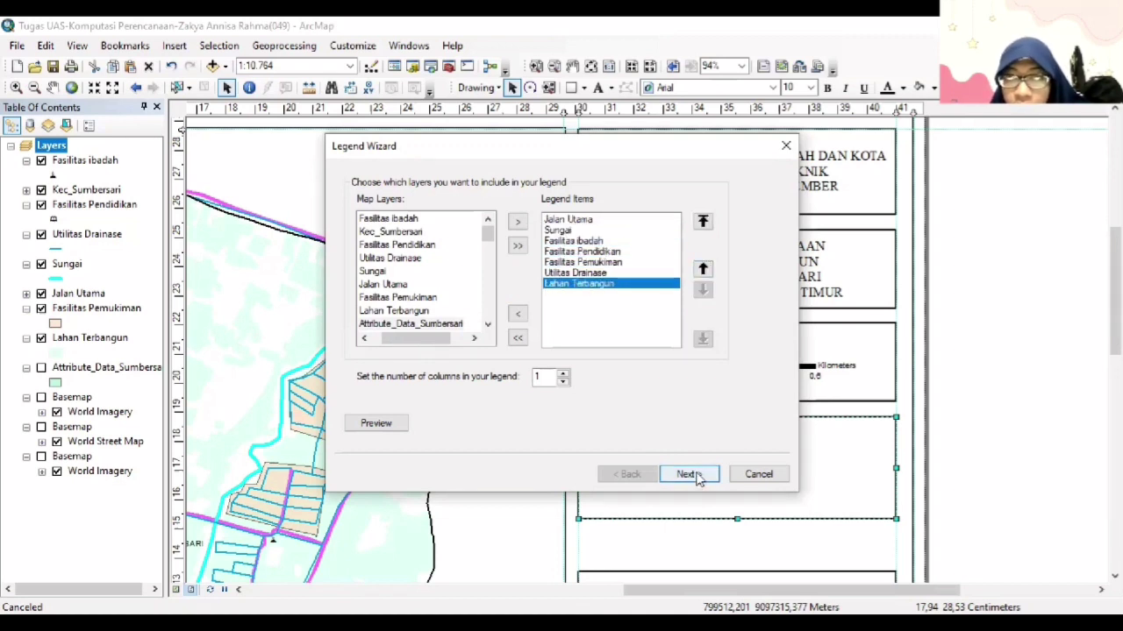
Set the legend title to "LegendA" in Times New Roman at size 12, and continue to the symbol patch settings.
click(697, 475)
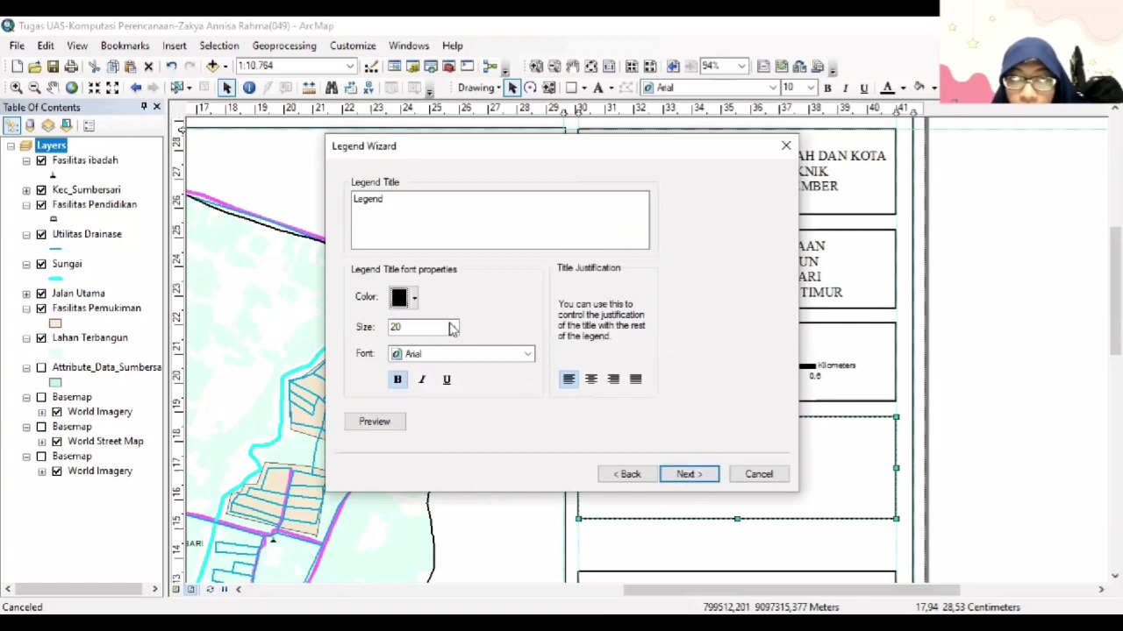
text(A)
click(528, 353)
scroll(533, 404, down, 5)
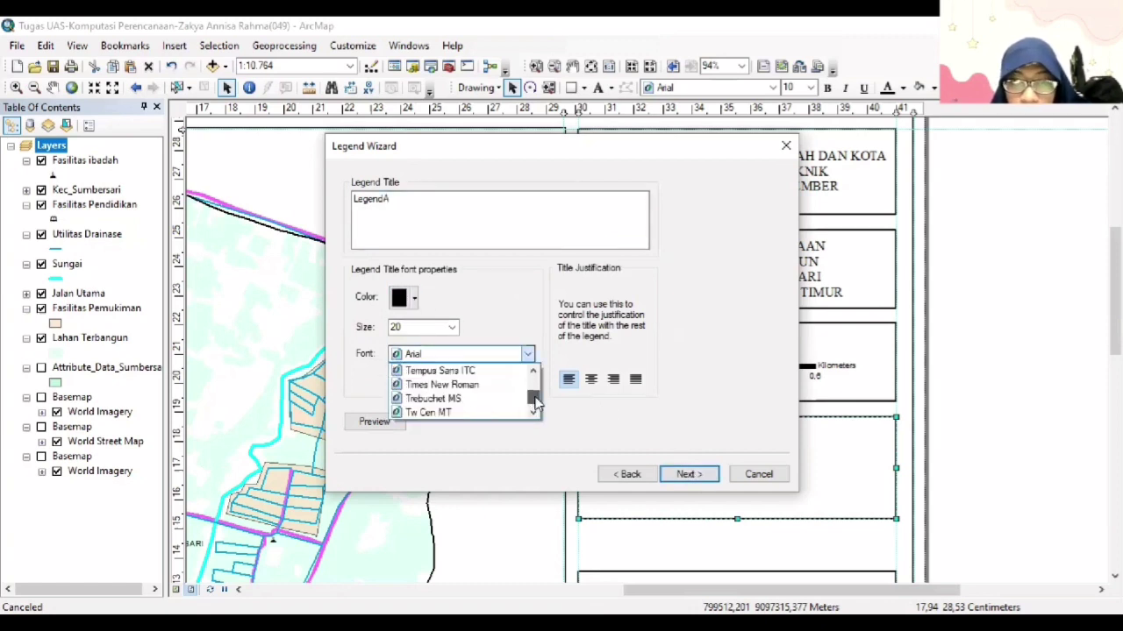
scroll(534, 404, up, 1)
click(452, 327)
click(417, 376)
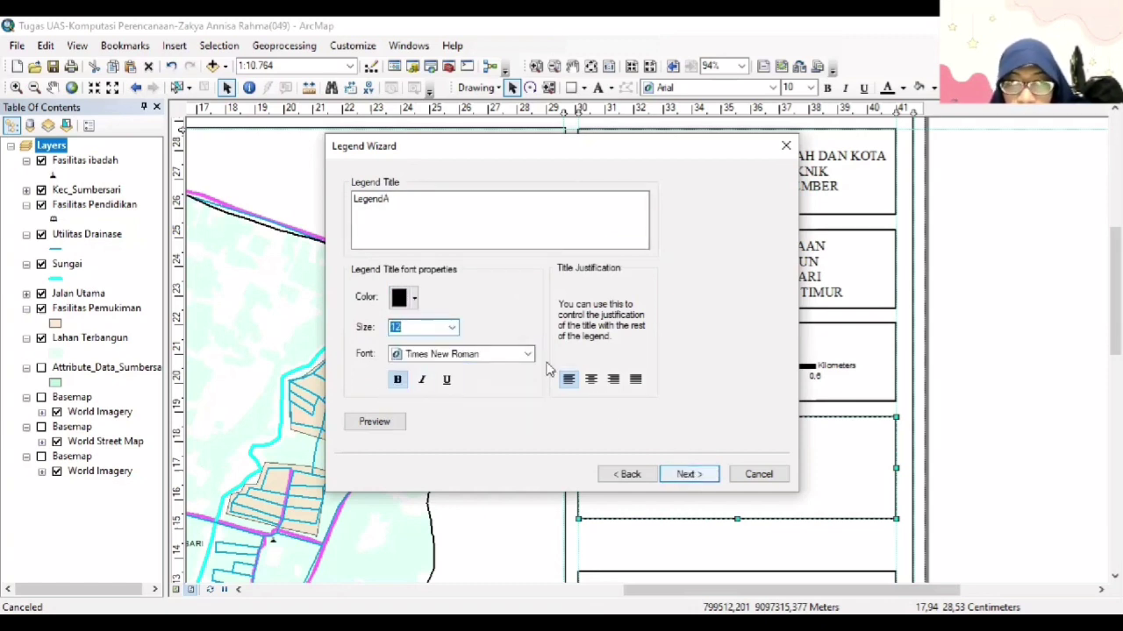
click(689, 473)
Browse the line and area patch shapes, and set the Sungai legend item's line patch to Flowing Water.
click(630, 320)
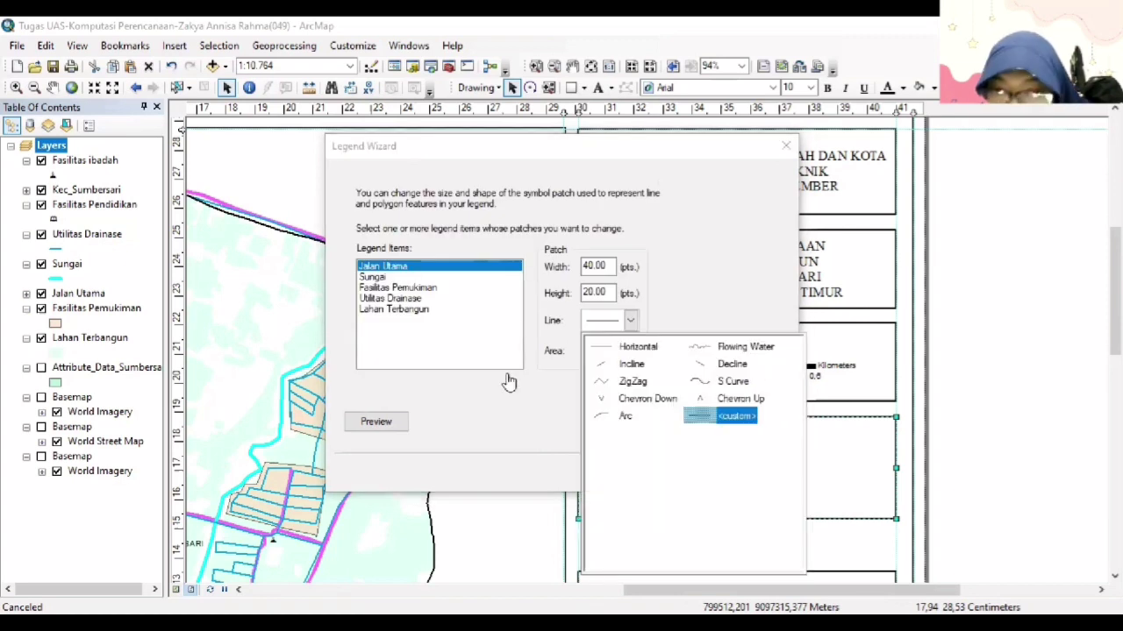
click(414, 277)
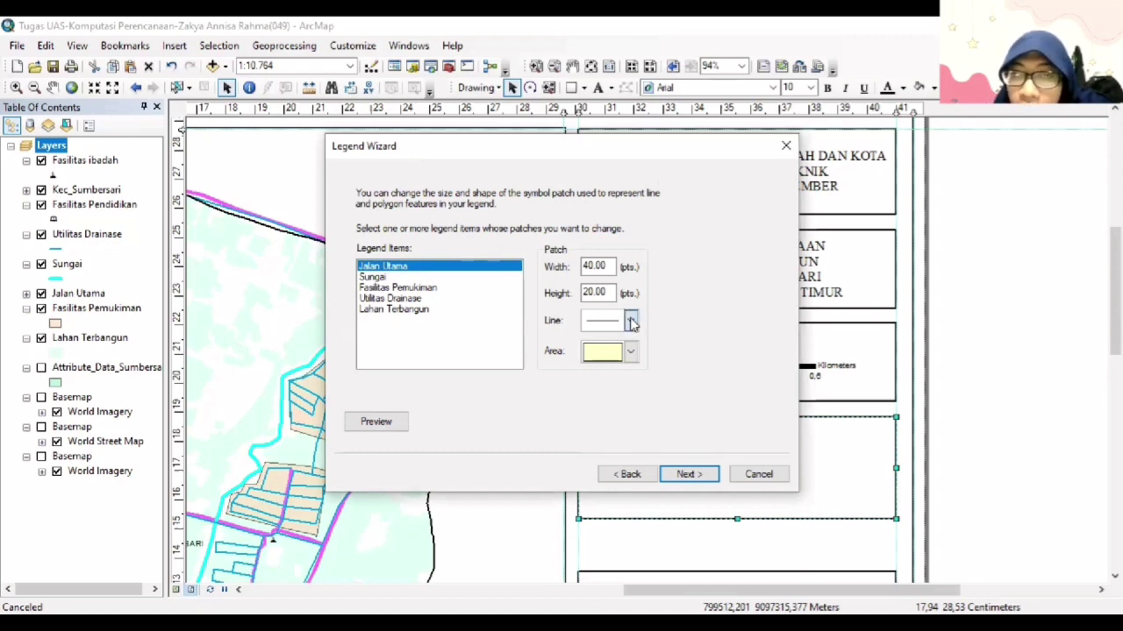
click(631, 353)
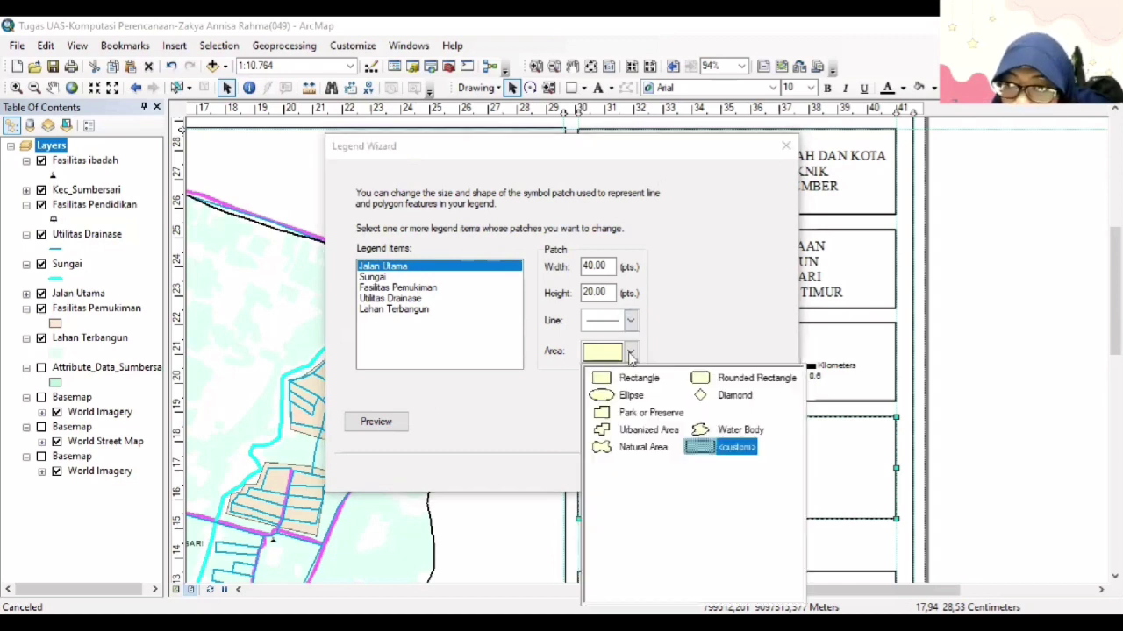
click(631, 322)
click(631, 322)
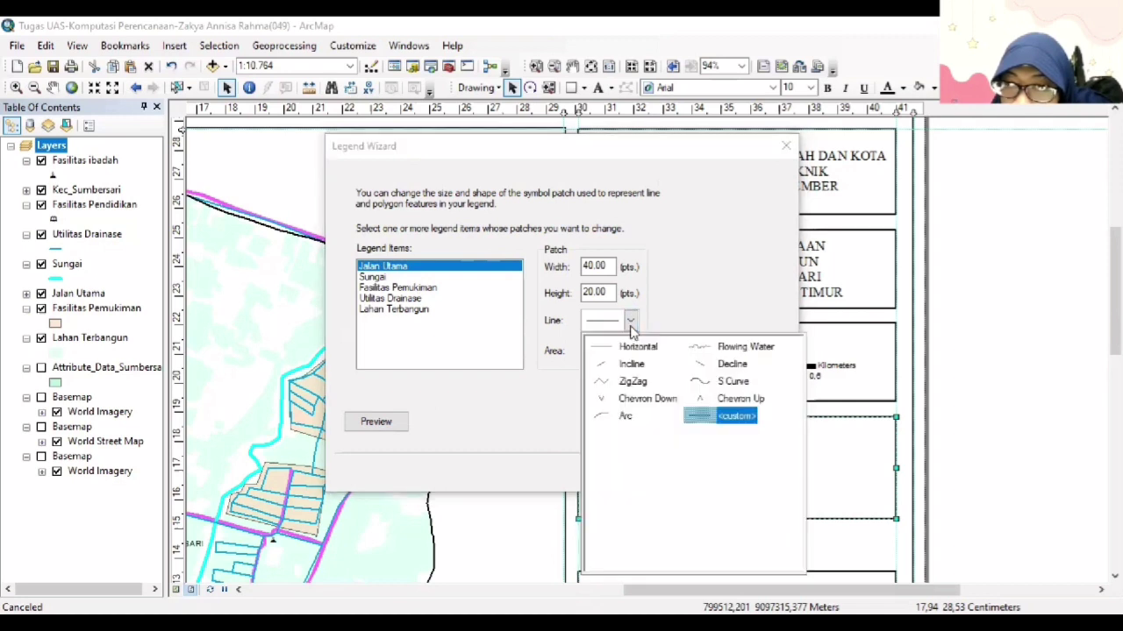
click(373, 277)
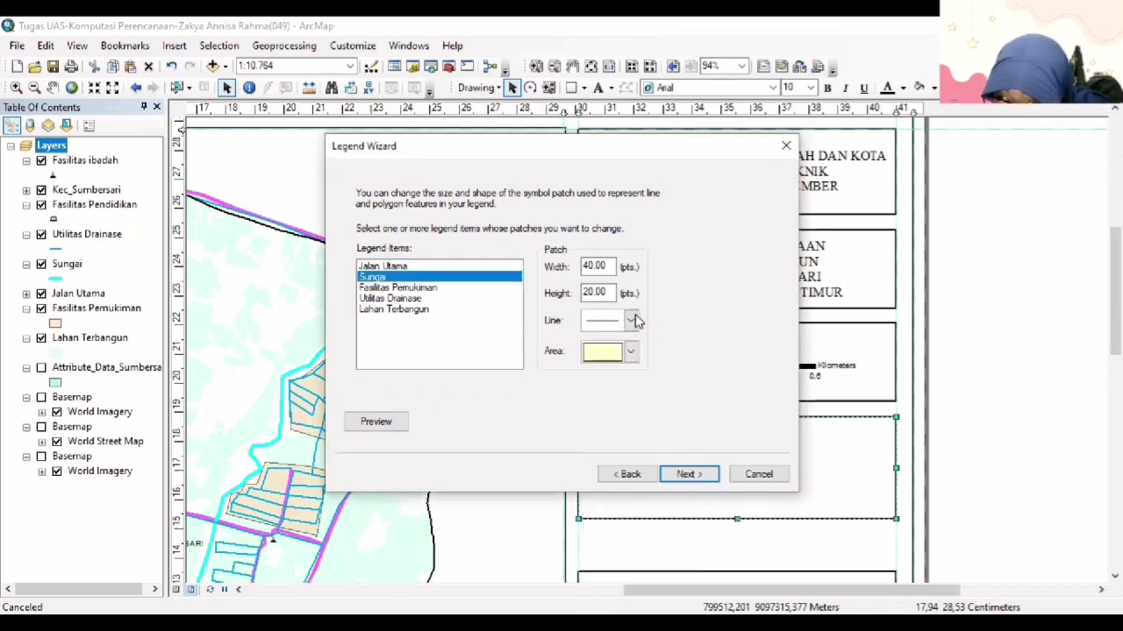
click(635, 320)
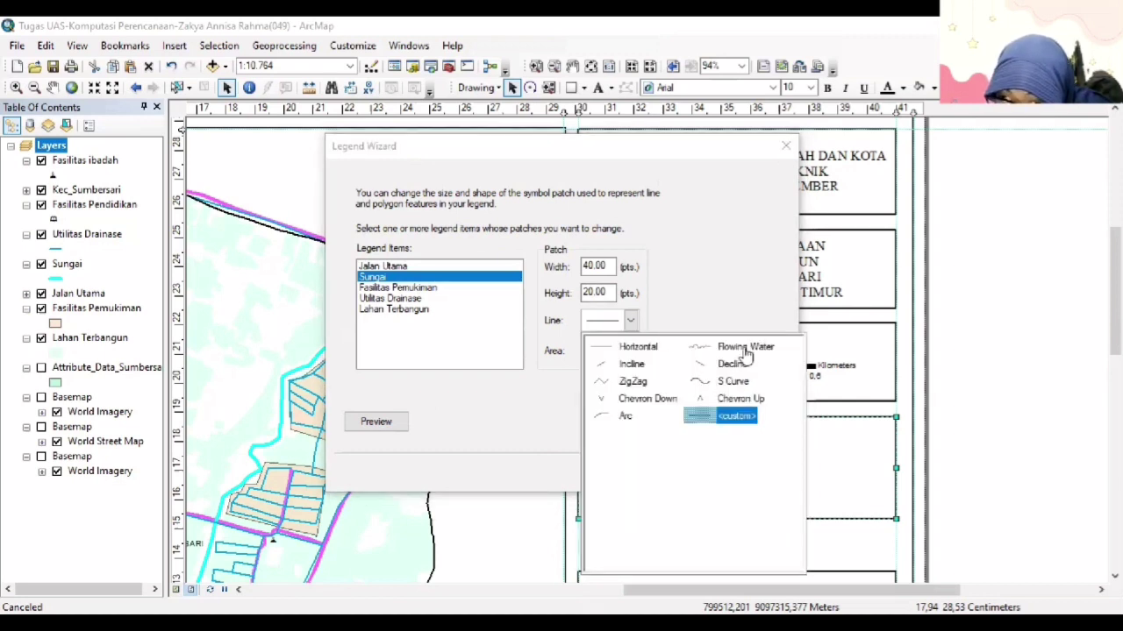
Set the Fasilitas Pemukiman legend item's area patch to Urbanized Area and finish the legend.
click(390, 289)
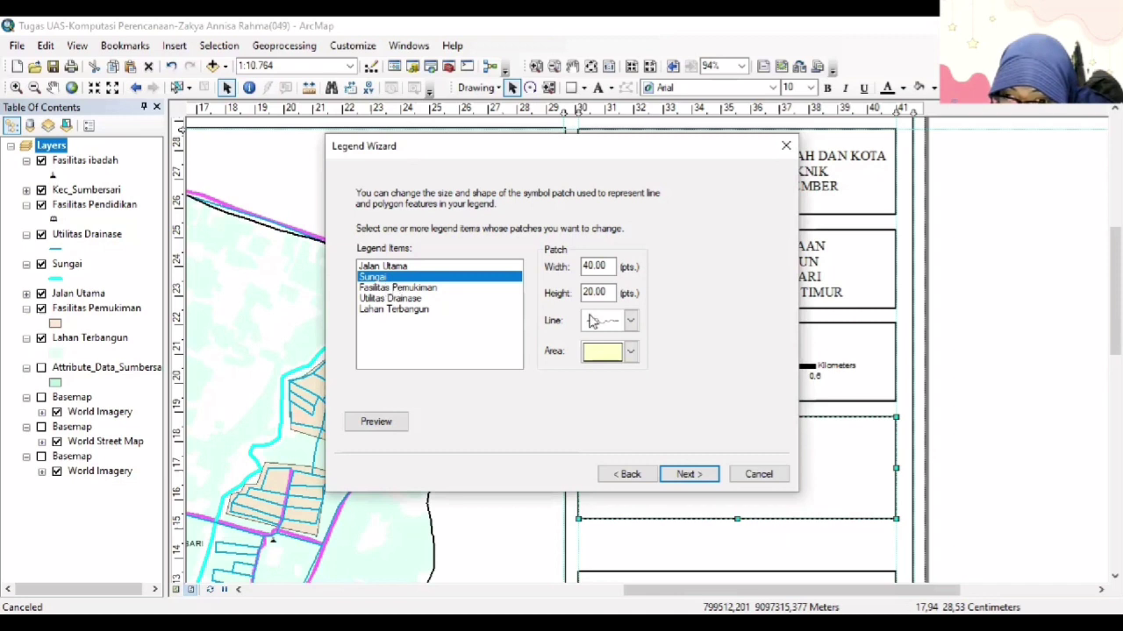
key(Down)
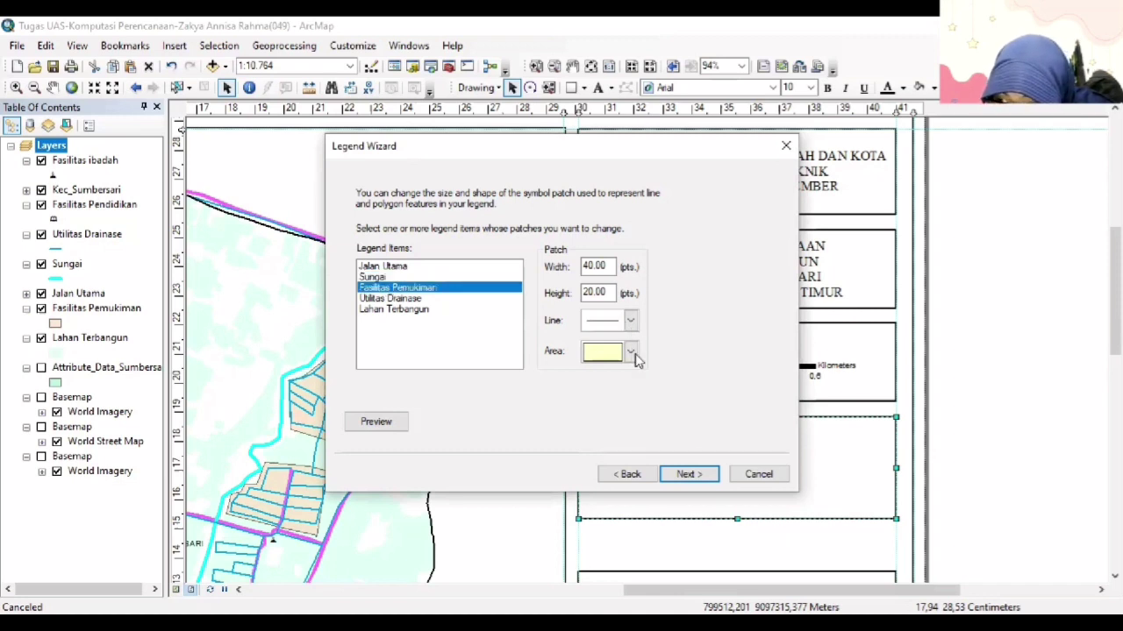
click(632, 352)
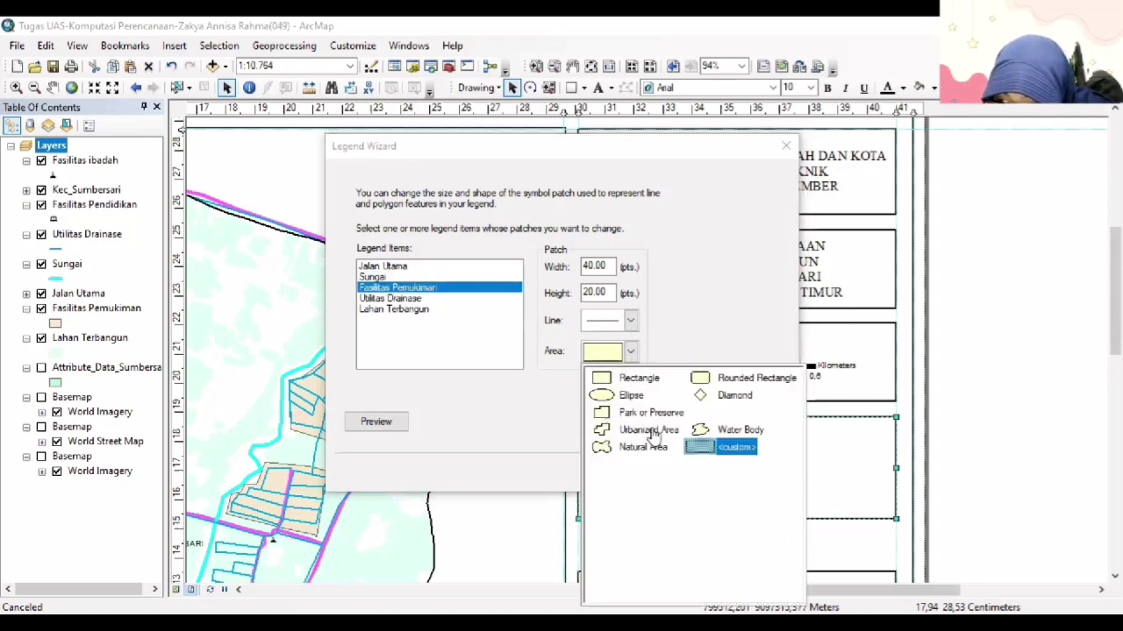
key(Down)
key(Down)
click(693, 474)
click(693, 474)
Move the legend toward the box beneath the scale and shrink it to fit inside.
drag(653, 412, 661, 453)
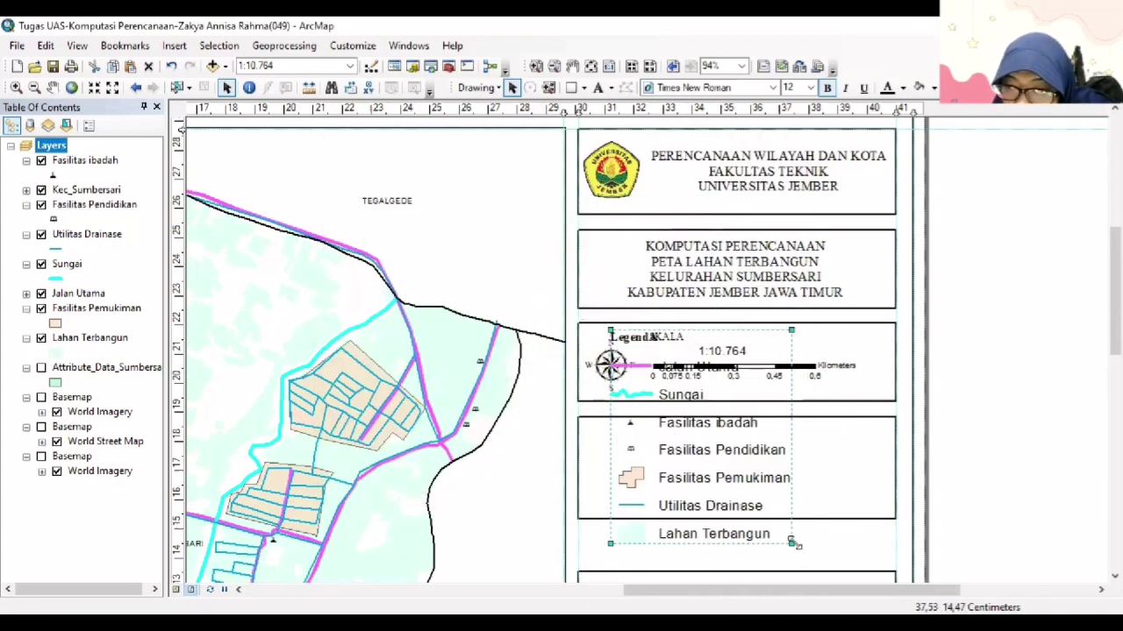
drag(791, 544, 698, 433)
key(Delete)
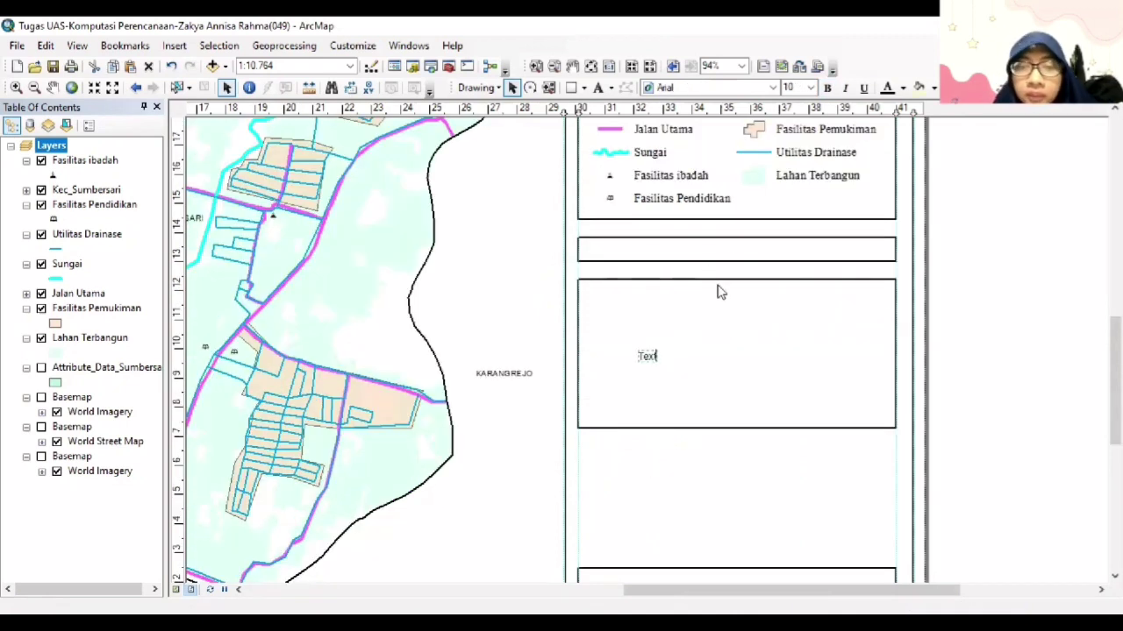
Place the text "PETA INSET" in the narrow box beneath the legend and move the larger empty box up close beneath it.
text(A)
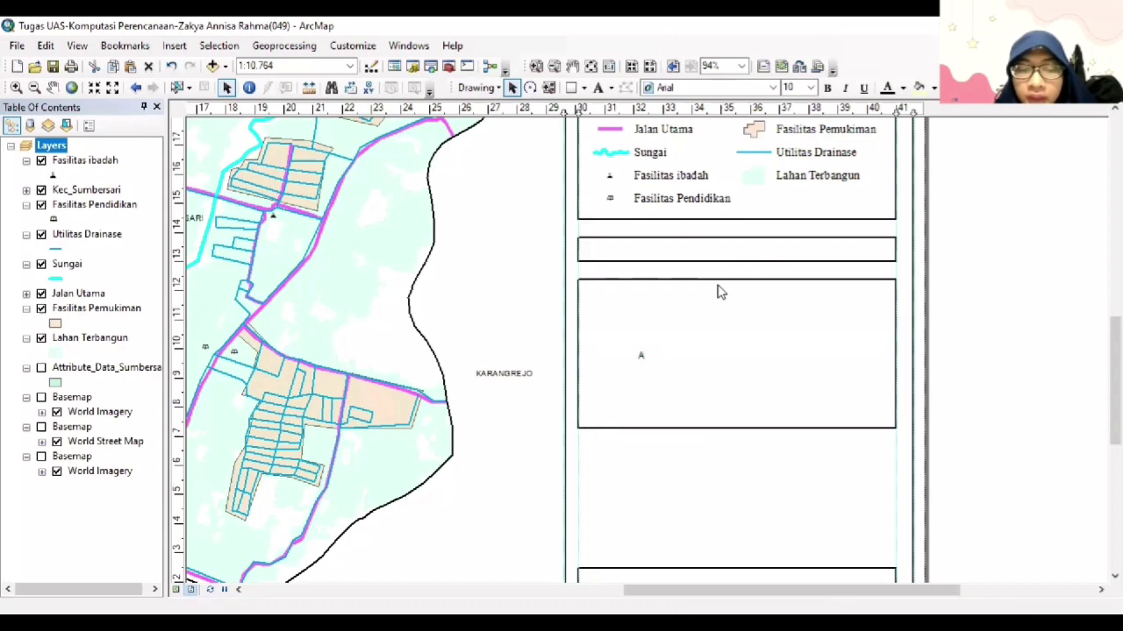
right_click(707, 359)
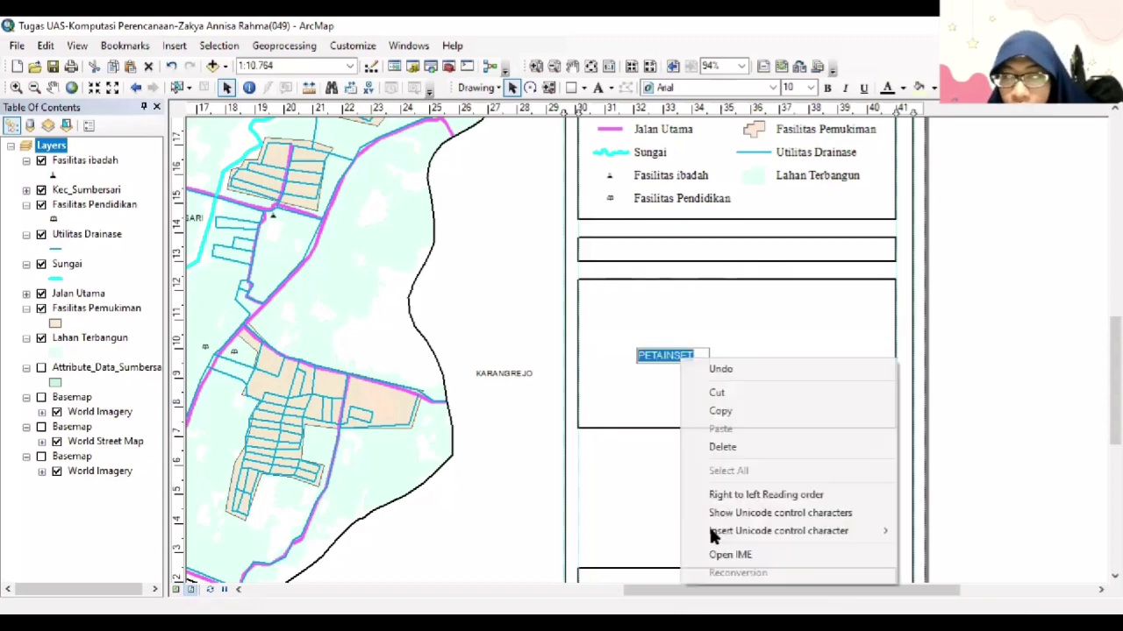
click(728, 249)
click(691, 408)
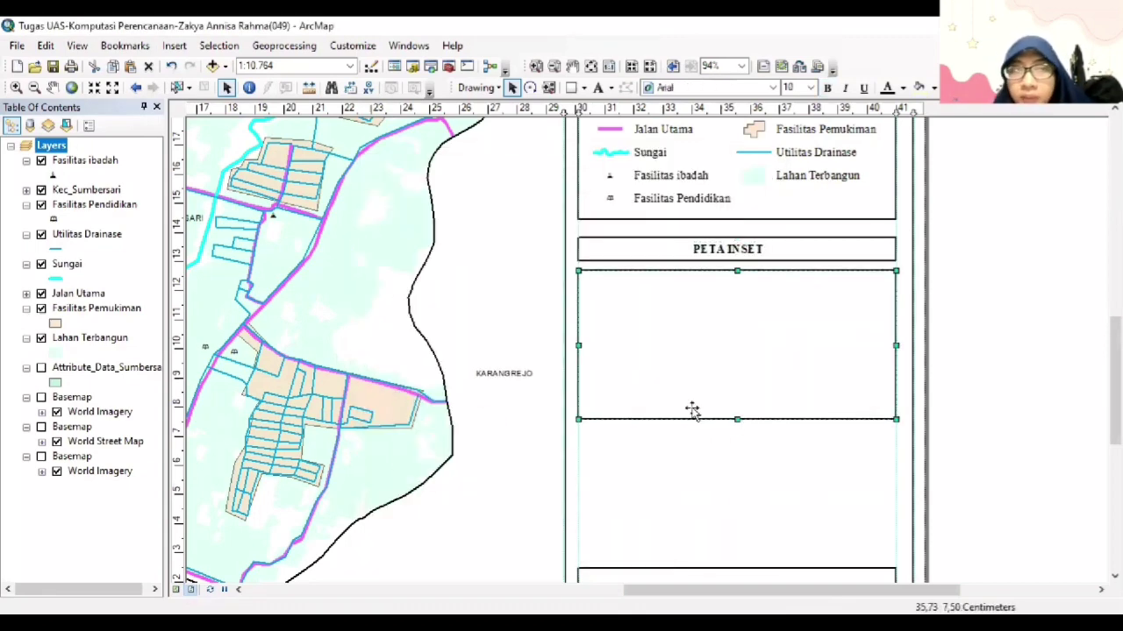
Insert a new data frame with a copy of the Batas administrasi1 layer and move it into the box beneath PETA INSET.
click(173, 46)
click(194, 67)
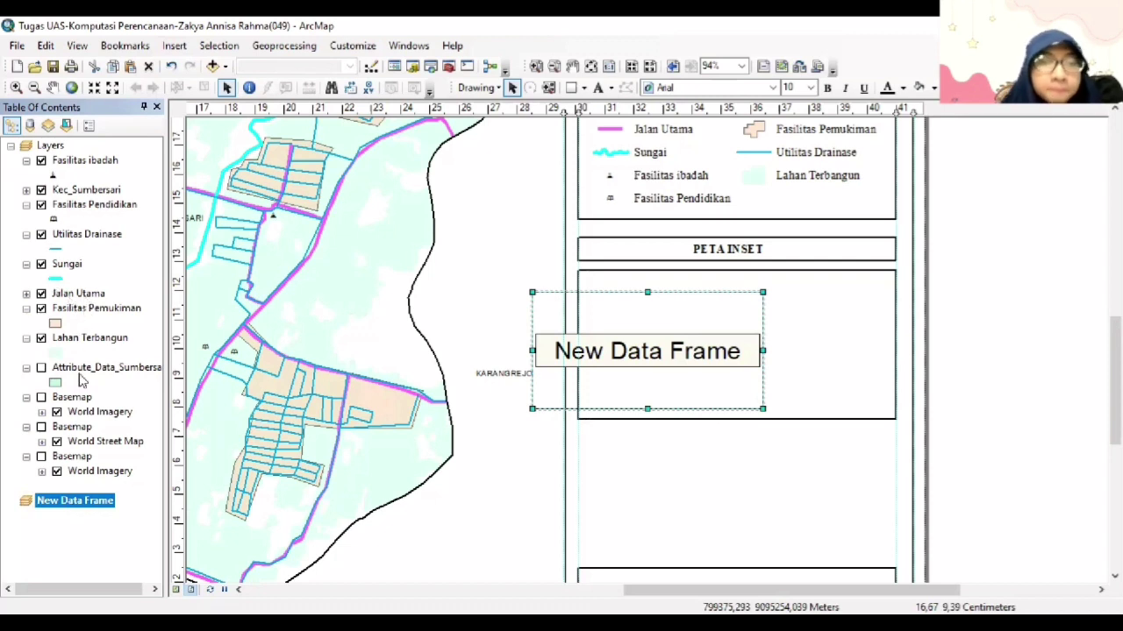
right_click(62, 487)
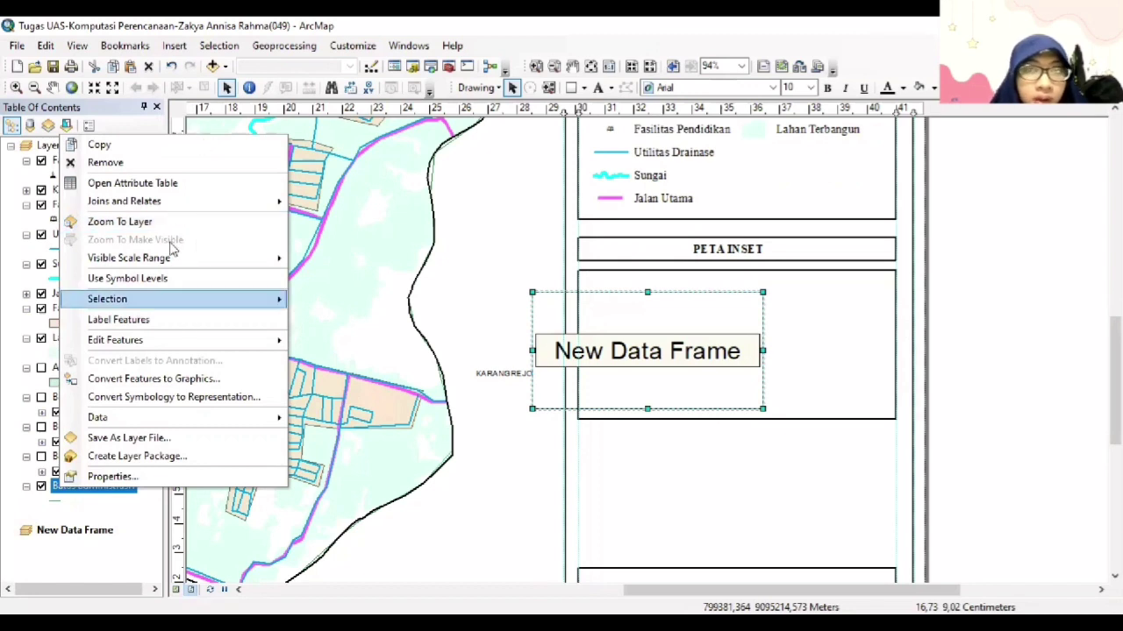
click(88, 506)
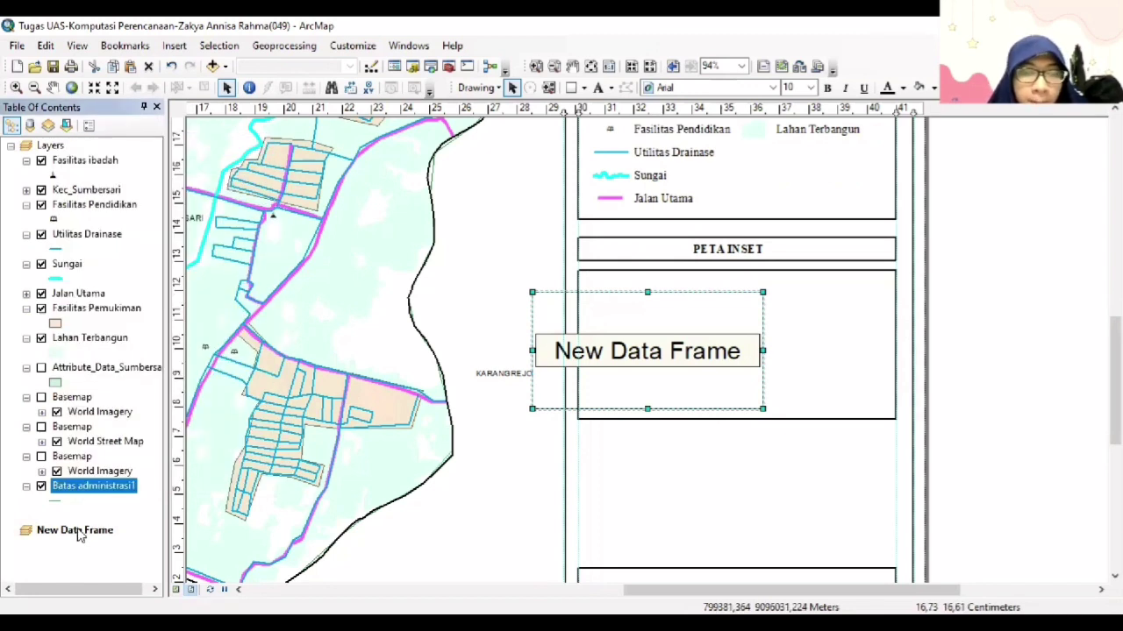
right_click(78, 531)
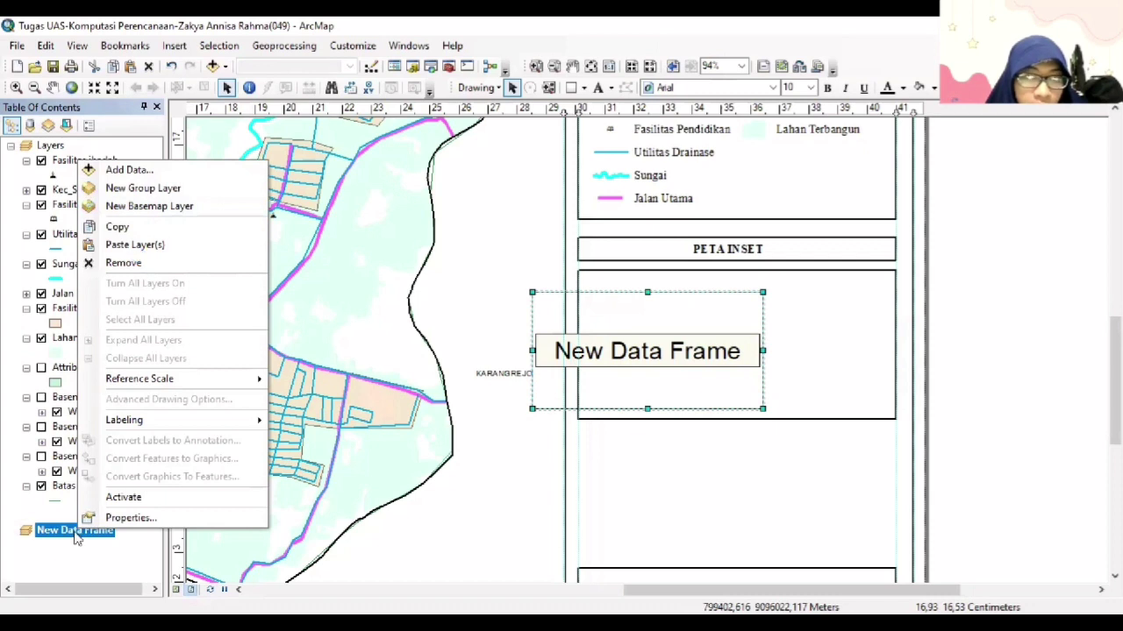
click(135, 245)
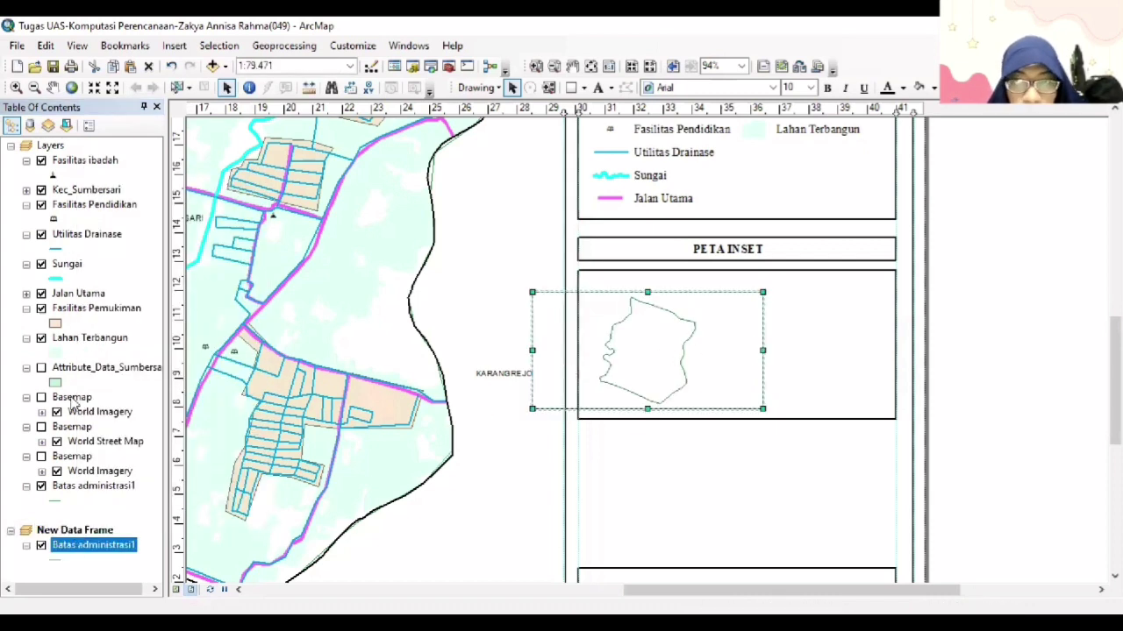
drag(659, 315, 752, 315)
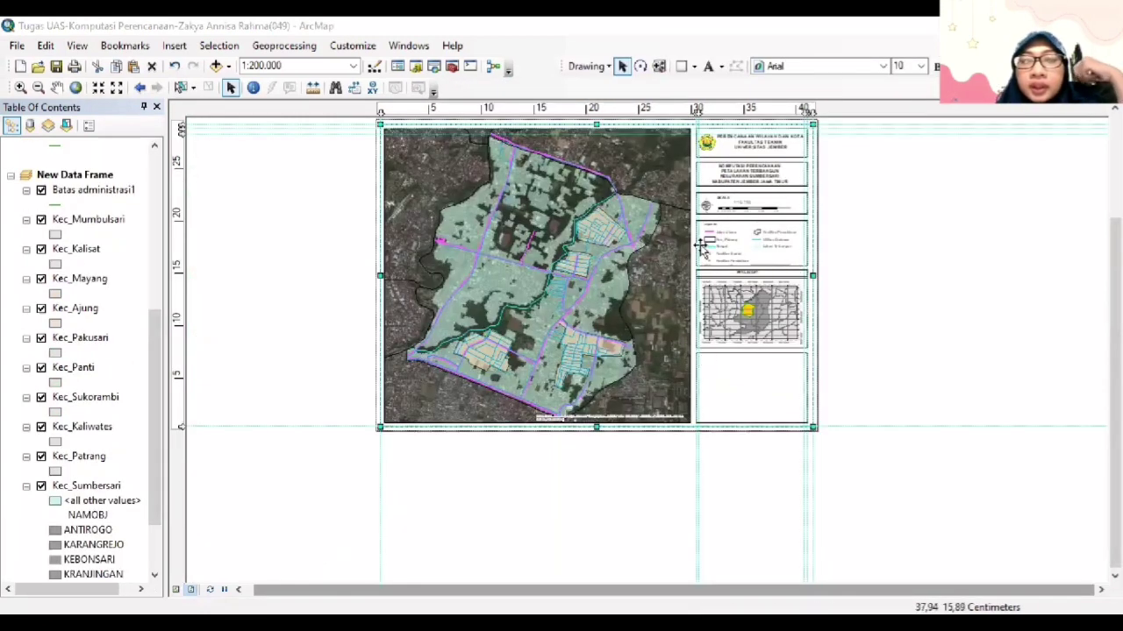
Insert the coordinate system dynamic text and place it in the empty box beneath the inset map.
key(alt+i)
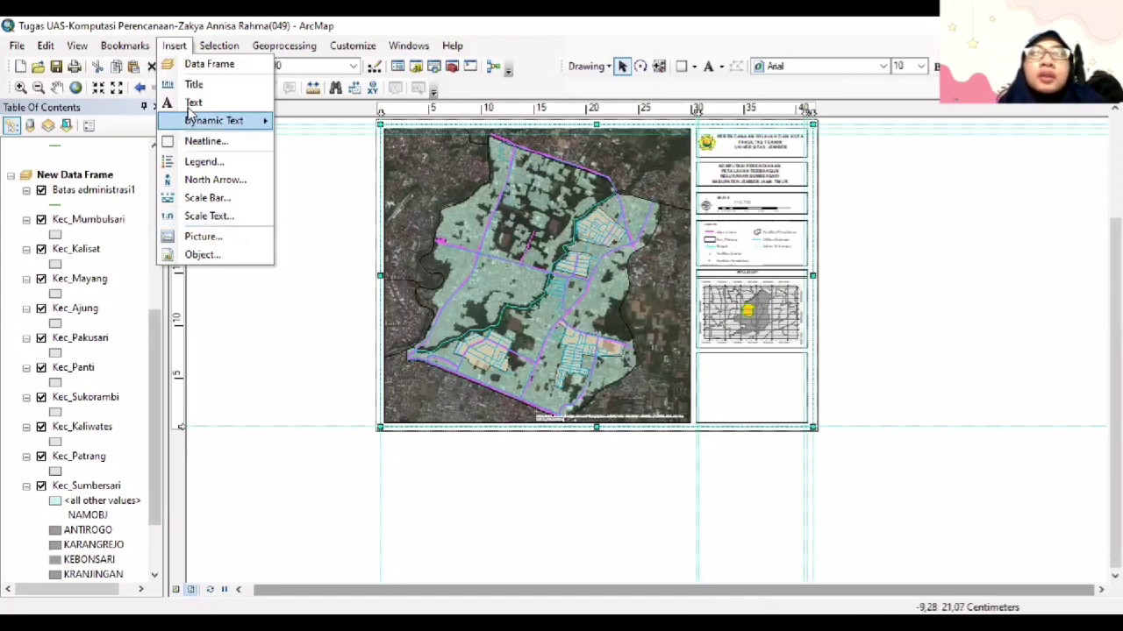
mouse_move(228, 120)
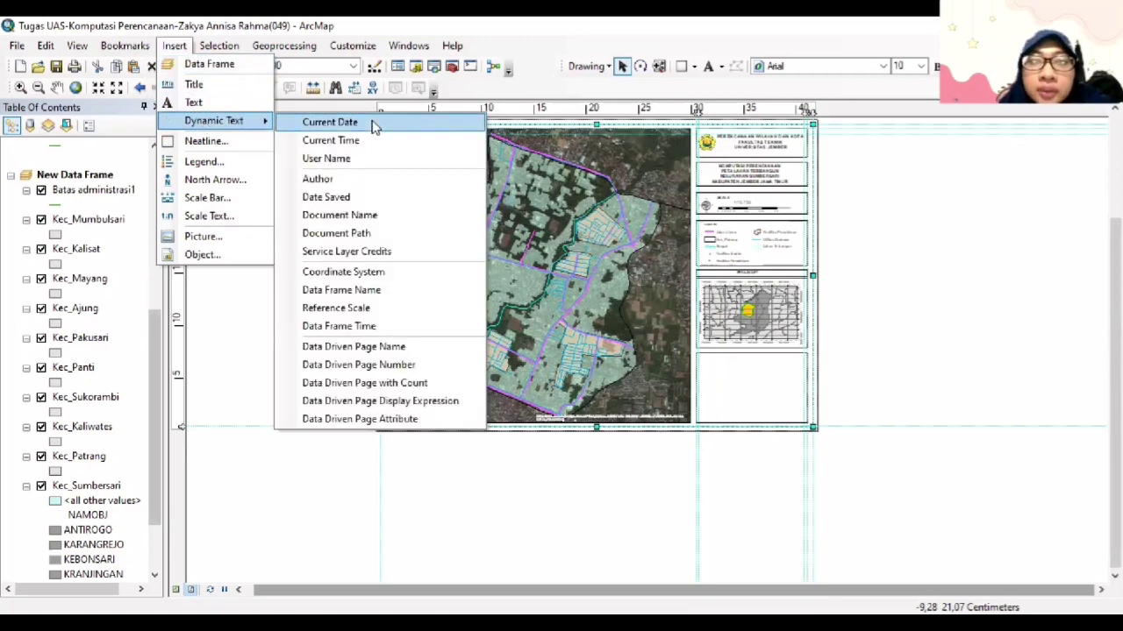
click(373, 272)
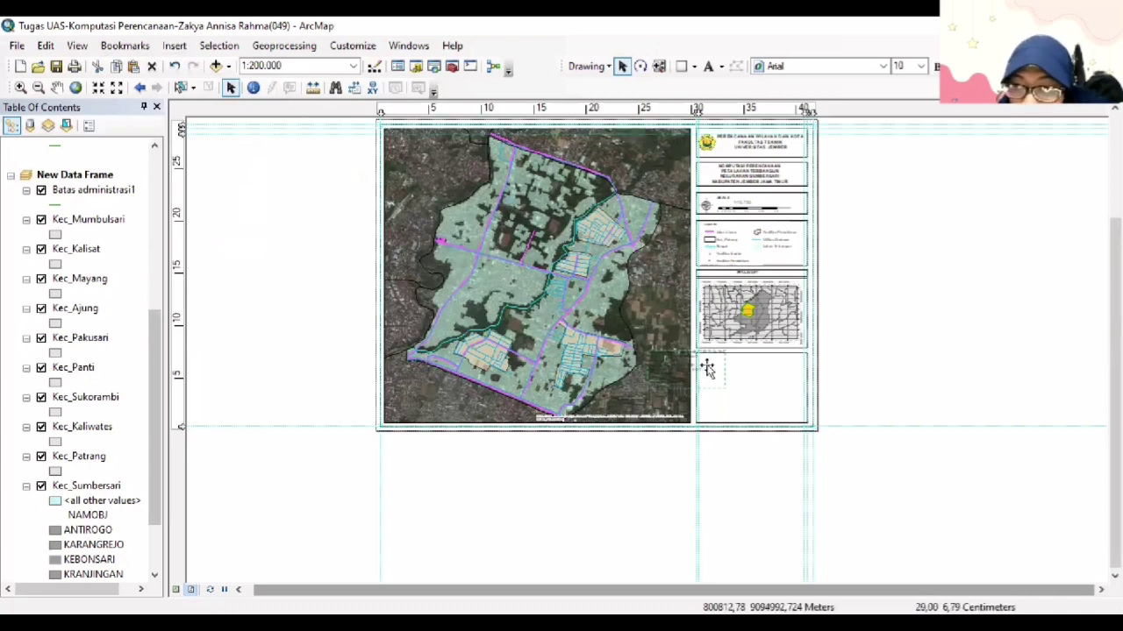
drag(699, 371, 731, 379)
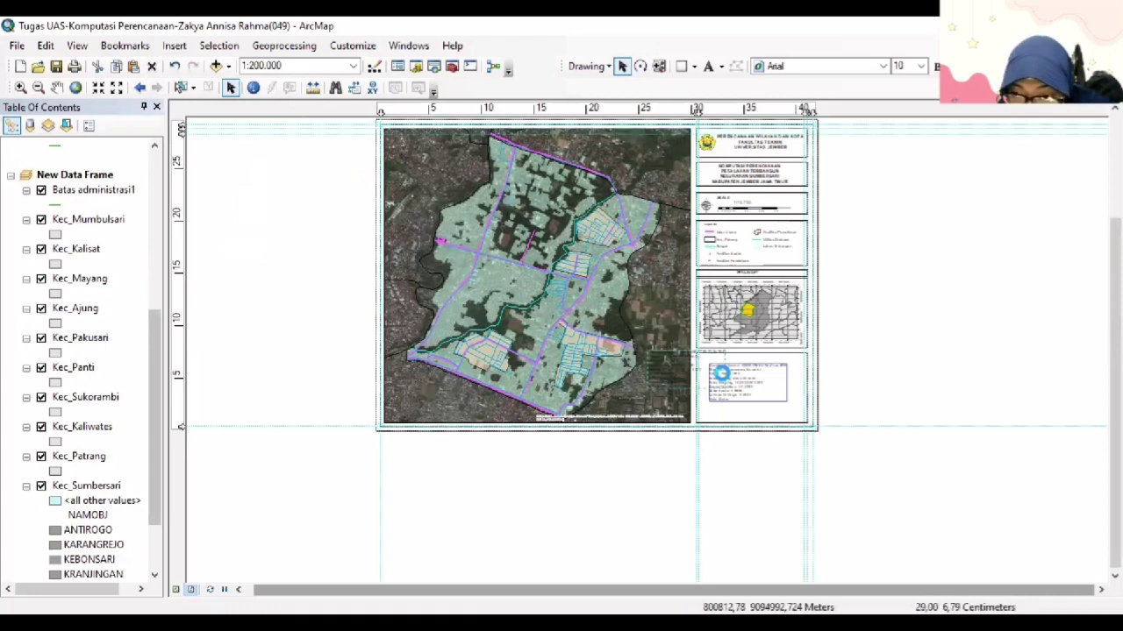
scroll(752, 436, down, 5)
scroll(754, 434, up, 2)
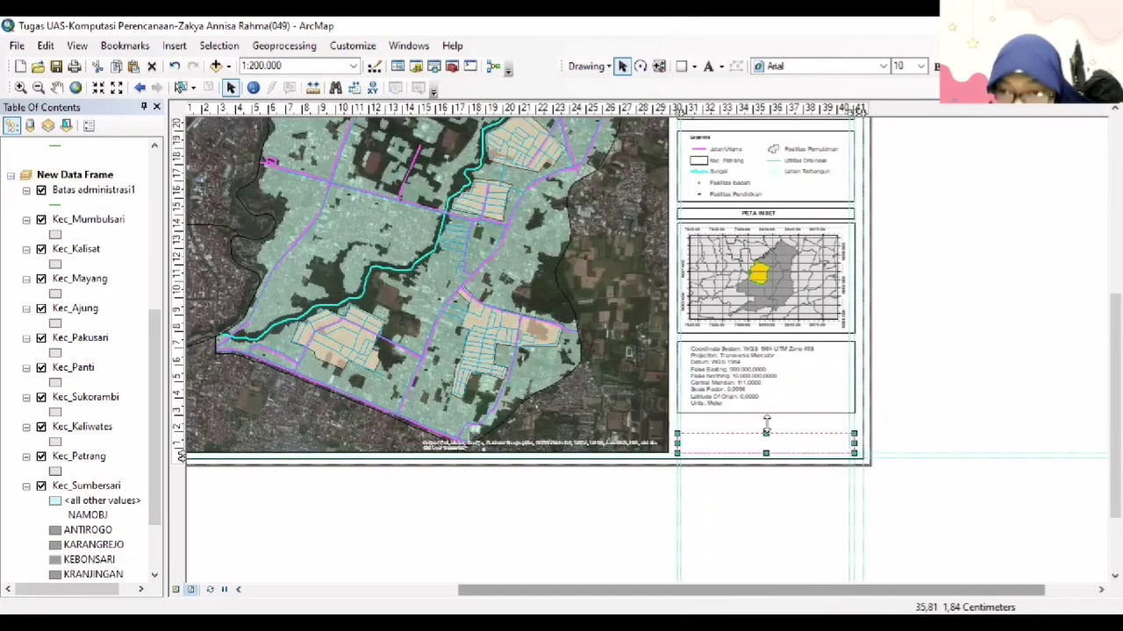
Add the source text "Sumber" with "Data BPS Kecamatan Sumbersari Dalam Angka" and place it in the lowest box of the layout.
click(174, 46)
click(197, 104)
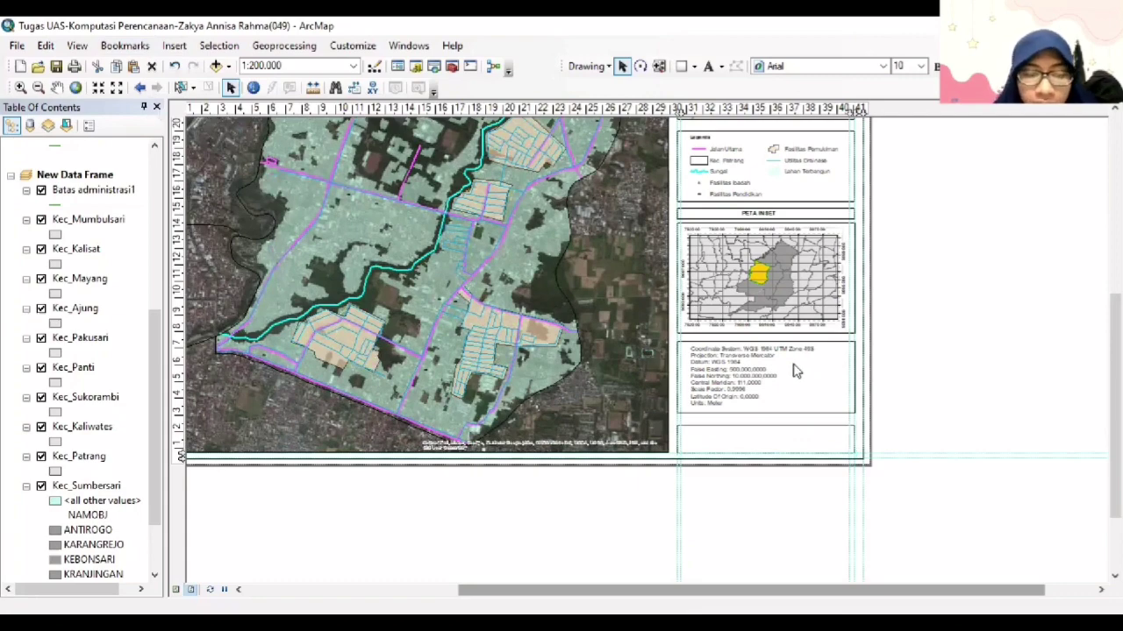
double_click(647, 353)
text(Sumber)
key(Return)
text(Data BPS Kecamatan Sumbersari Dalam Angka)
click(551, 461)
drag(647, 353, 754, 444)
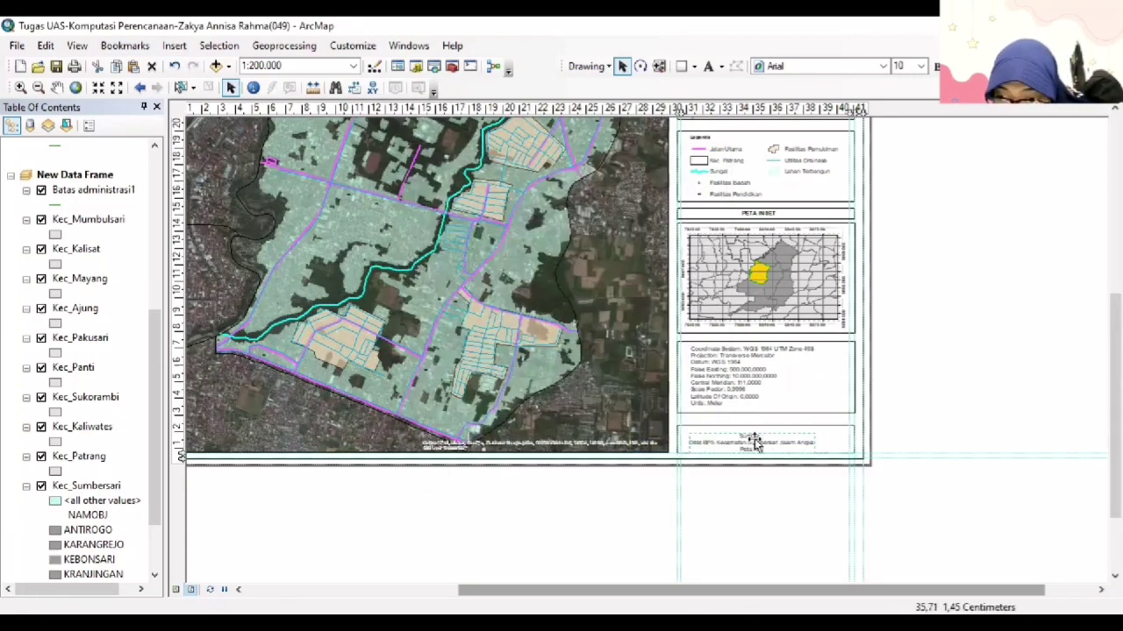
Export the map layout to the ArcGIS folder as a PDF named PETA LAHAN TERBANGUN KELURAHAN SUMBERSARI.
scroll(562, 480, down, 1)
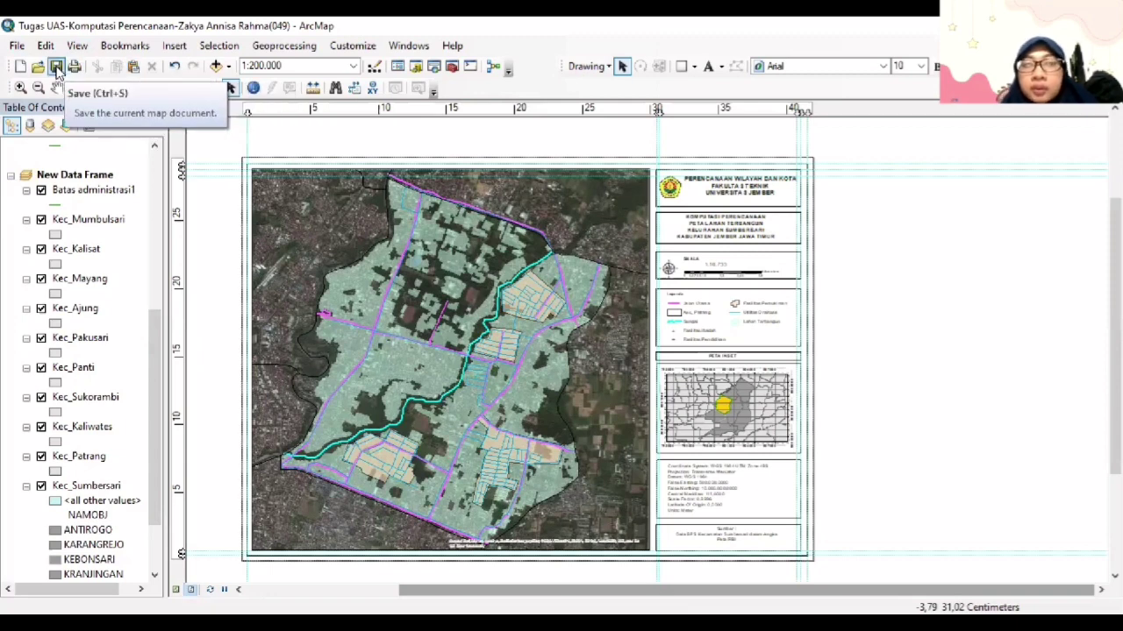
click(17, 45)
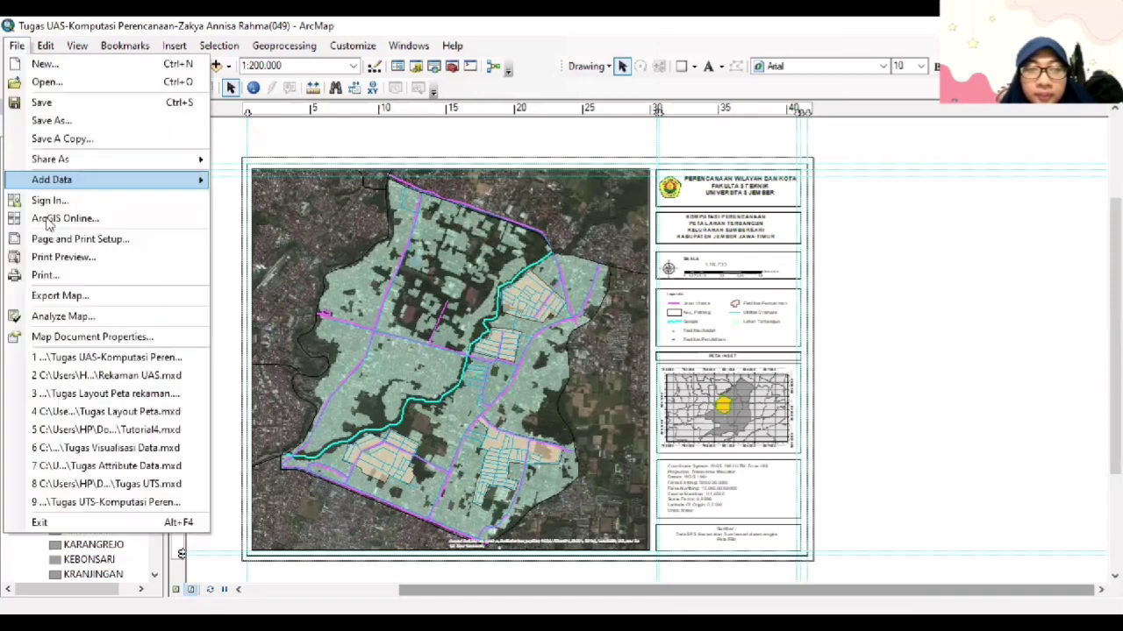
click(59, 296)
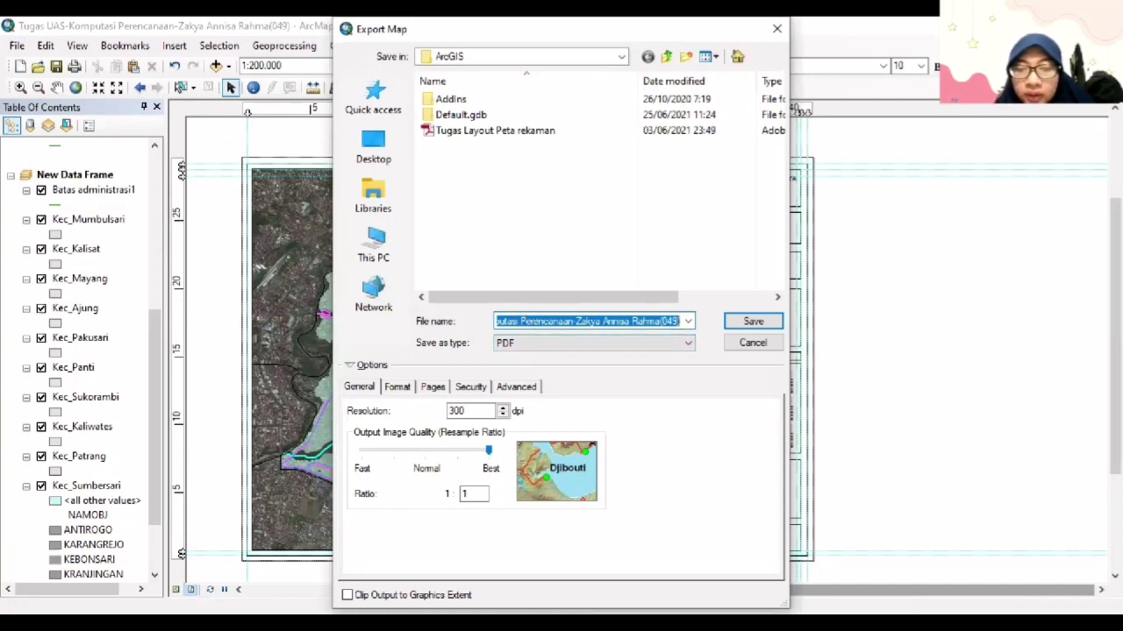
text(PETA LAHAN TERBANGUN KELURAHAN SUMBERSARI)
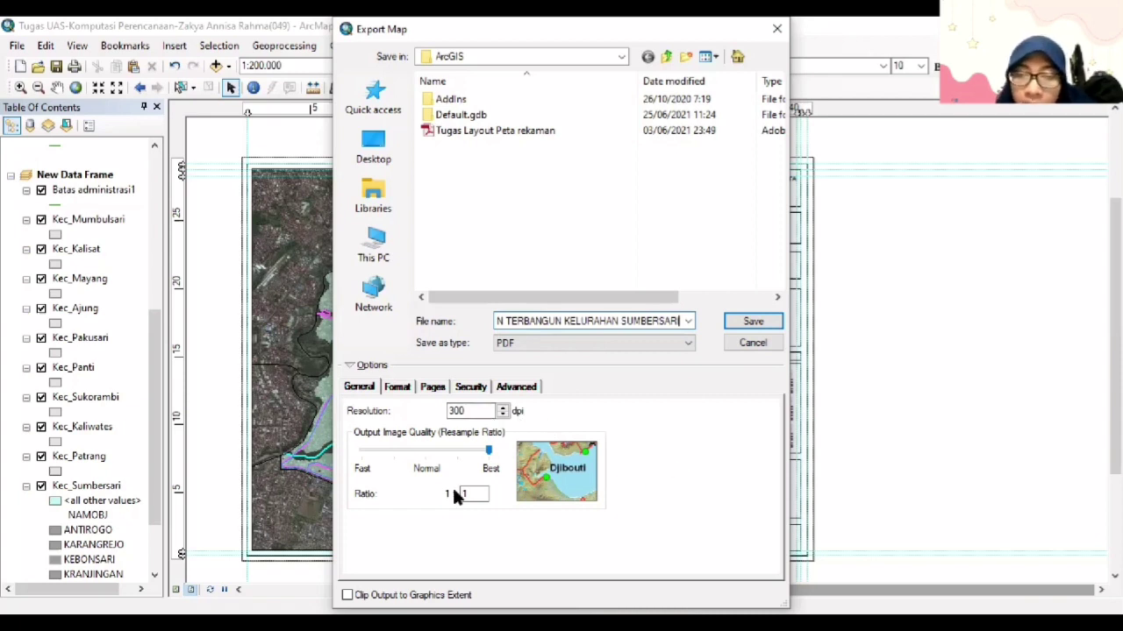
click(752, 323)
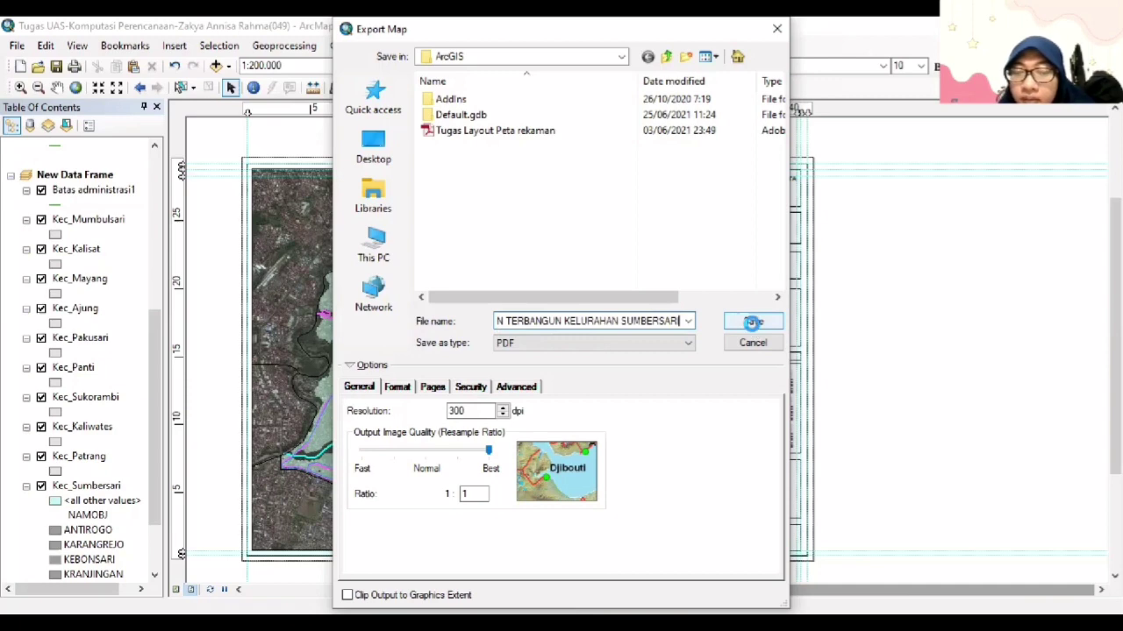